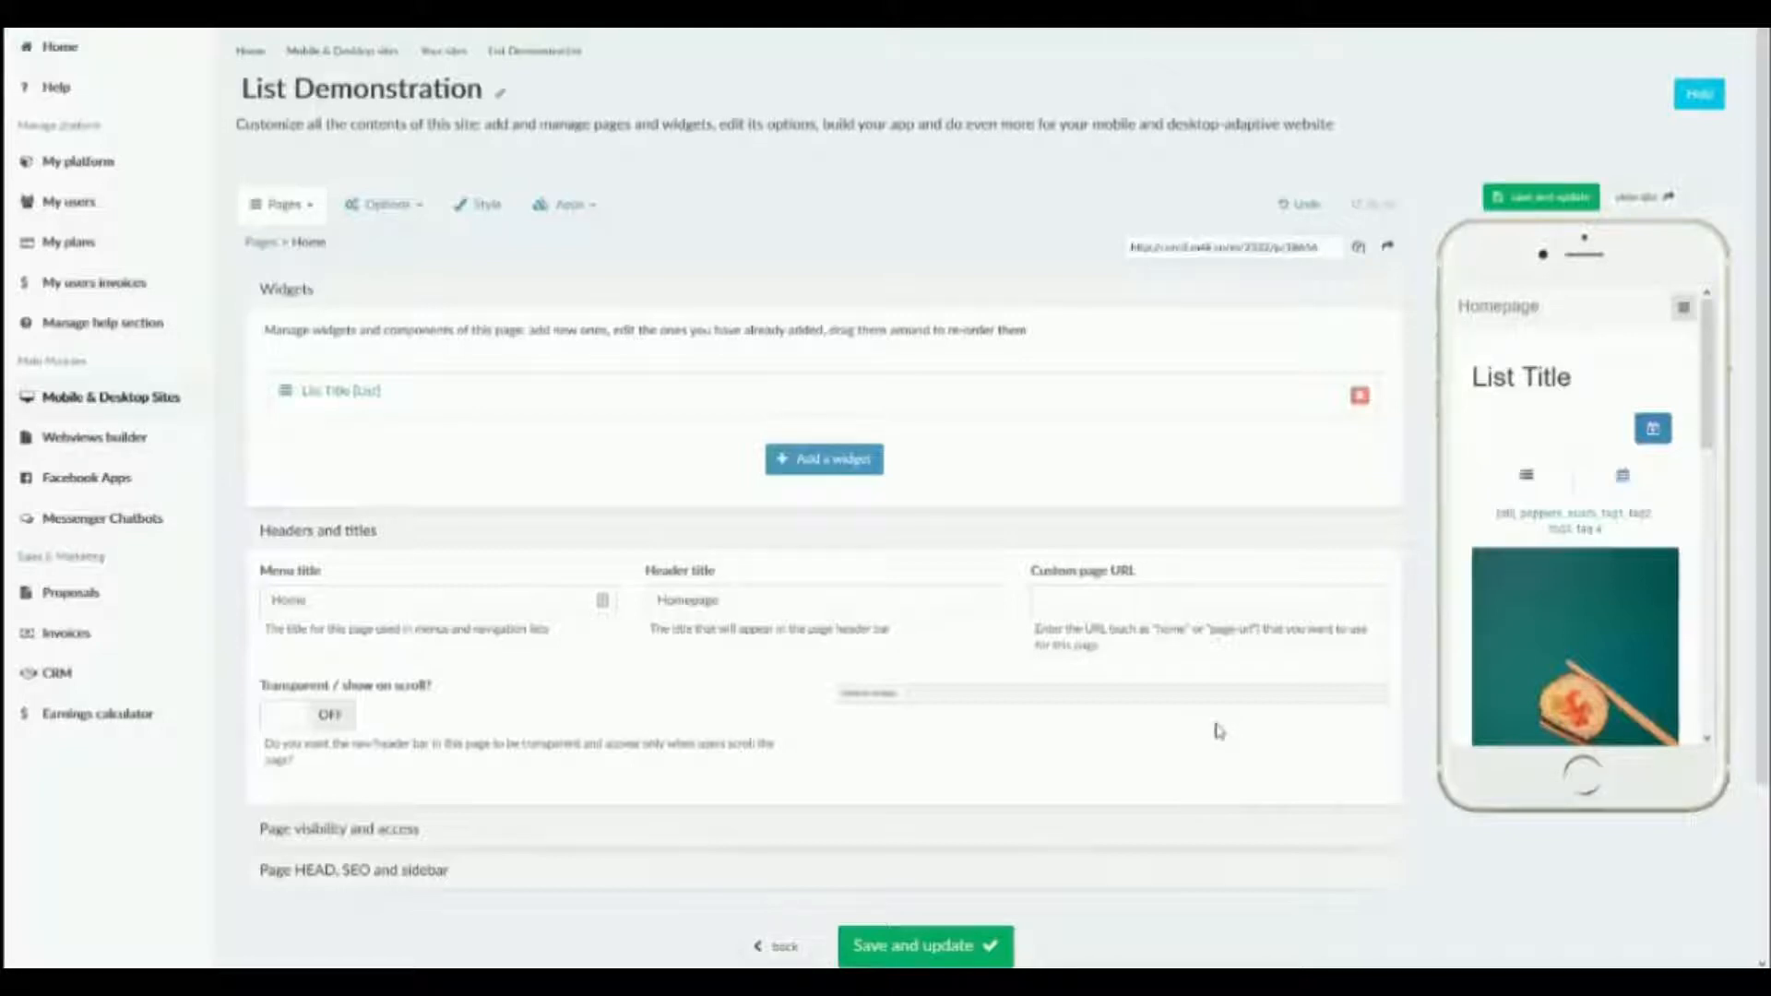
Look through the list items on the homepage in the phone preview, from Main Title 1 down to Title 4.
{"action": "scroll", "coordinate": [1520, 581], "scroll_direction": "down", "scroll_amount": 3}
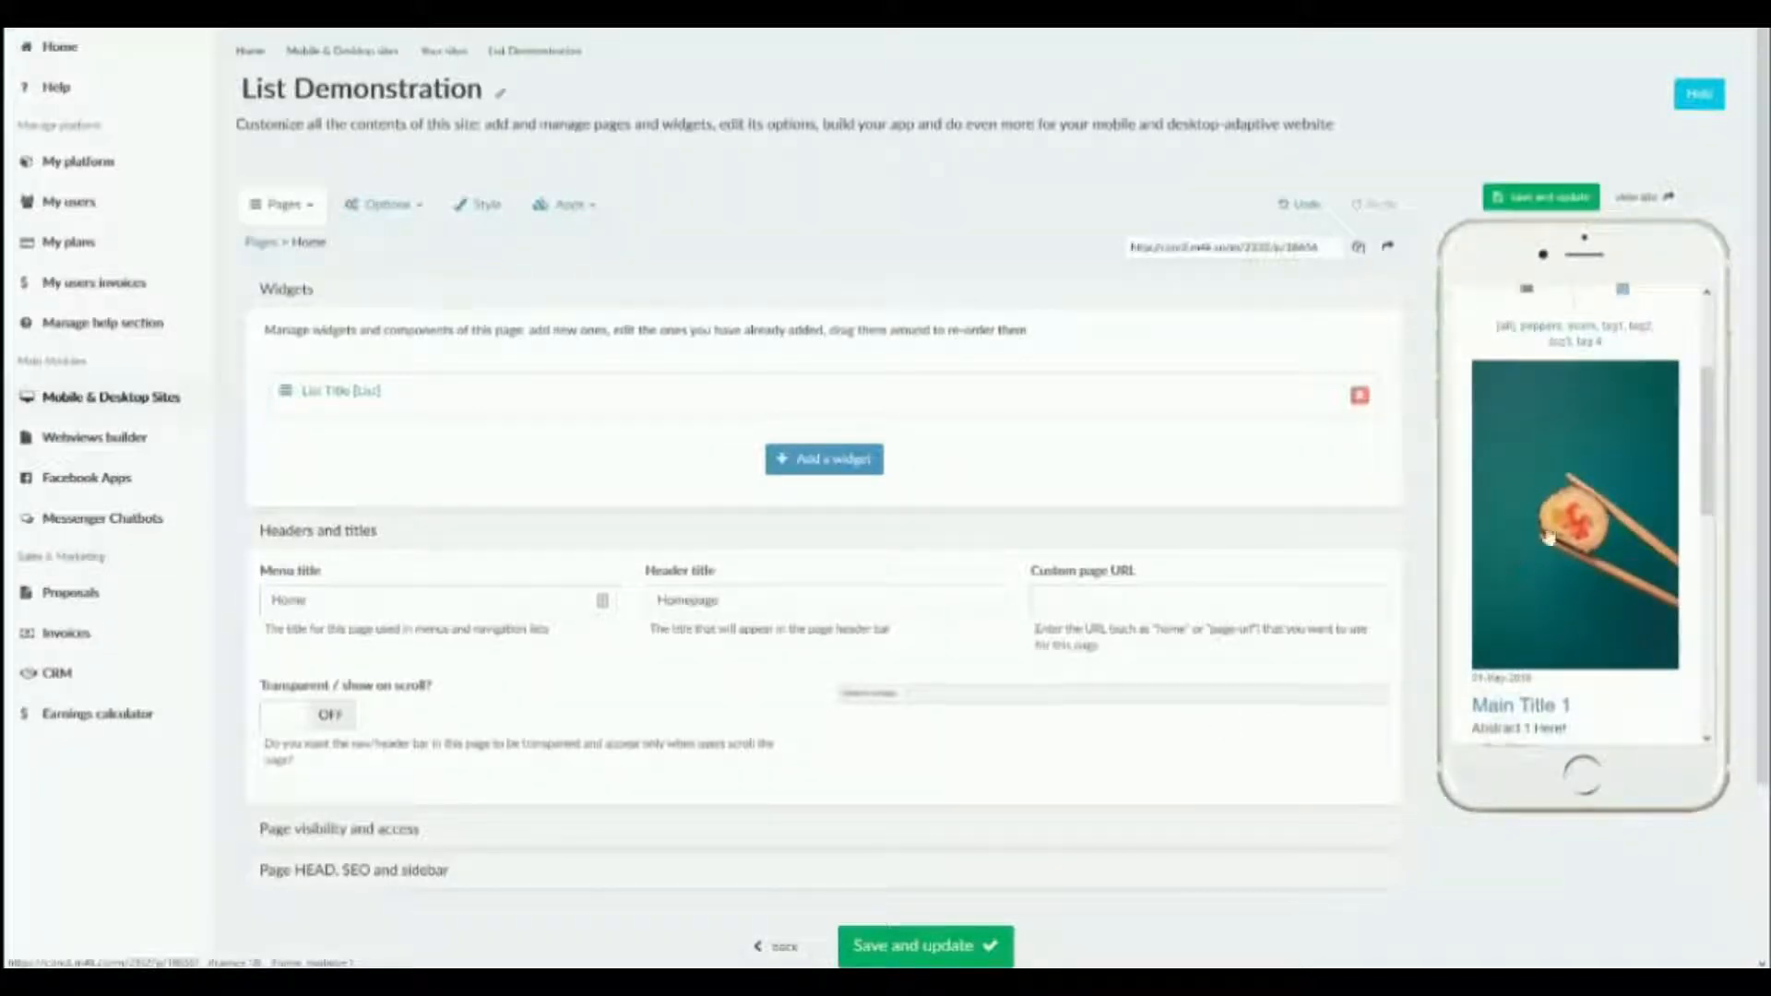
{"action": "scroll", "coordinate": [1548, 538], "scroll_direction": "down", "scroll_amount": 2}
{"action": "scroll", "coordinate": [1548, 482], "scroll_direction": "up", "scroll_amount": 2}
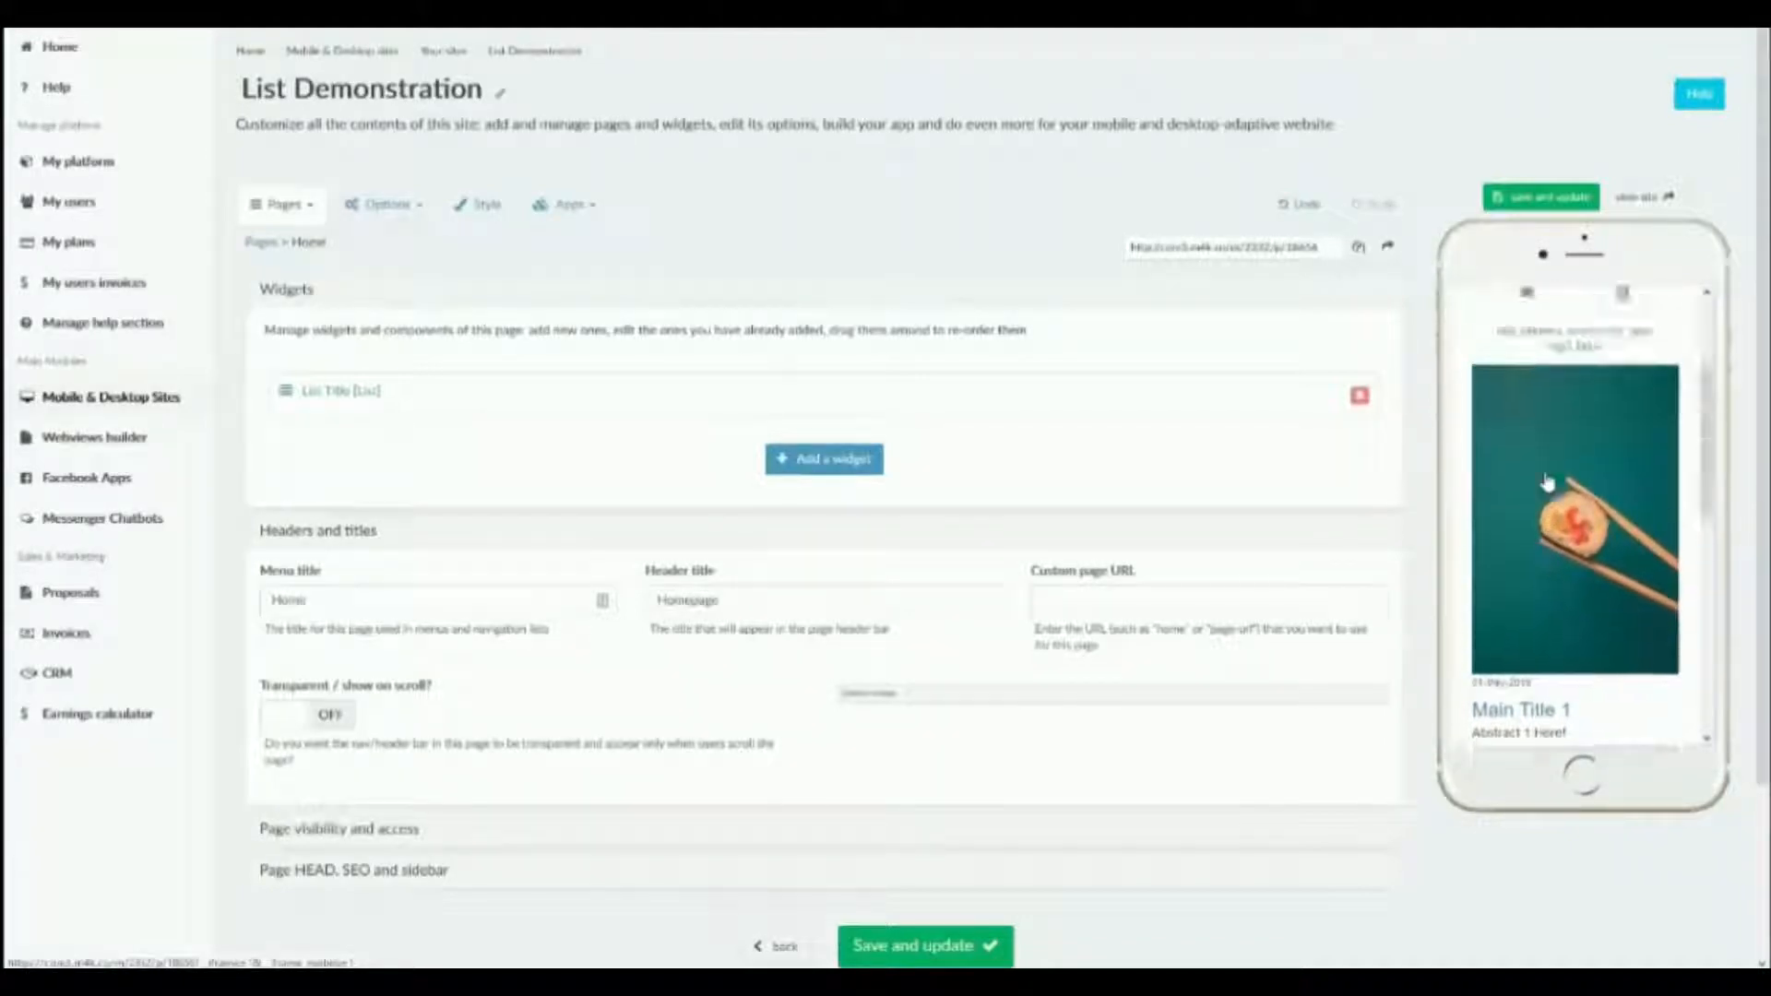
{"action": "scroll", "coordinate": [1531, 512], "scroll_direction": "down", "scroll_amount": 2}
{"action": "scroll", "coordinate": [1526, 521], "scroll_direction": "down", "scroll_amount": 5}
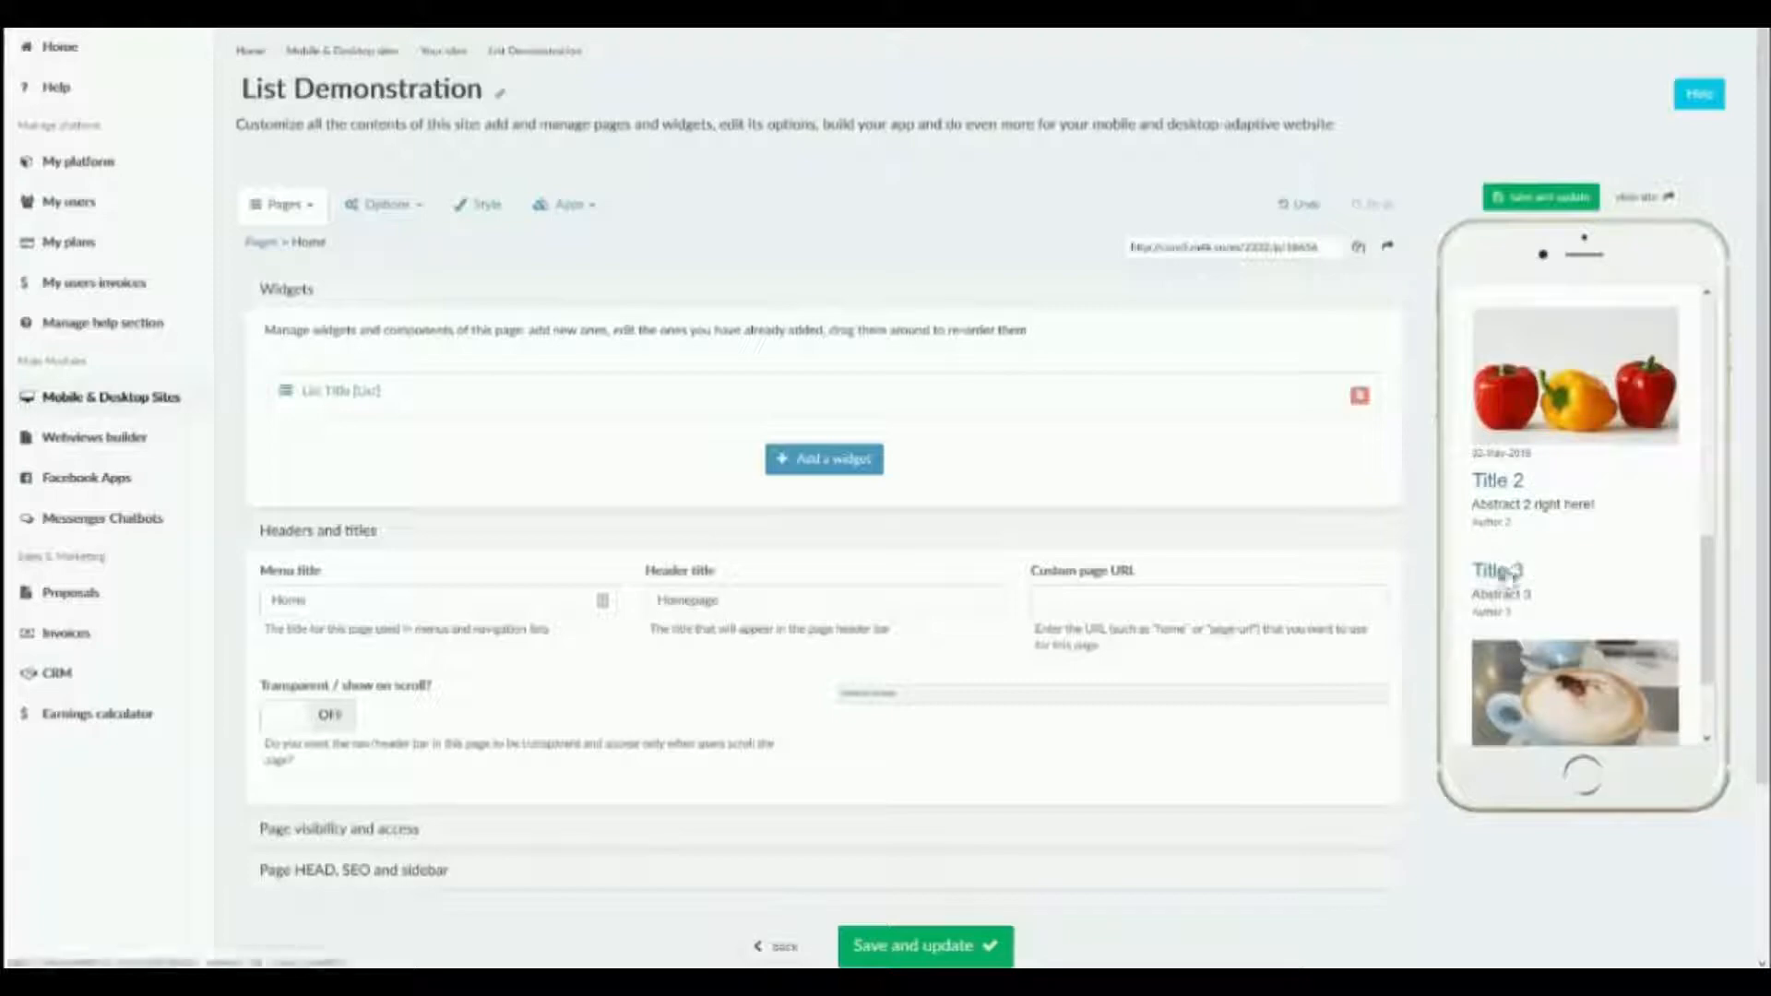
{"action": "scroll", "coordinate": [1540, 577], "scroll_direction": "down", "scroll_amount": 2}
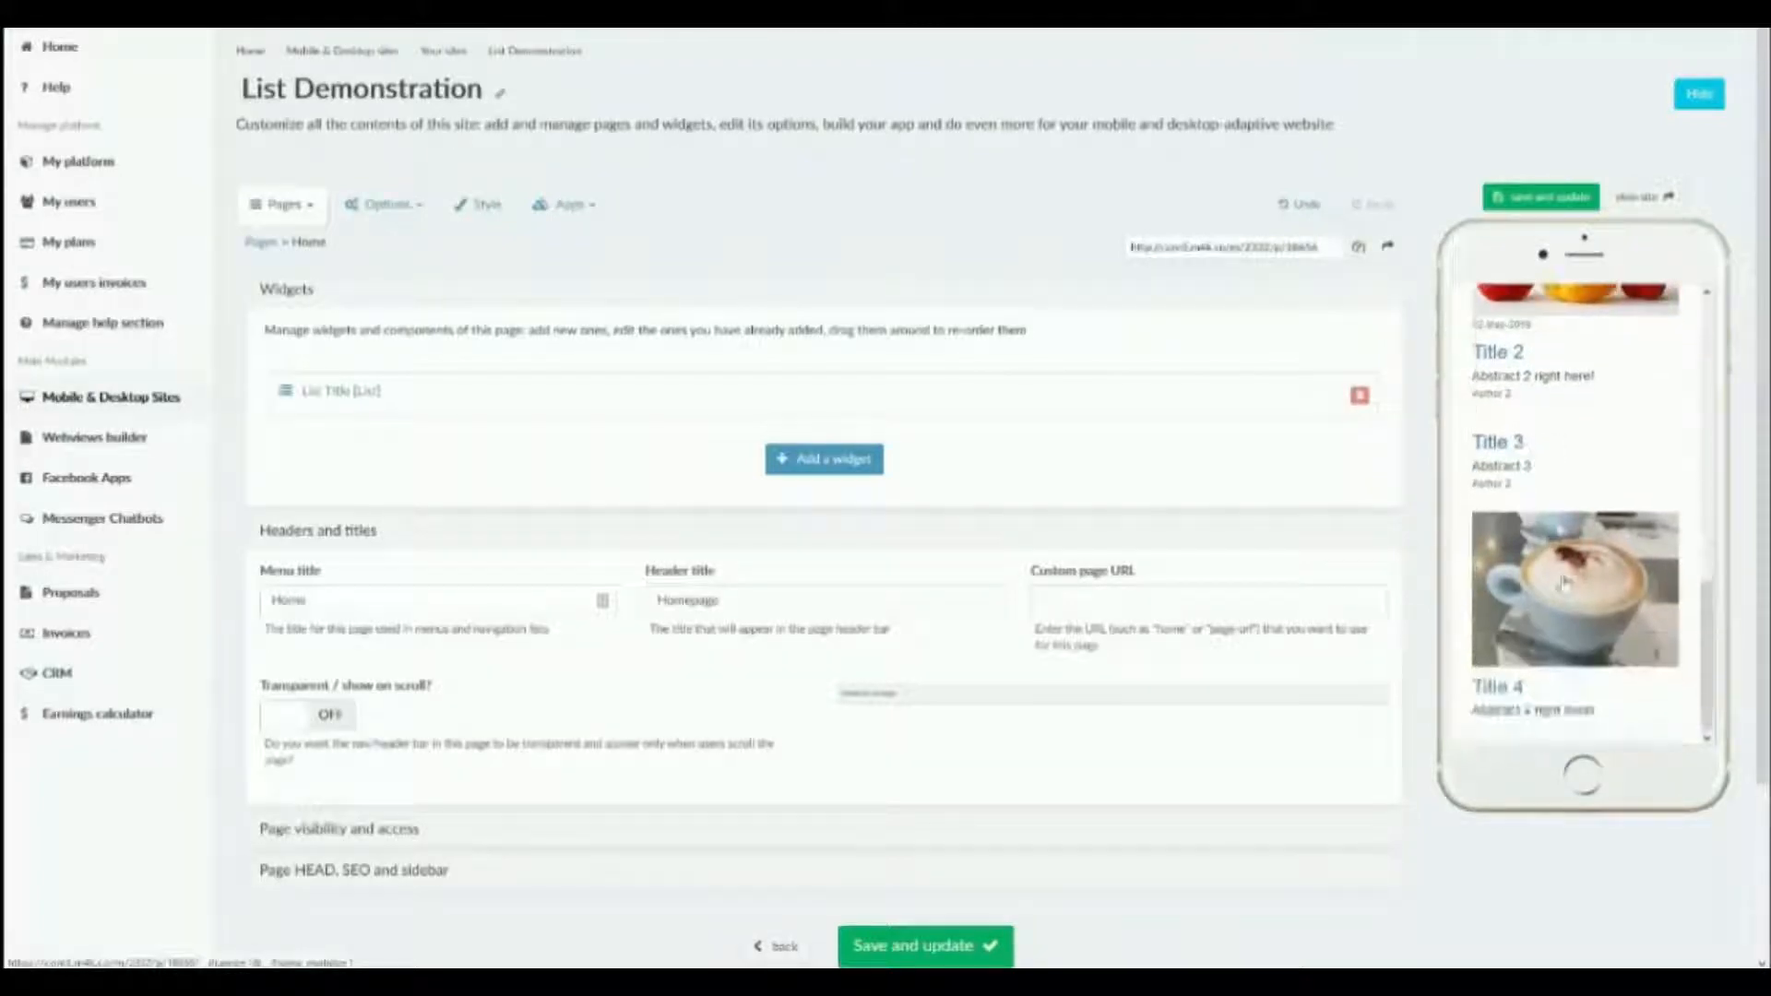
Open the Title 4 item in the phone preview and read its detail page through to the end.
{"action": "left_click", "coordinate": [1510, 693]}
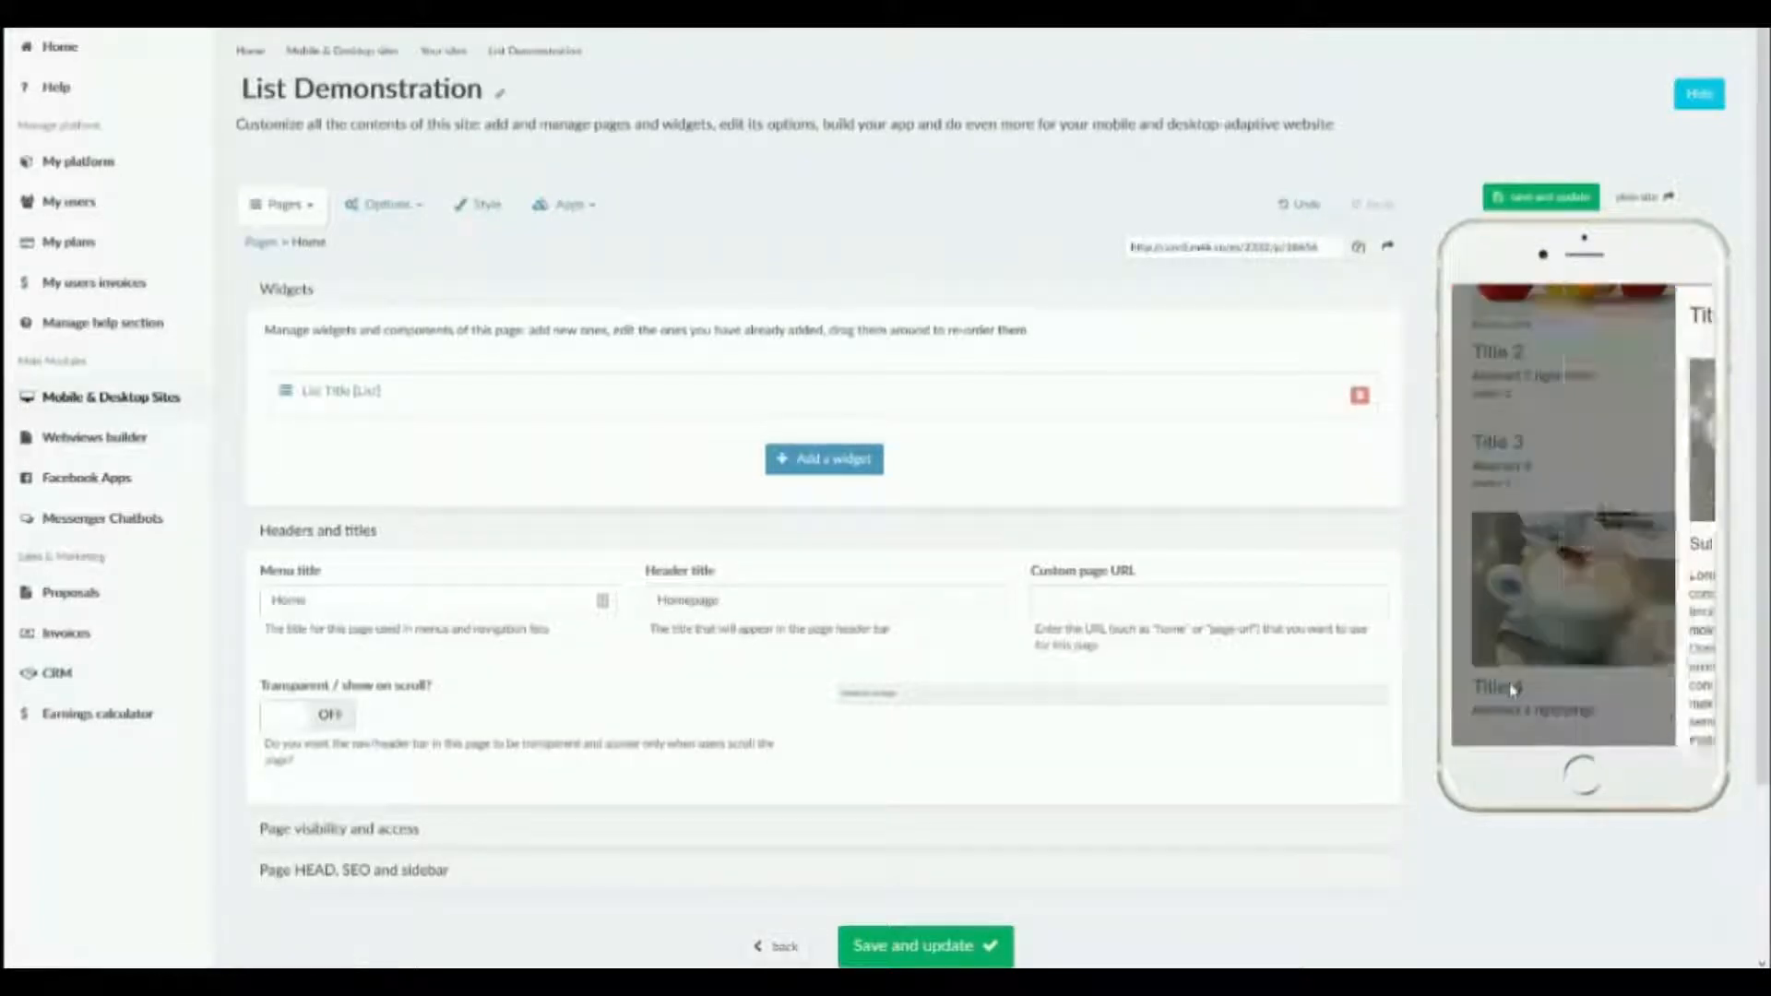
{"action": "scroll", "coordinate": [1525, 407], "scroll_direction": "down", "scroll_amount": 2}
{"action": "scroll", "coordinate": [1525, 407], "scroll_direction": "down", "scroll_amount": 5}
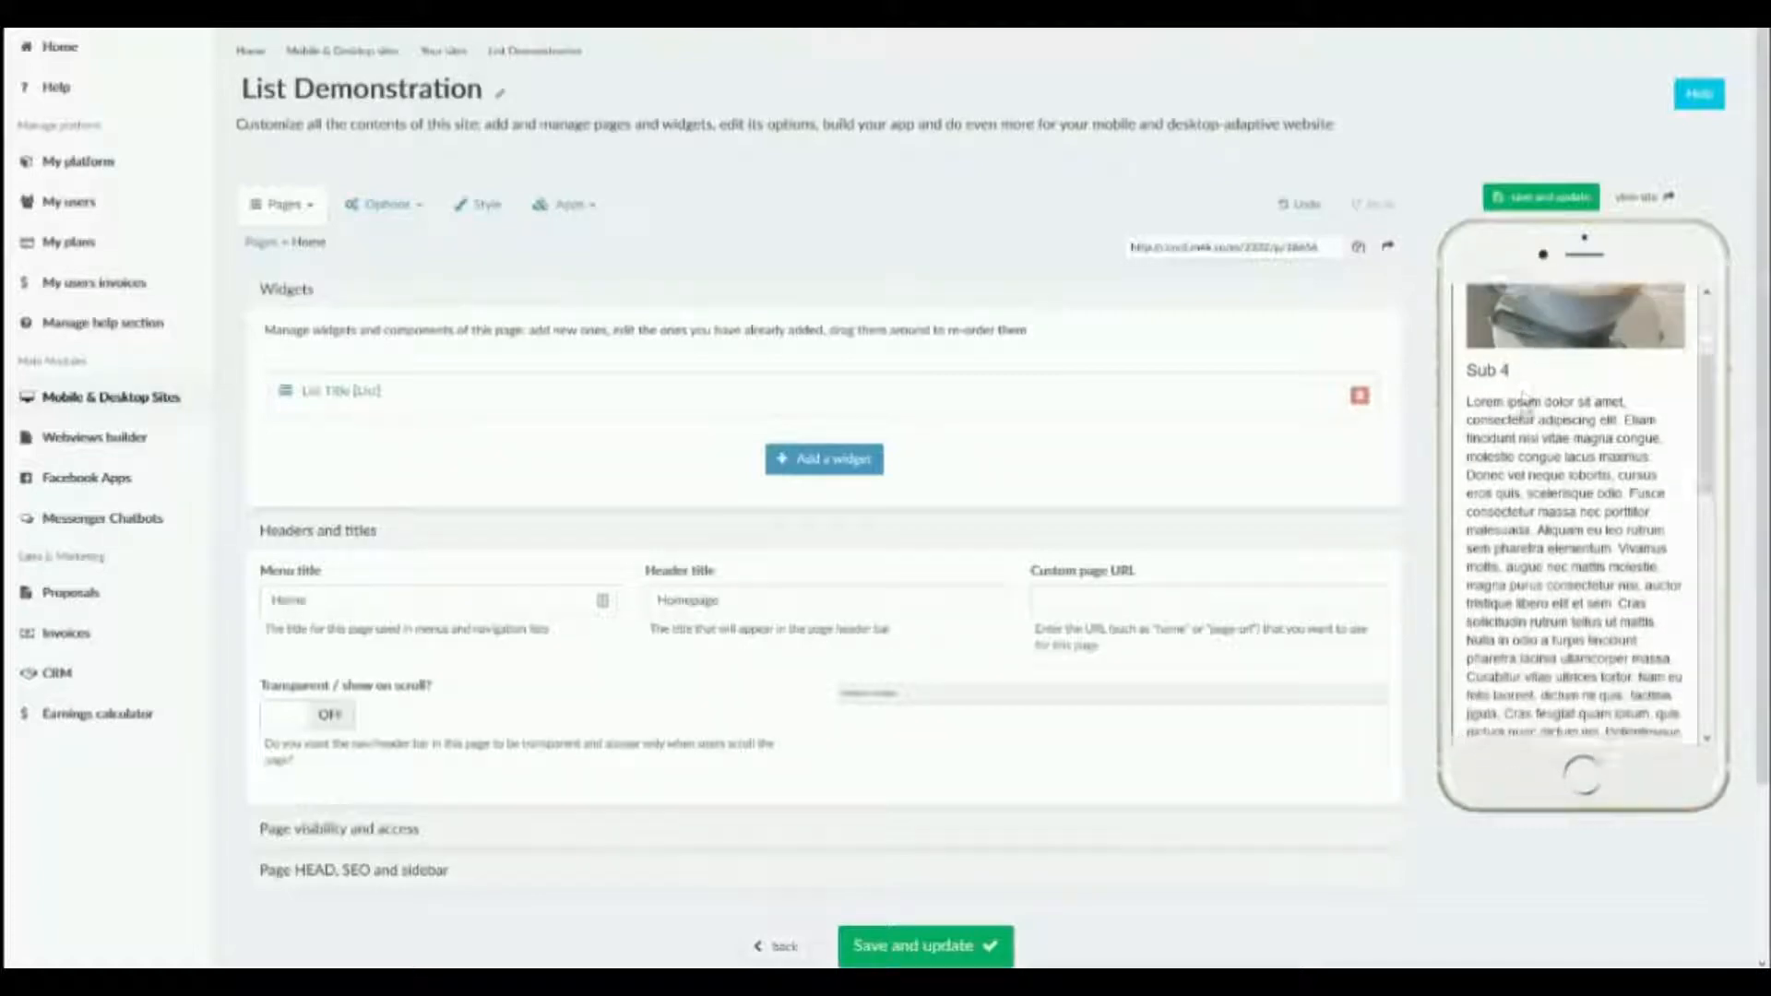
{"action": "scroll", "coordinate": [1497, 638], "scroll_direction": "down", "scroll_amount": 10}
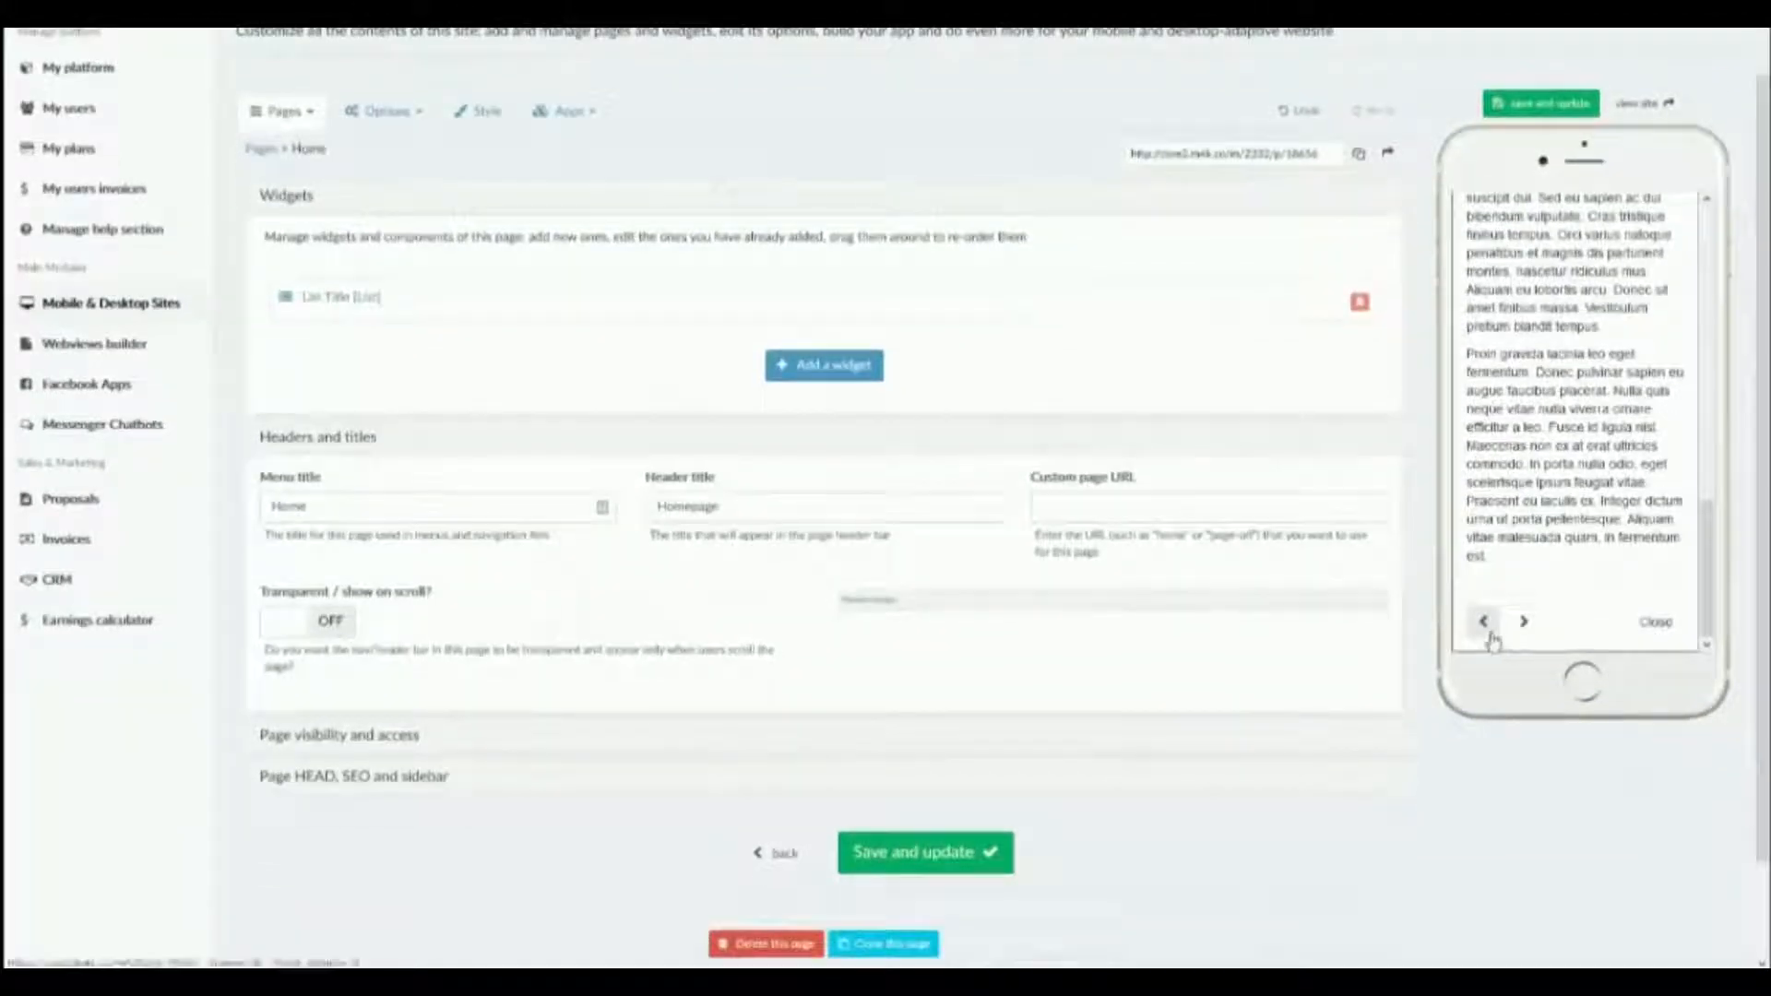
Step back through the previous items' detail pages to Title 2, examine it, and close the detail view.
{"action": "left_click", "coordinate": [1490, 633]}
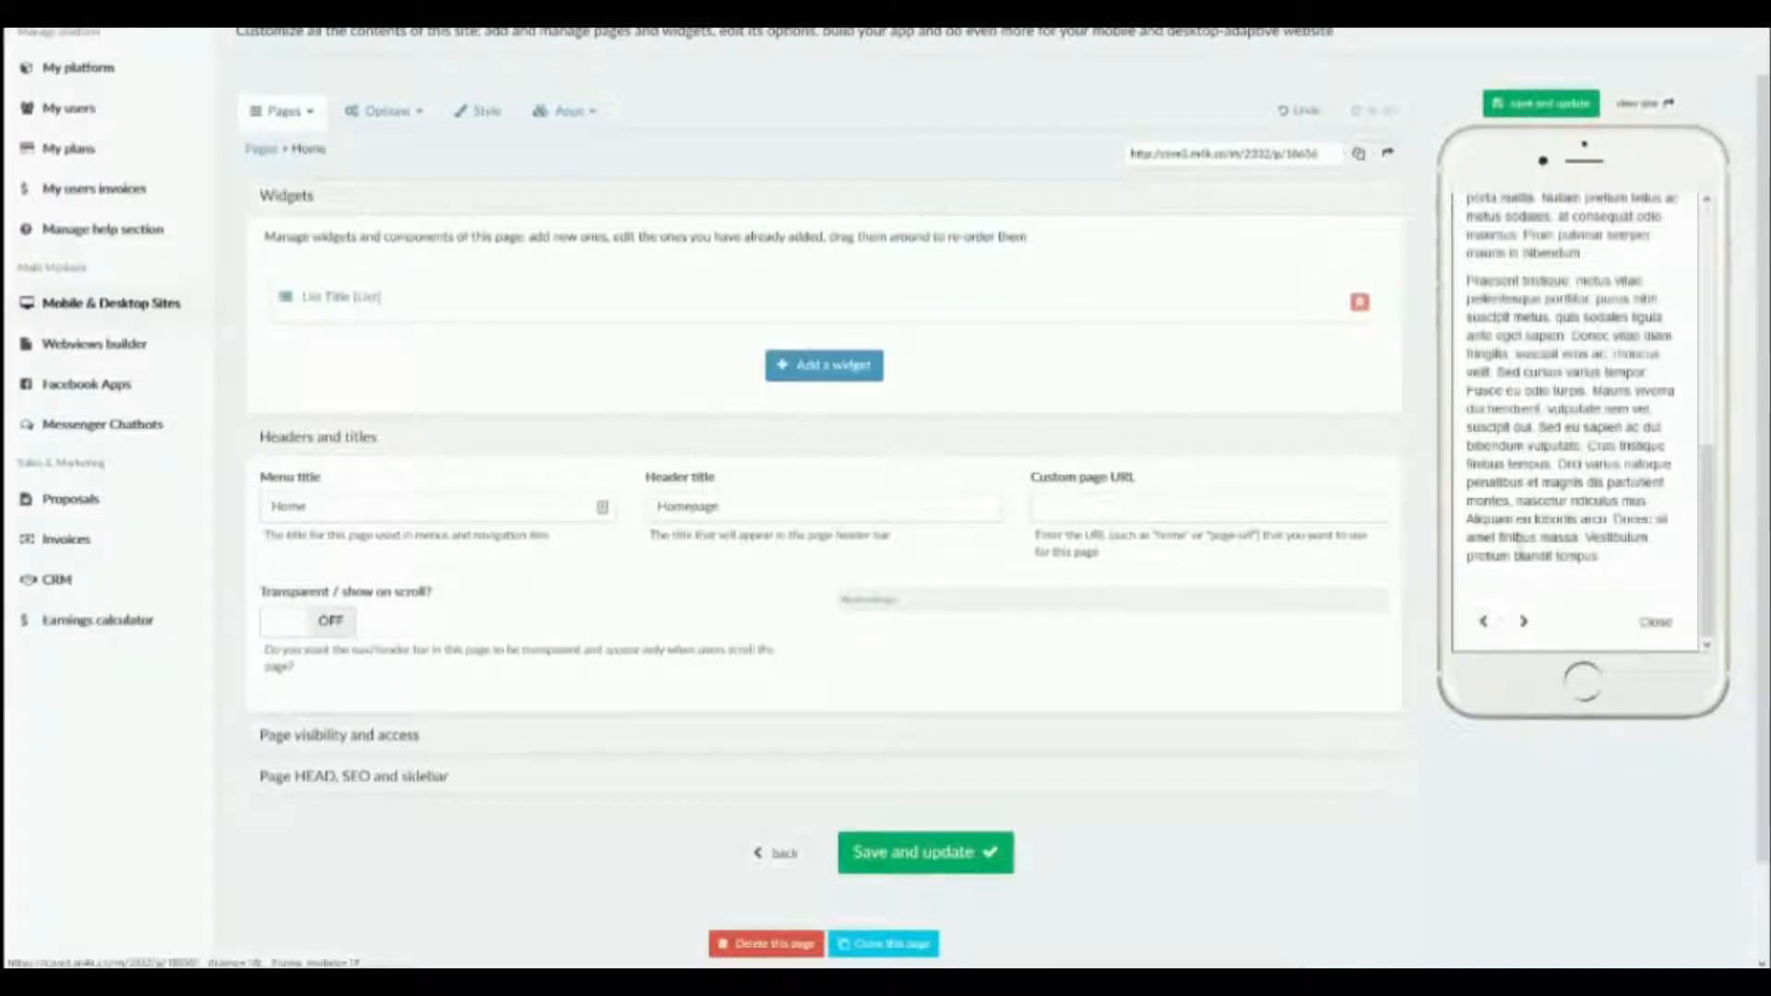
{"action": "left_click", "coordinate": [1485, 623]}
{"action": "scroll", "coordinate": [1540, 489], "scroll_direction": "up", "scroll_amount": 3}
{"action": "scroll", "coordinate": [1539, 489], "scroll_direction": "up", "scroll_amount": 2}
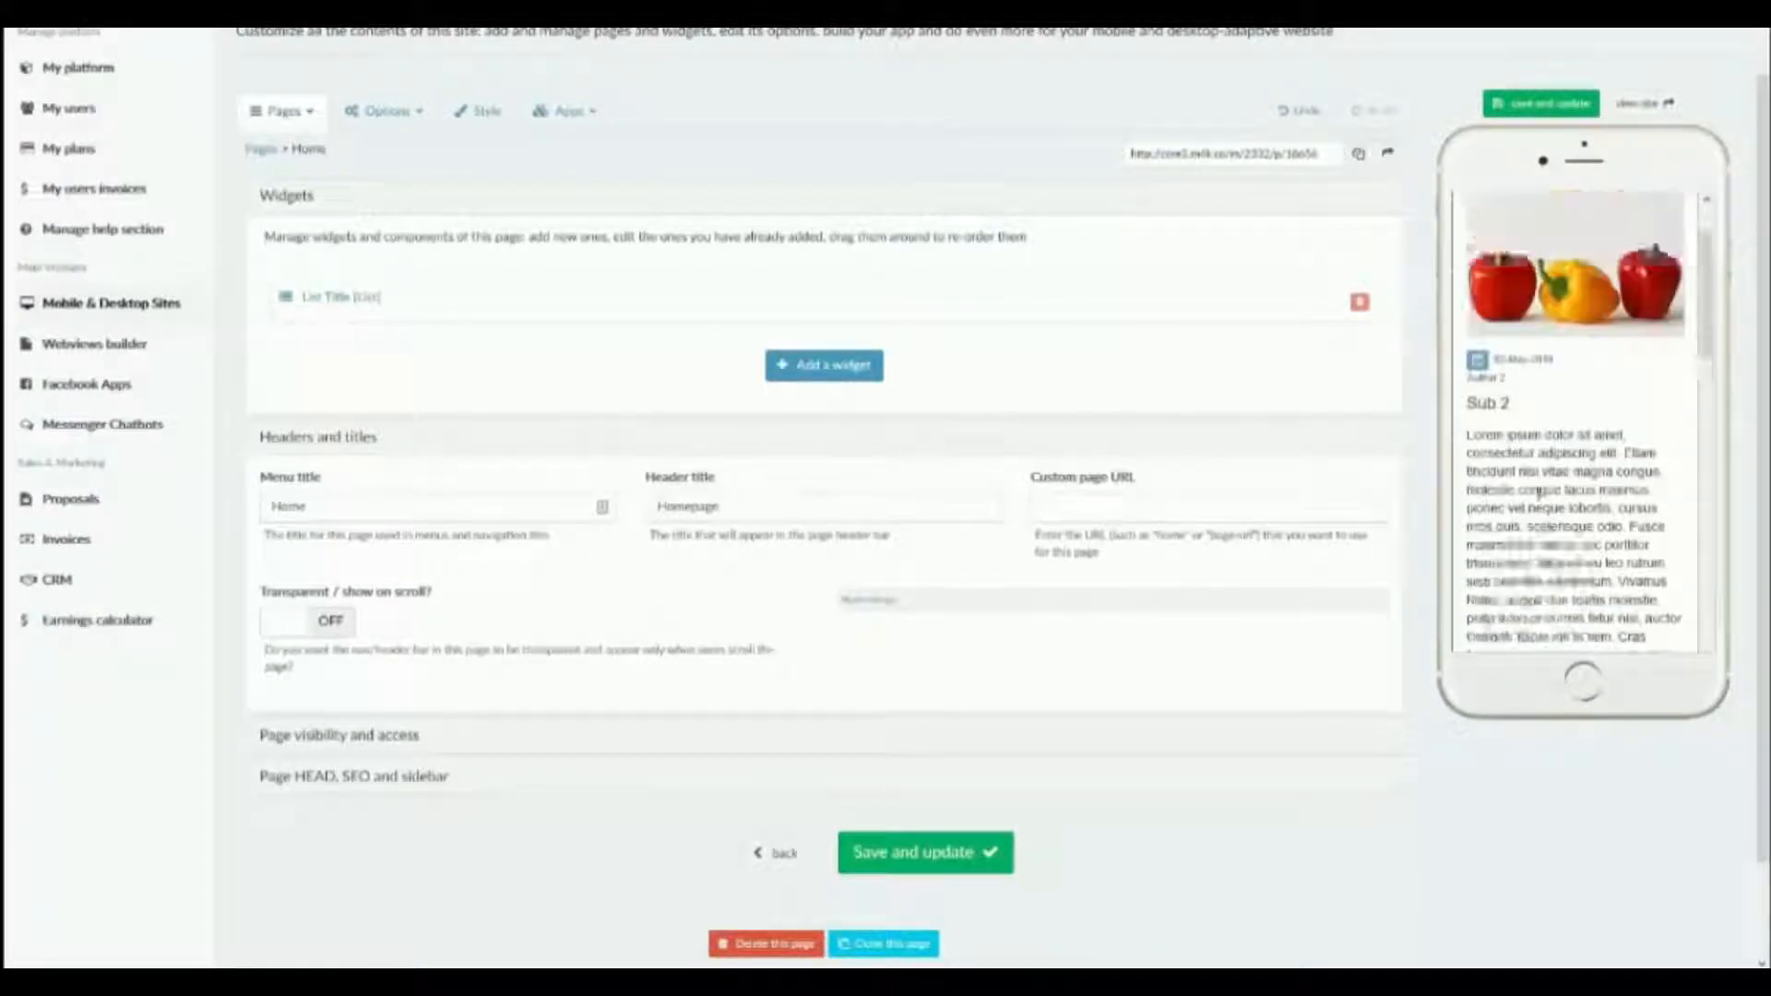
{"action": "scroll", "coordinate": [1539, 489], "scroll_direction": "down", "scroll_amount": 10}
{"action": "left_click", "coordinate": [1665, 622]}
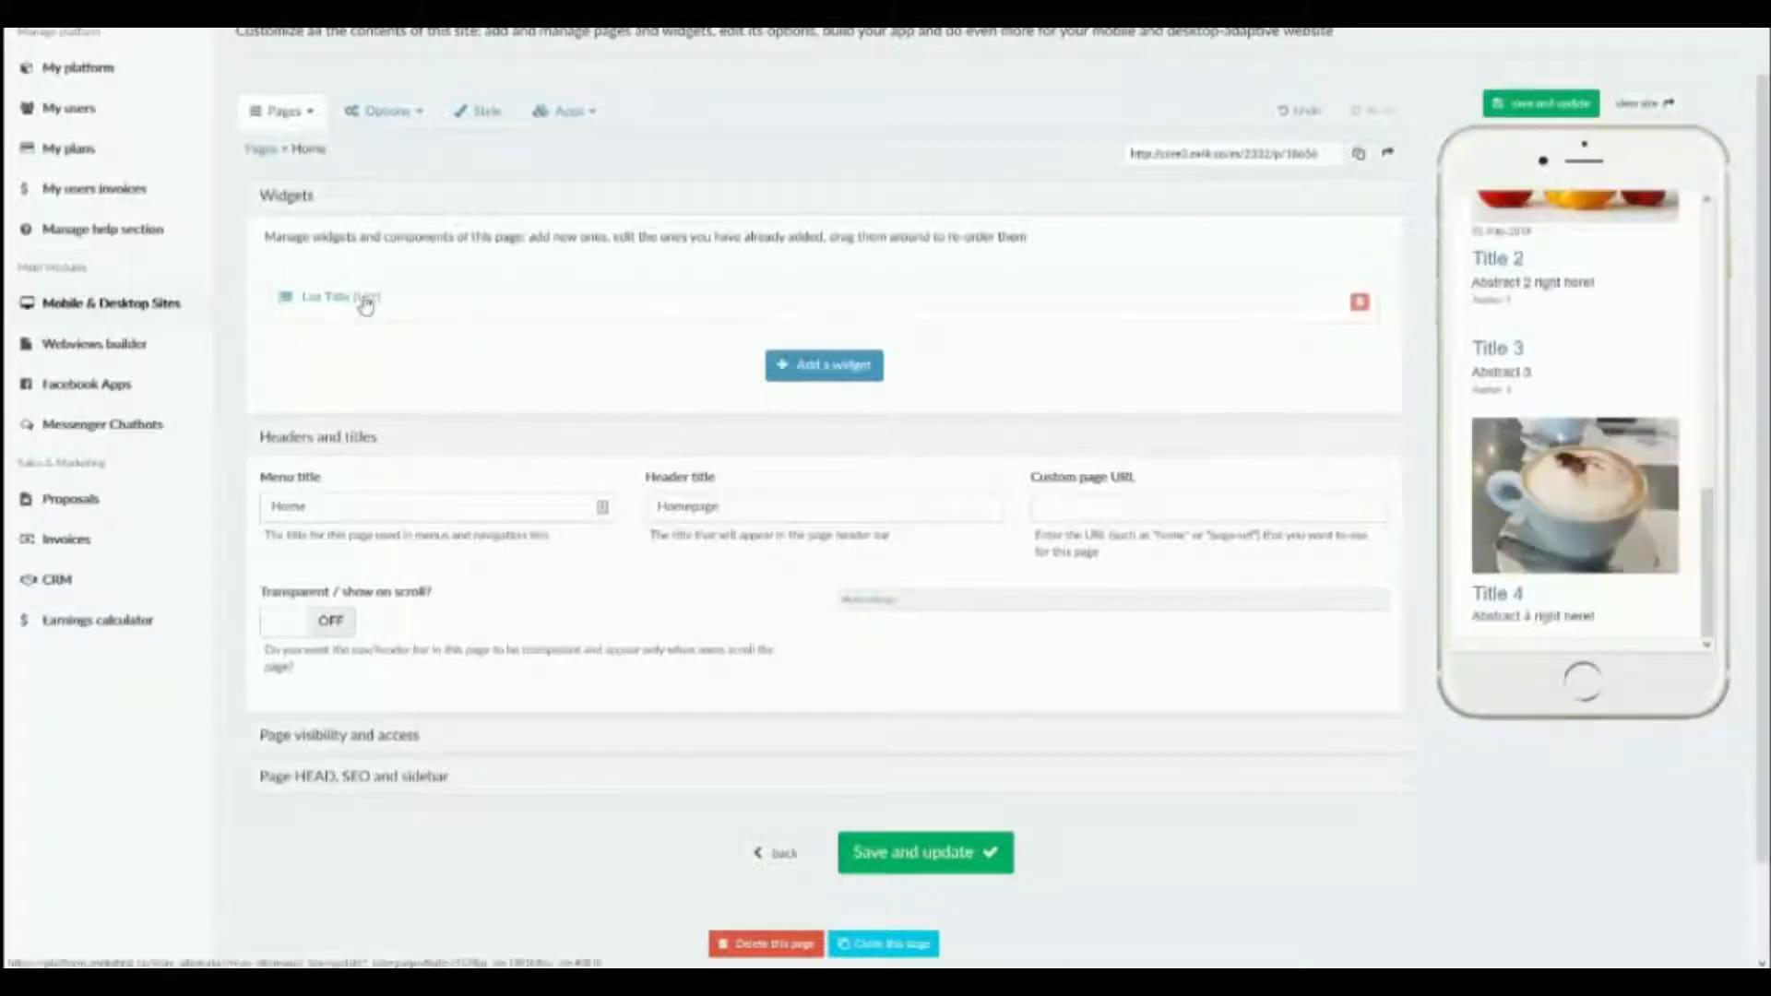
Show the List widget in the library of available widgets, closing the library without adding anything.
{"action": "scroll", "coordinate": [318, 350], "scroll_direction": "up", "scroll_amount": 2}
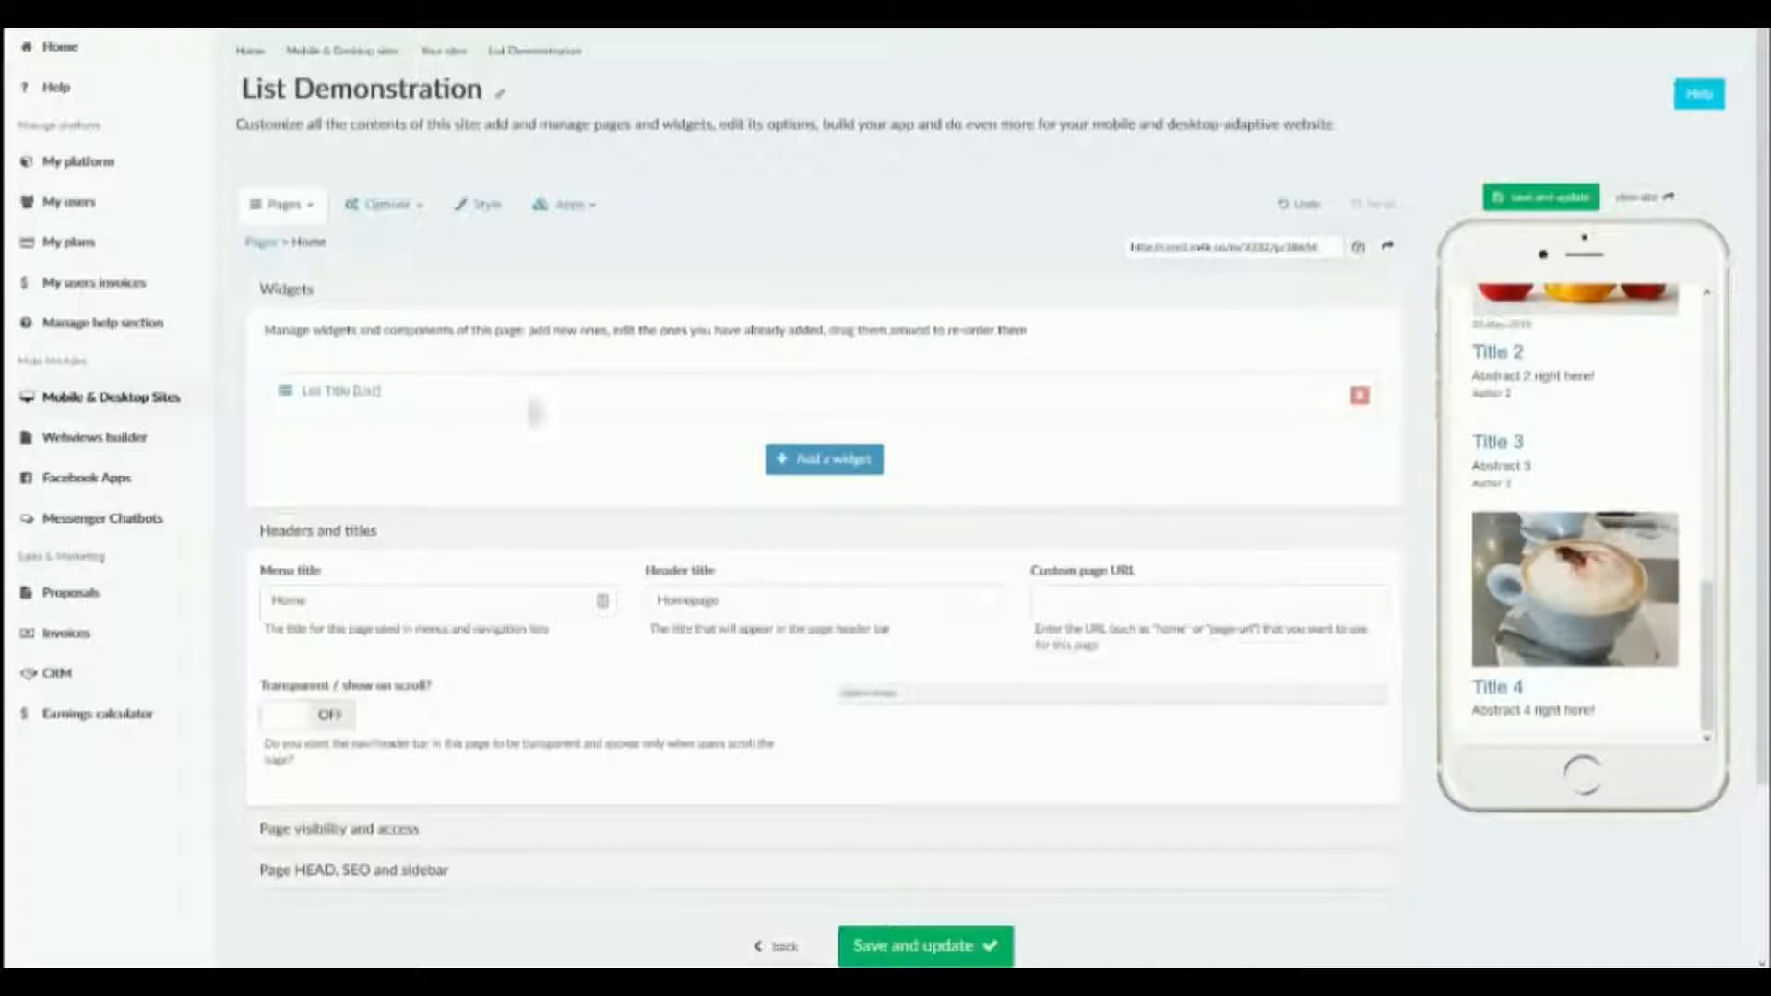
{"action": "left_click", "coordinate": [810, 461]}
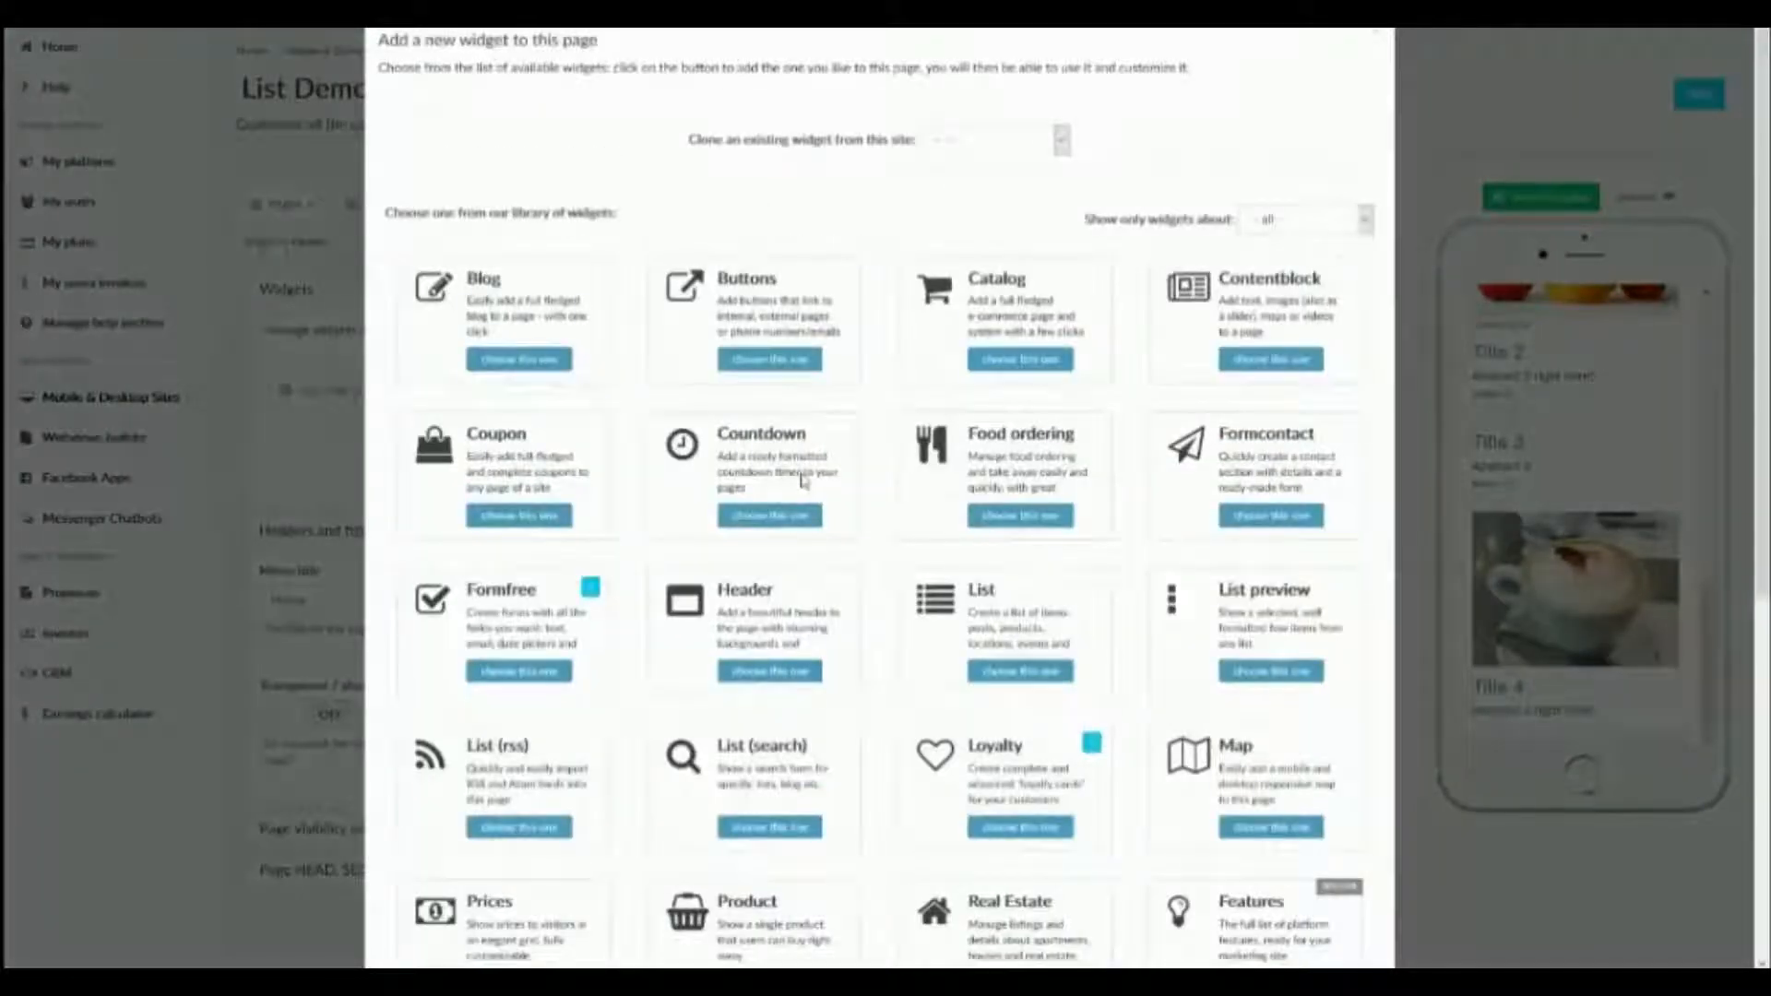
{"action": "left_click", "coordinate": [975, 593]}
{"action": "left_click", "coordinate": [1431, 192]}
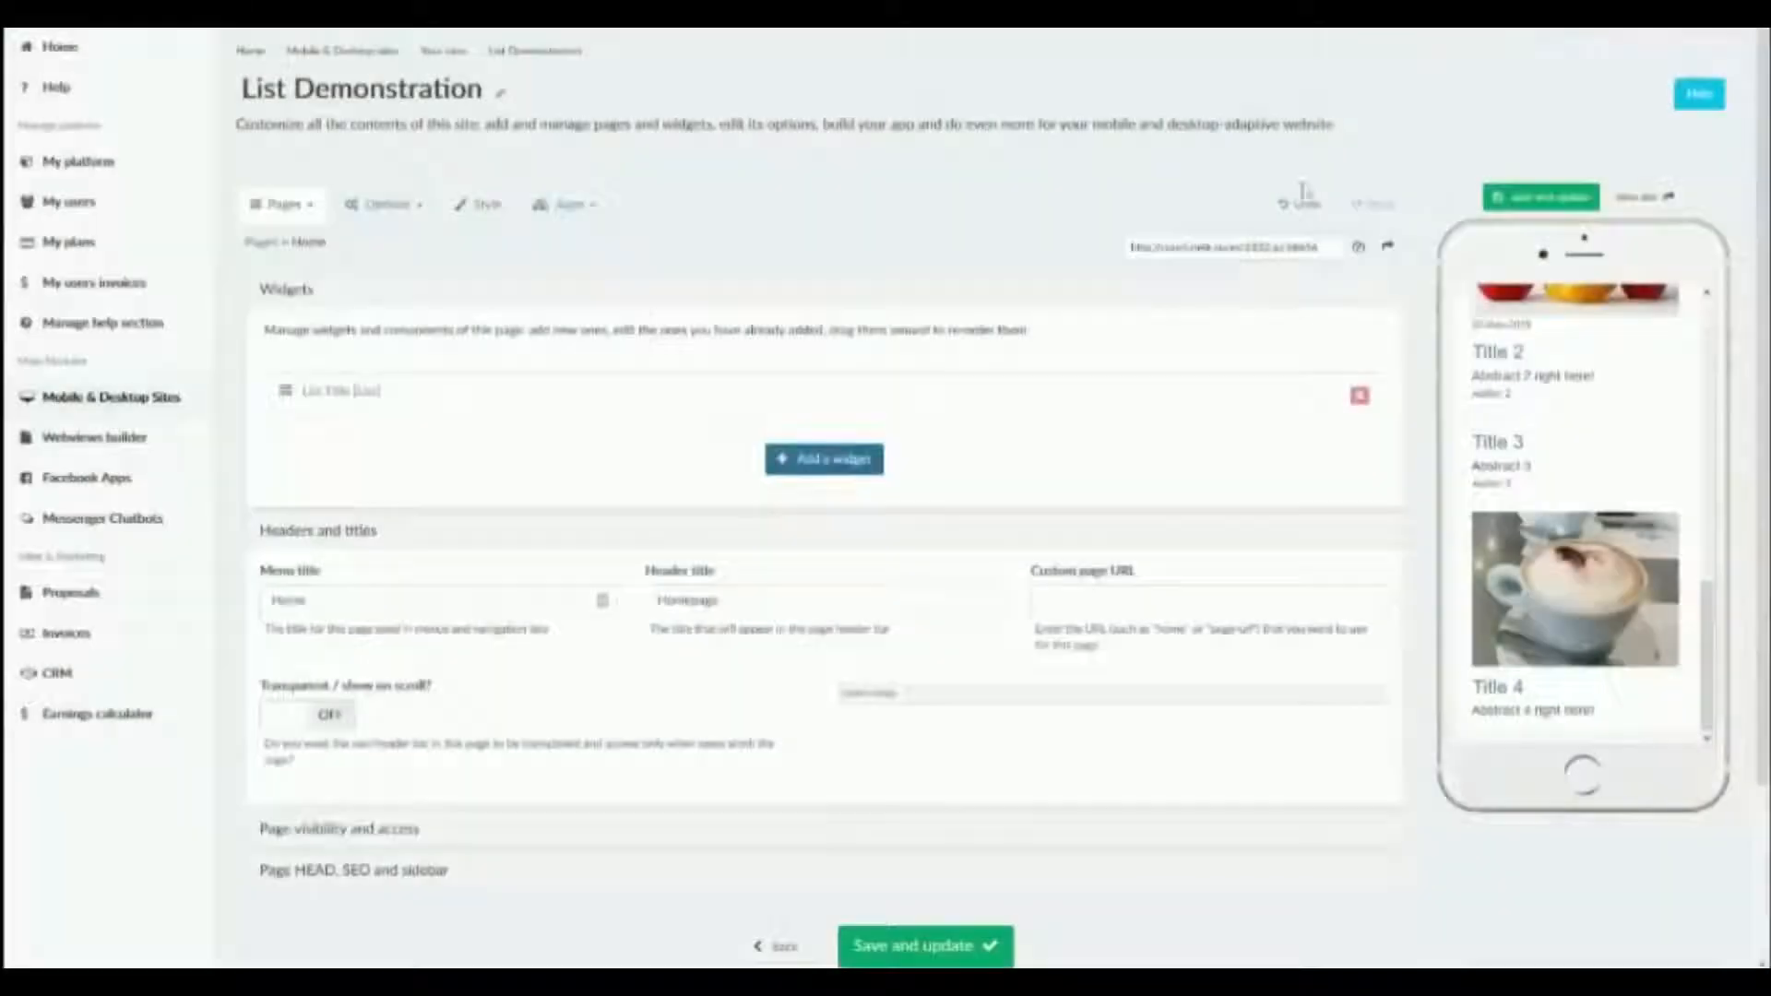
Open the page's List Title widget for editing and compare its list items with the phone preview.
{"action": "left_click", "coordinate": [344, 399]}
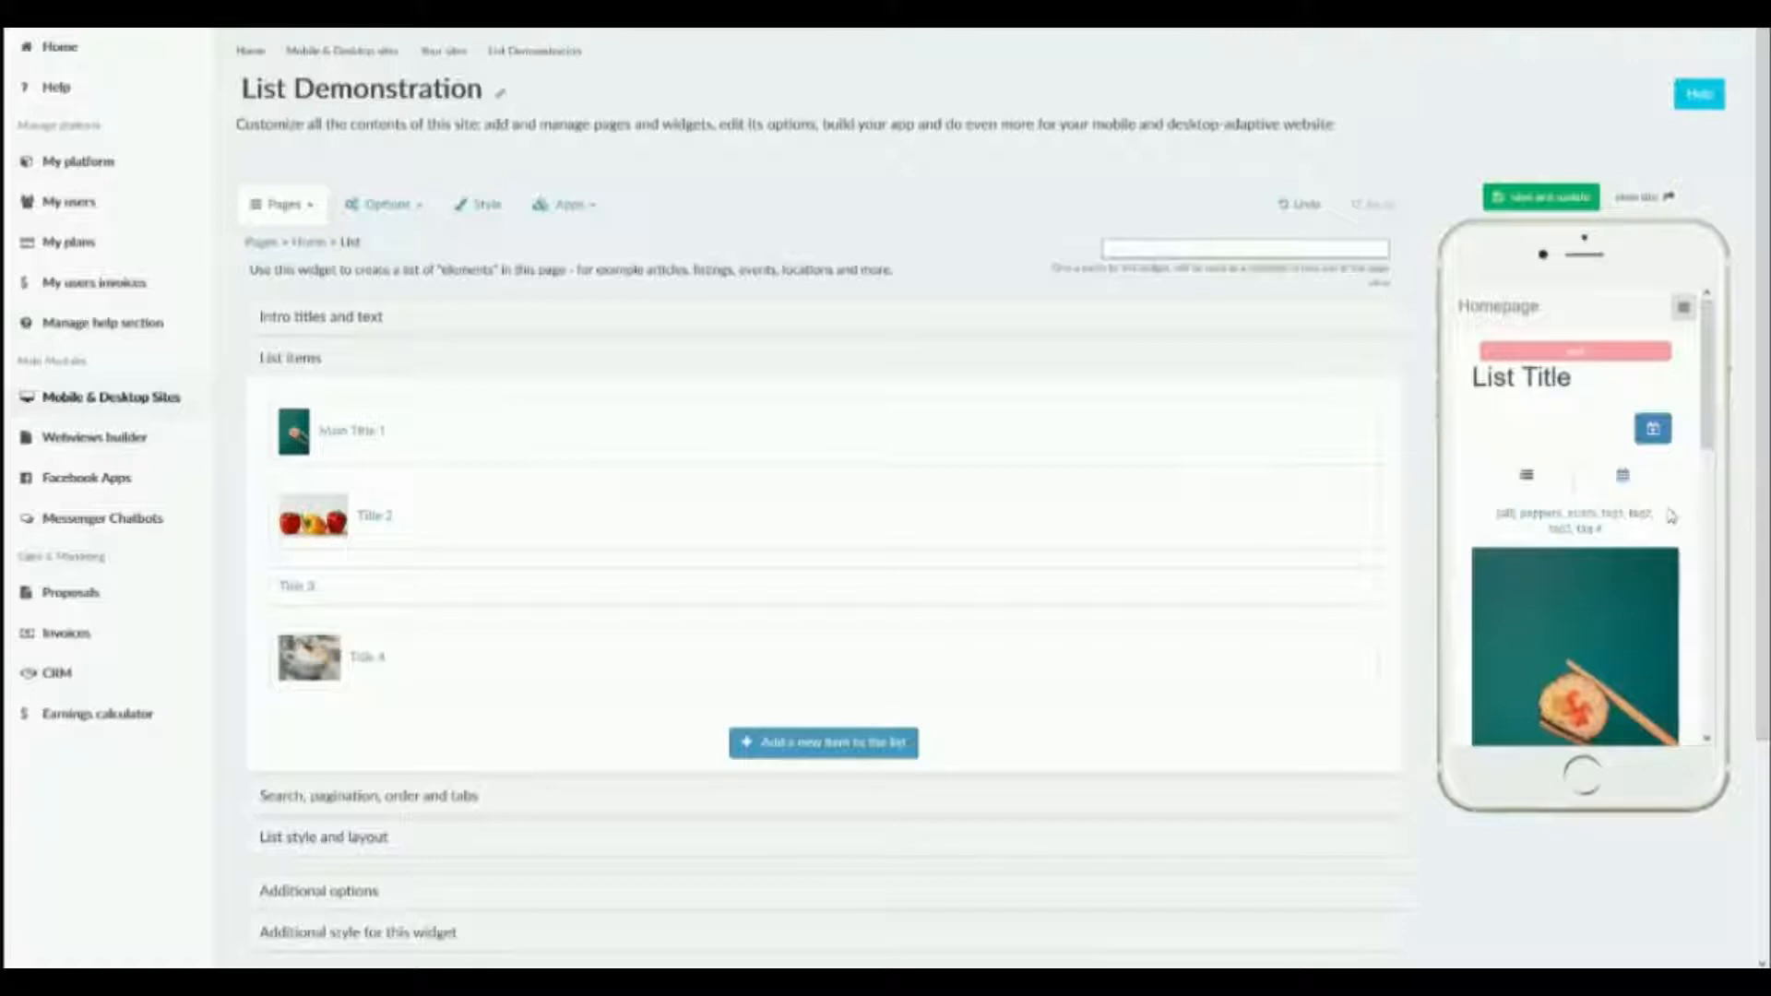
{"action": "scroll", "coordinate": [1670, 518], "scroll_direction": "down", "scroll_amount": 2}
{"action": "scroll", "coordinate": [1670, 518], "scroll_direction": "down", "scroll_amount": 3}
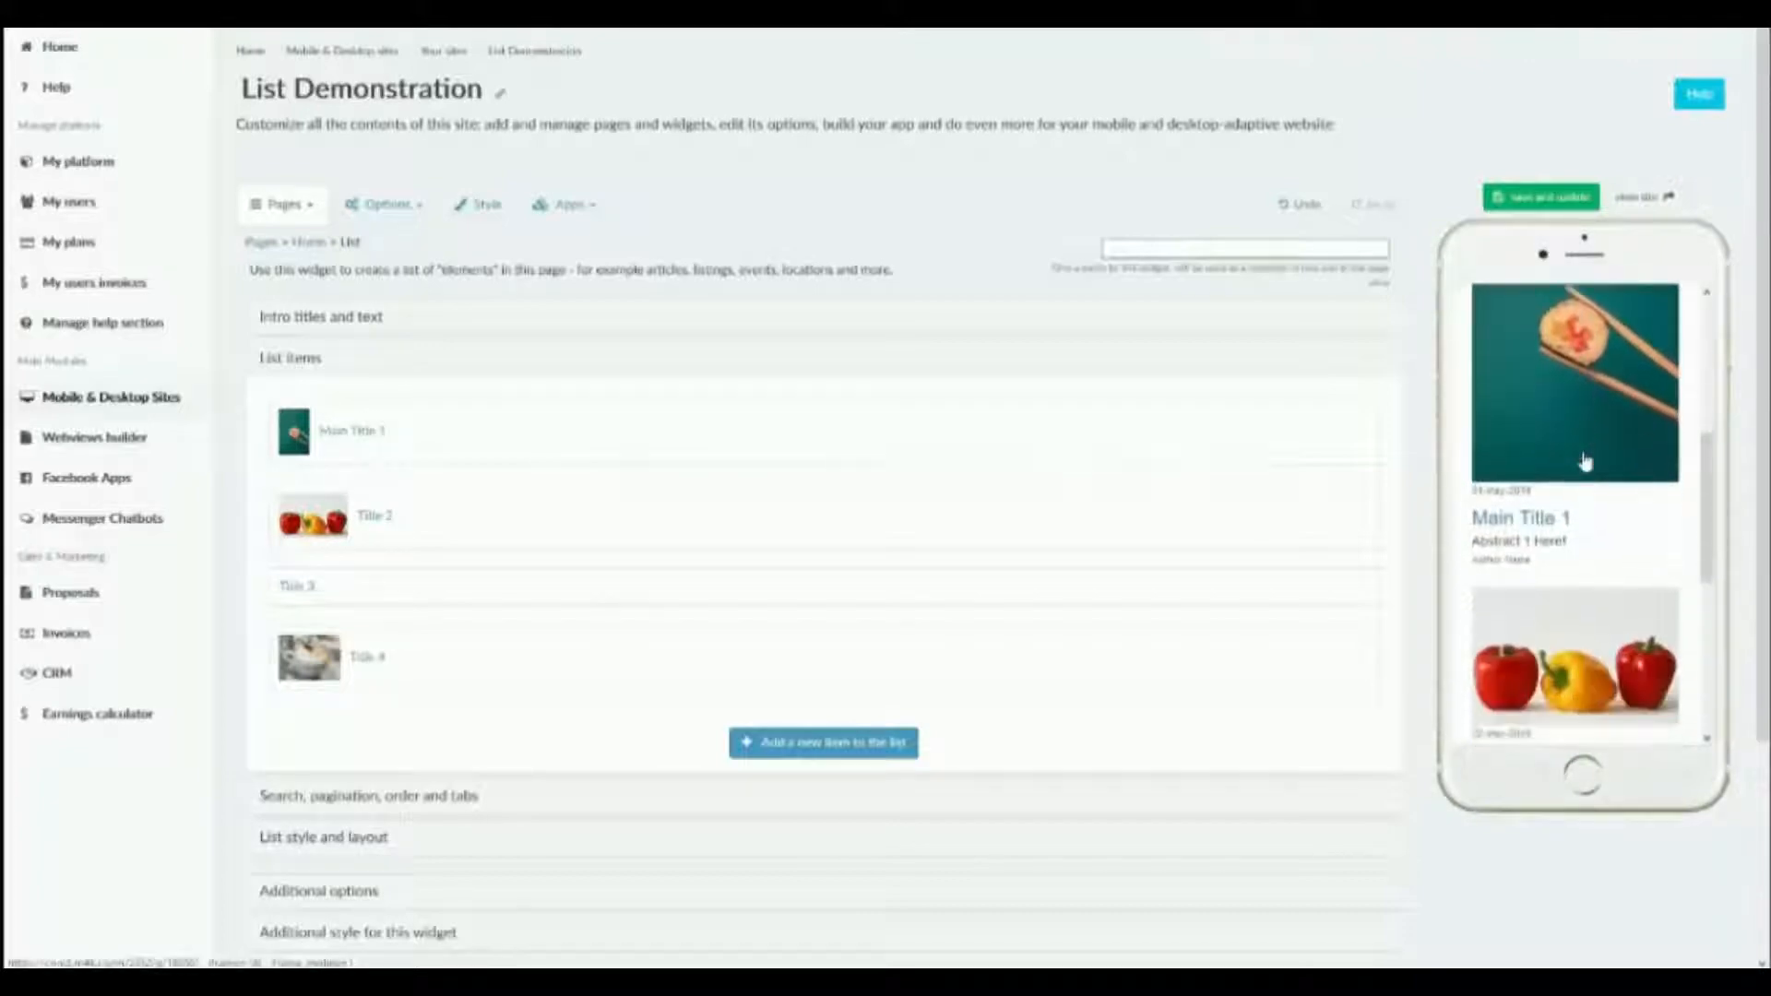
{"action": "scroll", "coordinate": [1542, 471], "scroll_direction": "down", "scroll_amount": 4}
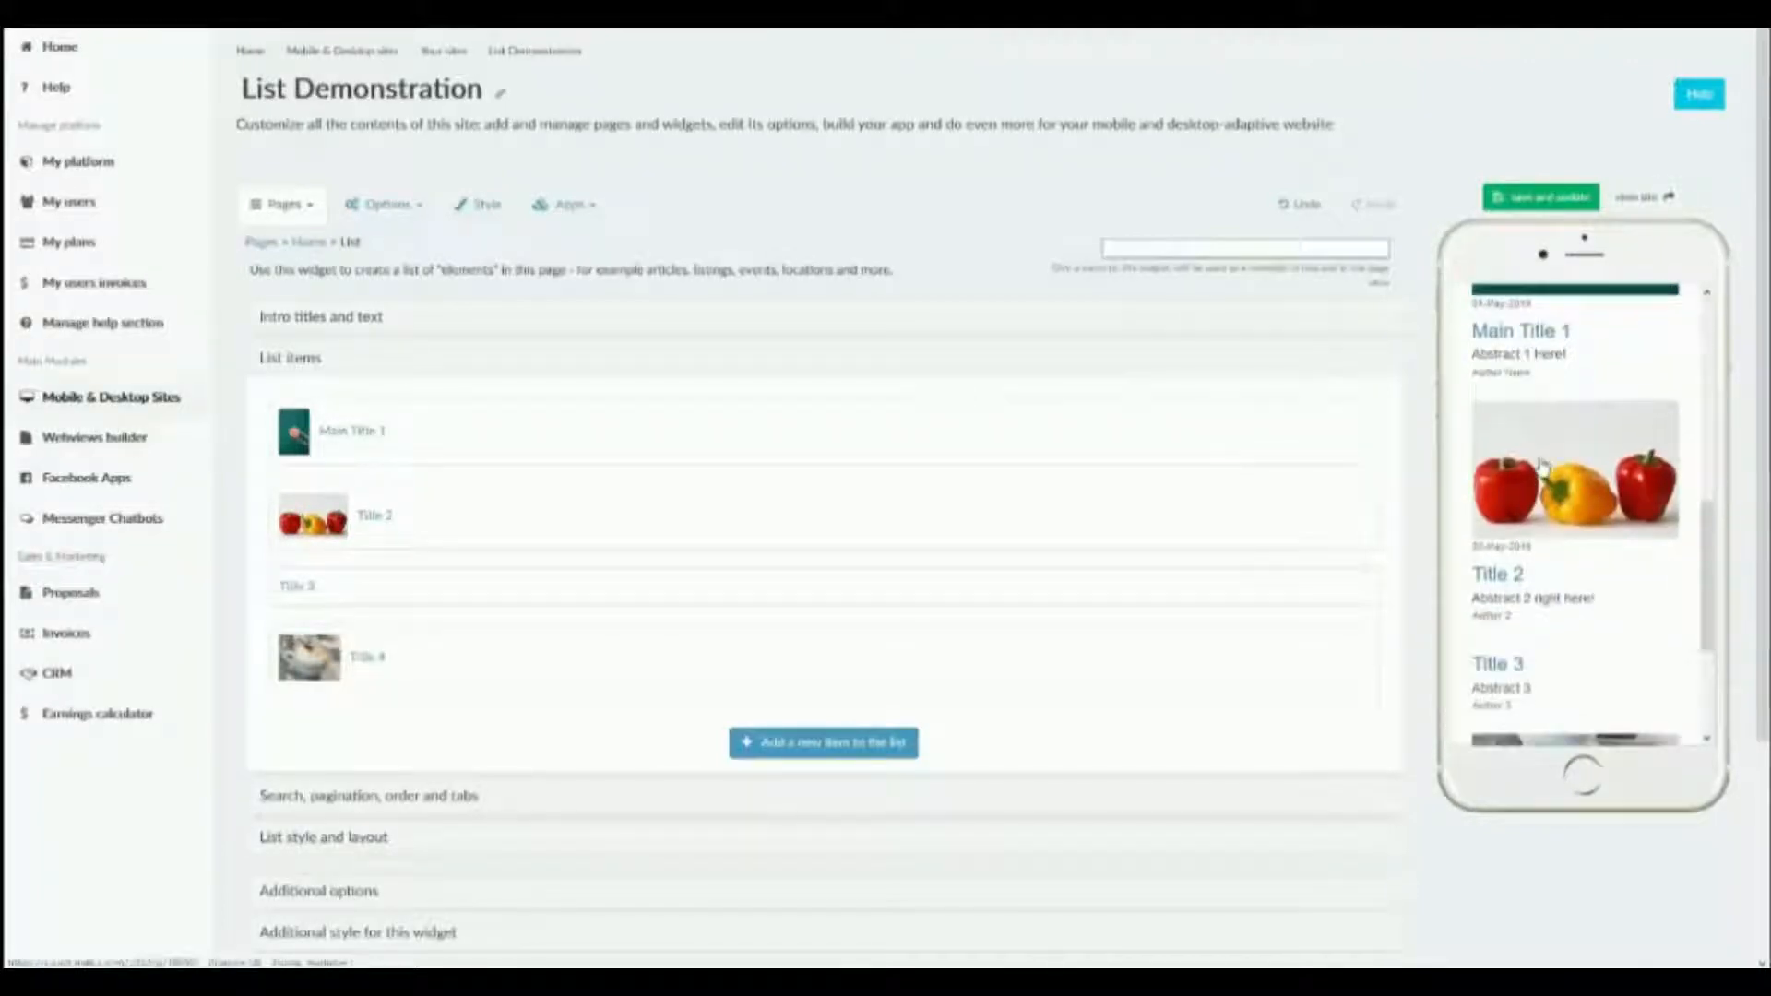
{"action": "scroll", "coordinate": [1542, 466], "scroll_direction": "down", "scroll_amount": 2}
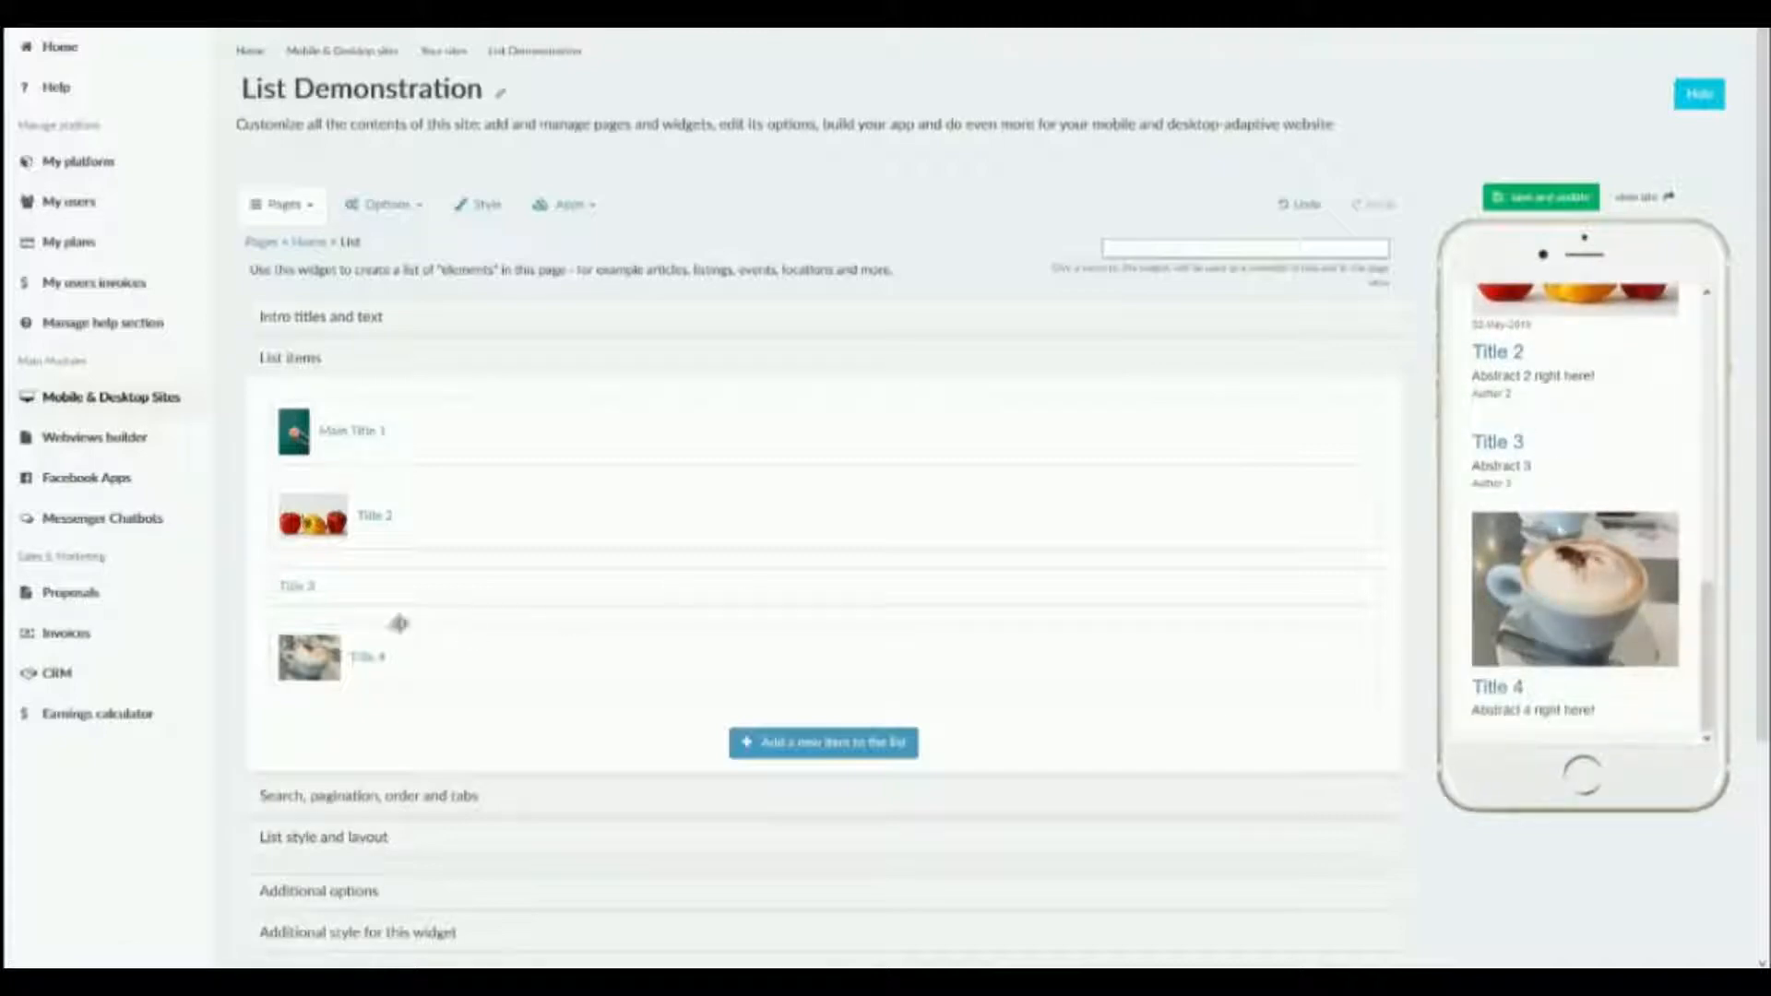
{"action": "scroll", "coordinate": [1517, 496], "scroll_direction": "up", "scroll_amount": 9}
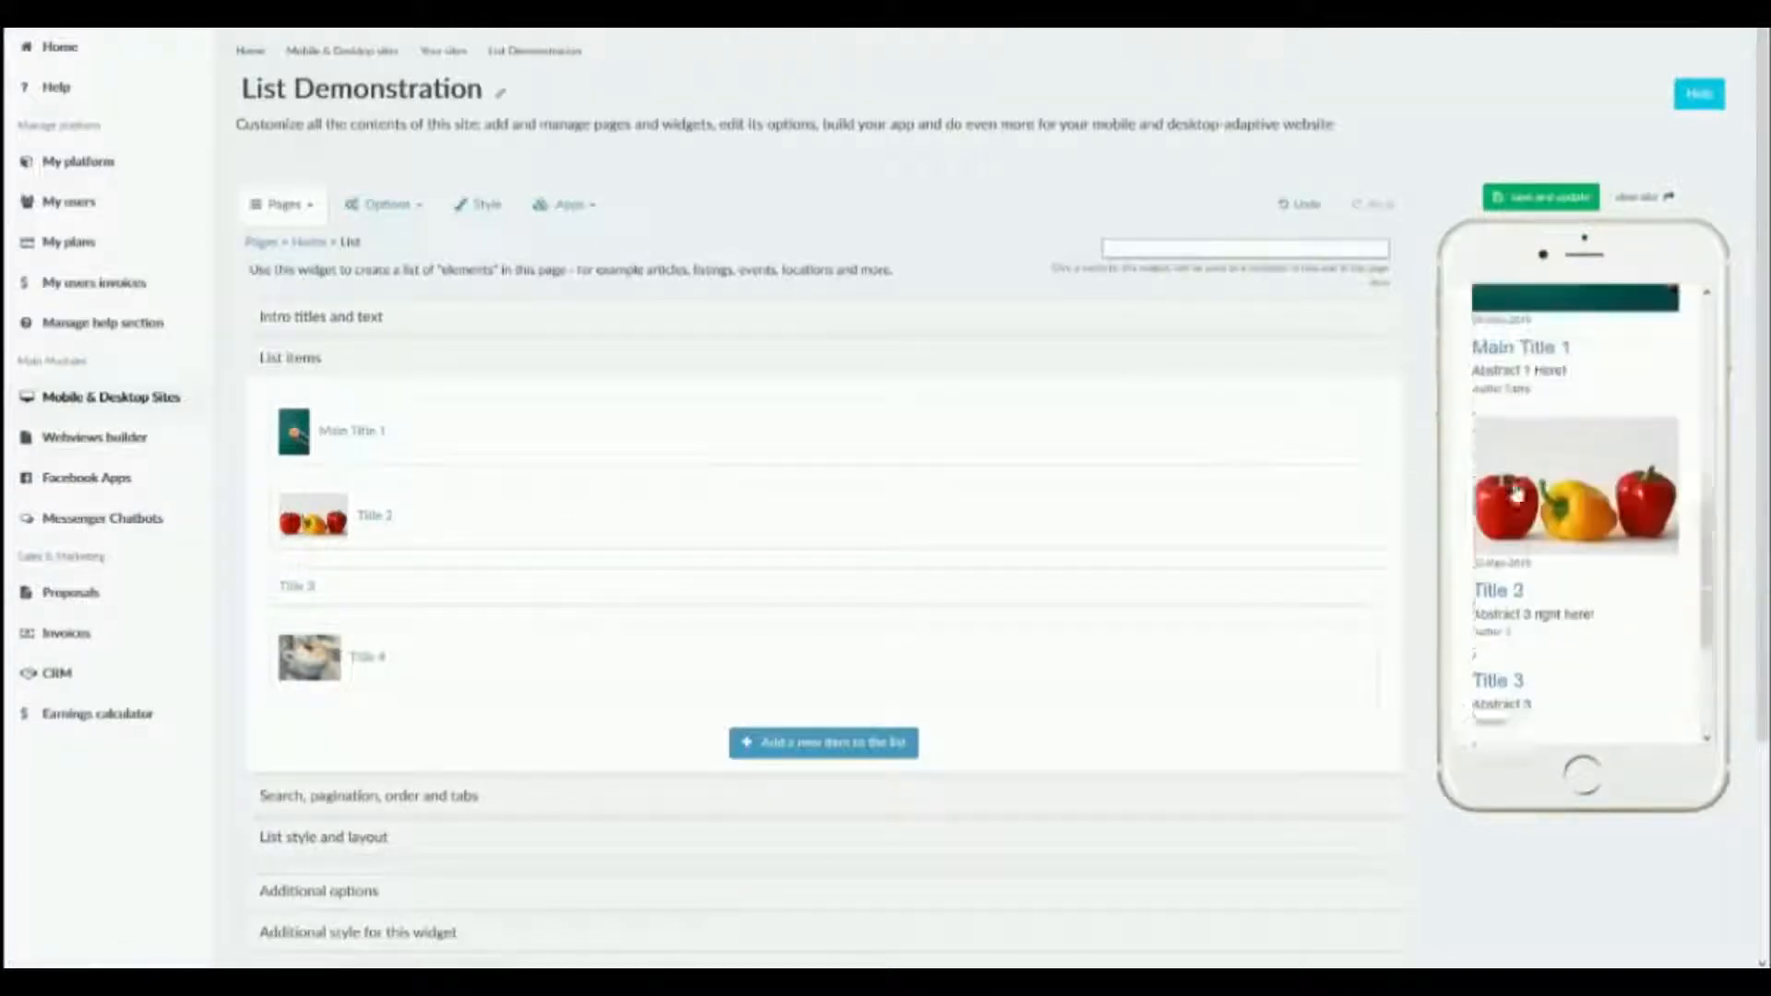
{"action": "scroll", "coordinate": [1517, 496], "scroll_direction": "up", "scroll_amount": 1}
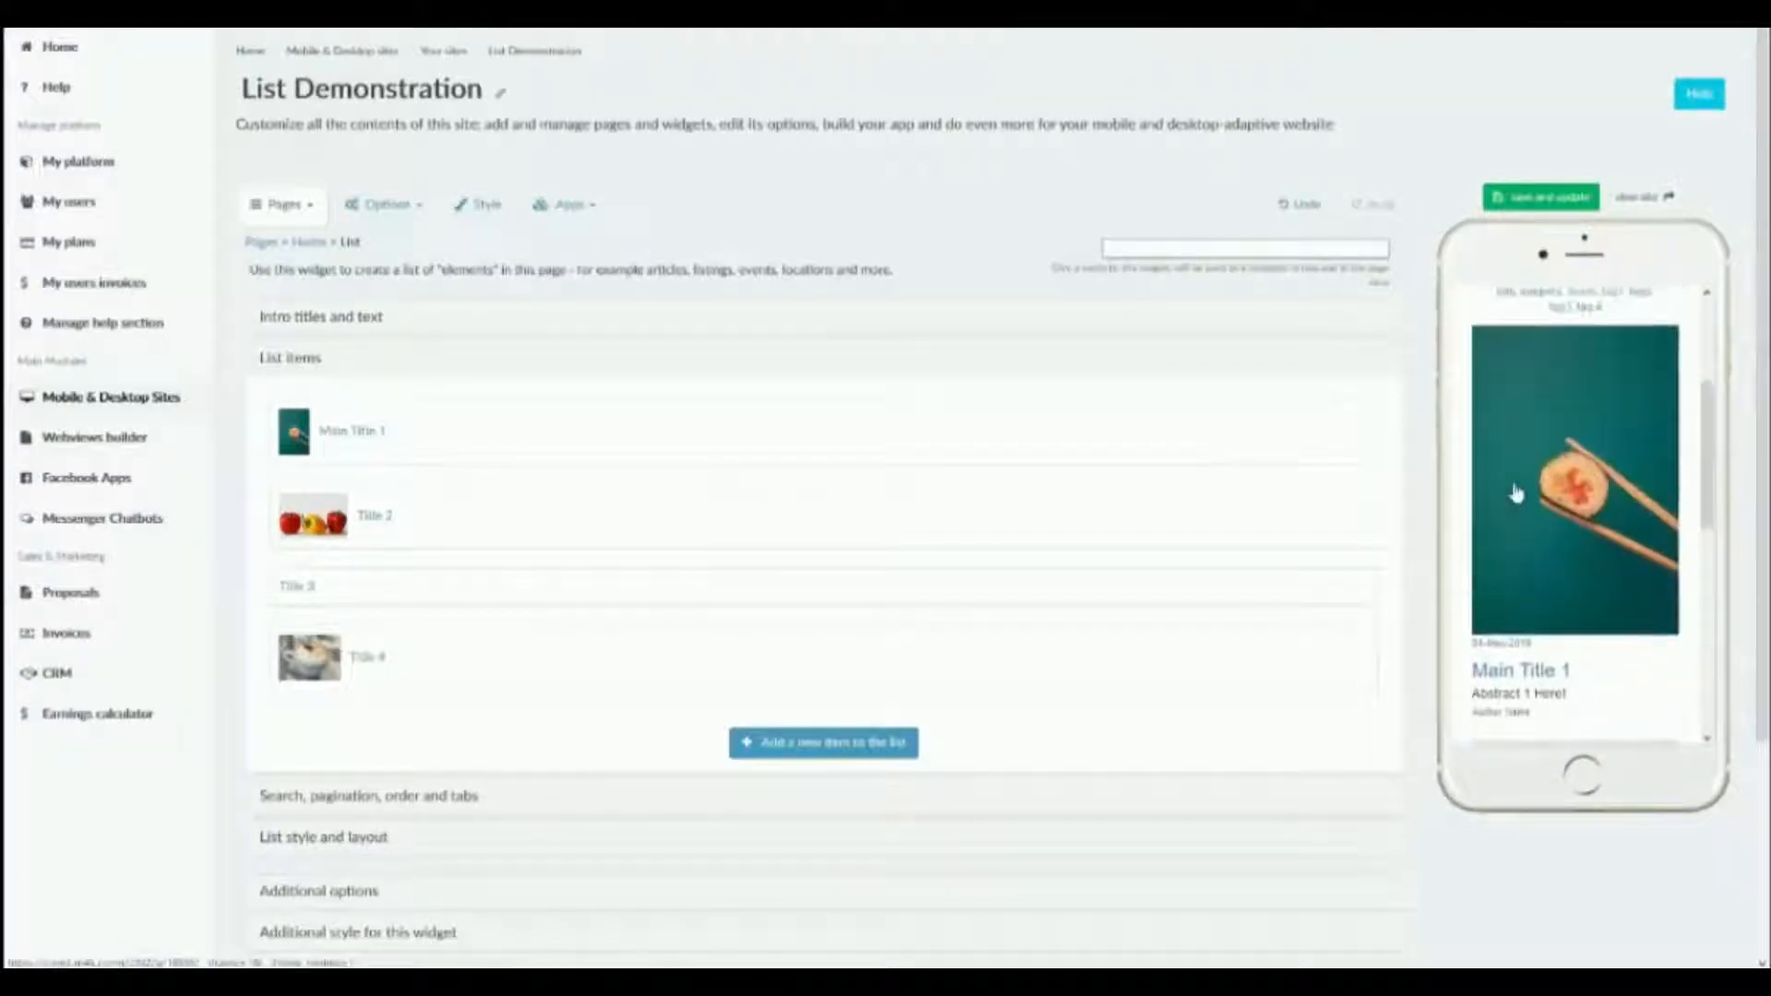
Add a new item to the list with the main title "Title 5" and the sub-title "Sub 5".
{"action": "left_click", "coordinate": [899, 751]}
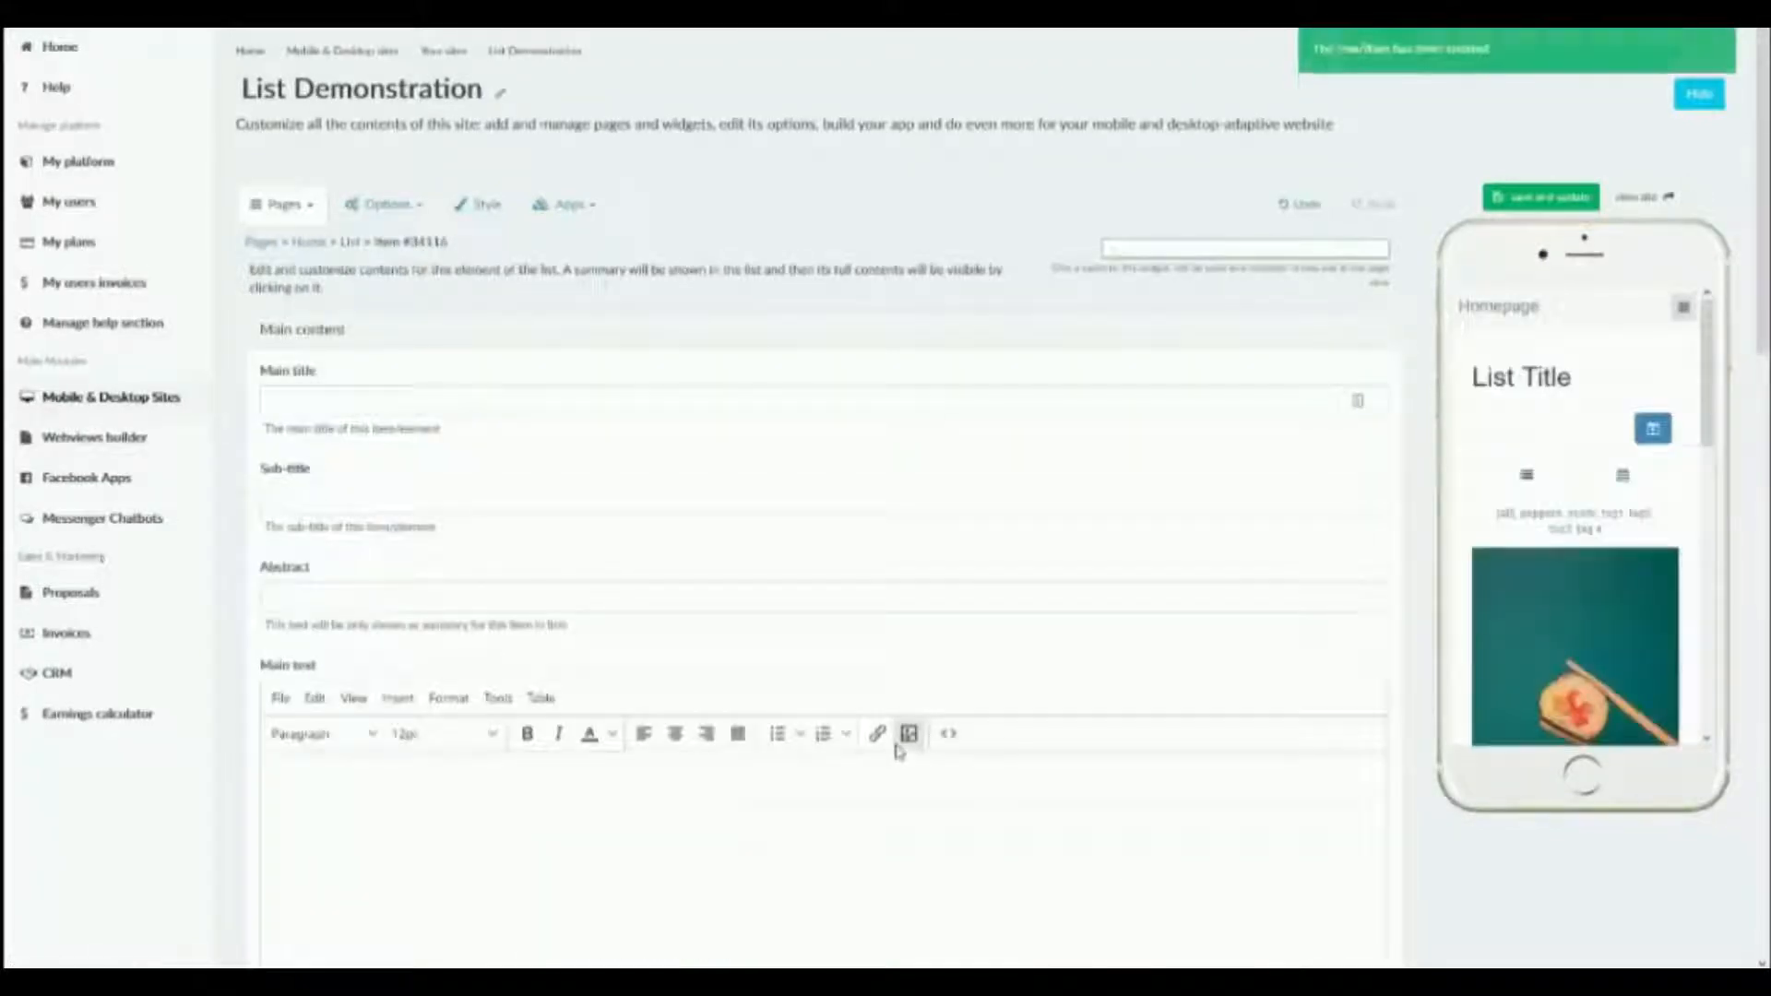
{"action": "left_click", "coordinate": [722, 390]}
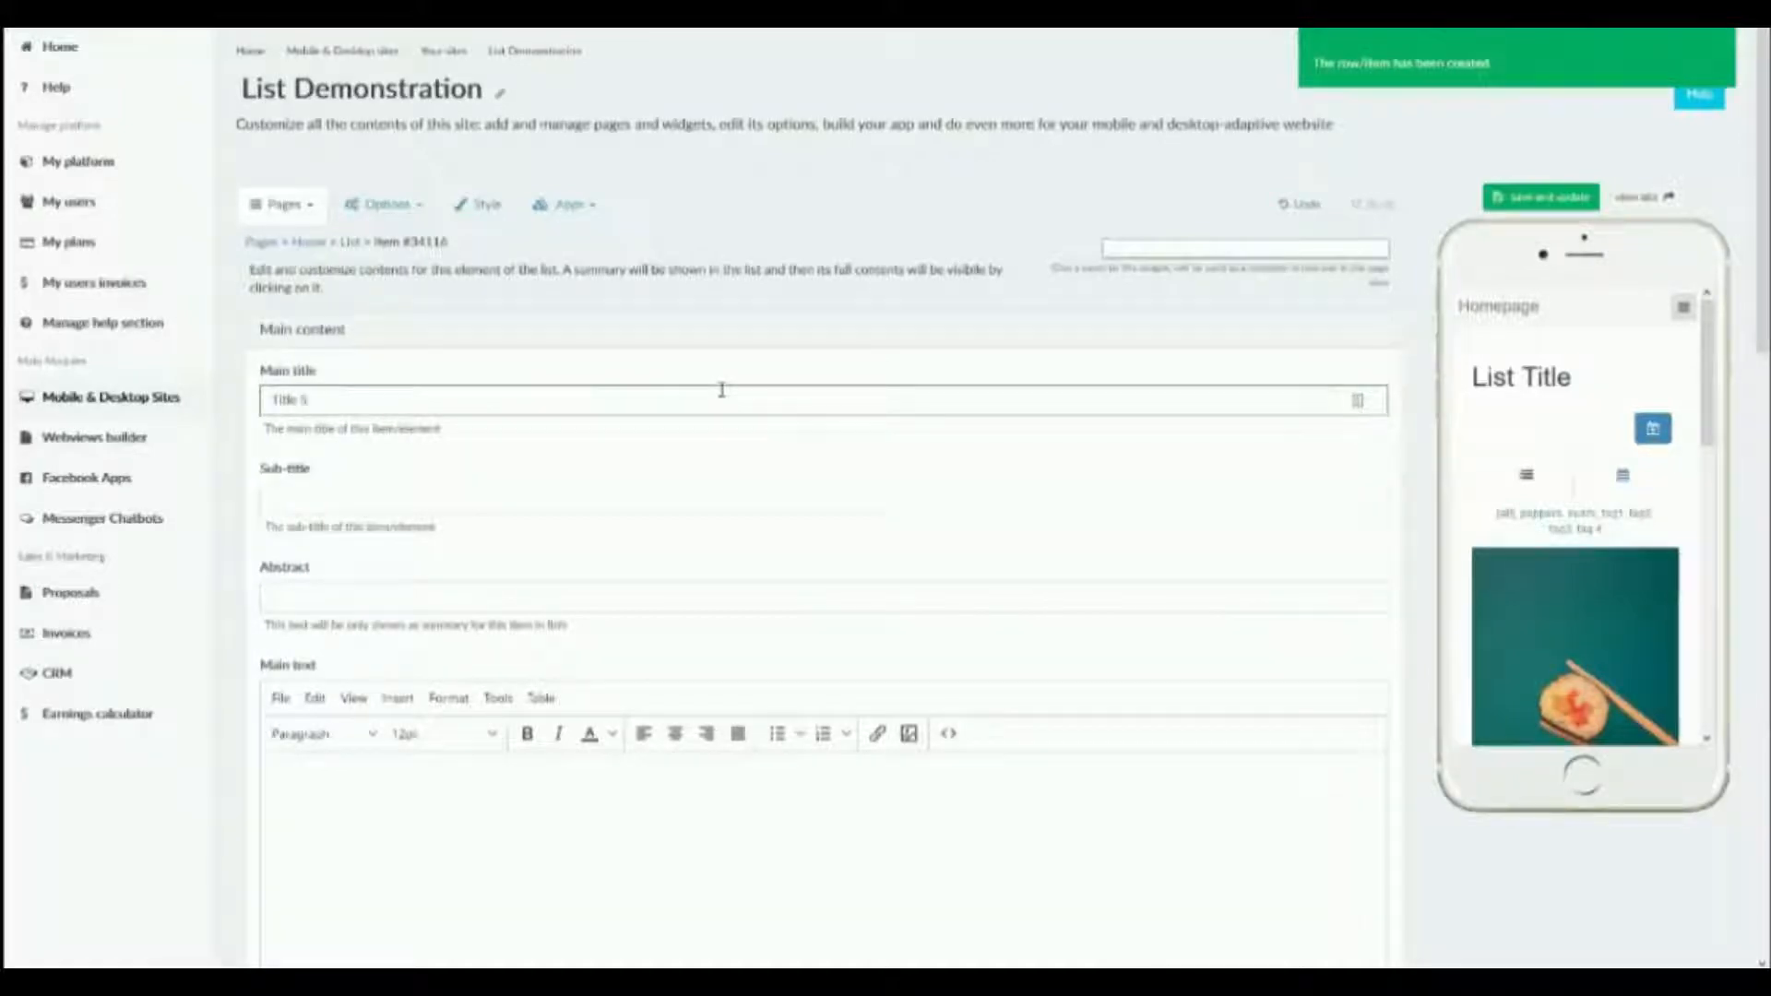
{"action": "left_click", "coordinate": [623, 506]}
{"action": "type", "text": "Sub 5"}
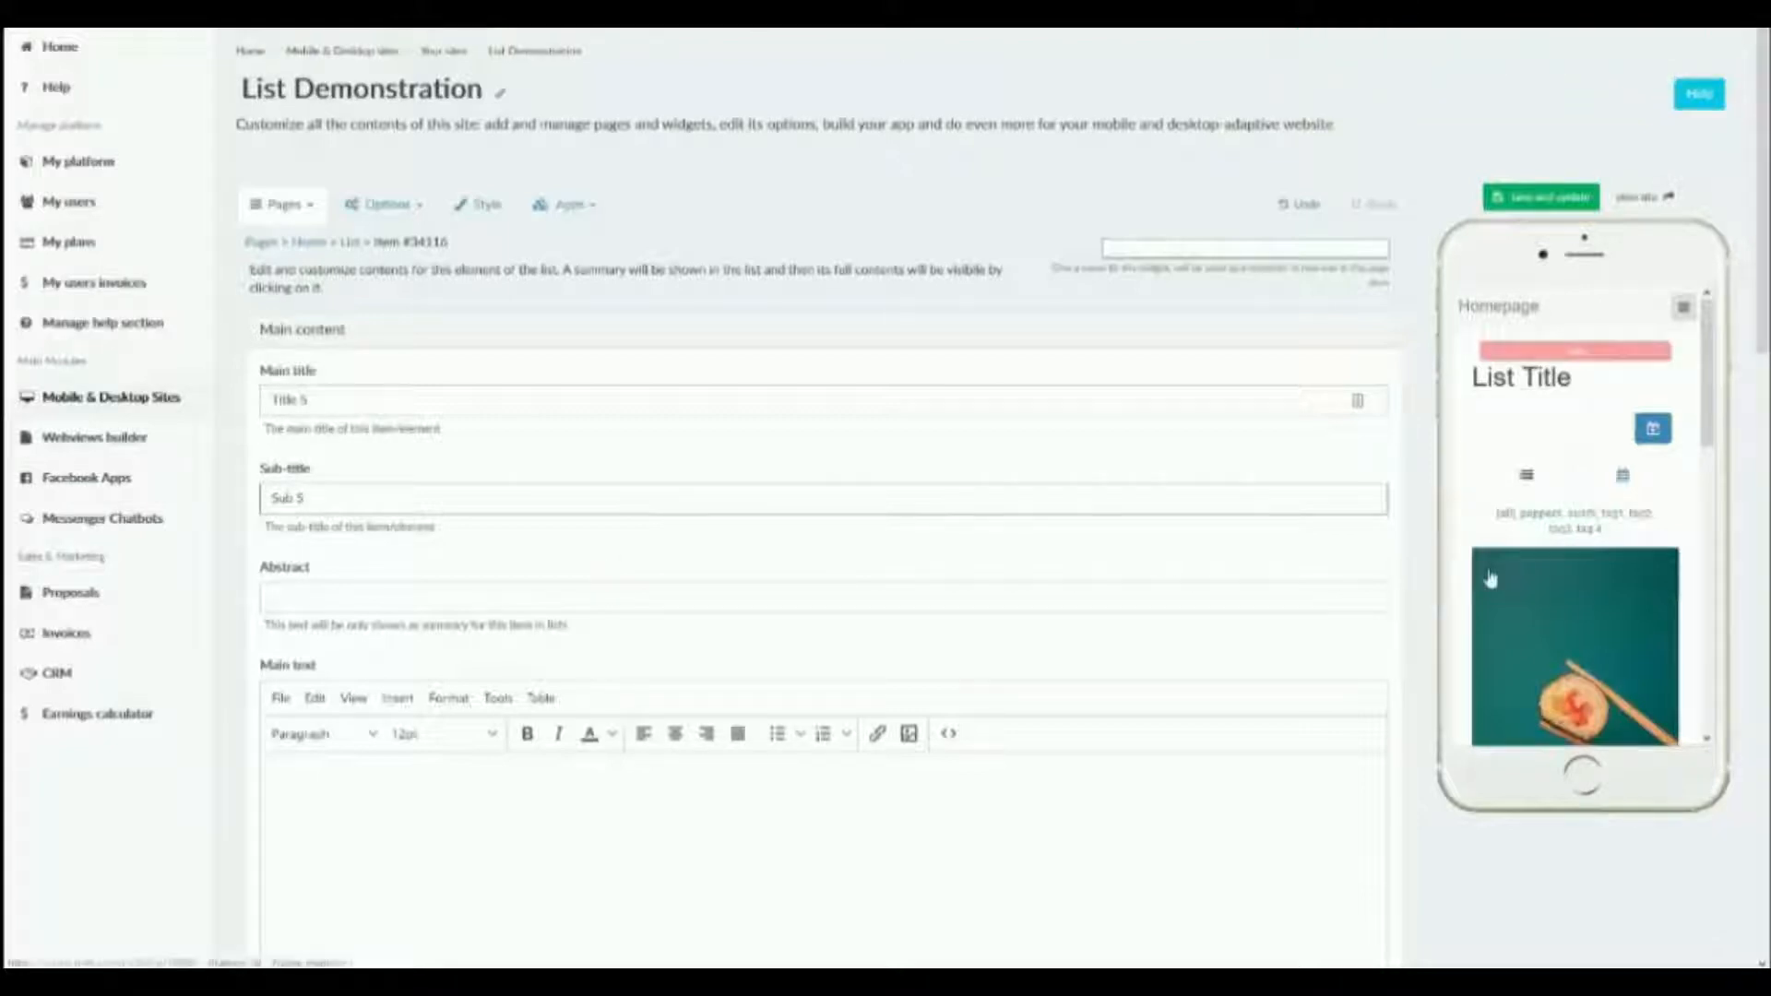
Enter "Abstract 5" as the item's abstract and paste the lorem ipsum paragraphs as its main text.
{"action": "scroll", "coordinate": [1496, 591], "scroll_direction": "down", "scroll_amount": 3}
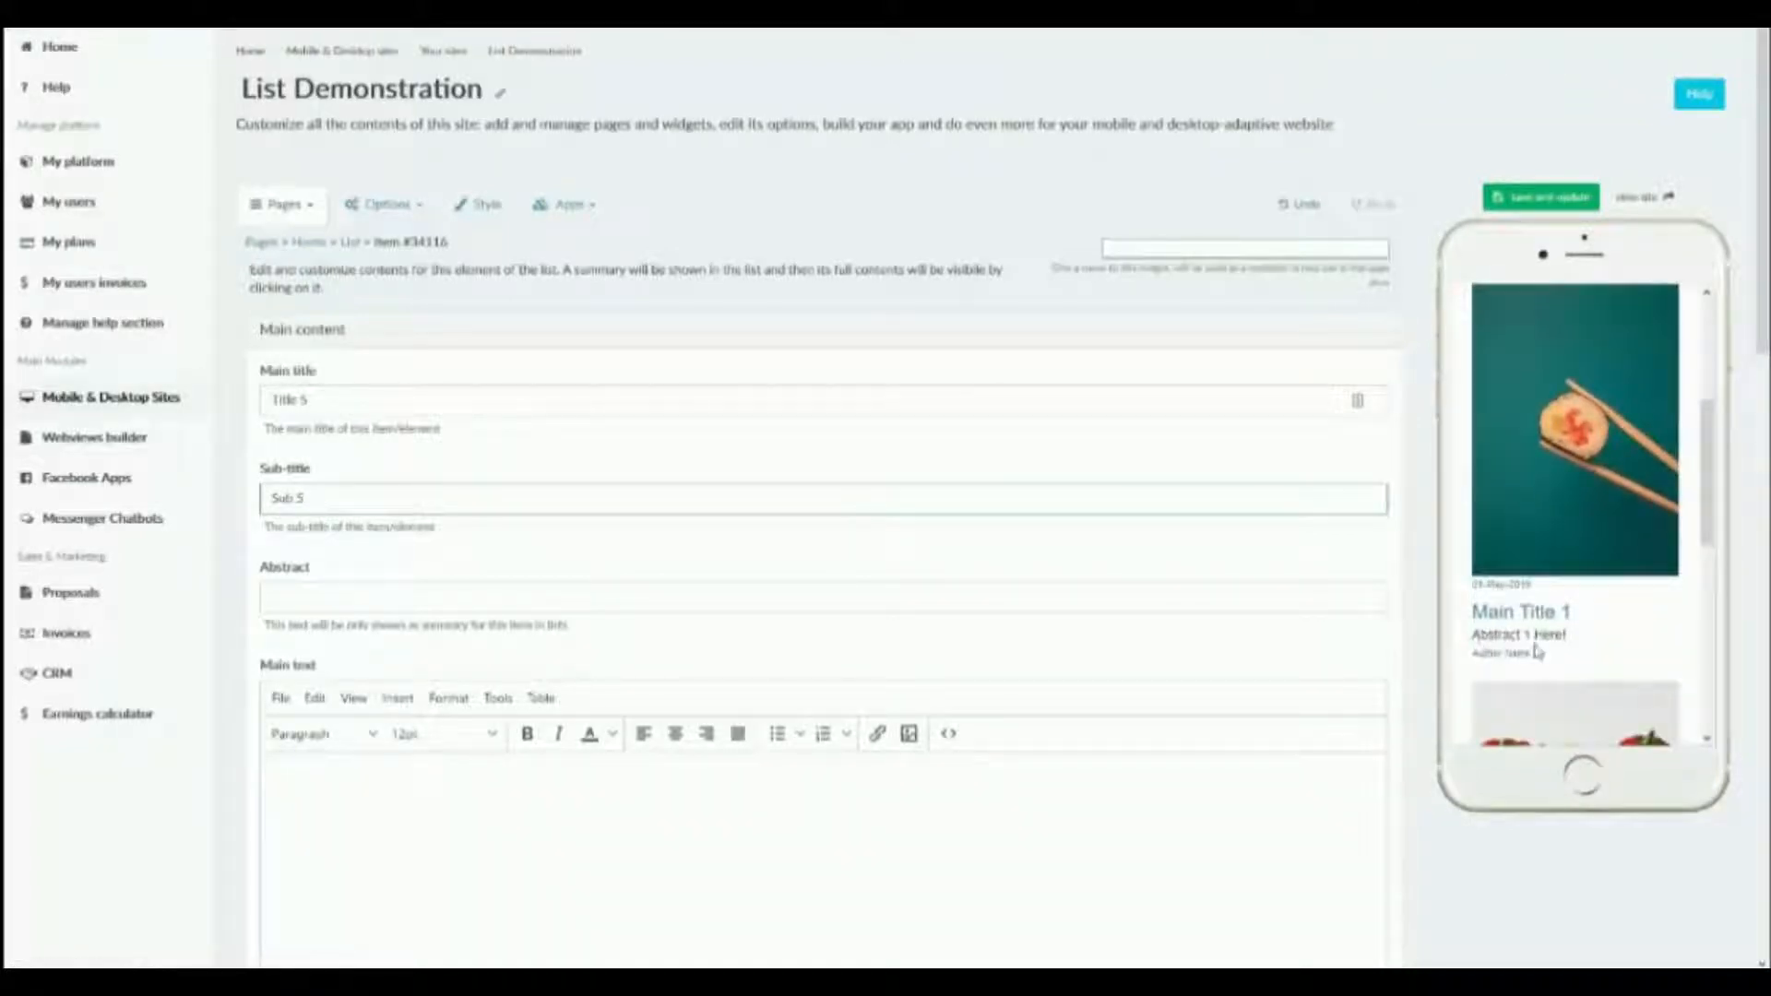
{"action": "left_click", "coordinate": [372, 585]}
{"action": "type", "text": "Abst"}
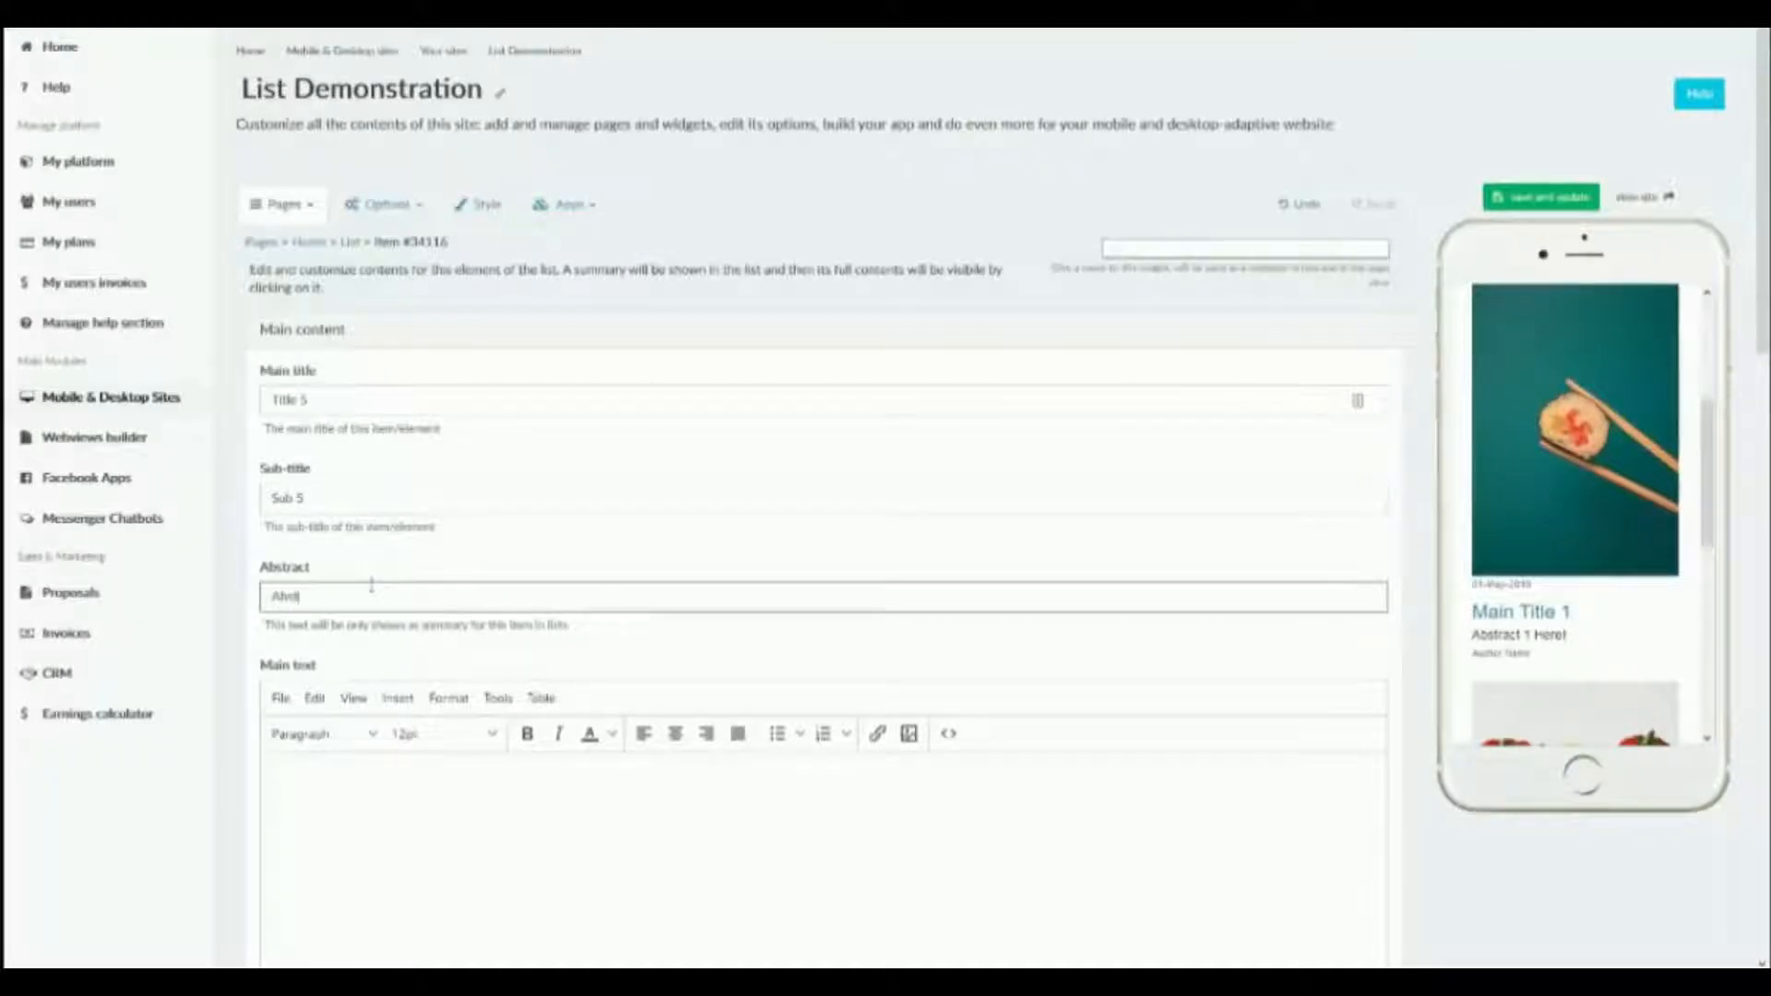
{"action": "type", "text": "ract 5"}
{"action": "key", "text": "Tab"}
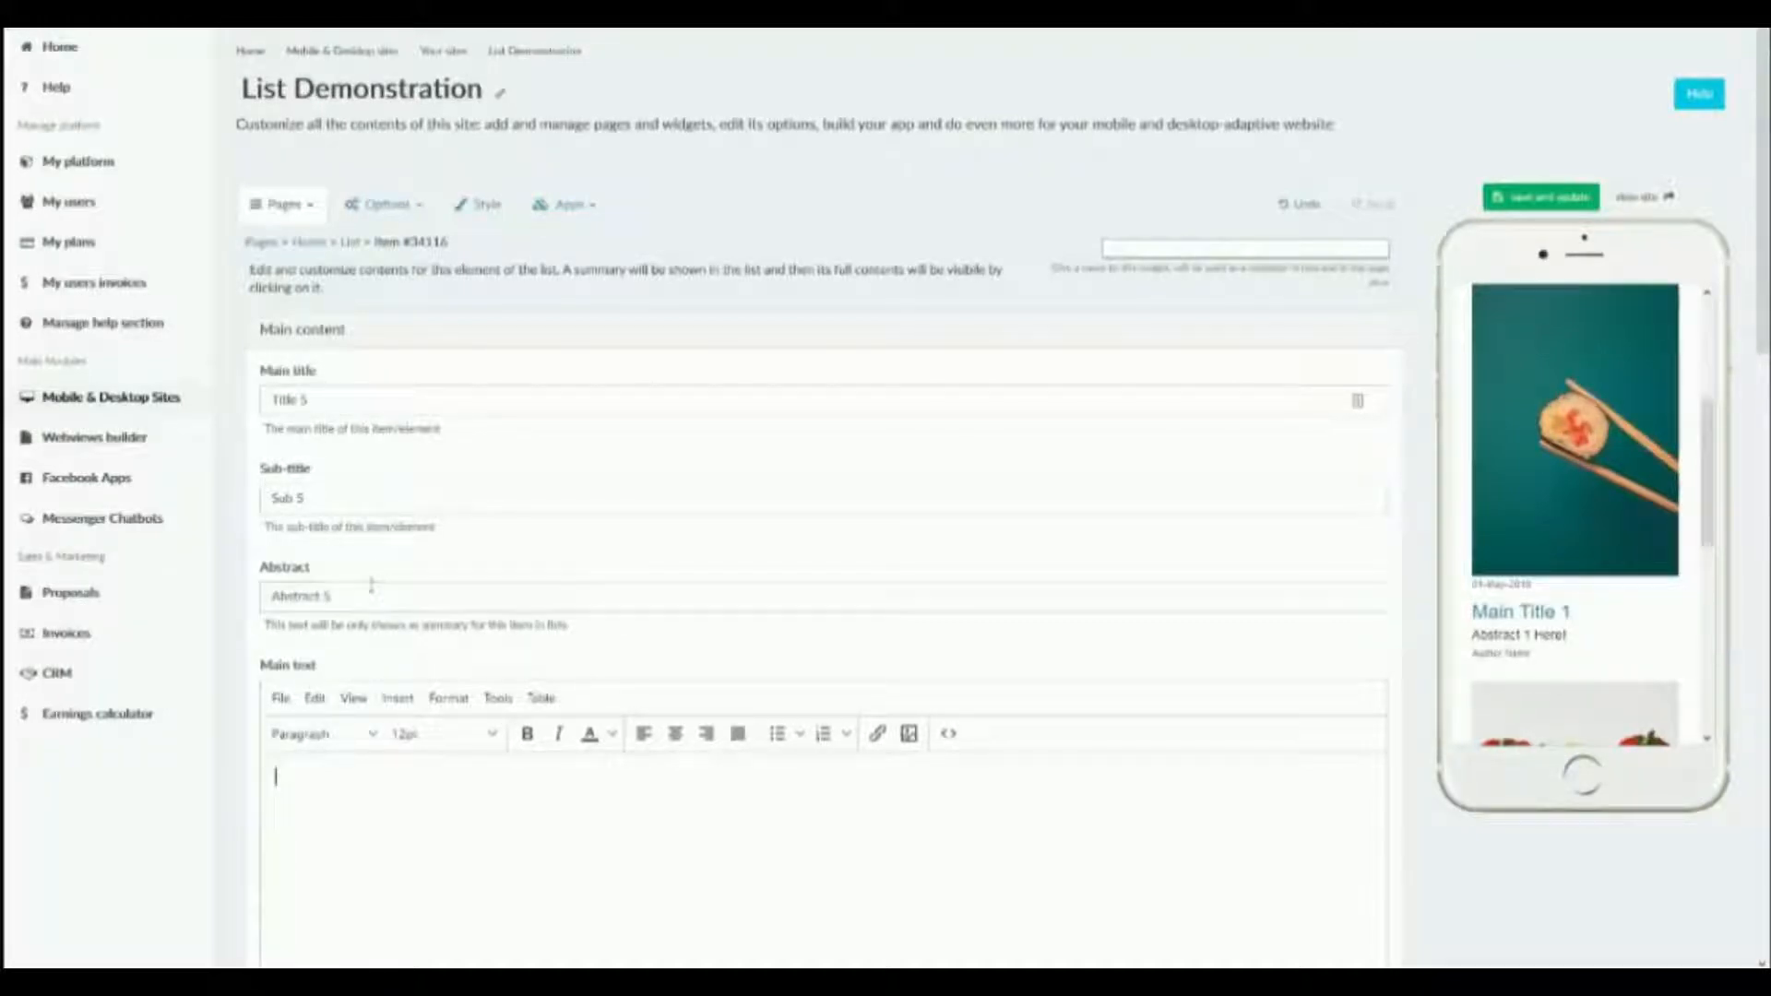
{"action": "key", "text": "ctrl+v"}
Add the photo of a dog on grass from the global media library to the new item and save it.
{"action": "scroll", "coordinate": [507, 558], "scroll_direction": "down", "scroll_amount": 5}
{"action": "scroll", "coordinate": [508, 558], "scroll_direction": "down", "scroll_amount": 3}
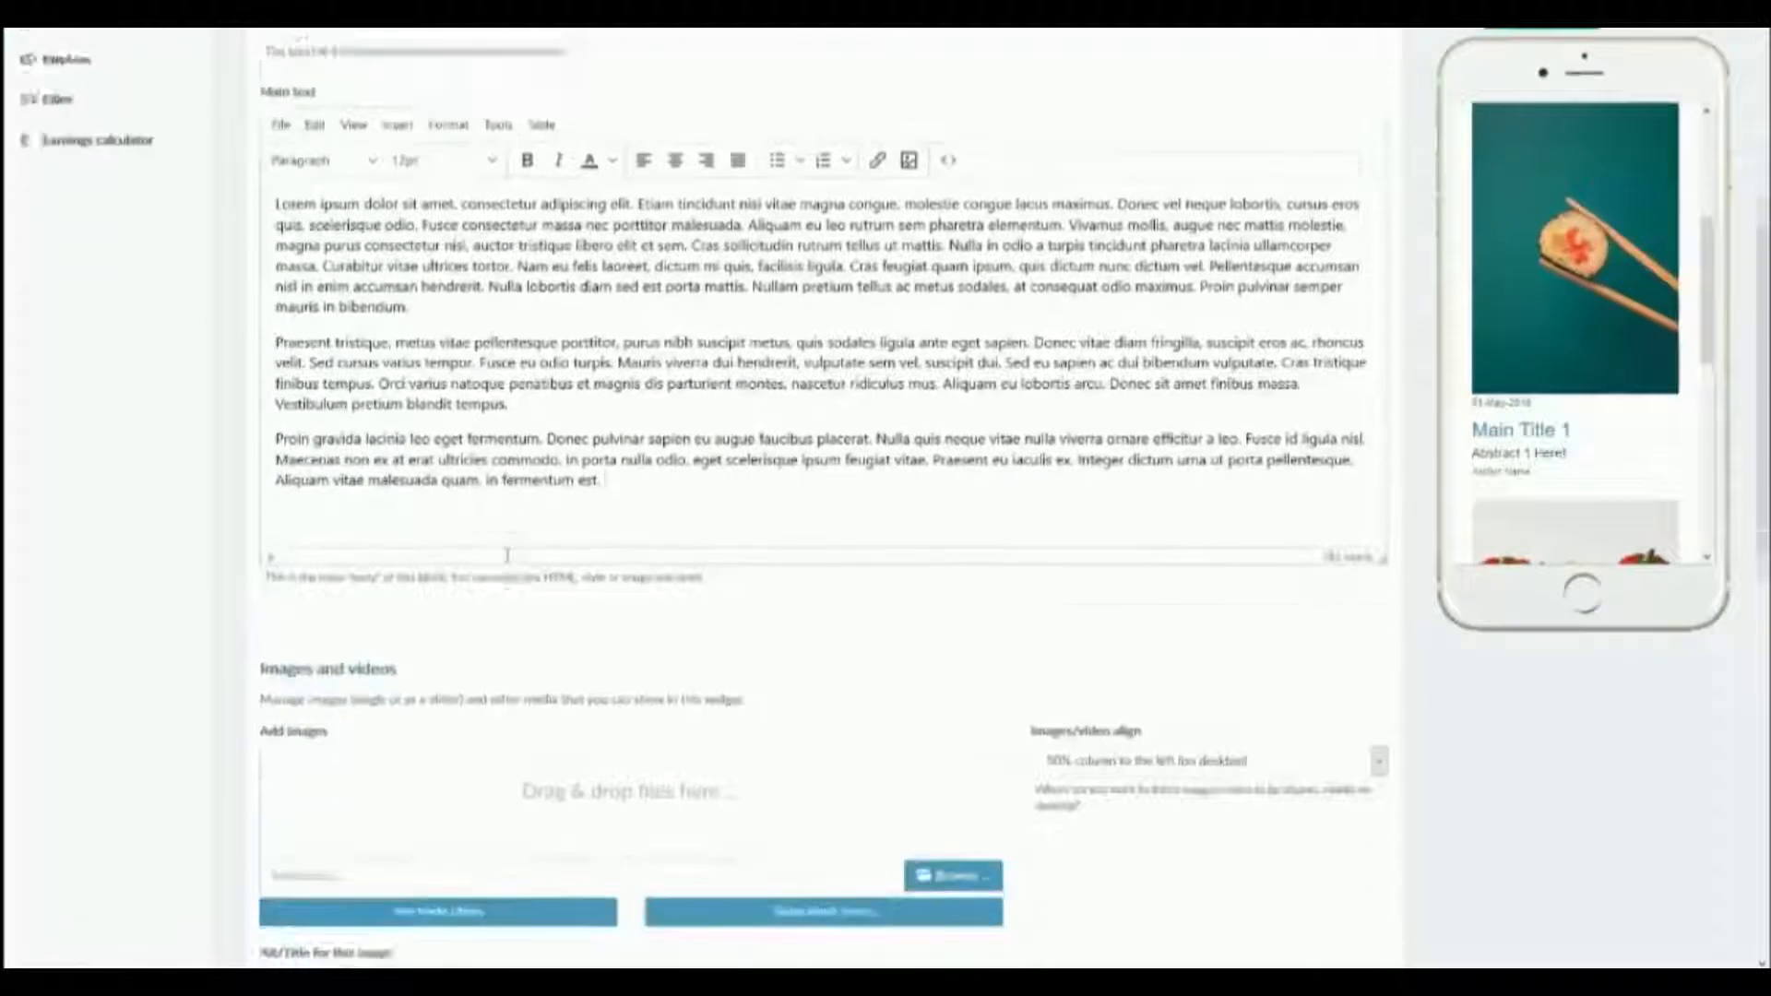
{"action": "scroll", "coordinate": [1214, 696], "scroll_direction": "down", "scroll_amount": 1}
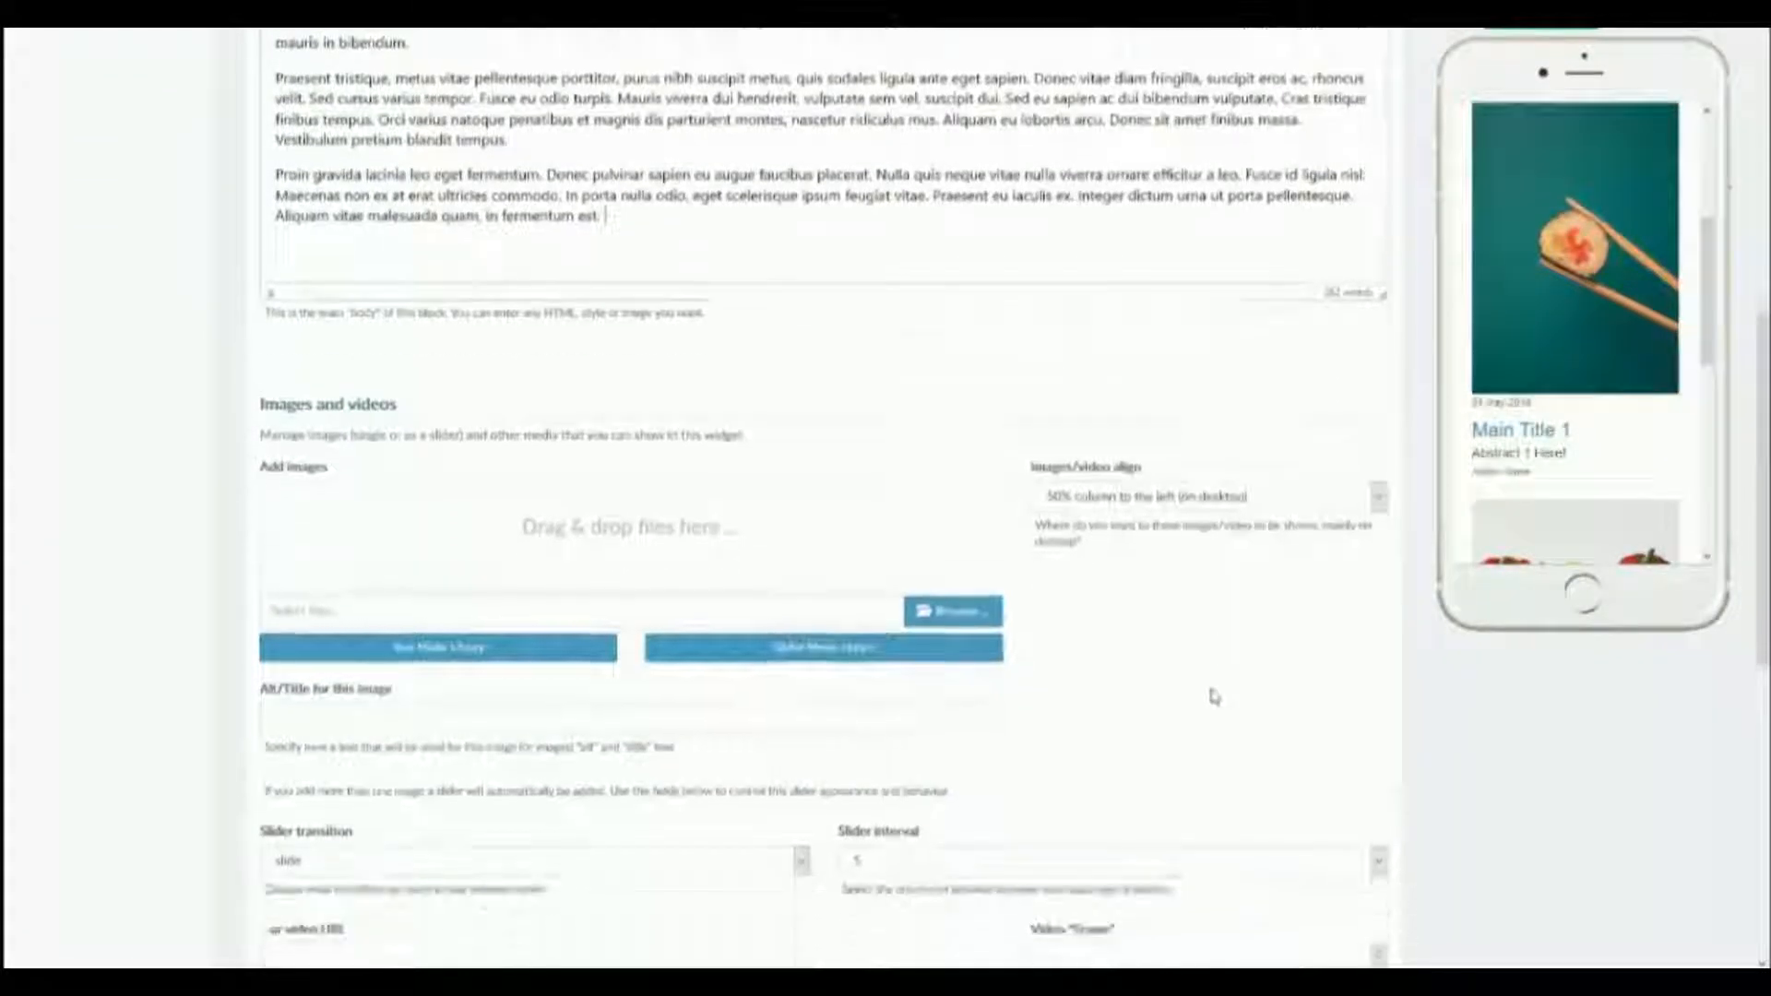
{"action": "left_click", "coordinate": [740, 651]}
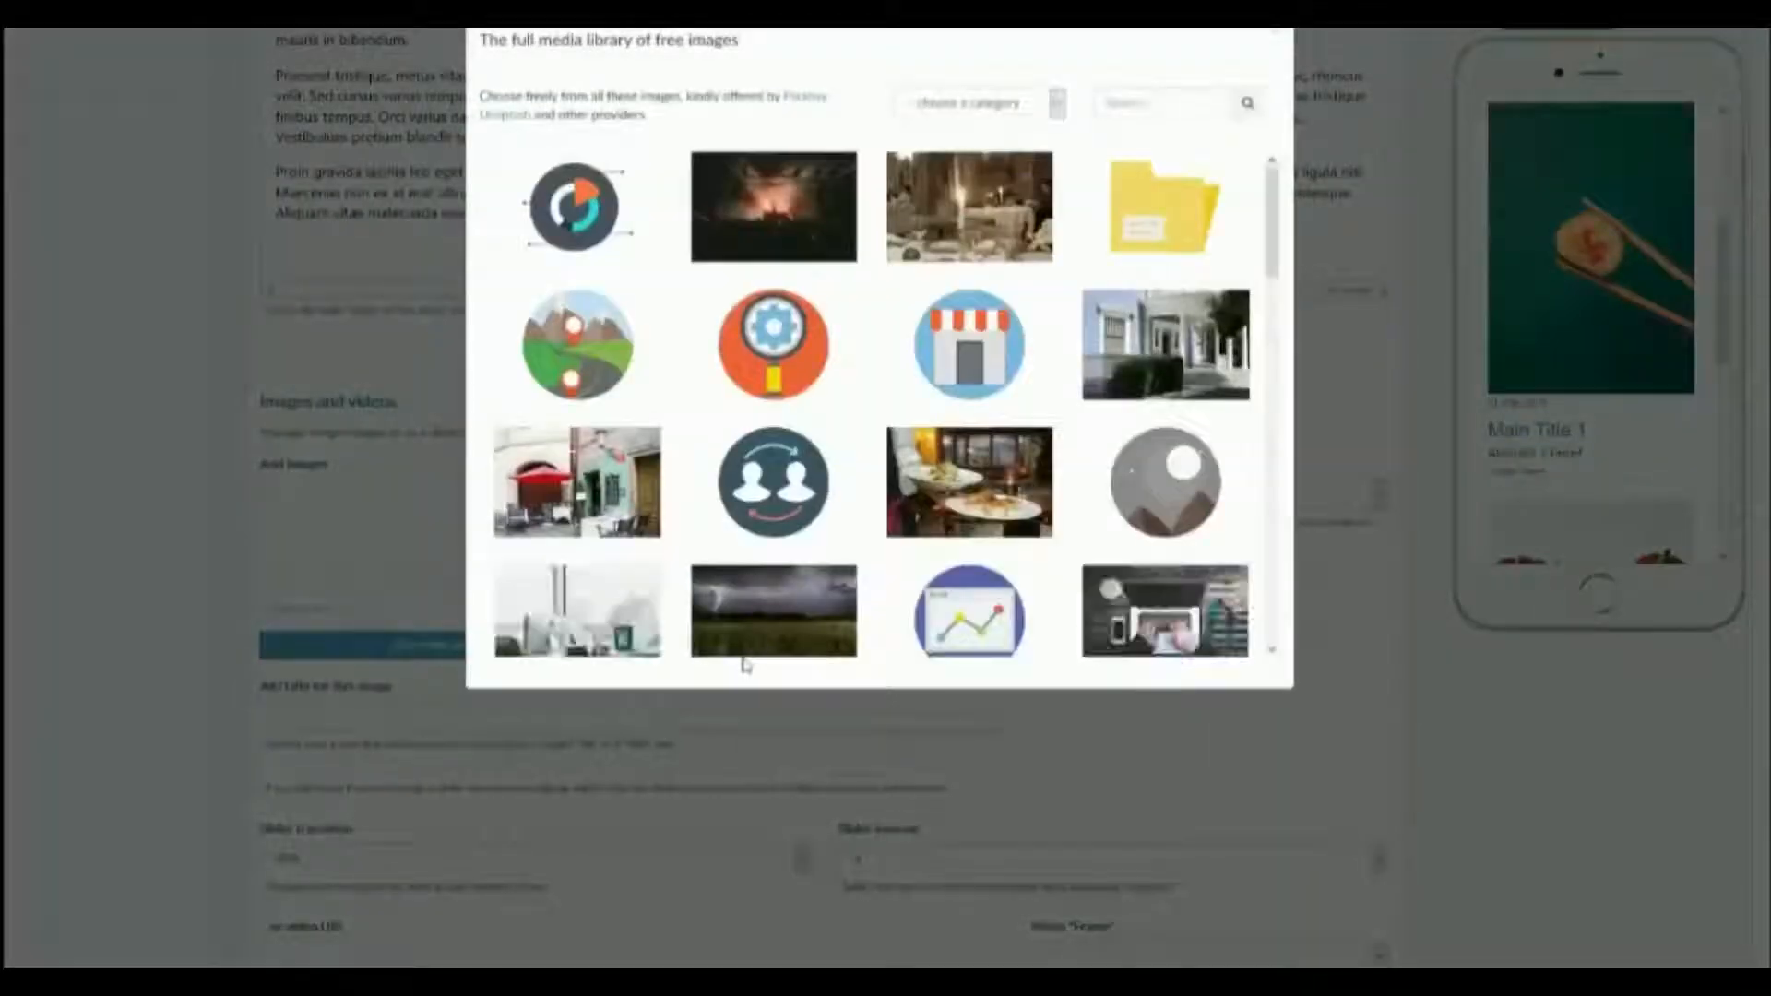
{"action": "scroll", "coordinate": [940, 512], "scroll_direction": "down", "scroll_amount": 2}
{"action": "left_click", "coordinate": [777, 506]}
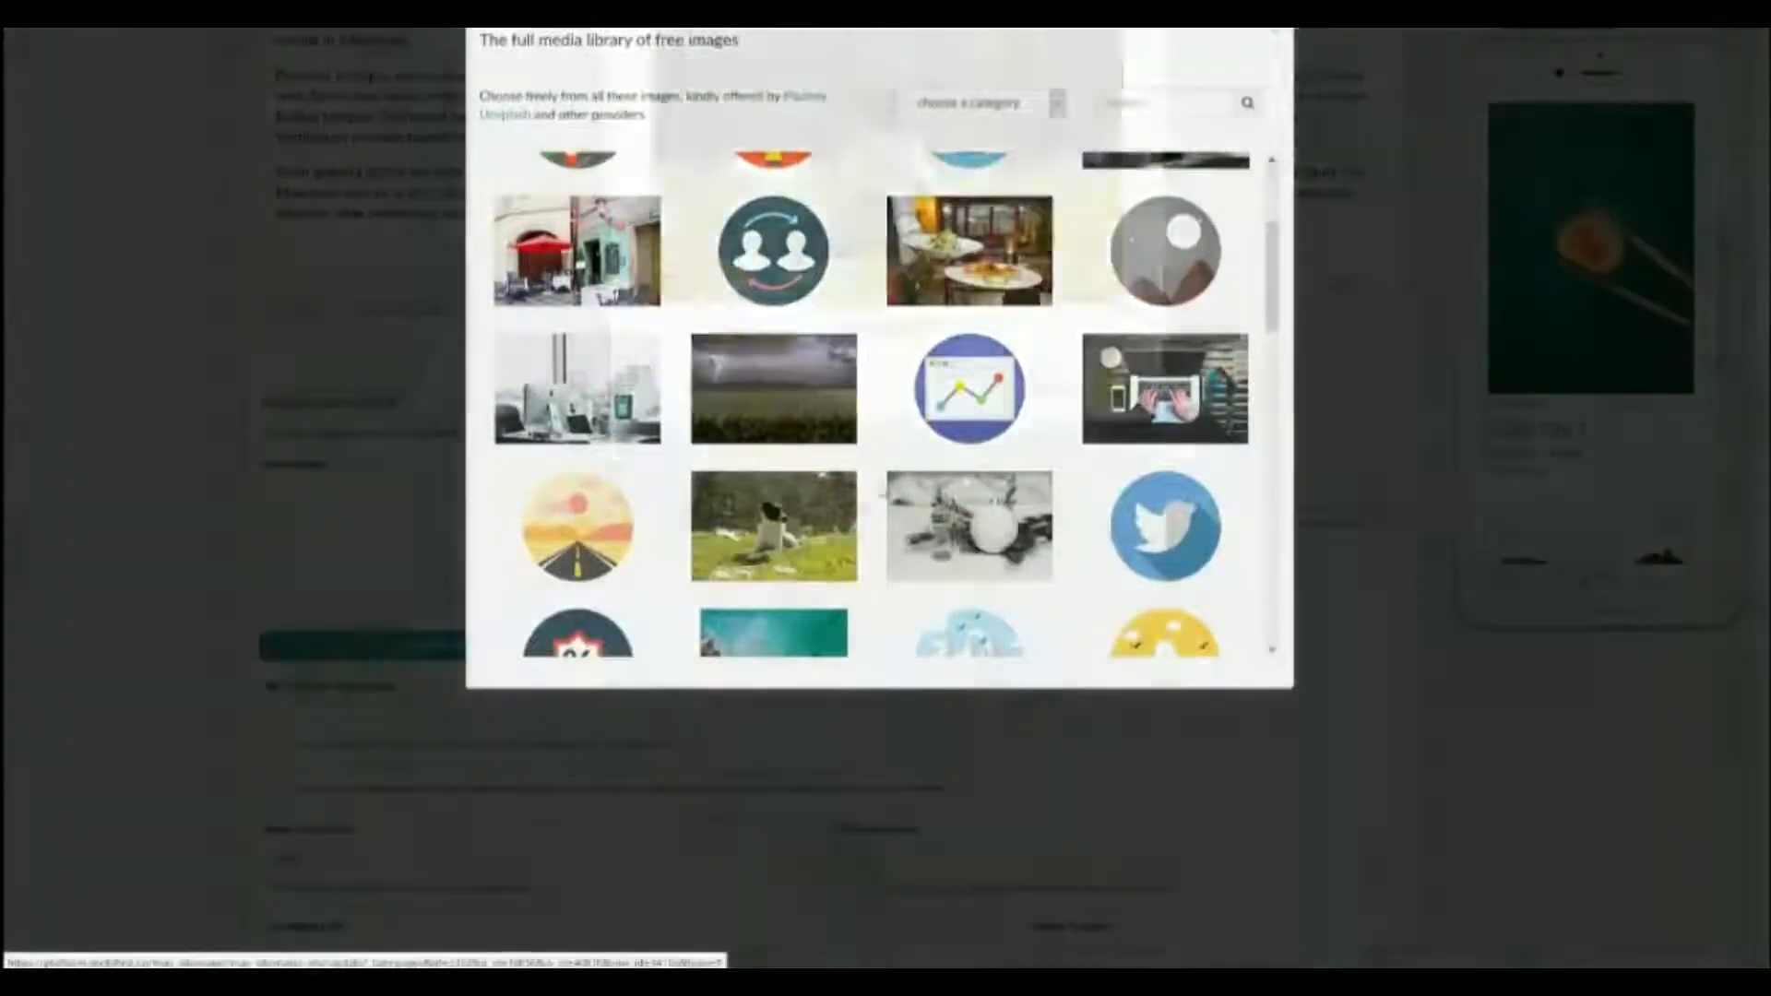
{"action": "left_click", "coordinate": [1112, 506]}
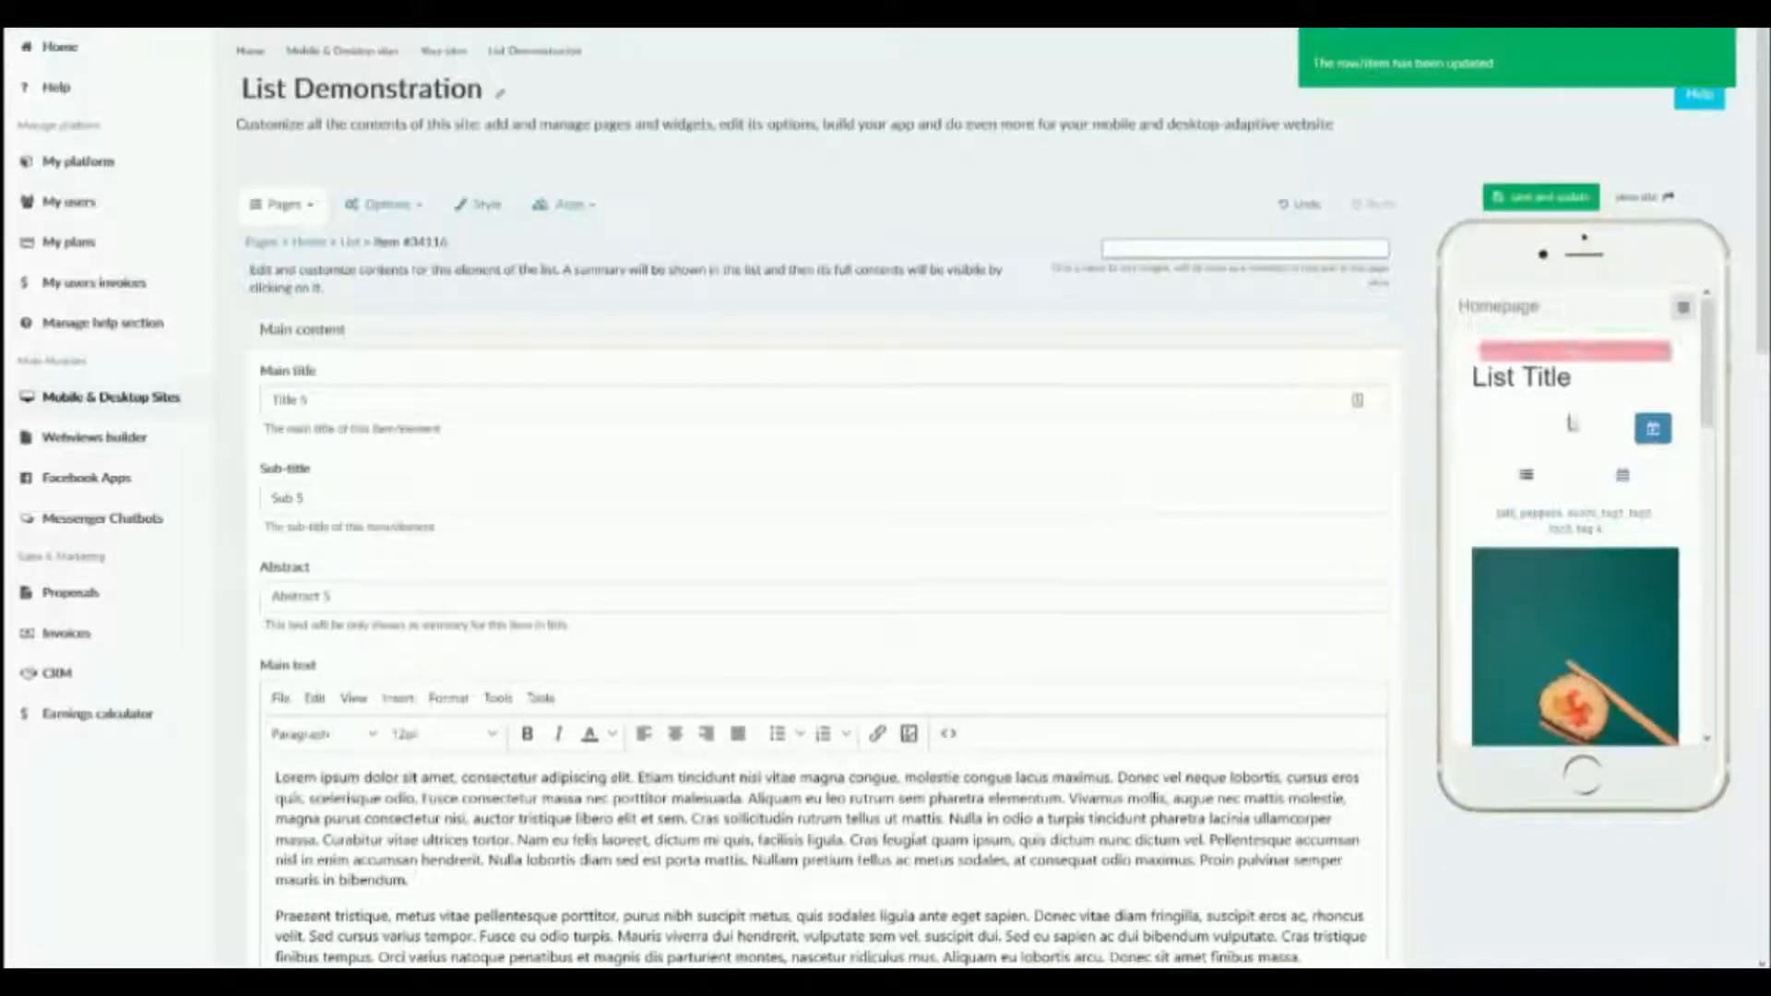
Check the Title 5 item's detail page in the phone preview and close it.
{"action": "scroll", "coordinate": [1576, 427], "scroll_direction": "down", "scroll_amount": 1}
{"action": "scroll", "coordinate": [1576, 427], "scroll_direction": "down", "scroll_amount": 10}
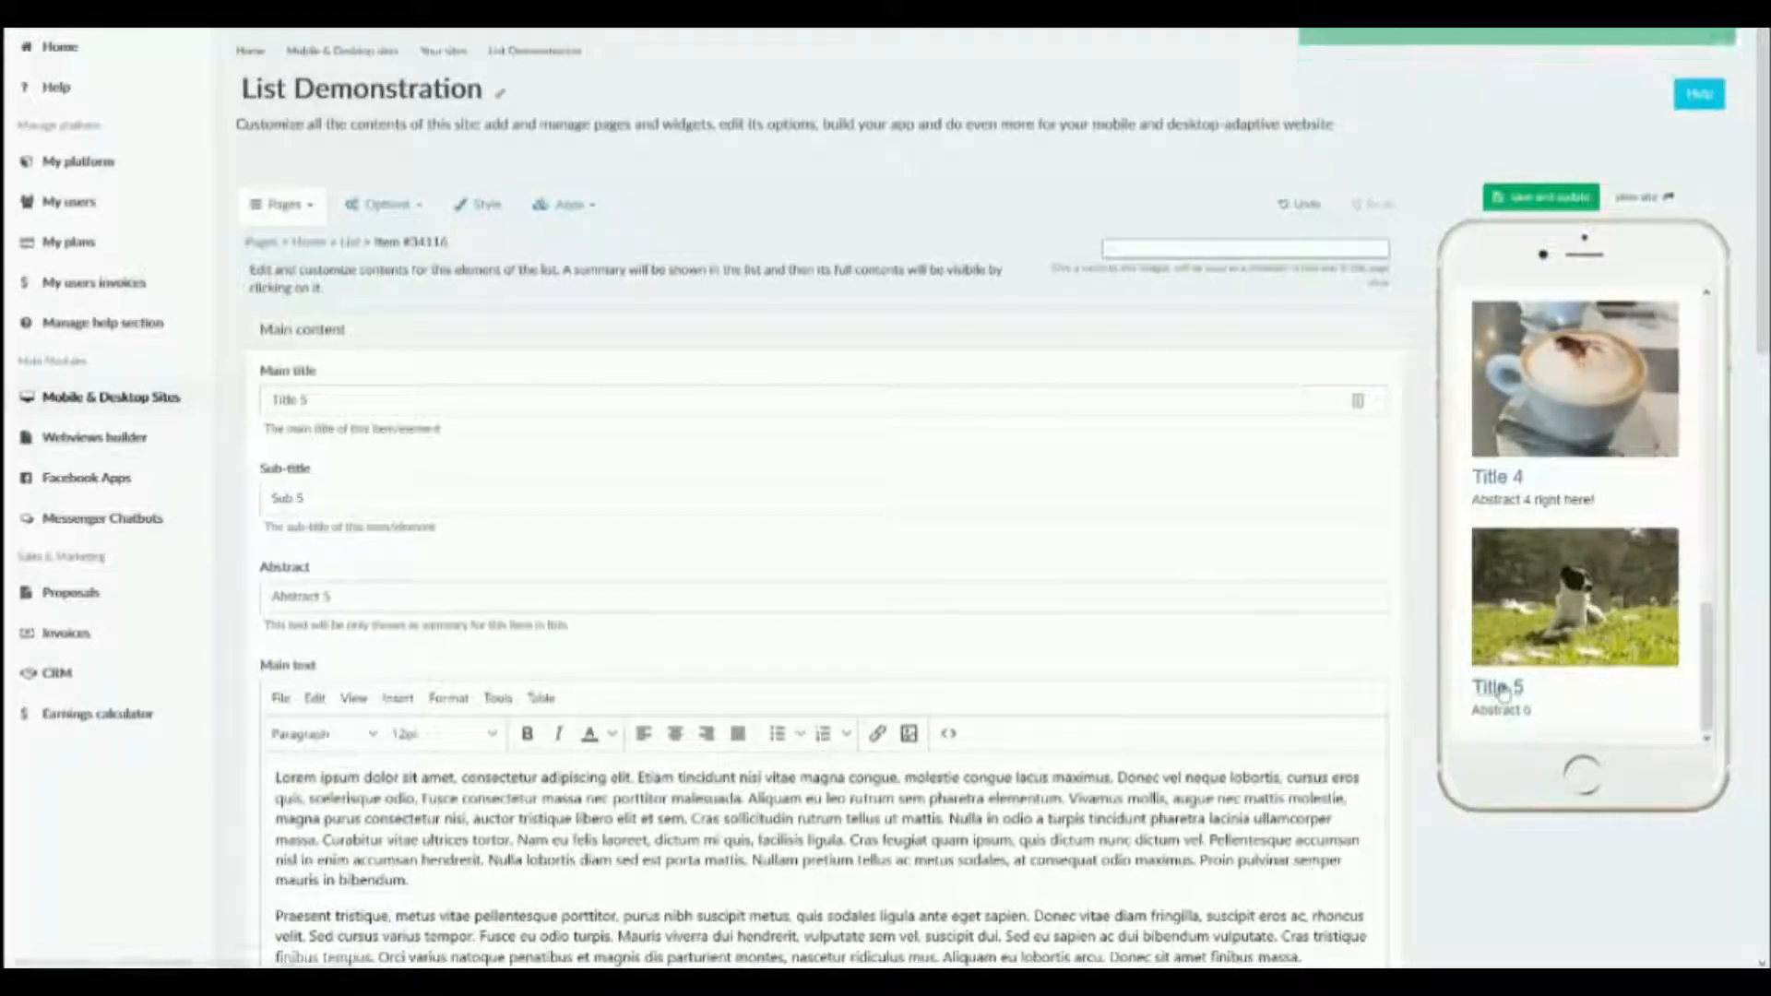
{"action": "left_click", "coordinate": [1511, 692]}
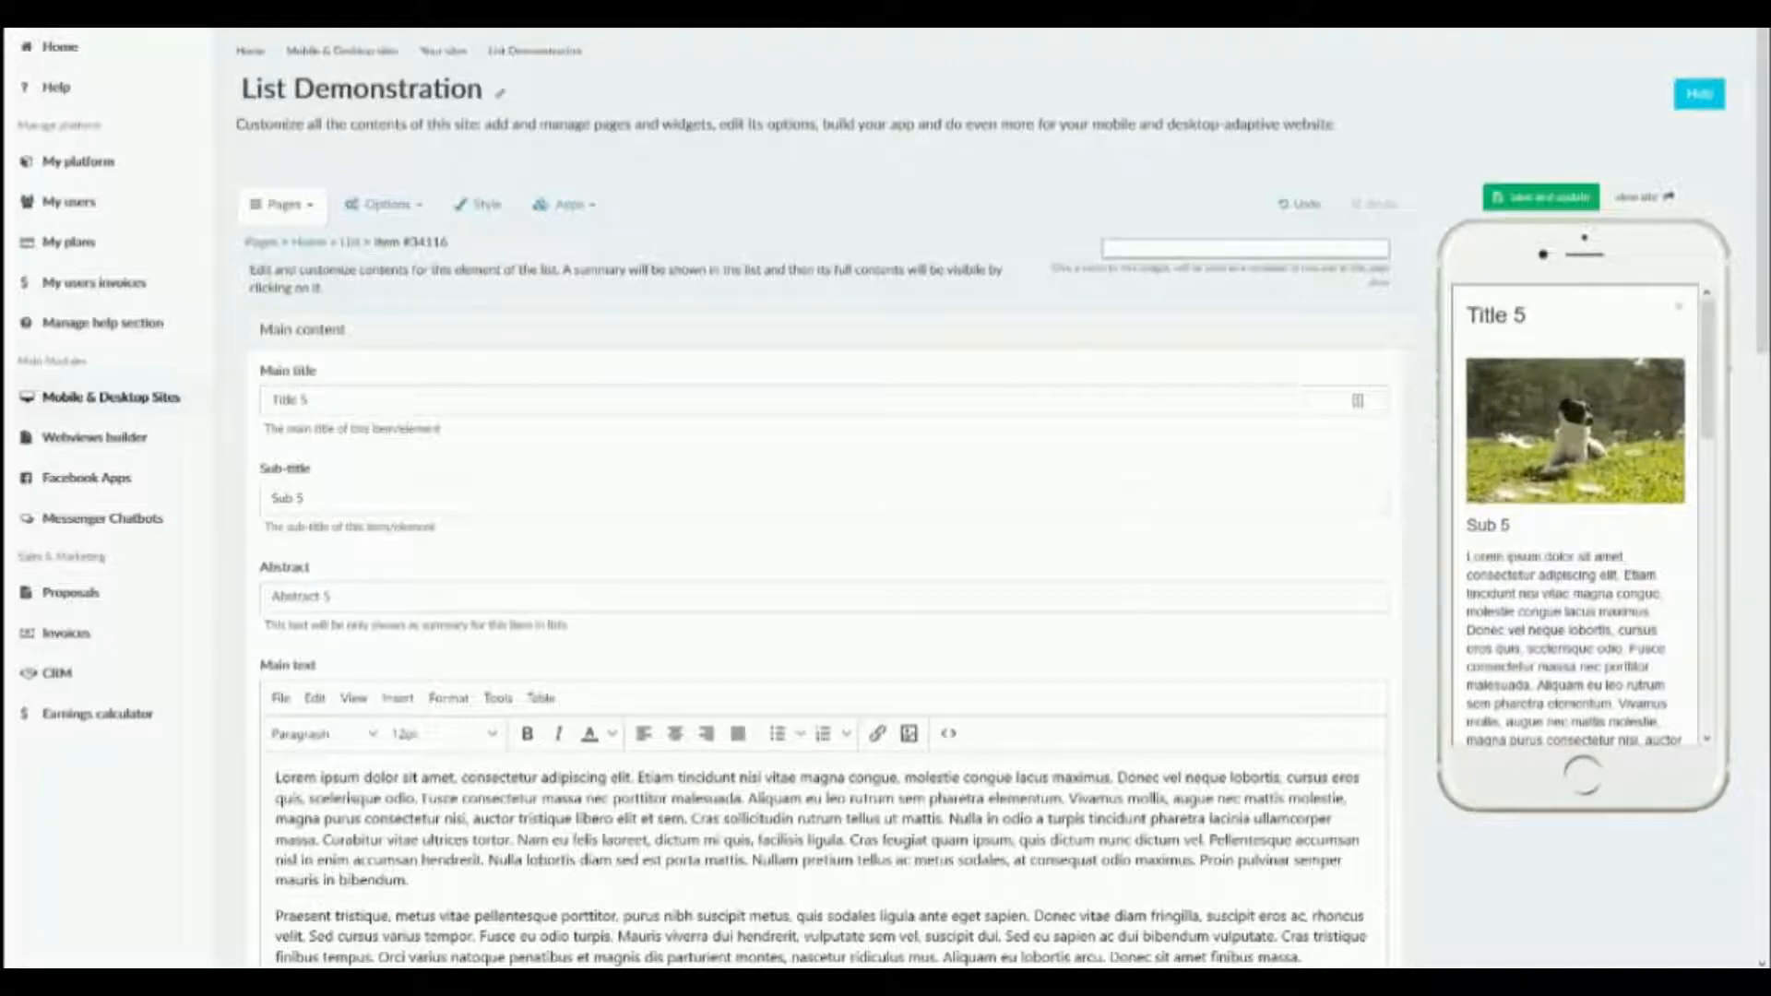
{"action": "left_click", "coordinate": [1681, 316]}
Add a new button to the Title 5 item, view the available link types and remove the button.
{"action": "scroll", "coordinate": [1049, 527], "scroll_direction": "down", "scroll_amount": 8}
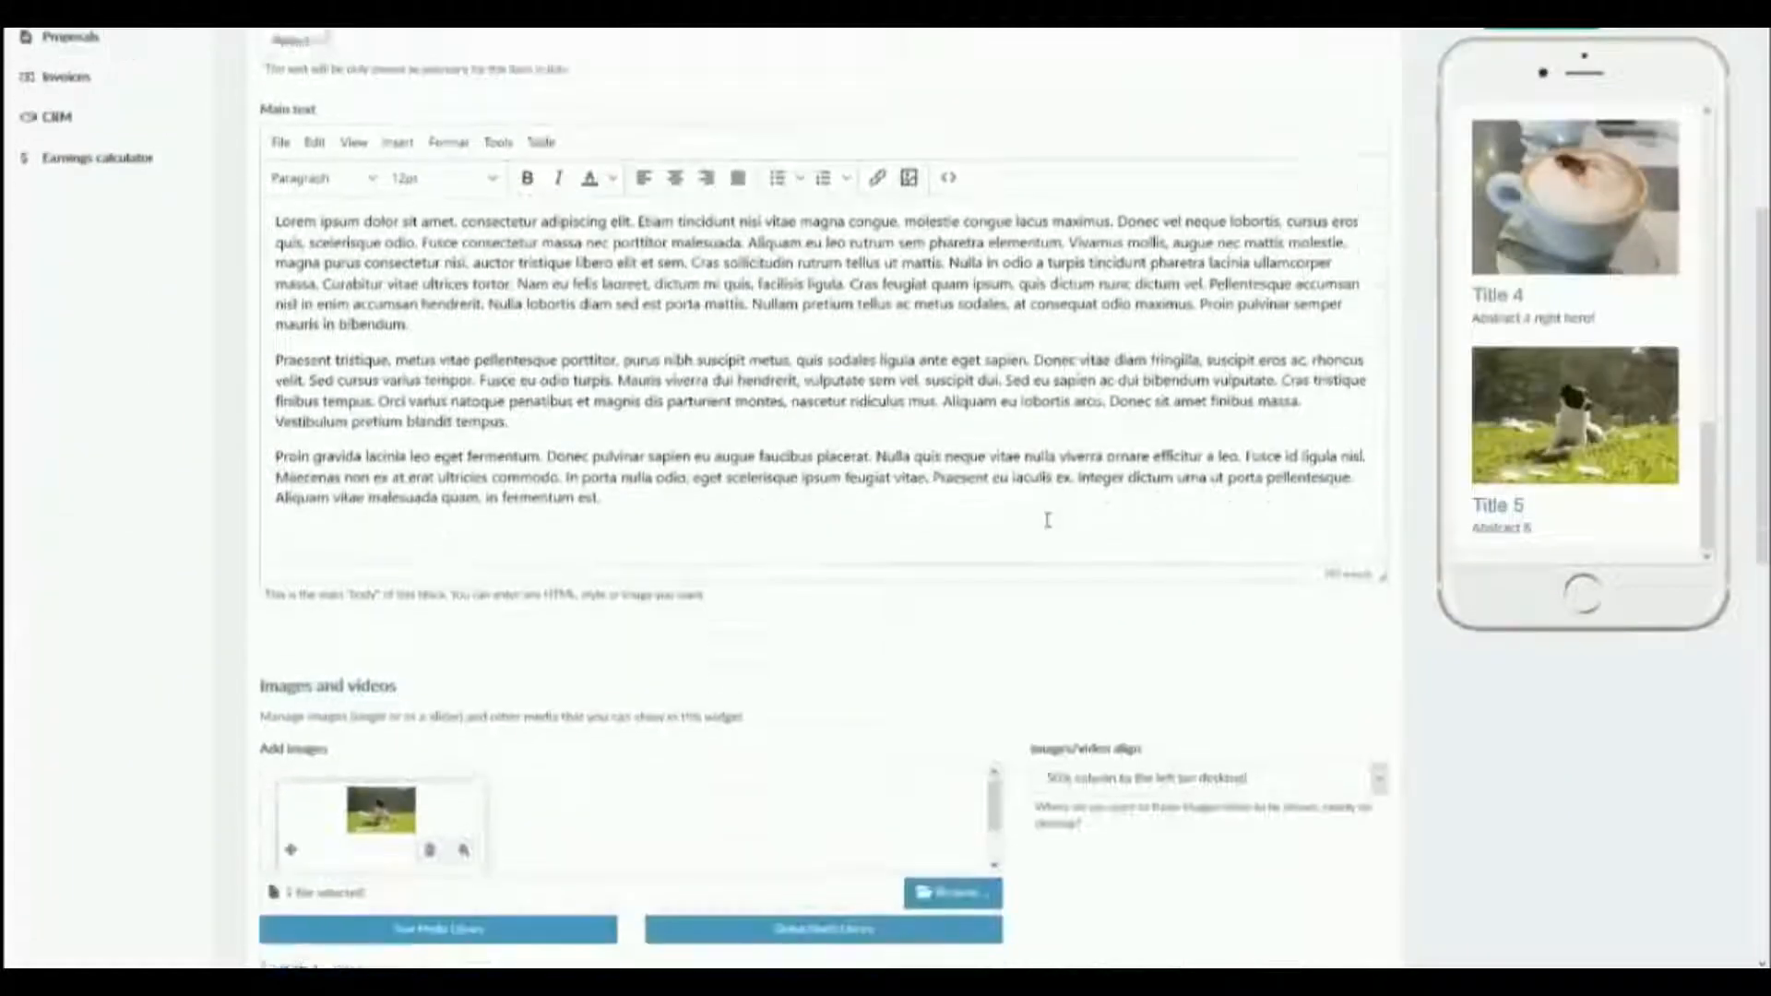
{"action": "scroll", "coordinate": [1049, 527], "scroll_direction": "down", "scroll_amount": 6}
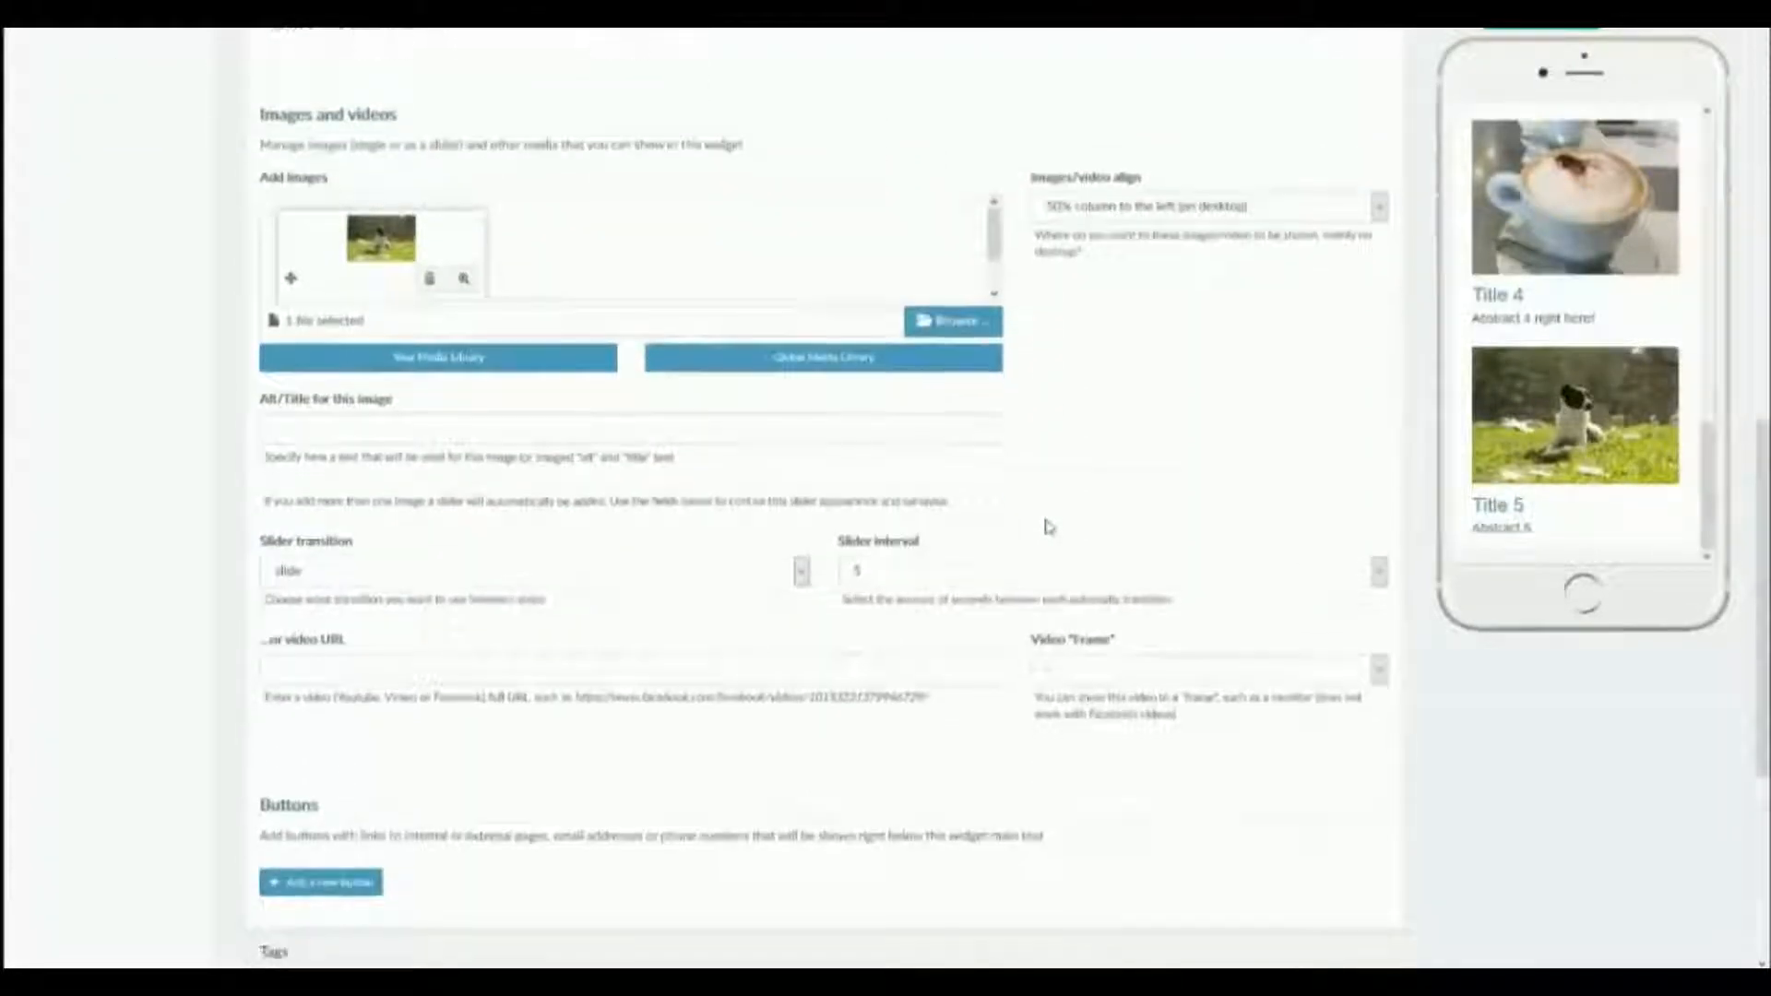
{"action": "left_click", "coordinate": [318, 701]}
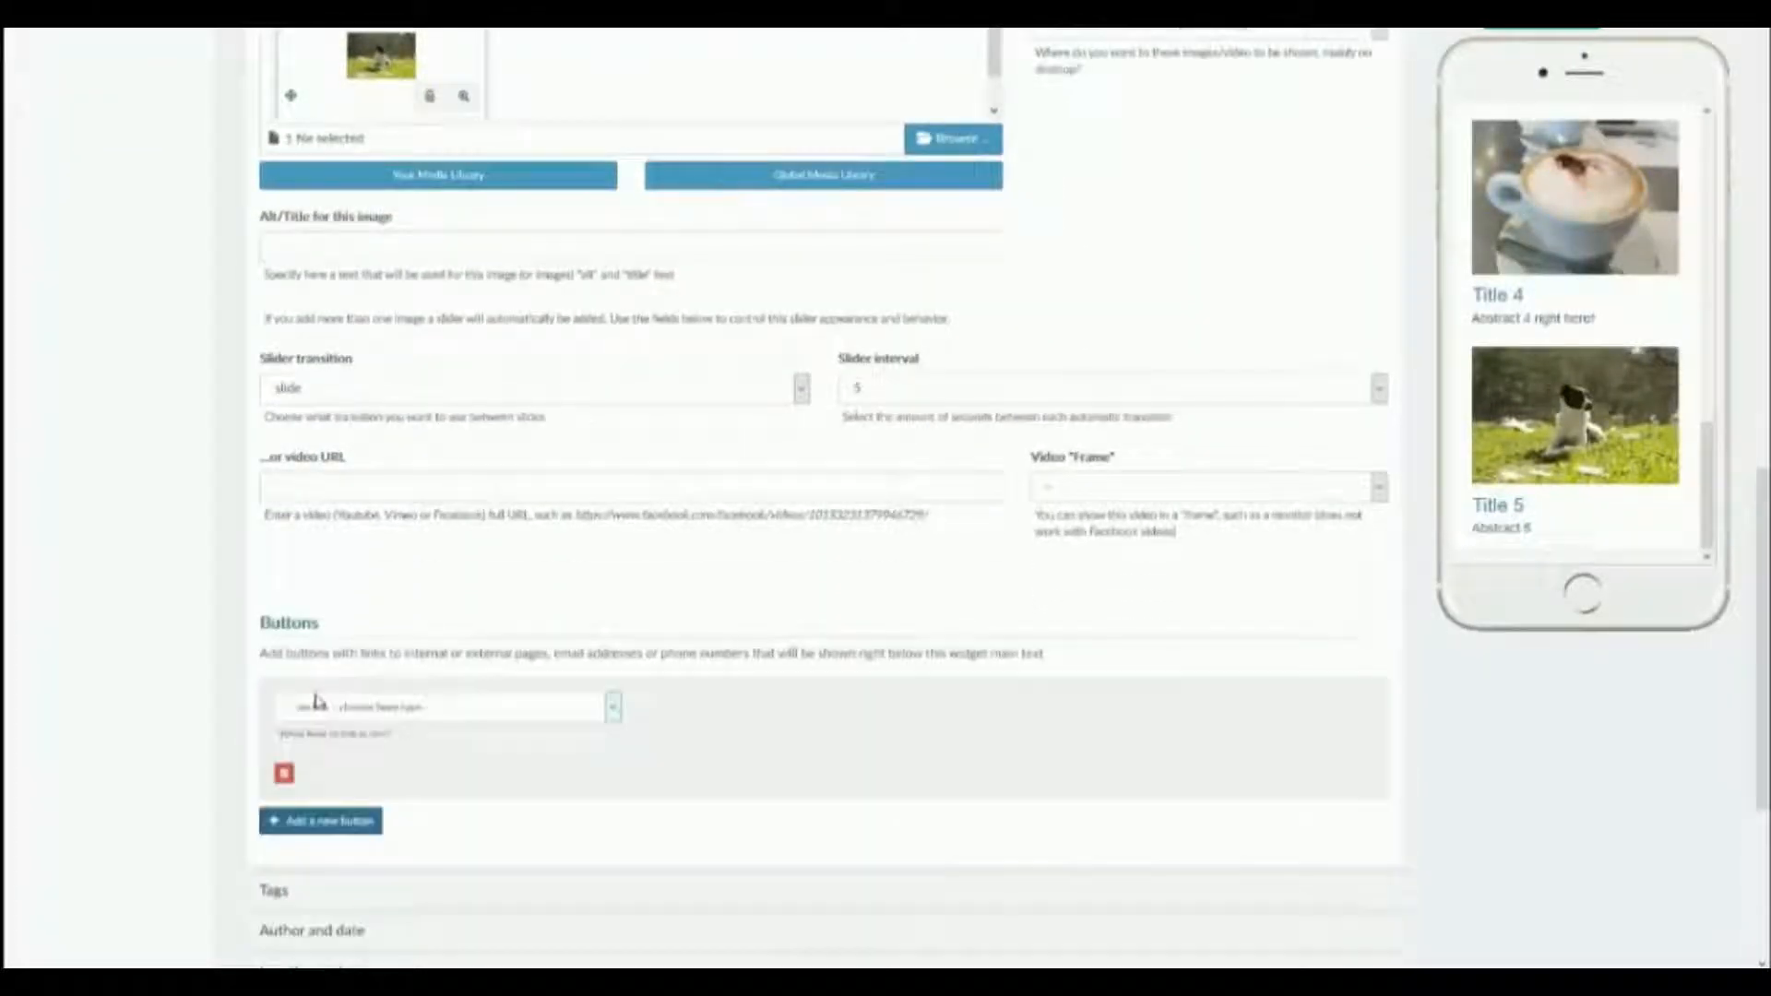
{"action": "left_click", "coordinate": [386, 708]}
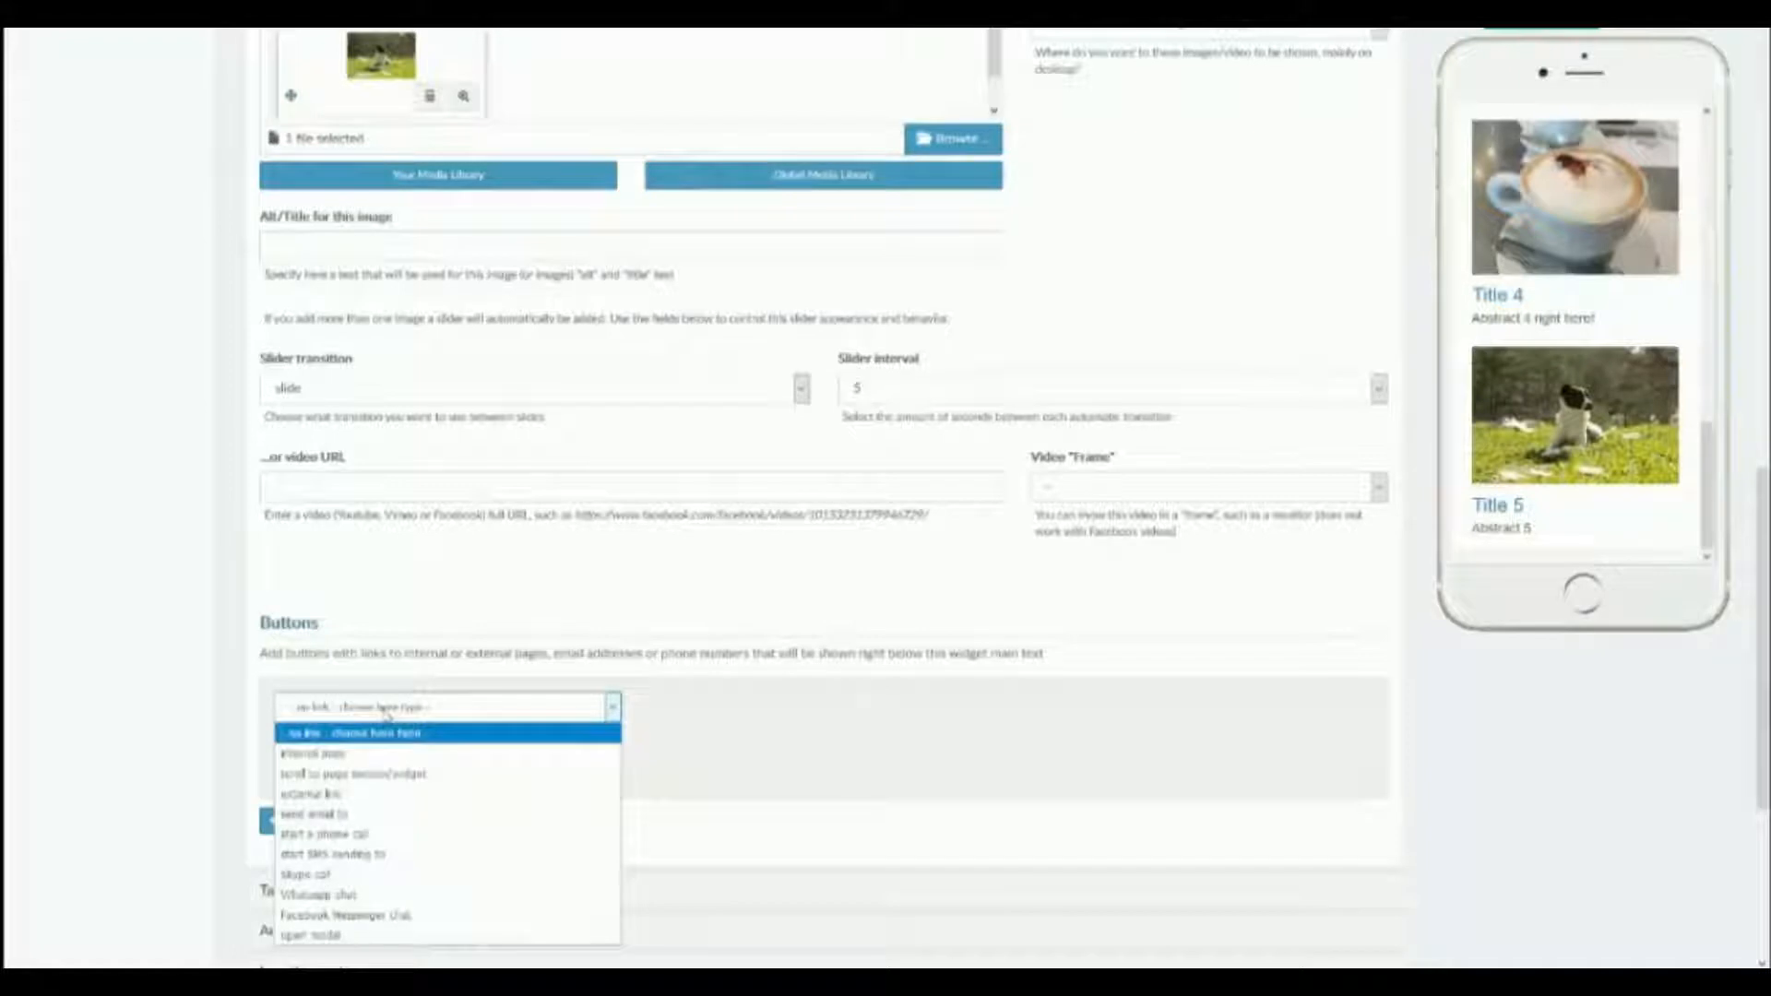
{"action": "left_click", "coordinate": [386, 714]}
{"action": "left_click", "coordinate": [383, 713]}
{"action": "left_click", "coordinate": [366, 728]}
{"action": "left_click", "coordinate": [283, 774]}
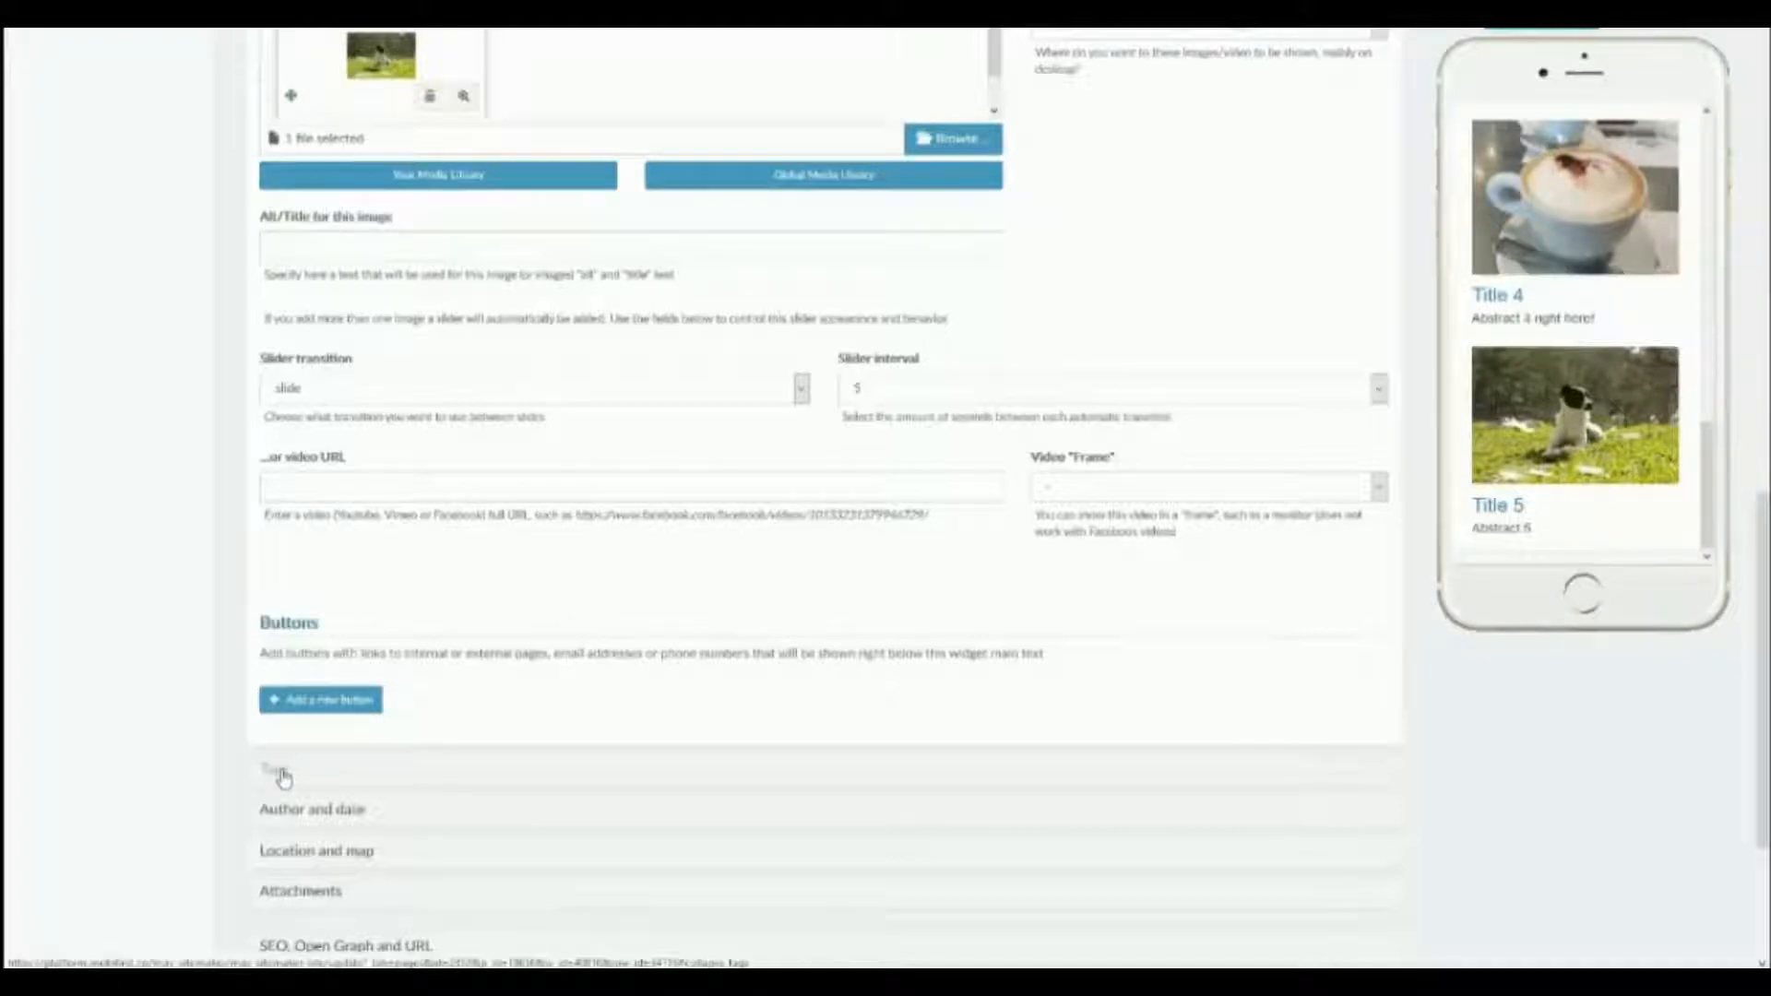
Open the item's tag settings and filter the list in the phone preview by tag2, by tag3 and by all.
{"action": "left_click", "coordinate": [281, 771]}
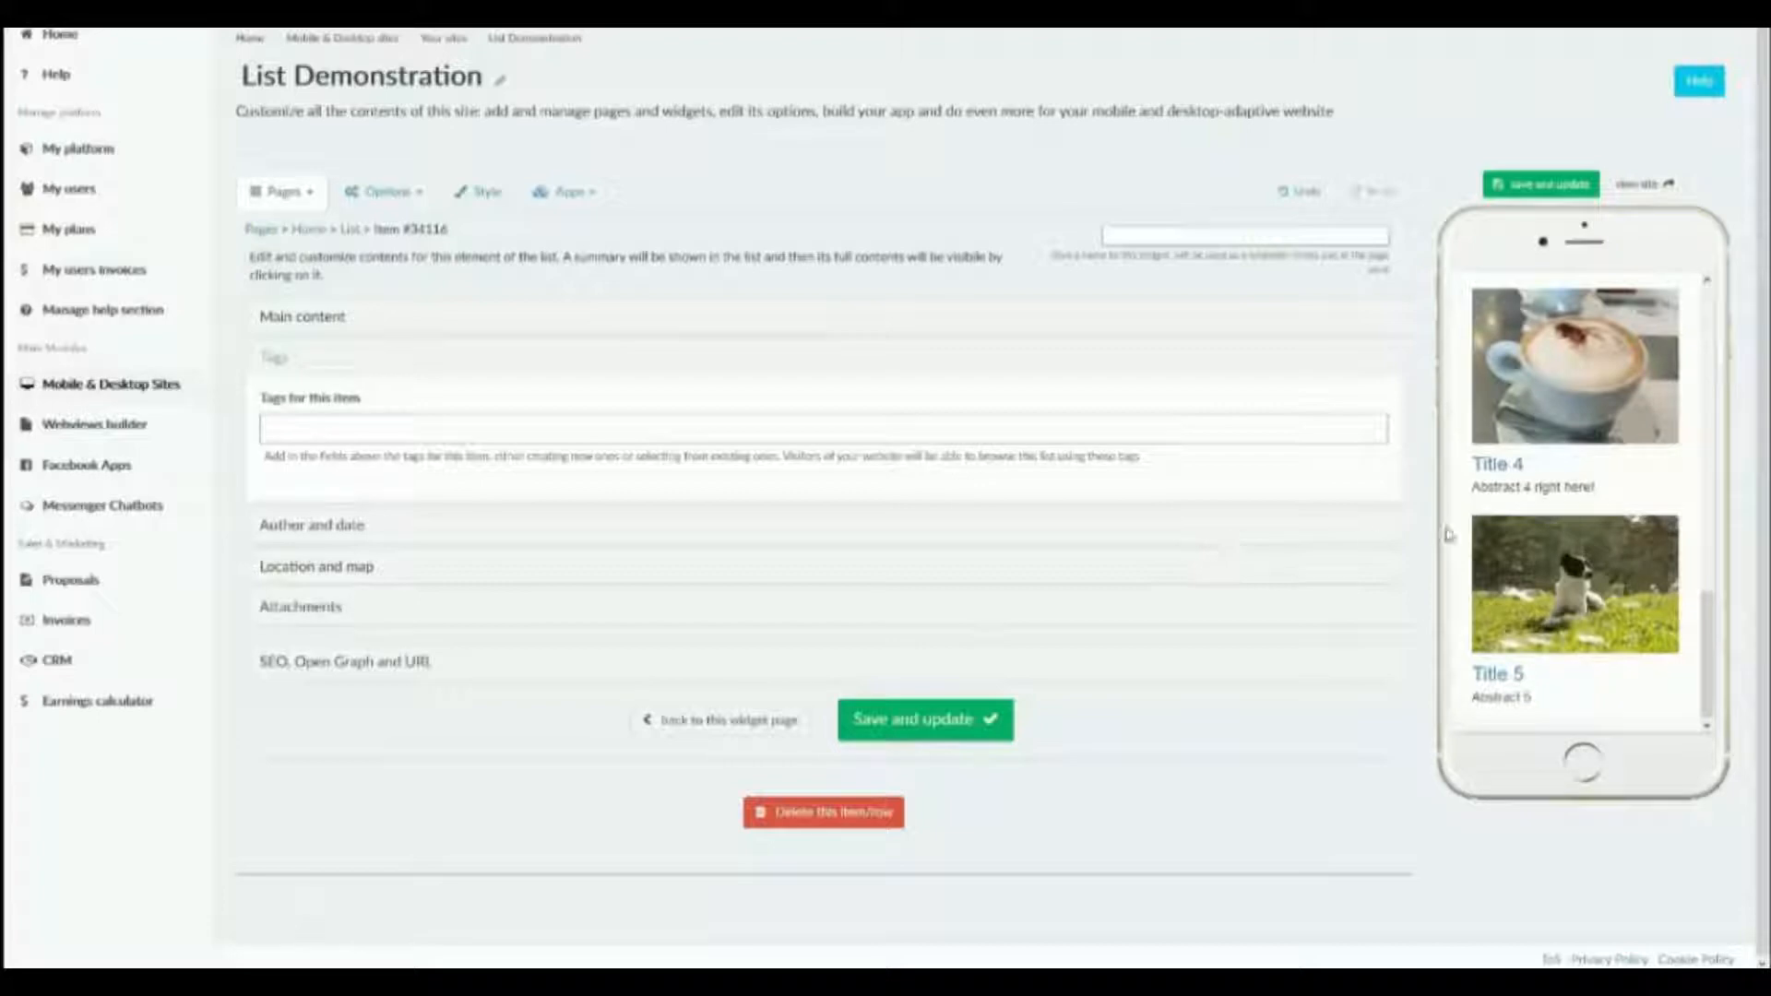
{"action": "scroll", "coordinate": [1517, 542], "scroll_direction": "up", "scroll_amount": 10}
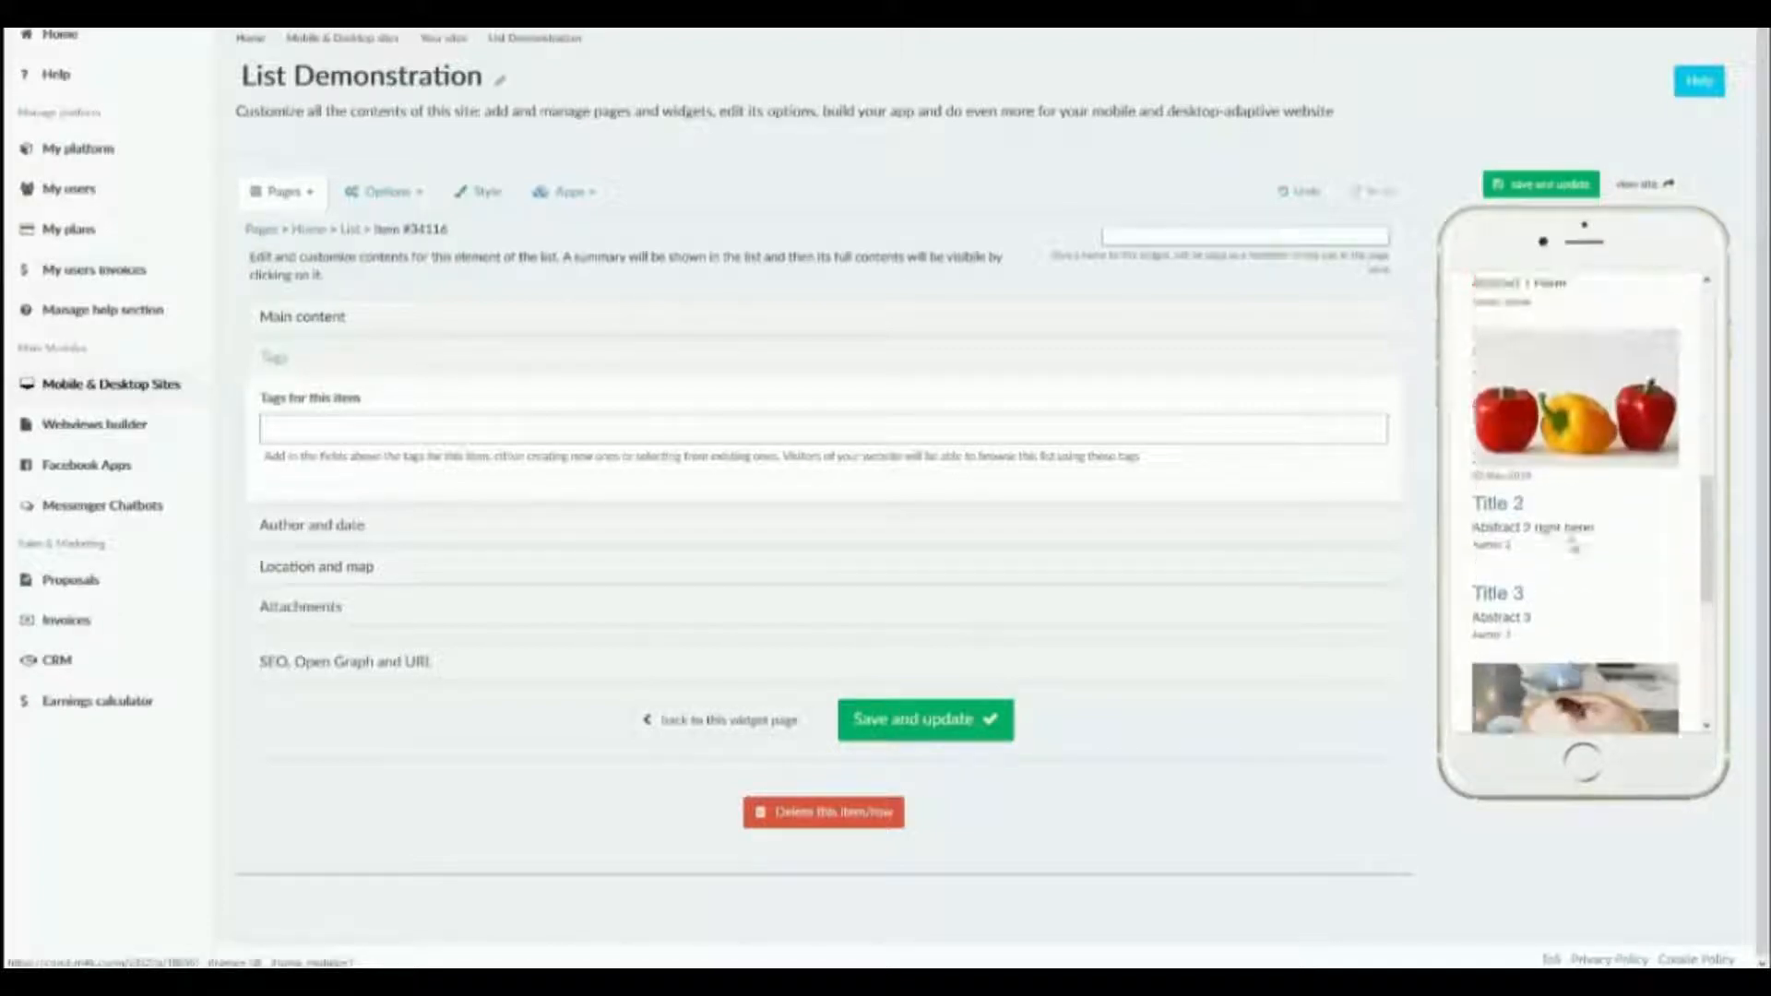
{"action": "scroll", "coordinate": [1573, 548], "scroll_direction": "down", "scroll_amount": 5}
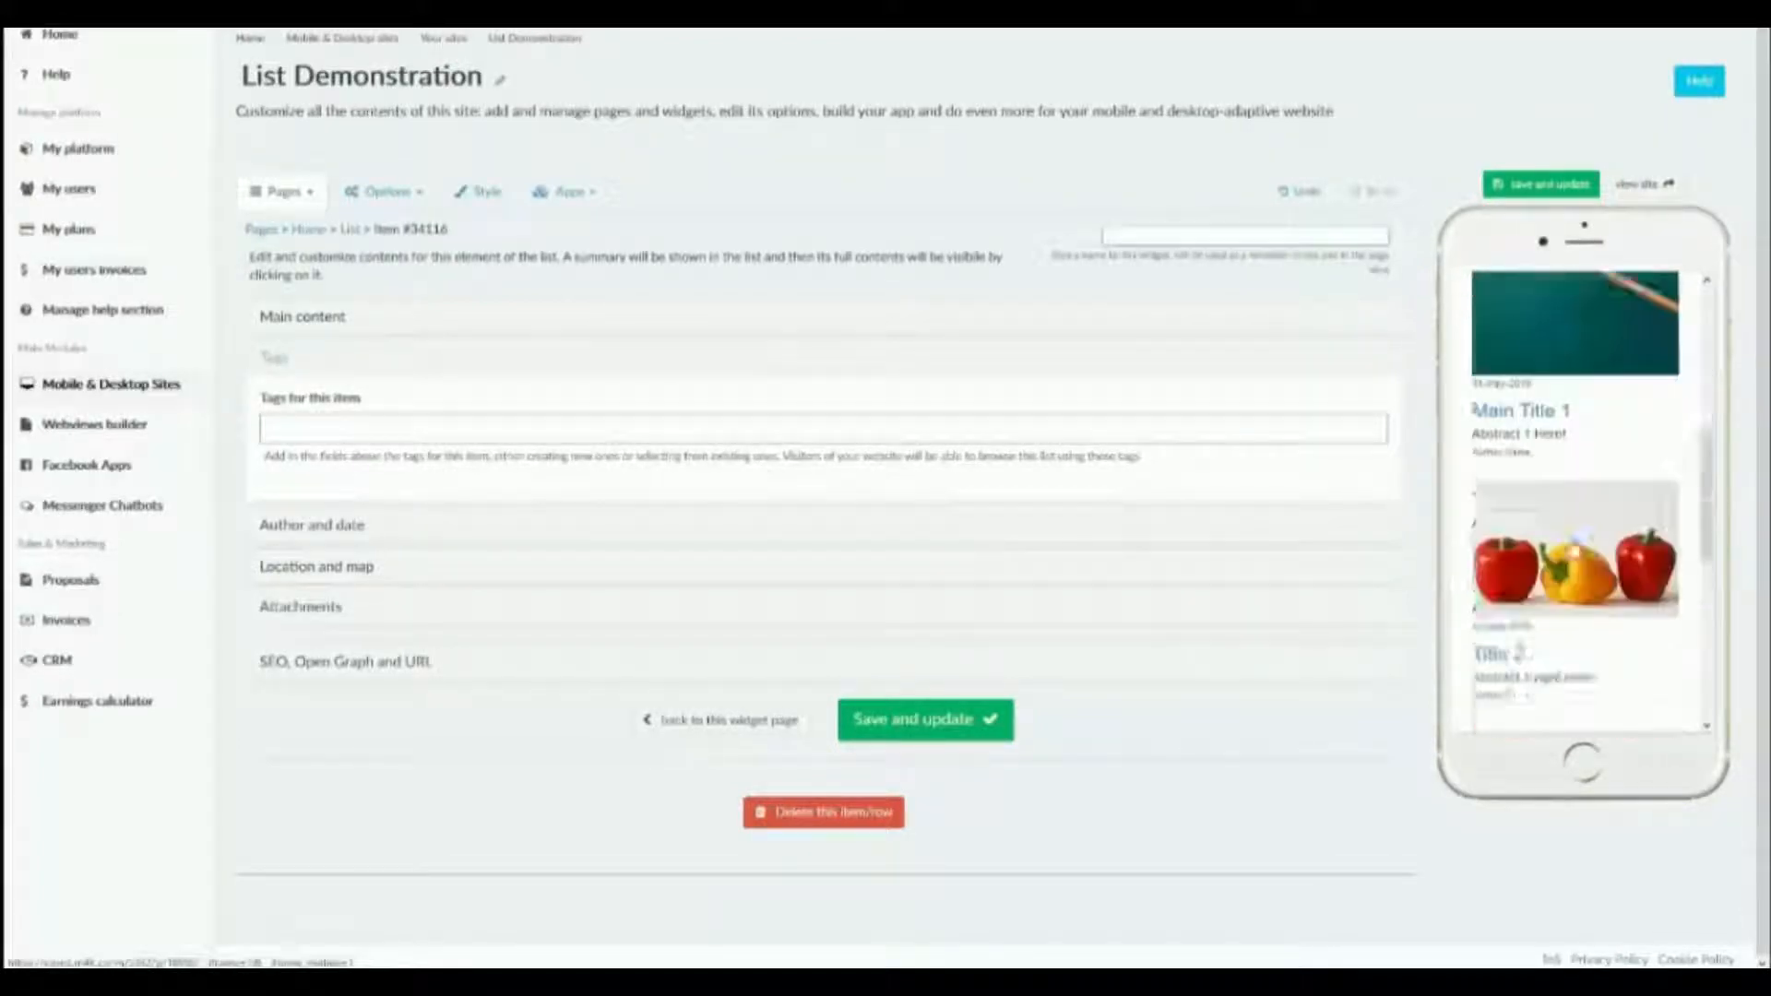
{"action": "scroll", "coordinate": [1572, 548], "scroll_direction": "up", "scroll_amount": 7}
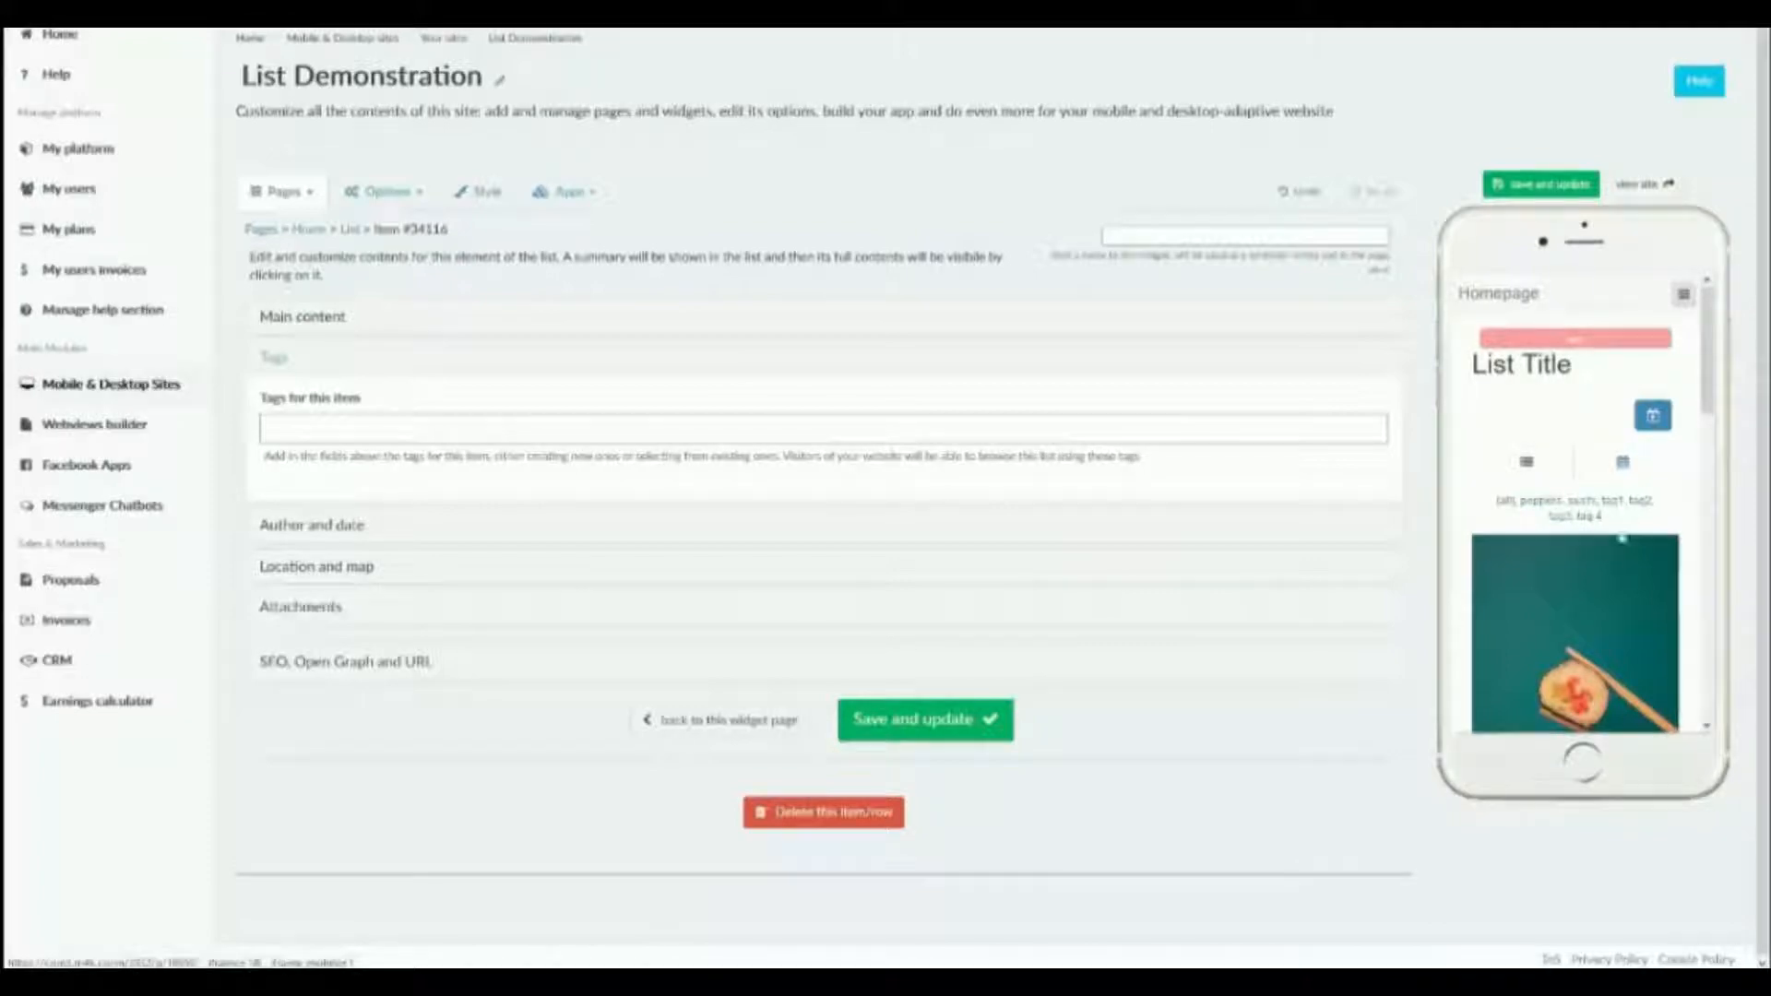
{"action": "scroll", "coordinate": [1621, 542], "scroll_direction": "down", "scroll_amount": 5}
{"action": "left_click", "coordinate": [1641, 503]}
{"action": "scroll", "coordinate": [1572, 581], "scroll_direction": "down", "scroll_amount": 1}
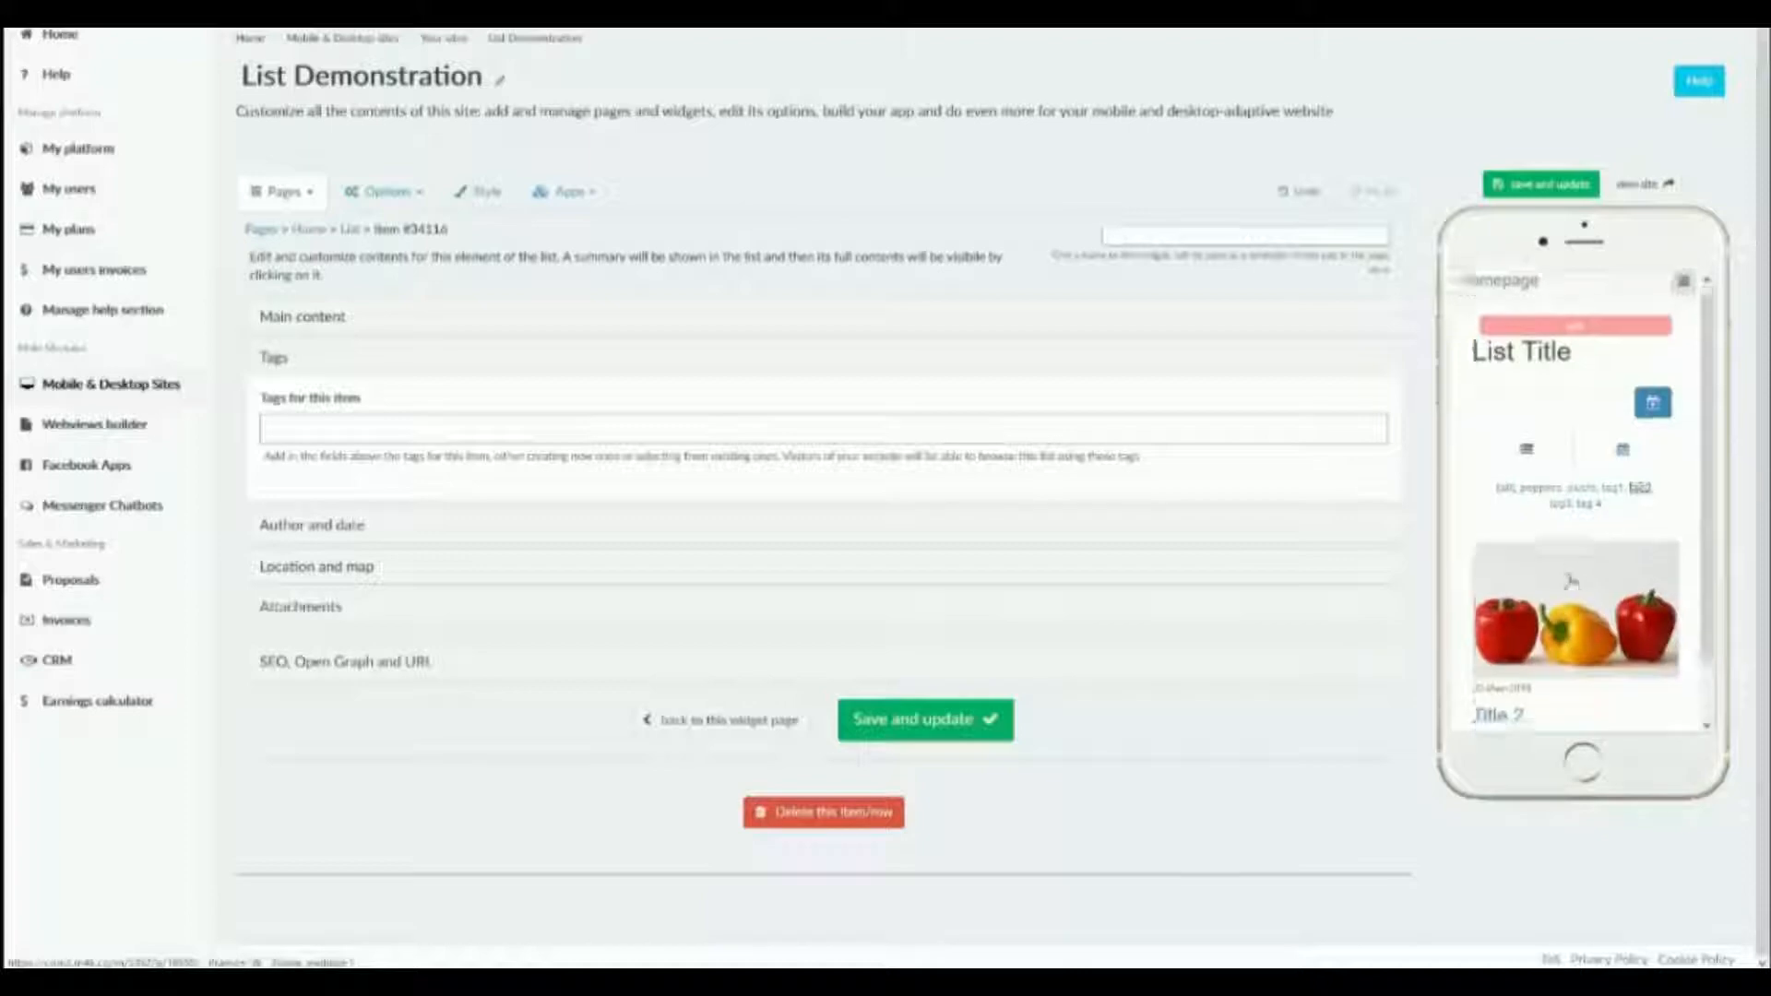
{"action": "left_click", "coordinate": [1558, 441]}
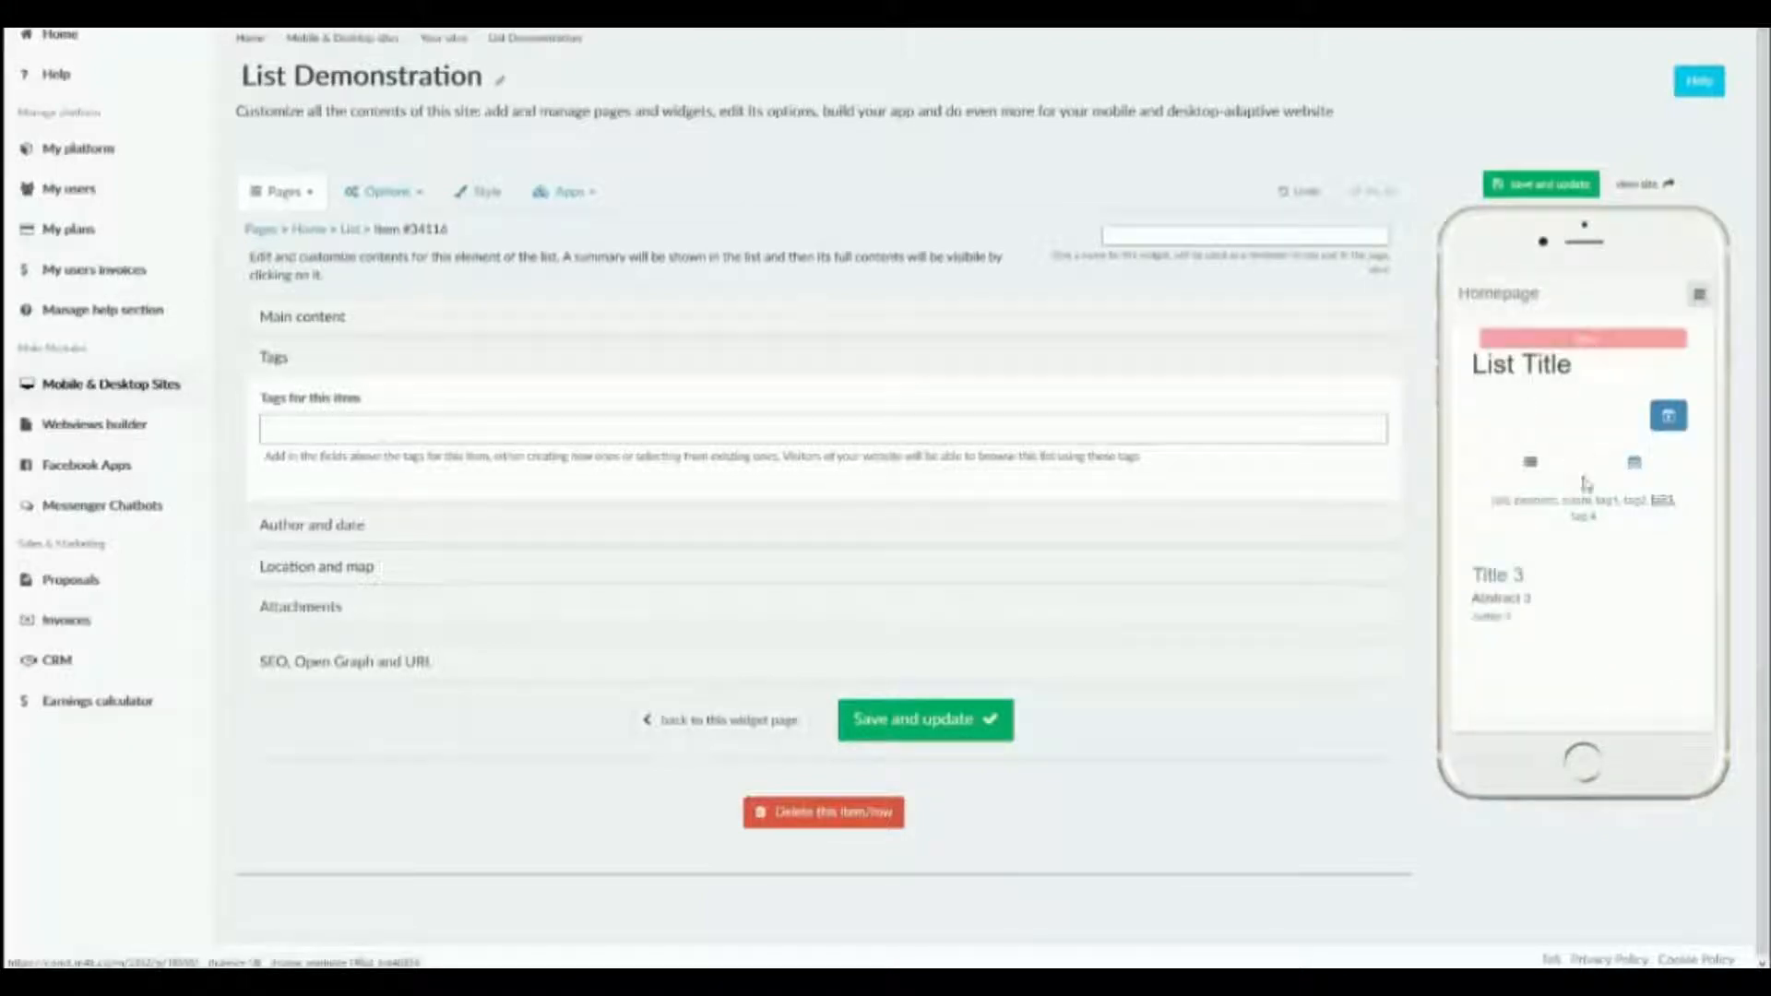
{"action": "left_click", "coordinate": [1502, 500]}
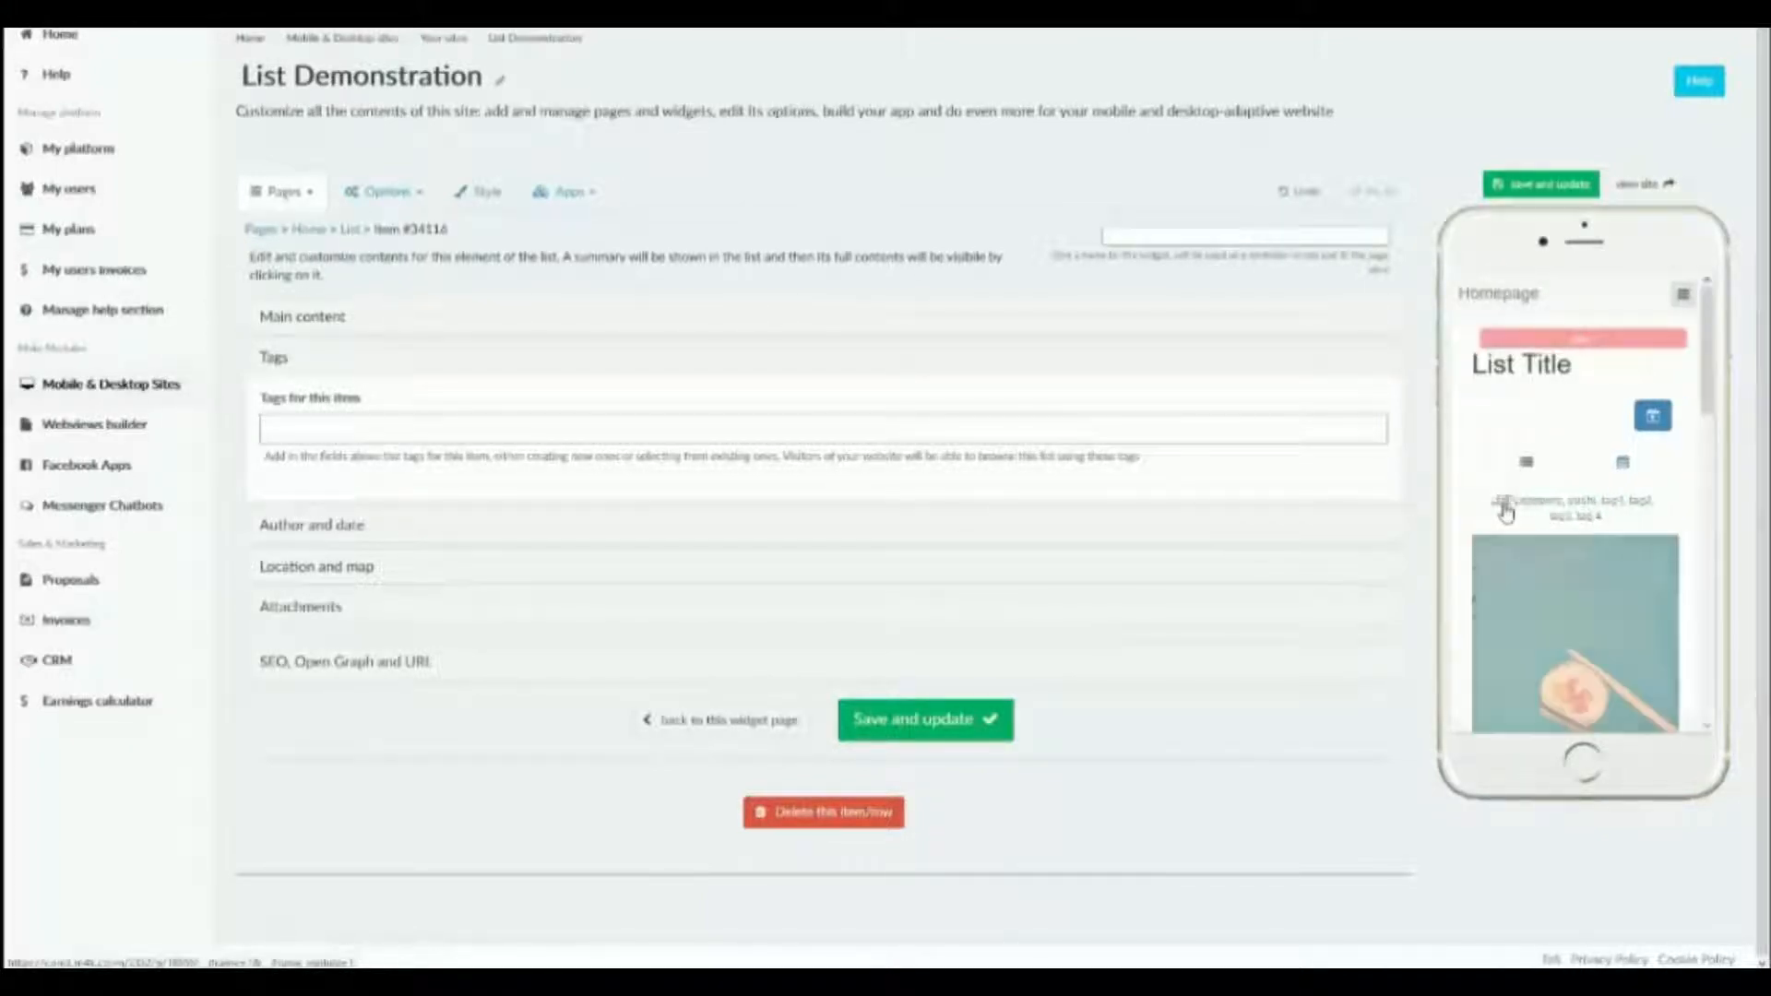
Create the new tag "Tag5" for the item, save it and check the tag filter in the phone preview.
{"action": "left_click", "coordinate": [739, 420]}
{"action": "type", "text": "tag"}
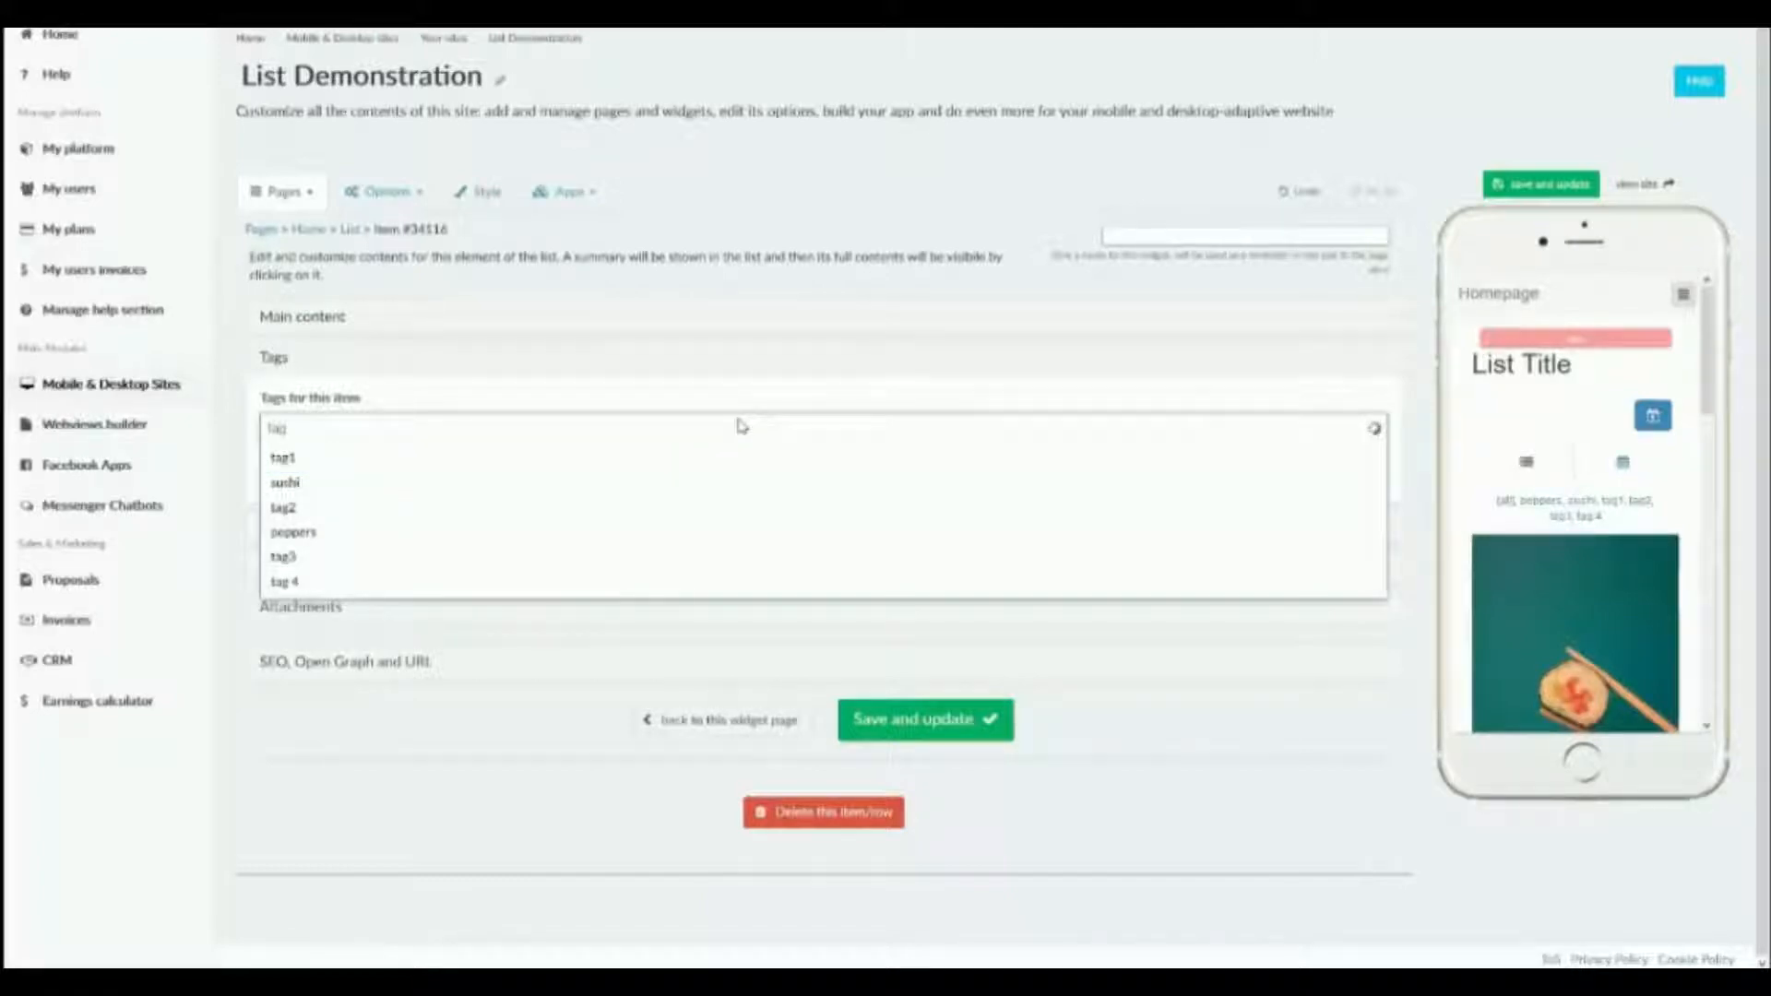
{"action": "type", "text": "5"}
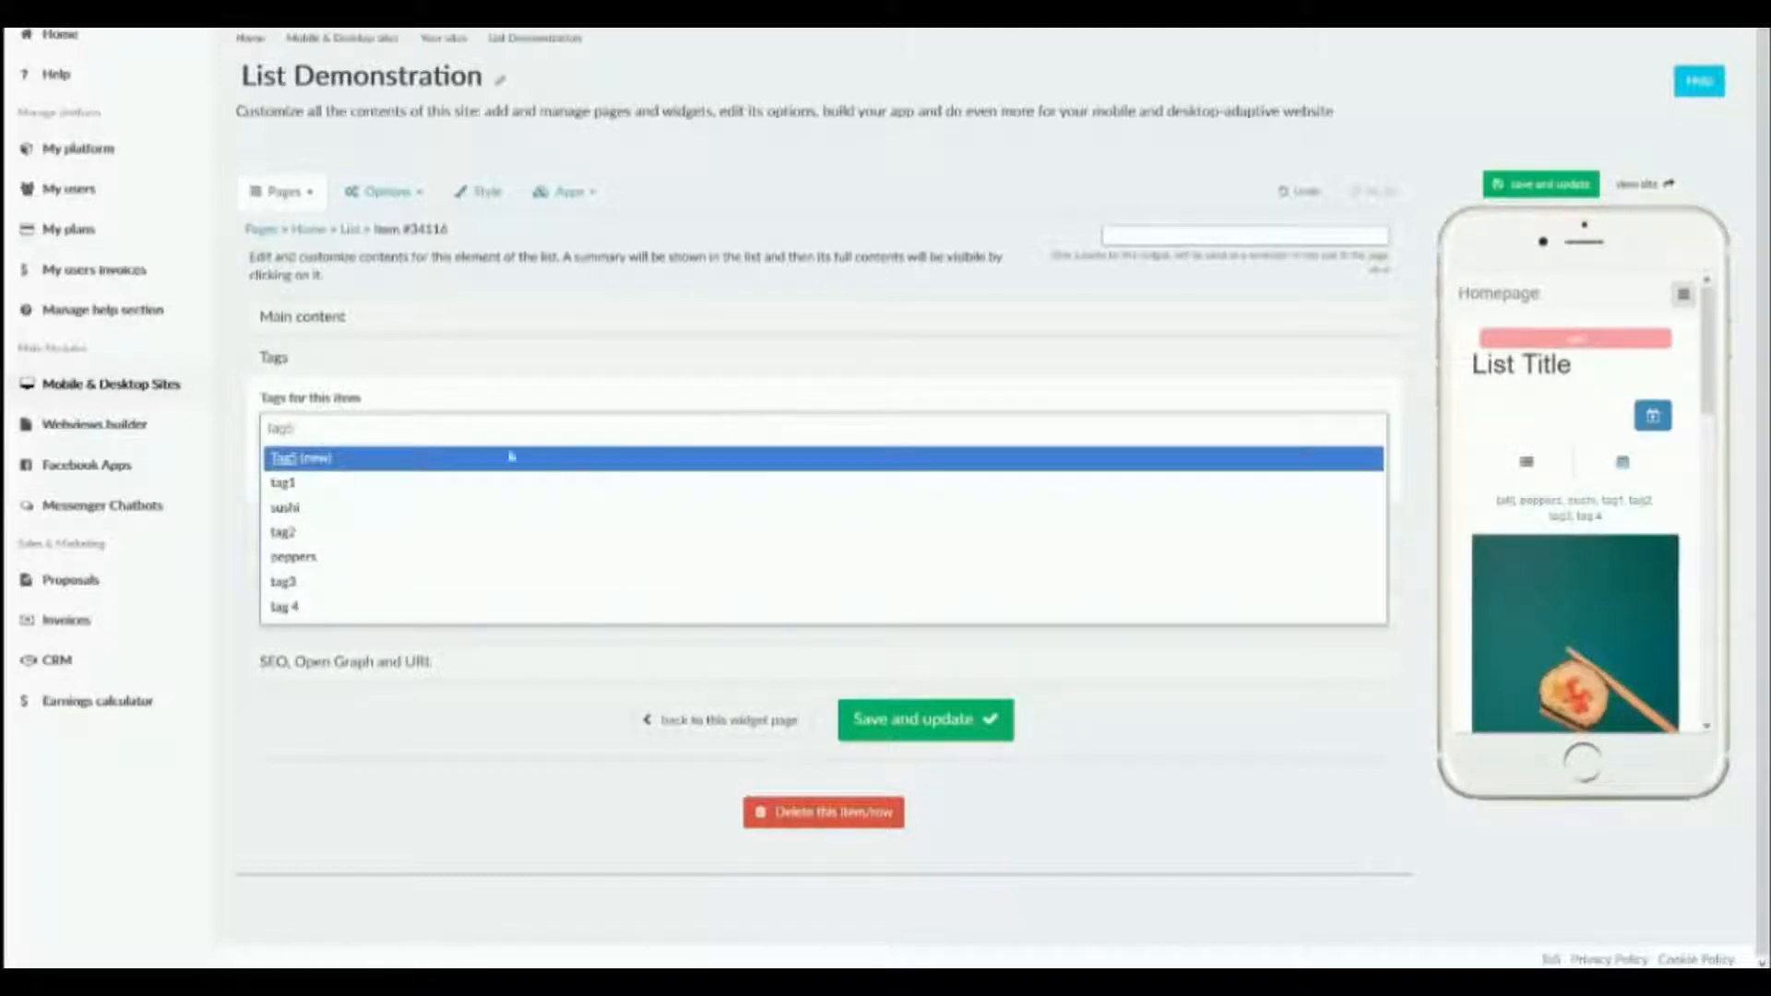
{"action": "left_click", "coordinate": [368, 466]}
{"action": "left_click", "coordinate": [915, 729]}
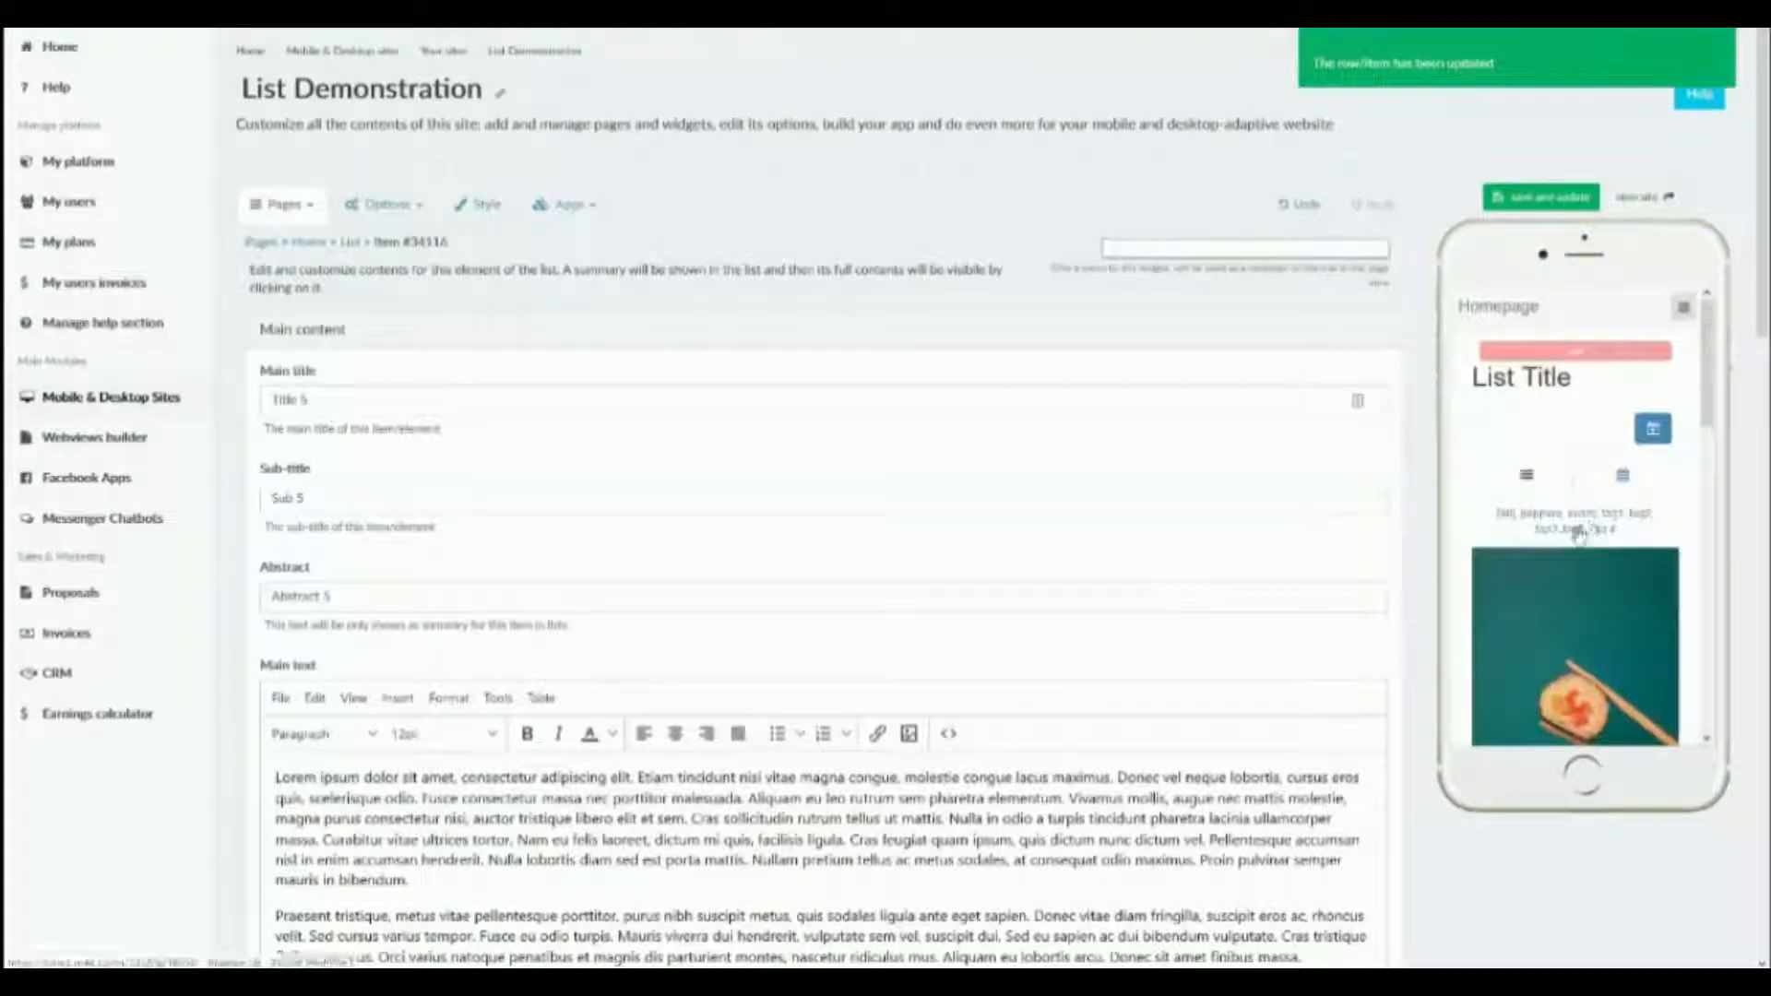
{"action": "scroll", "coordinate": [1571, 542], "scroll_direction": "down", "scroll_amount": 1}
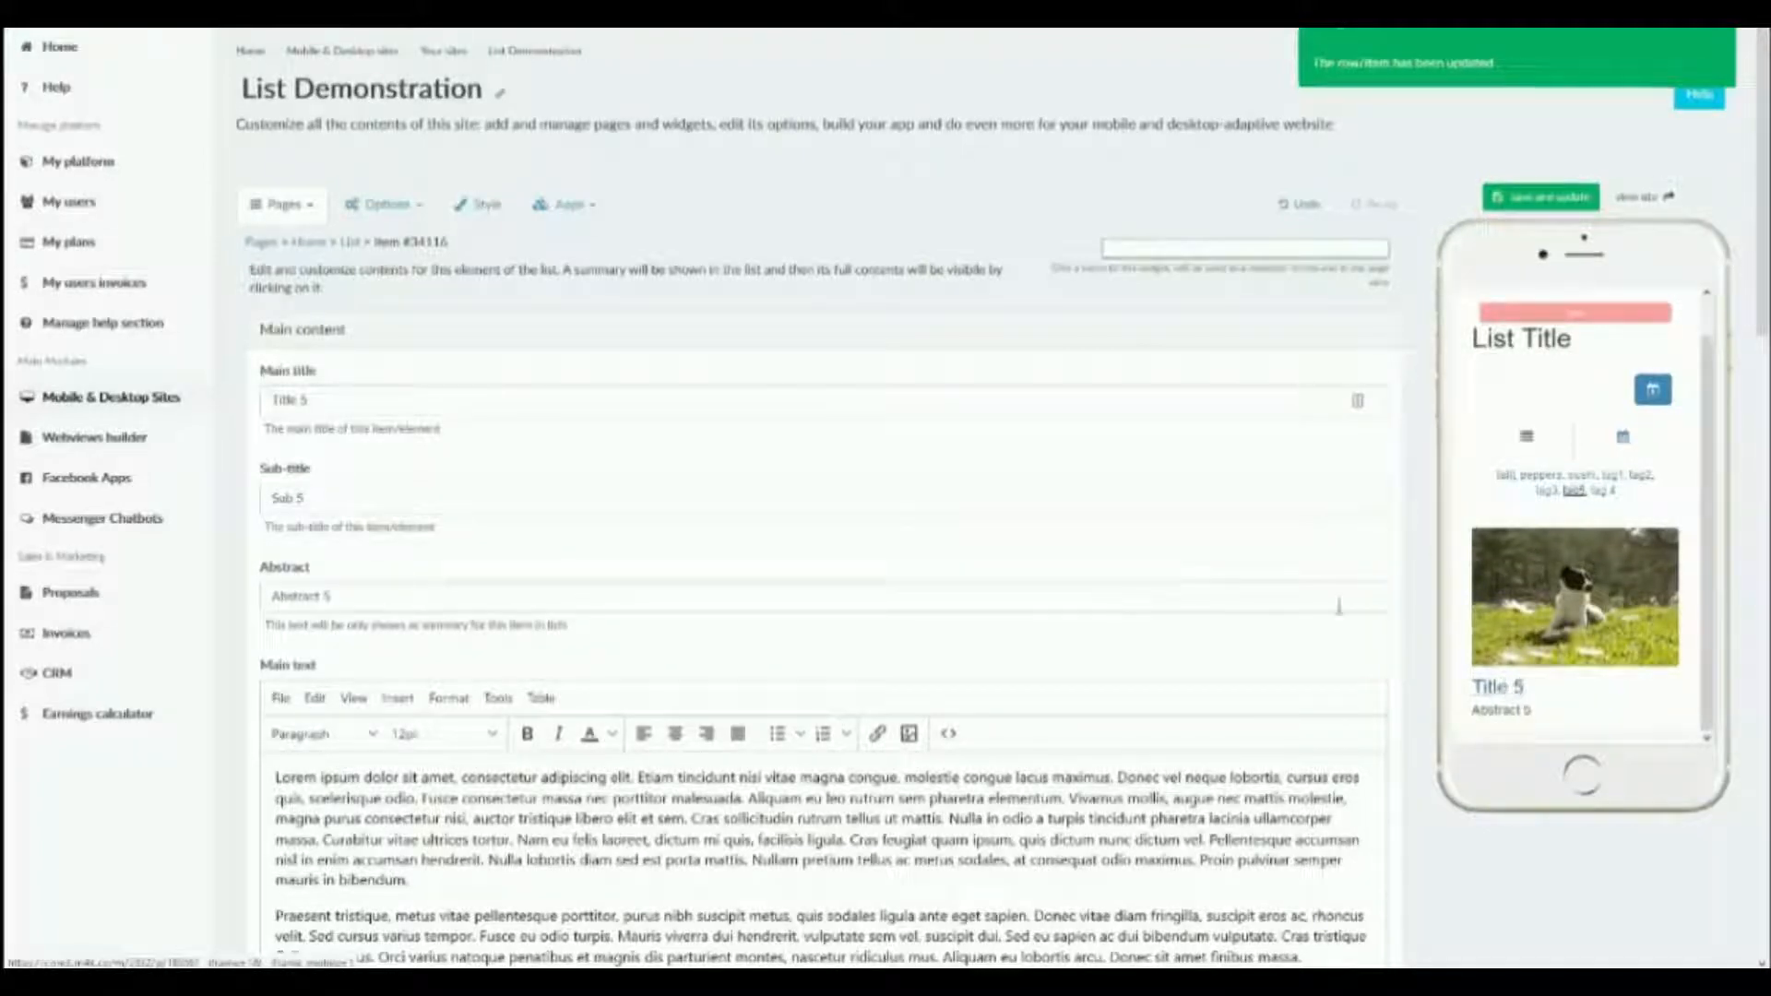
Open the item's author and date settings and set its date to 02-May-2019.
{"action": "scroll", "coordinate": [1290, 593], "scroll_direction": "down", "scroll_amount": 8}
{"action": "scroll", "coordinate": [1290, 592], "scroll_direction": "down", "scroll_amount": 4}
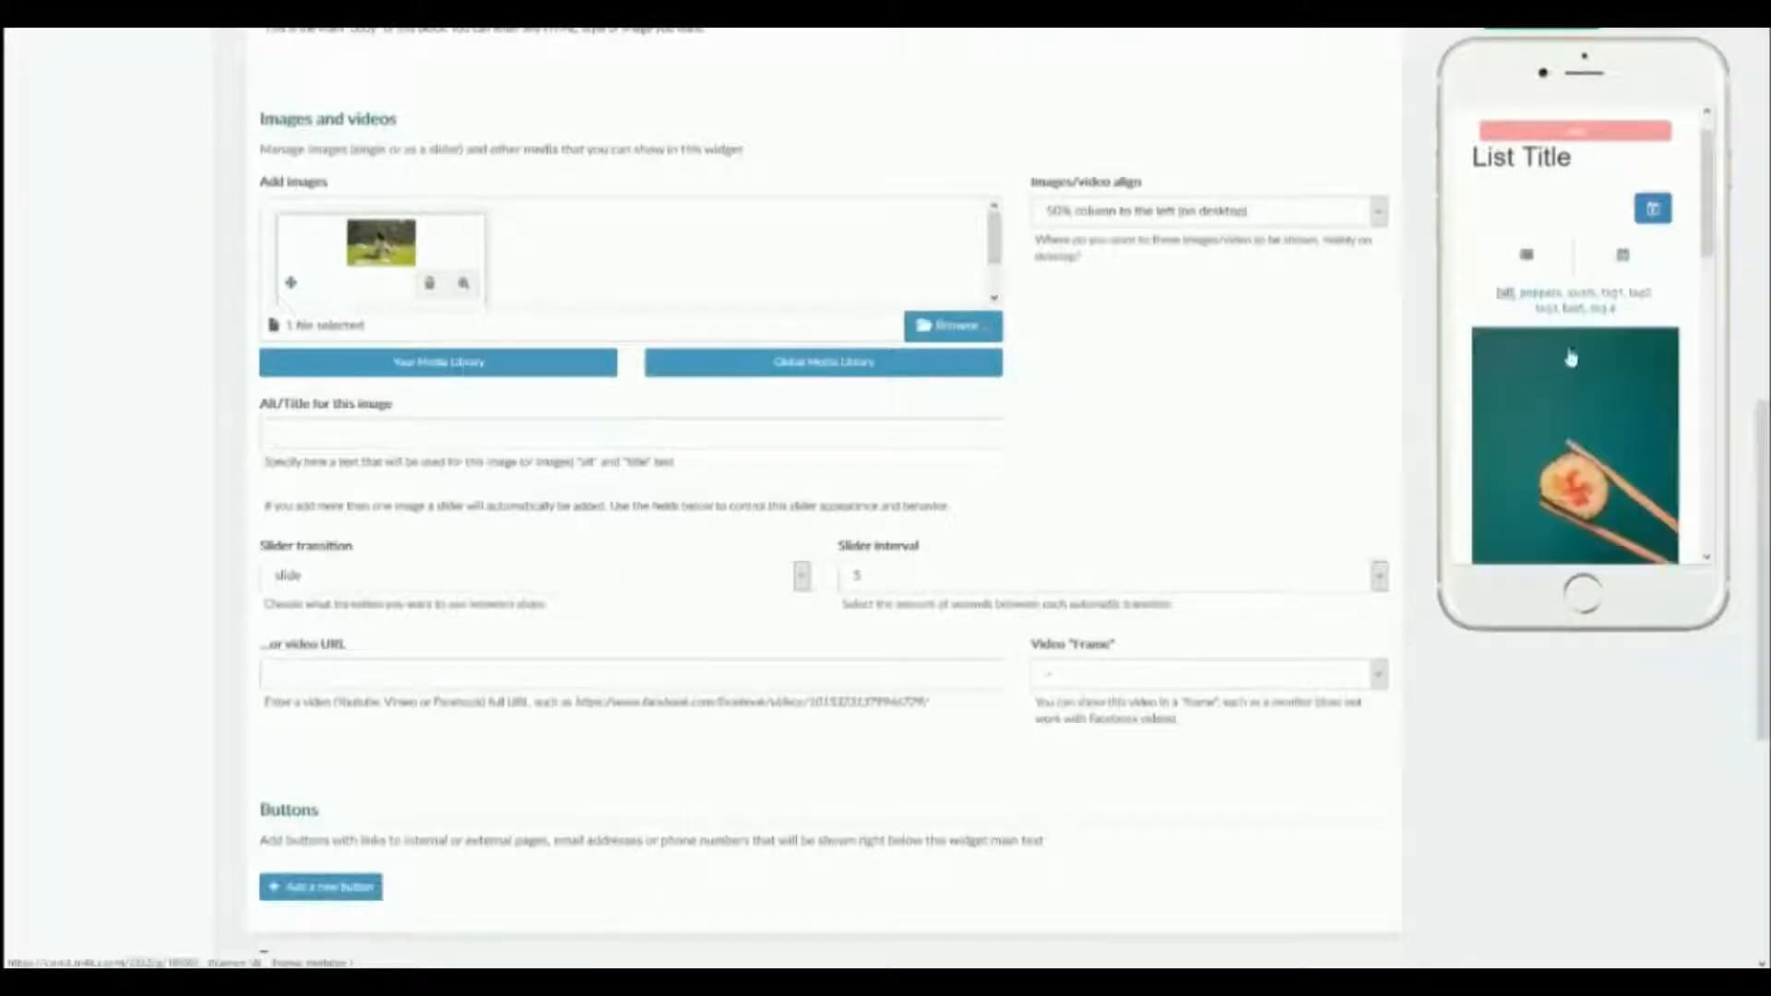
{"action": "scroll", "coordinate": [1503, 309], "scroll_direction": "down", "scroll_amount": 5}
{"action": "scroll", "coordinate": [959, 403], "scroll_direction": "down", "scroll_amount": 4}
{"action": "scroll", "coordinate": [959, 403], "scroll_direction": "down", "scroll_amount": 3}
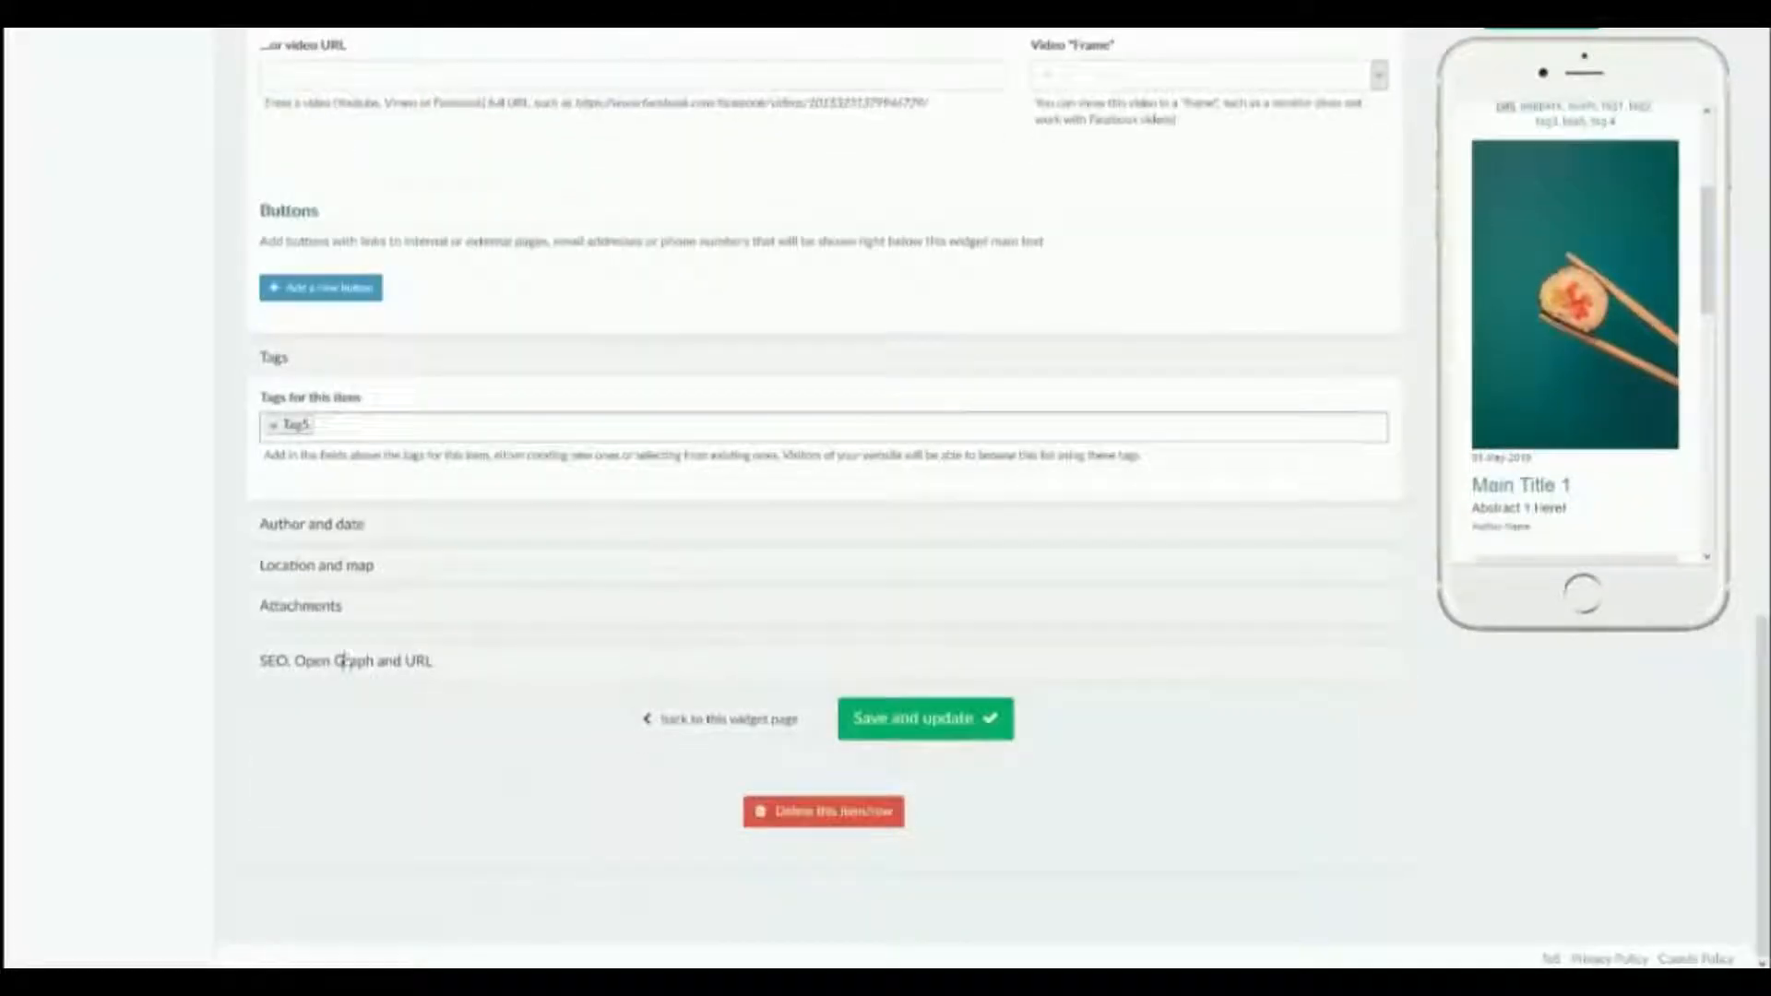
{"action": "left_click", "coordinate": [334, 524]}
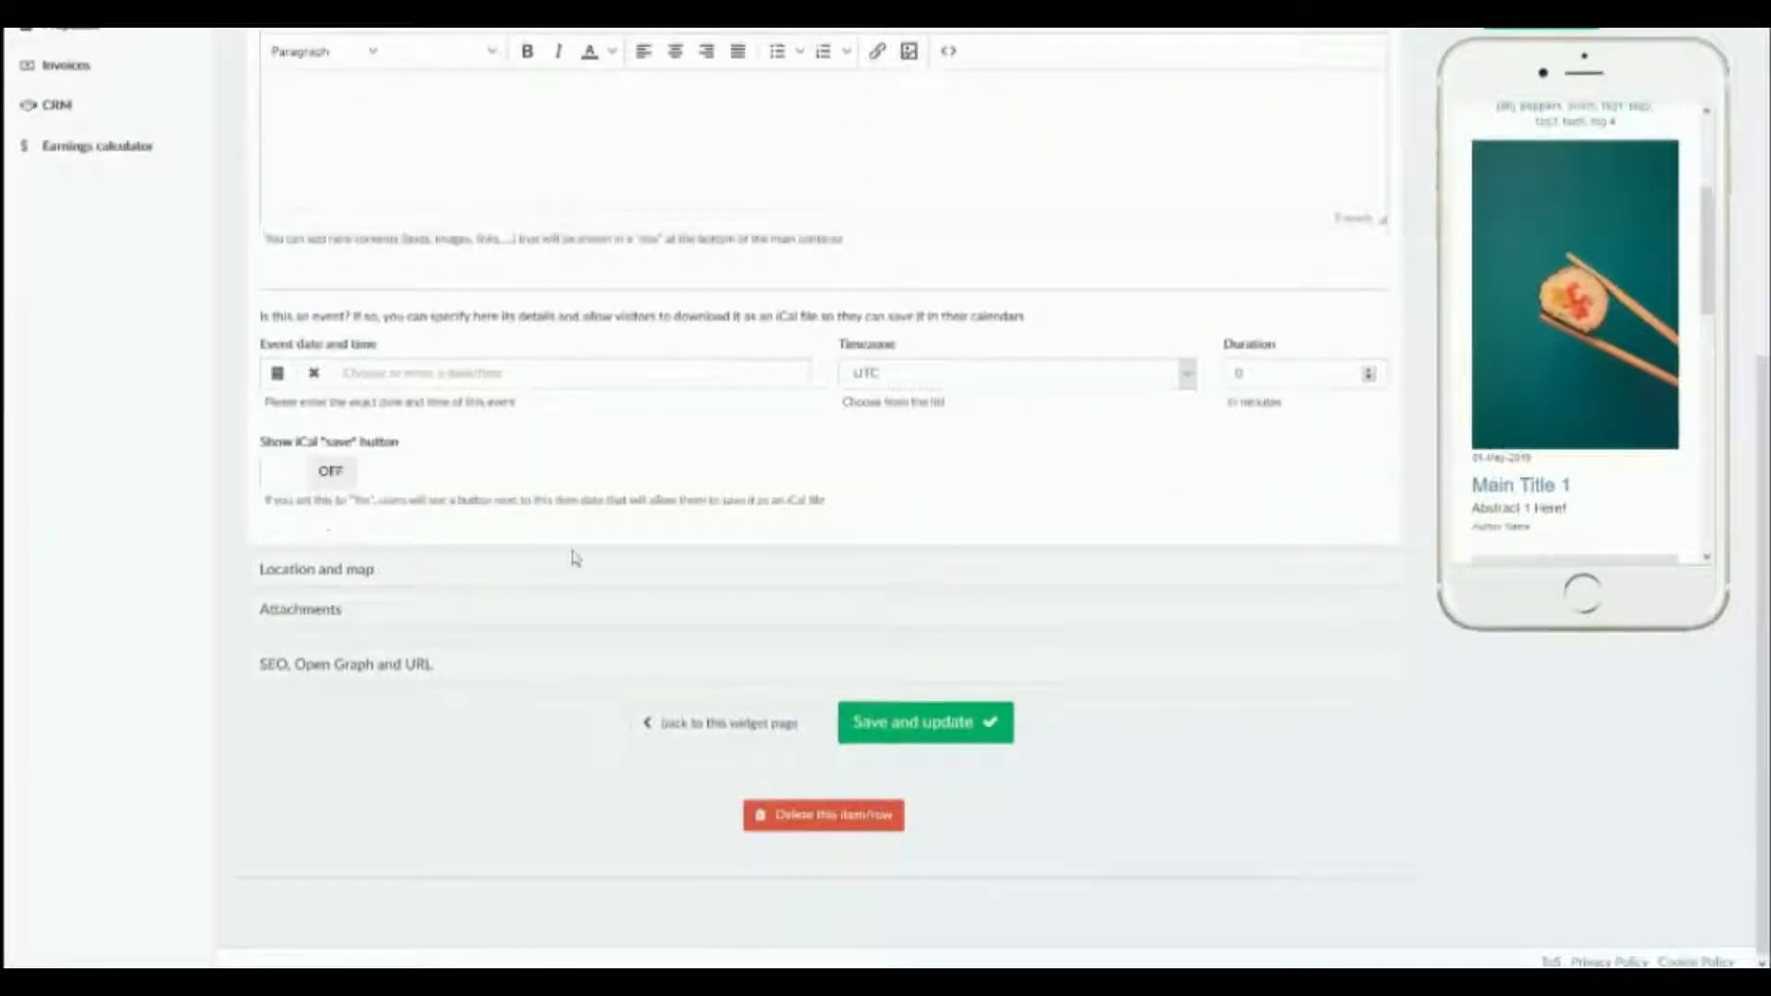
{"action": "scroll", "coordinate": [573, 553], "scroll_direction": "up", "scroll_amount": 3}
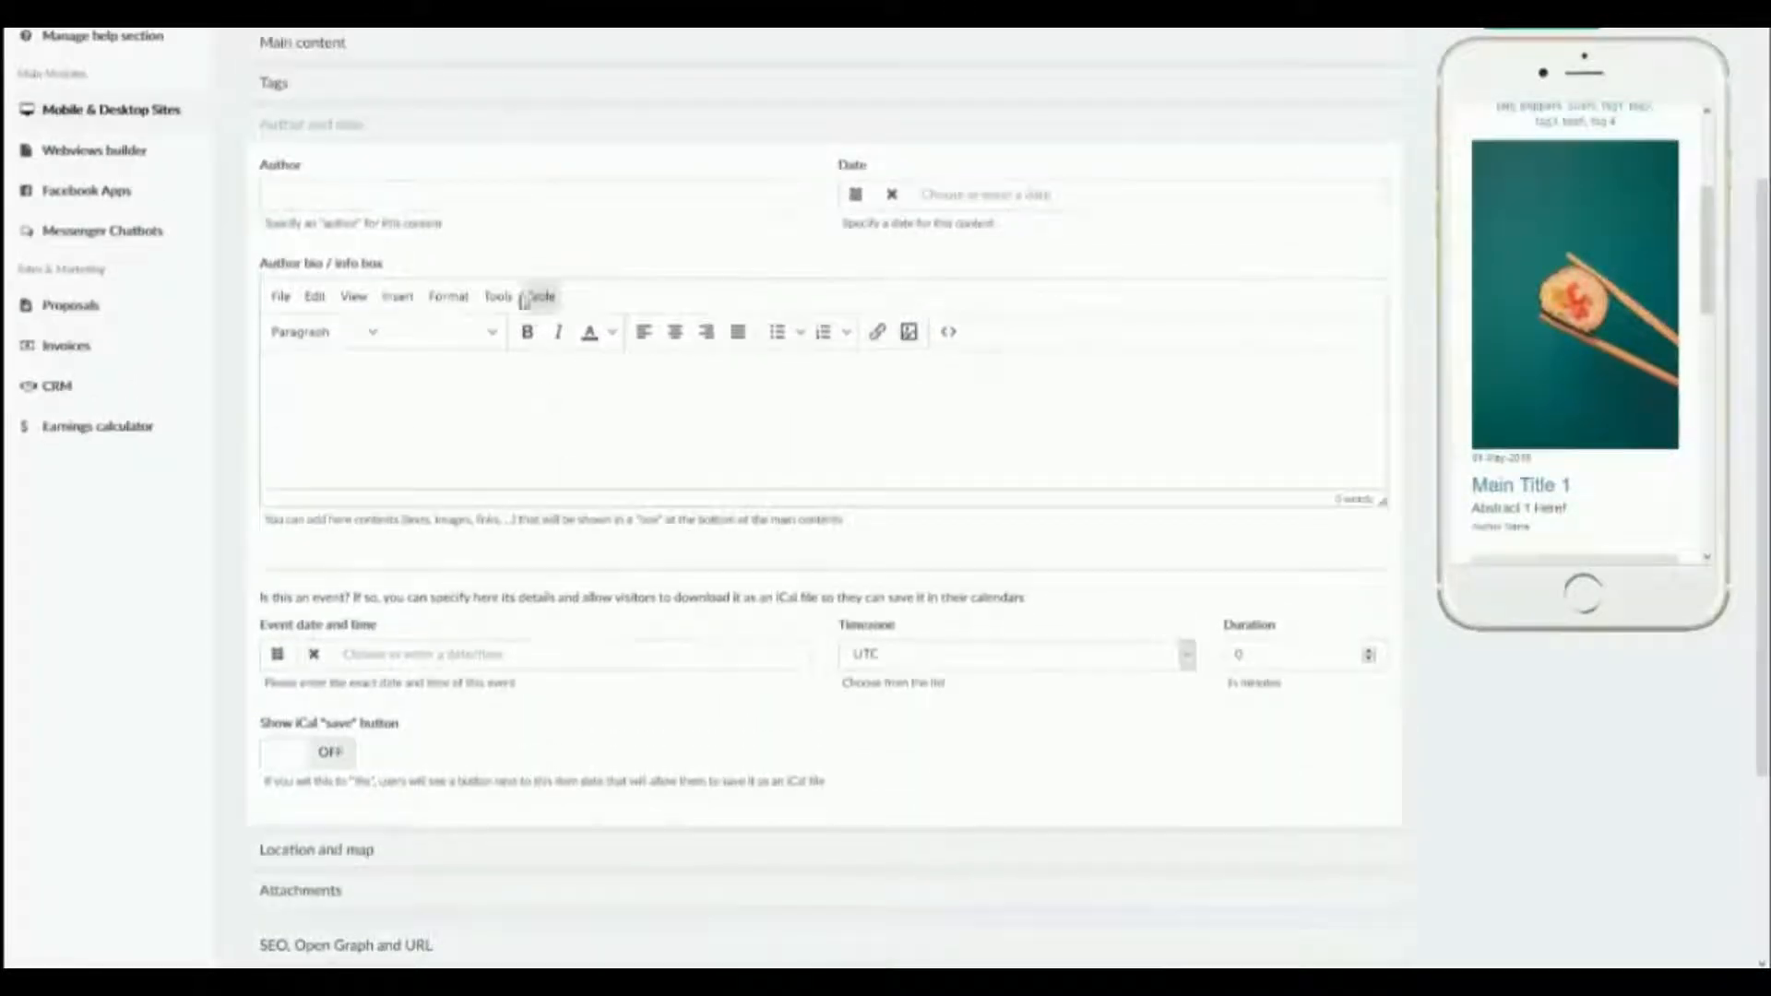
{"action": "left_click", "coordinate": [850, 198]}
{"action": "left_click", "coordinate": [971, 287]}
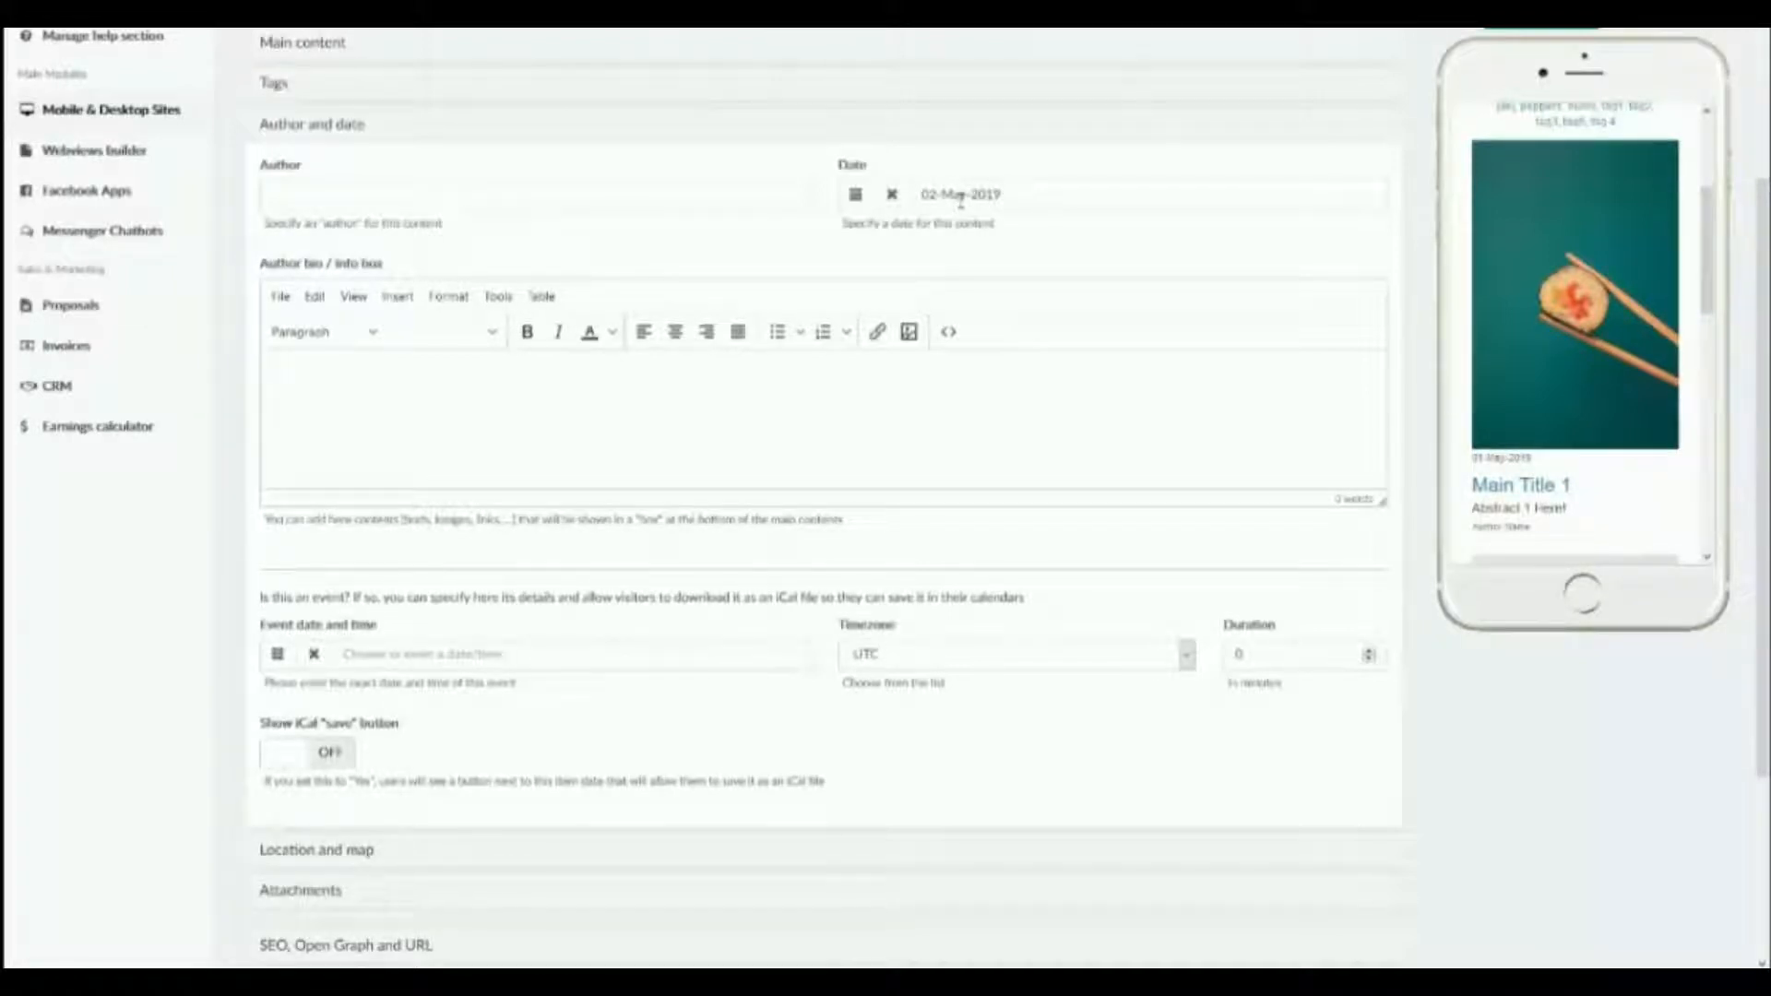
Enter "Author 5" as the item's author, save it and check its entry in the phone preview.
{"action": "left_click", "coordinate": [726, 196]}
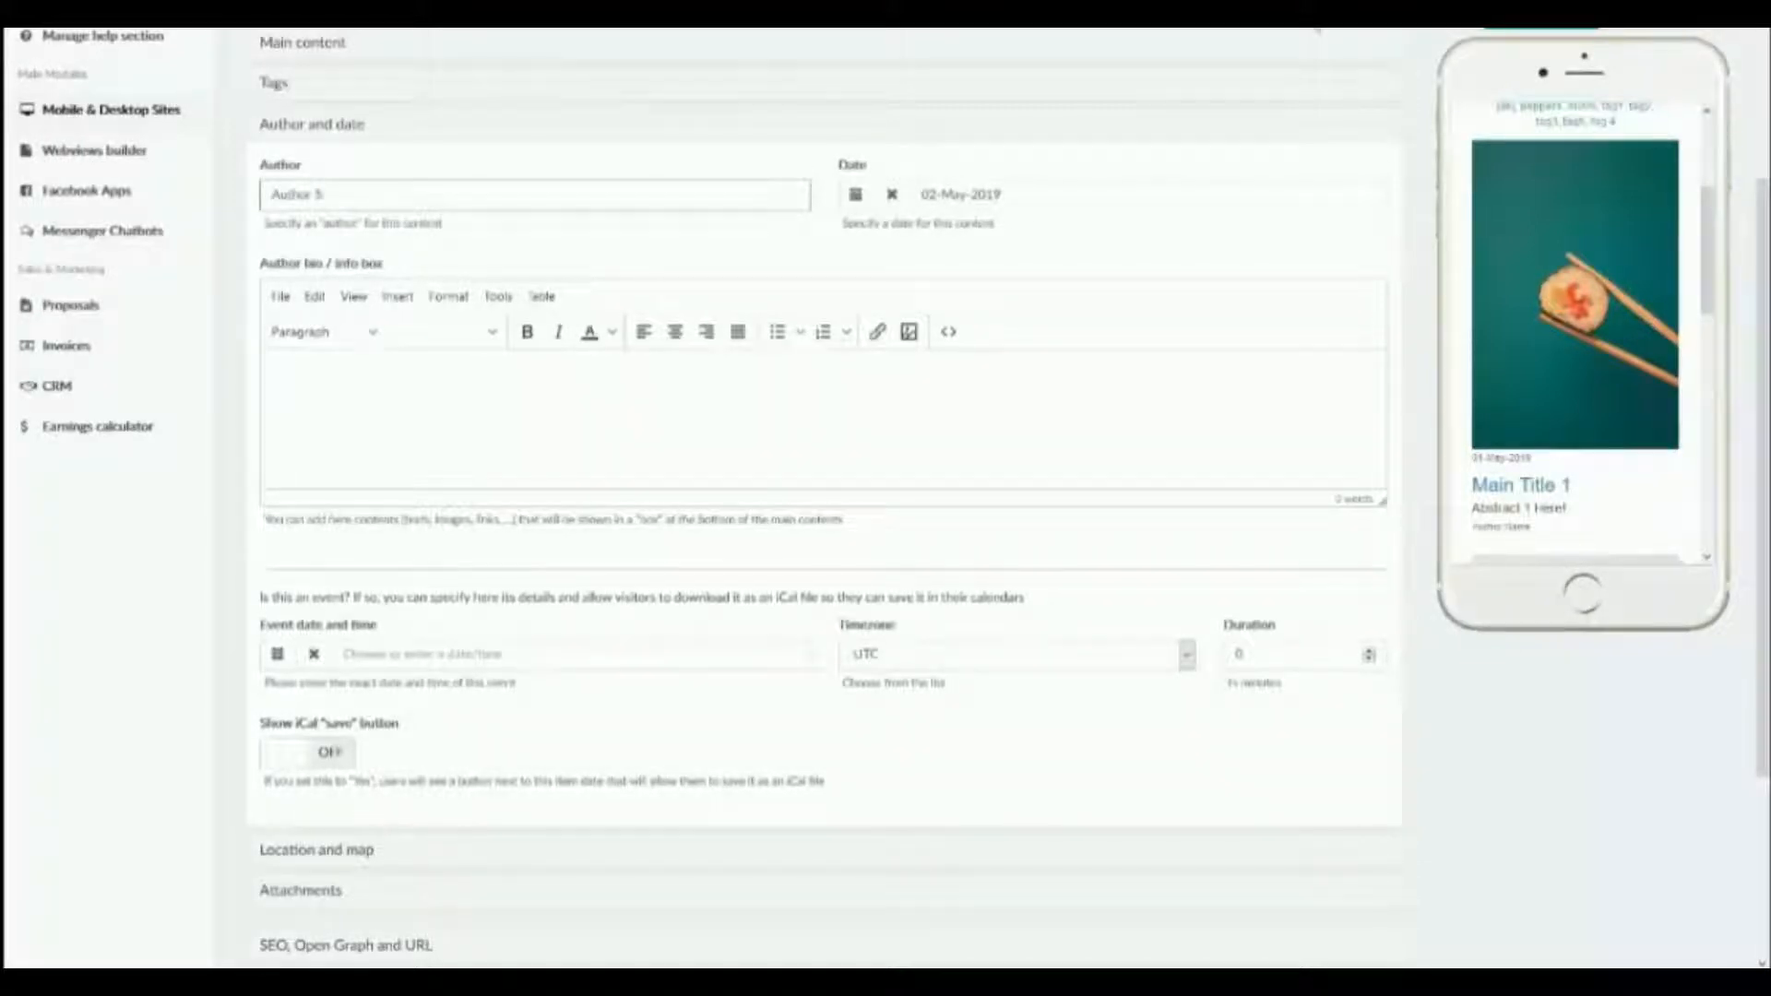
{"action": "left_click", "coordinate": [1543, 26]}
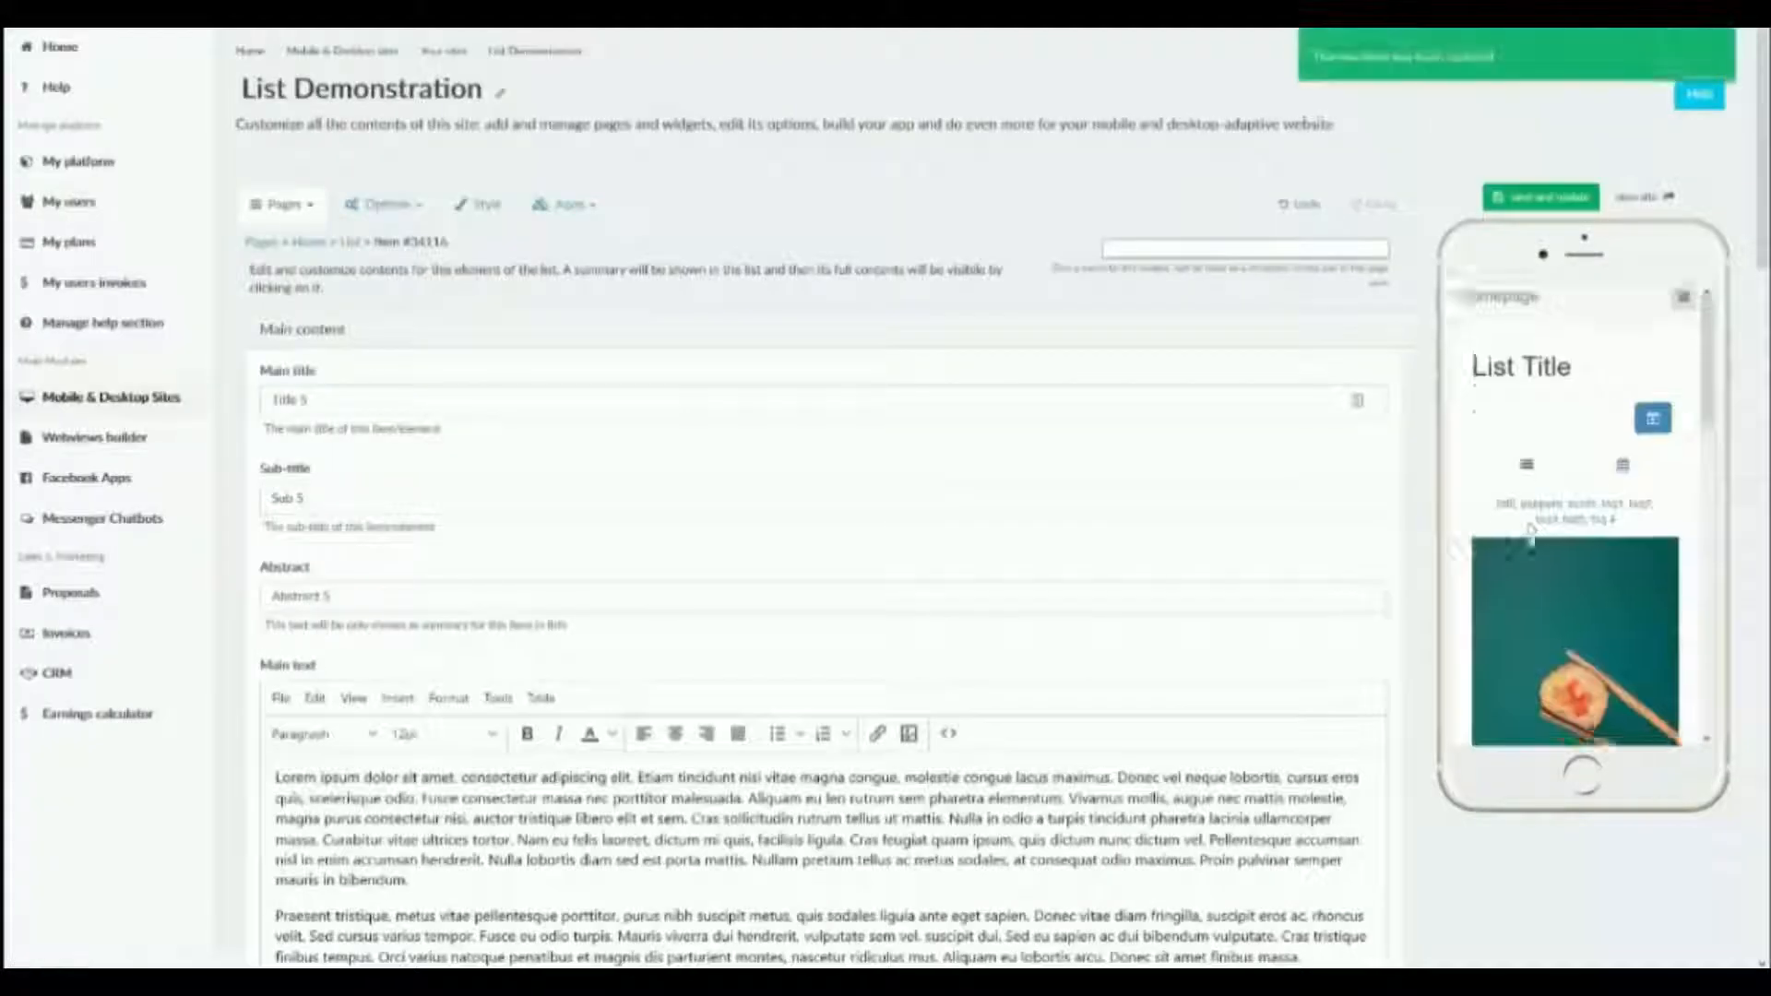
{"action": "scroll", "coordinate": [1531, 554], "scroll_direction": "down", "scroll_amount": 10}
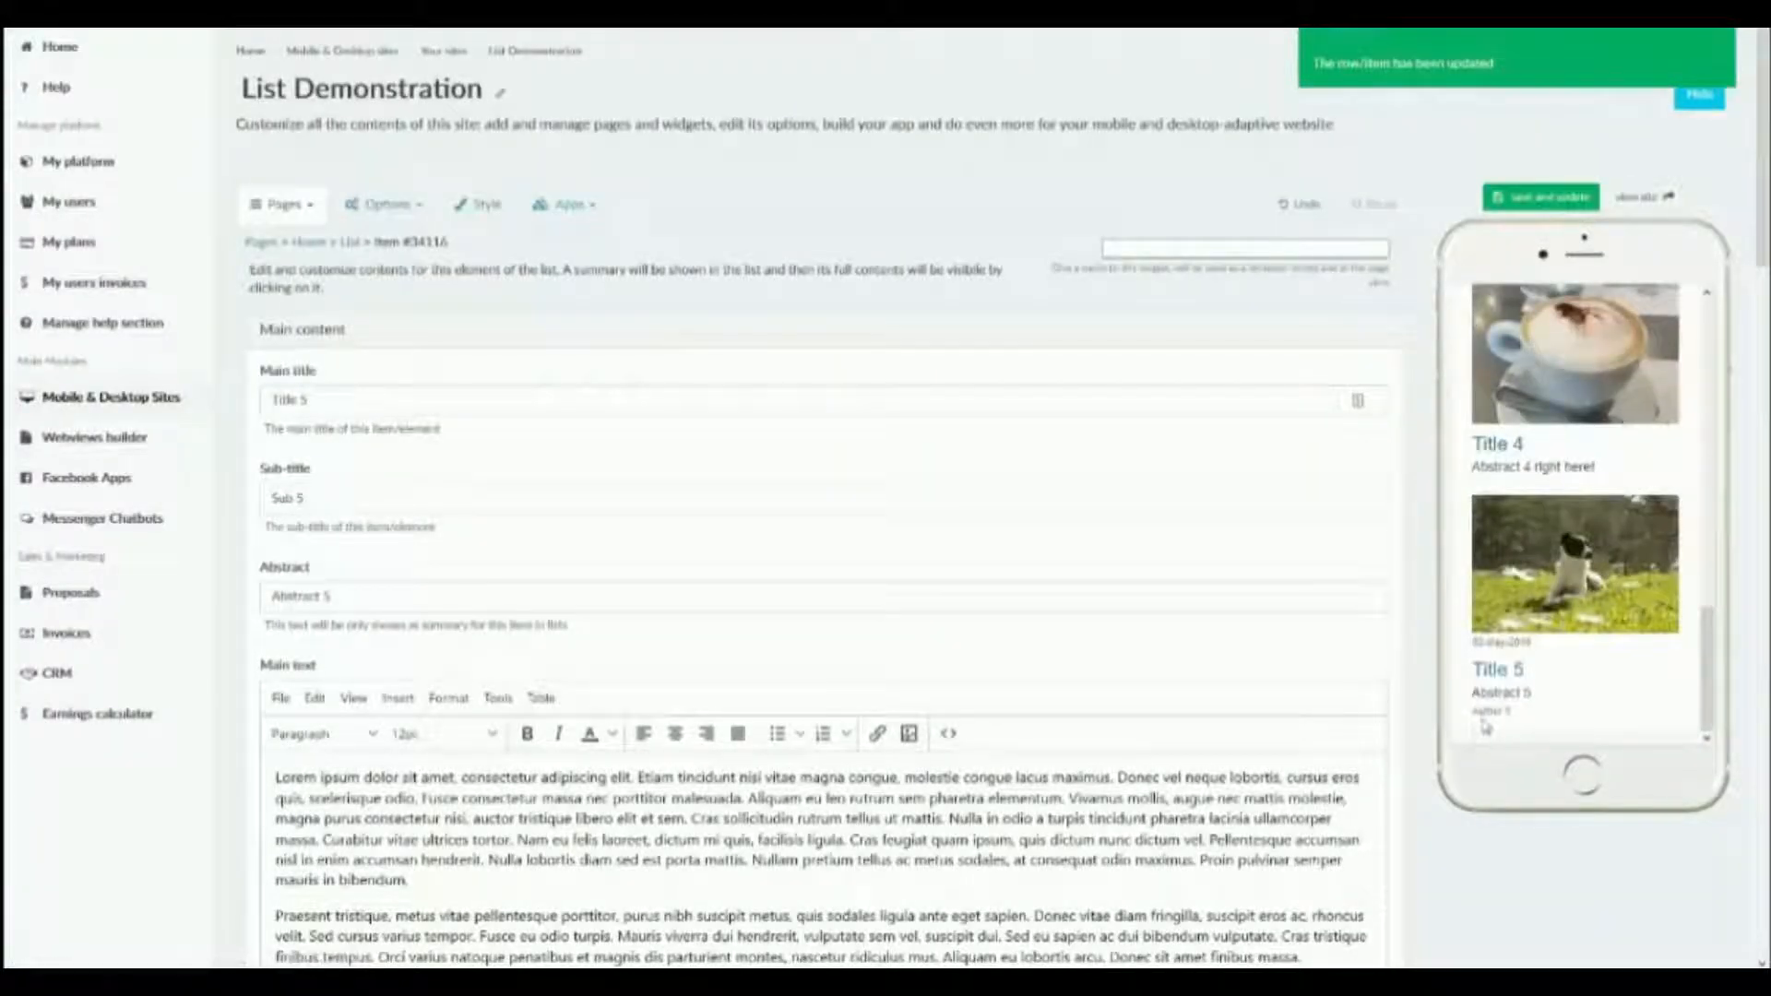
Open the item's location and map settings and set the address to the first suggested Los Angeles street address for "123".
{"action": "scroll", "coordinate": [698, 599], "scroll_direction": "down", "scroll_amount": 12}
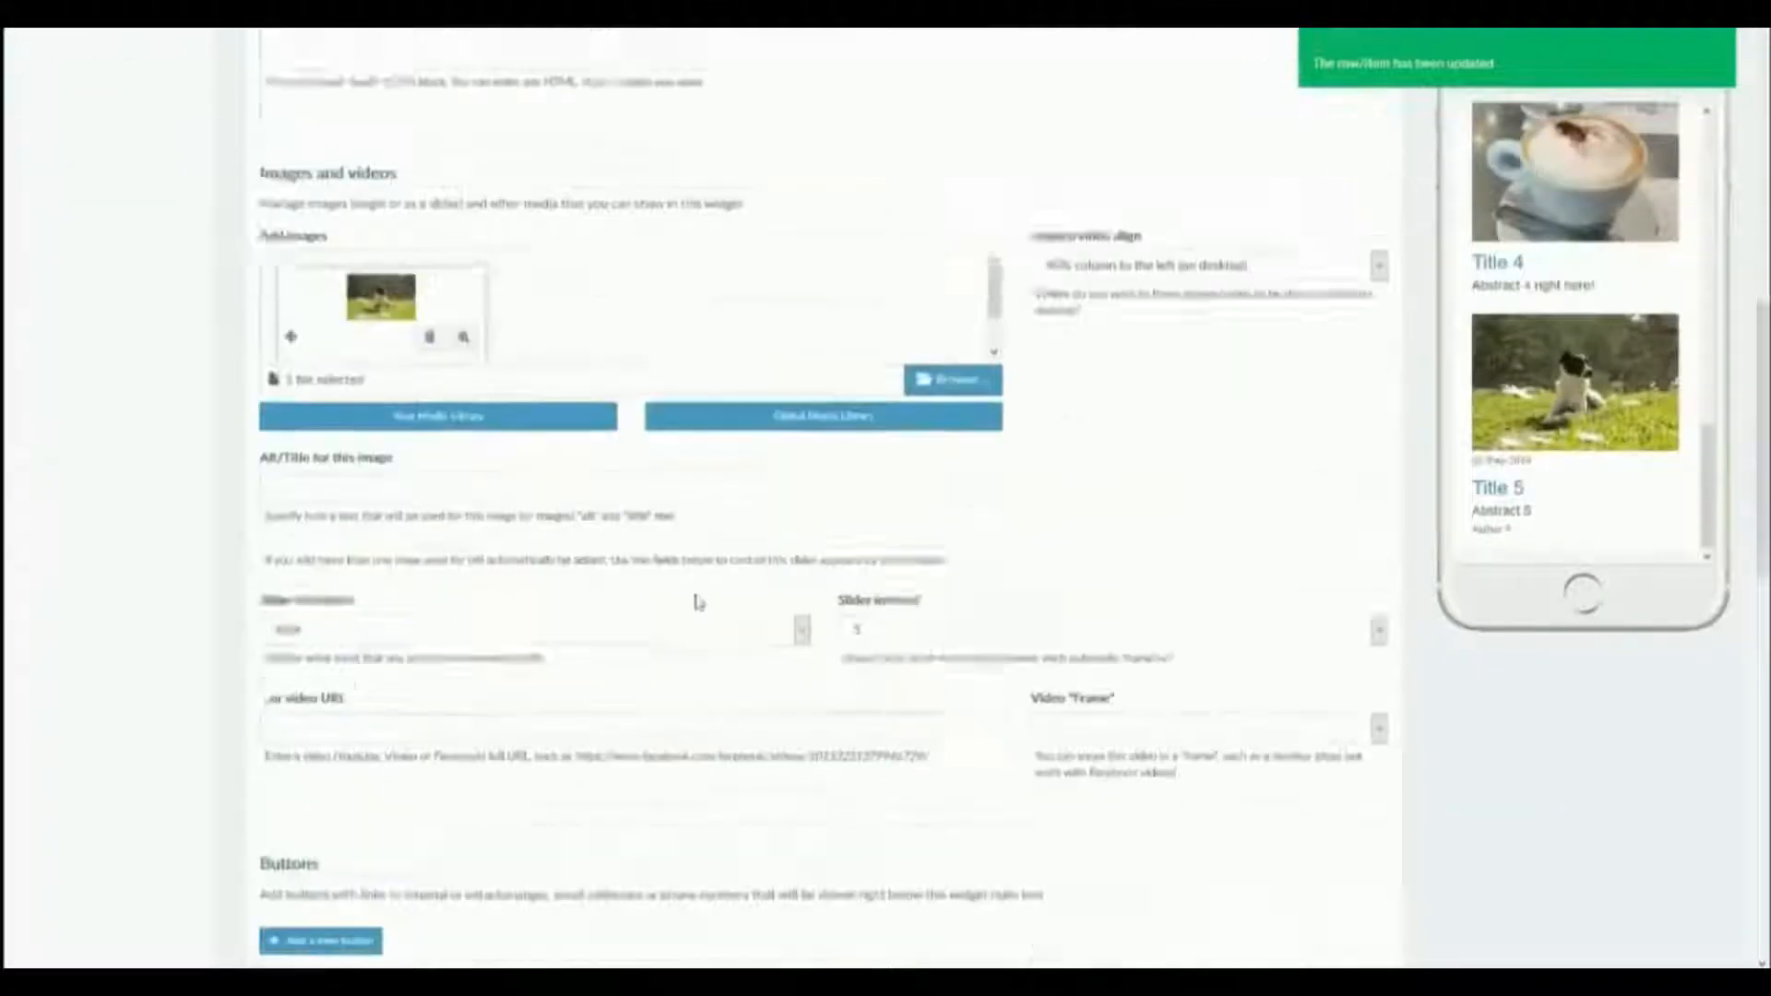
{"action": "scroll", "coordinate": [698, 601], "scroll_direction": "down", "scroll_amount": 10}
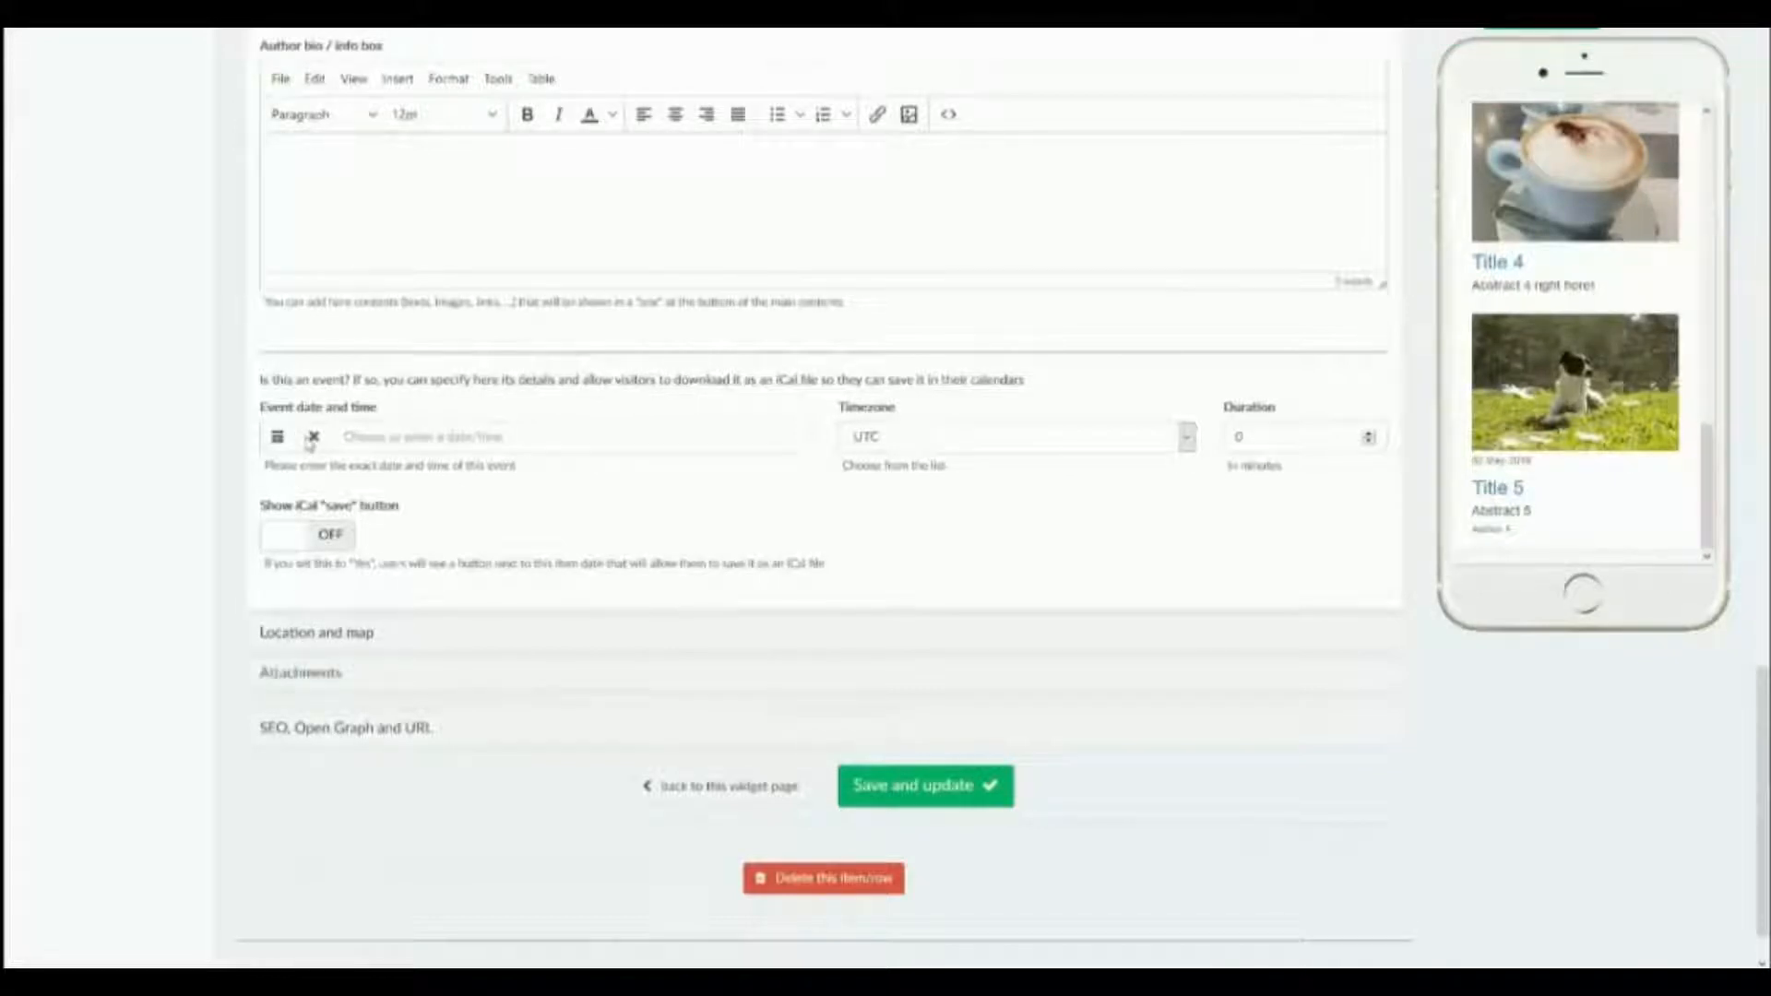
{"action": "scroll", "coordinate": [273, 544], "scroll_direction": "up", "scroll_amount": 1}
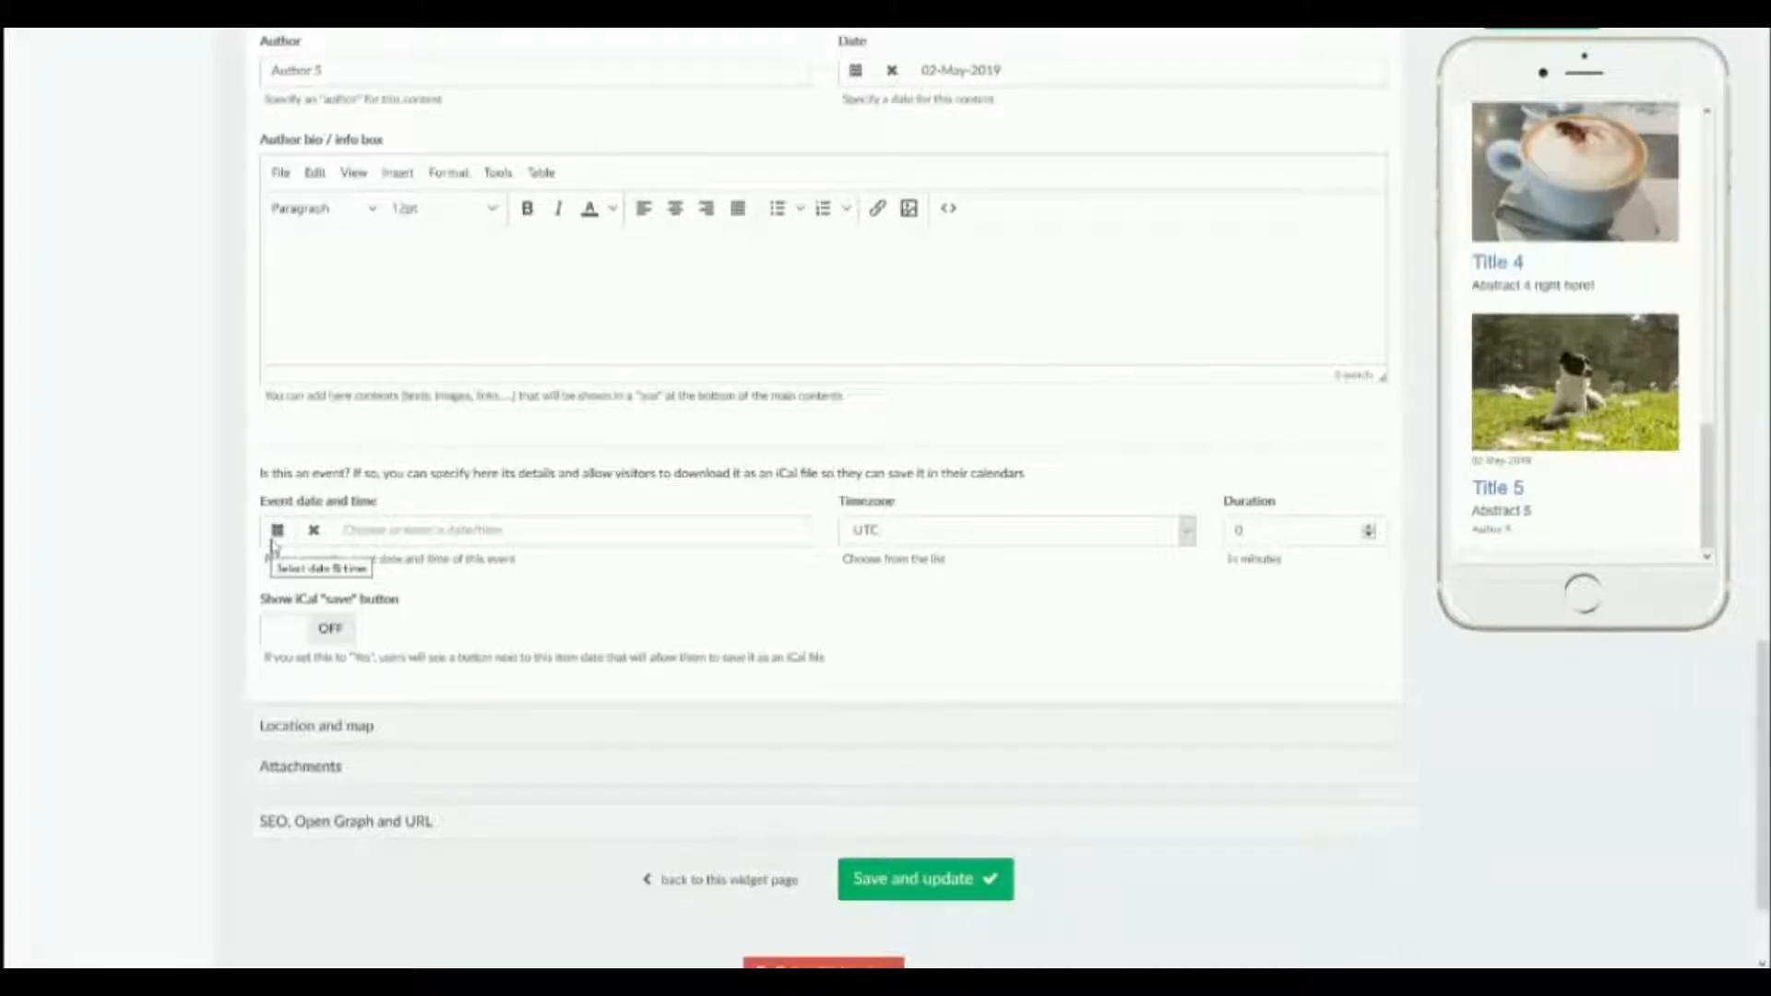
{"action": "left_click", "coordinate": [329, 733]}
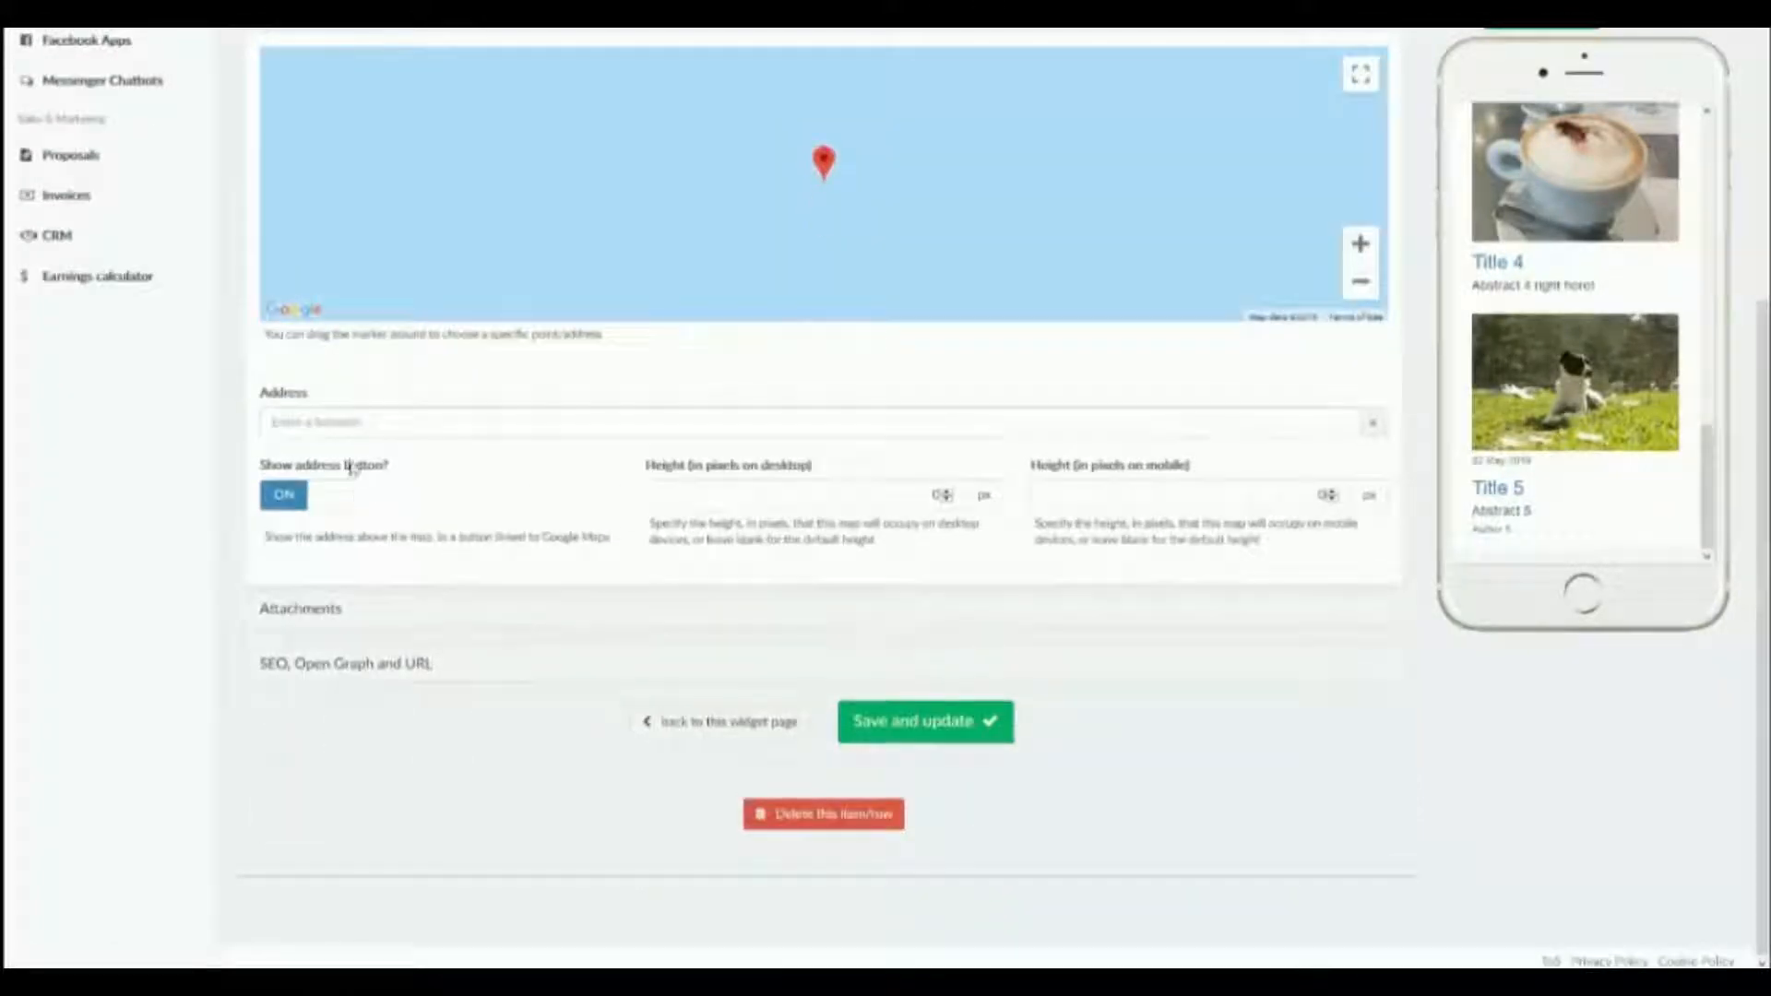
{"action": "left_click", "coordinate": [340, 430]}
{"action": "type", "text": "1231"}
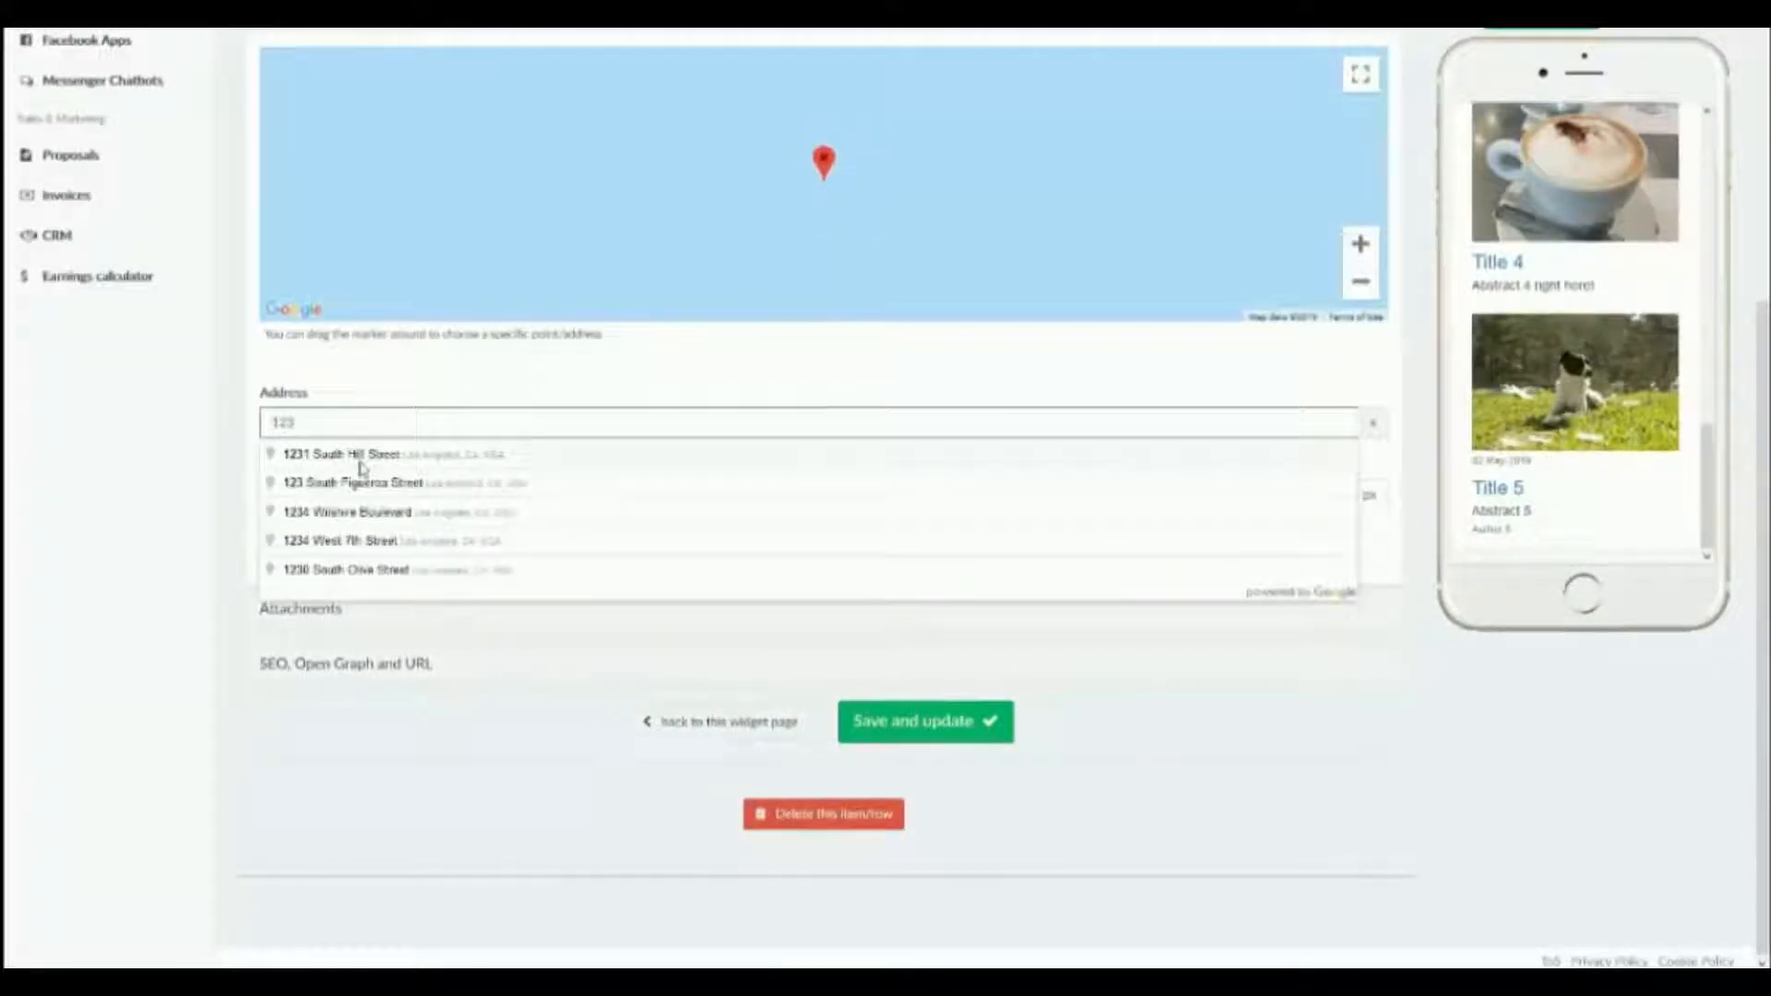
{"action": "left_click", "coordinate": [360, 462]}
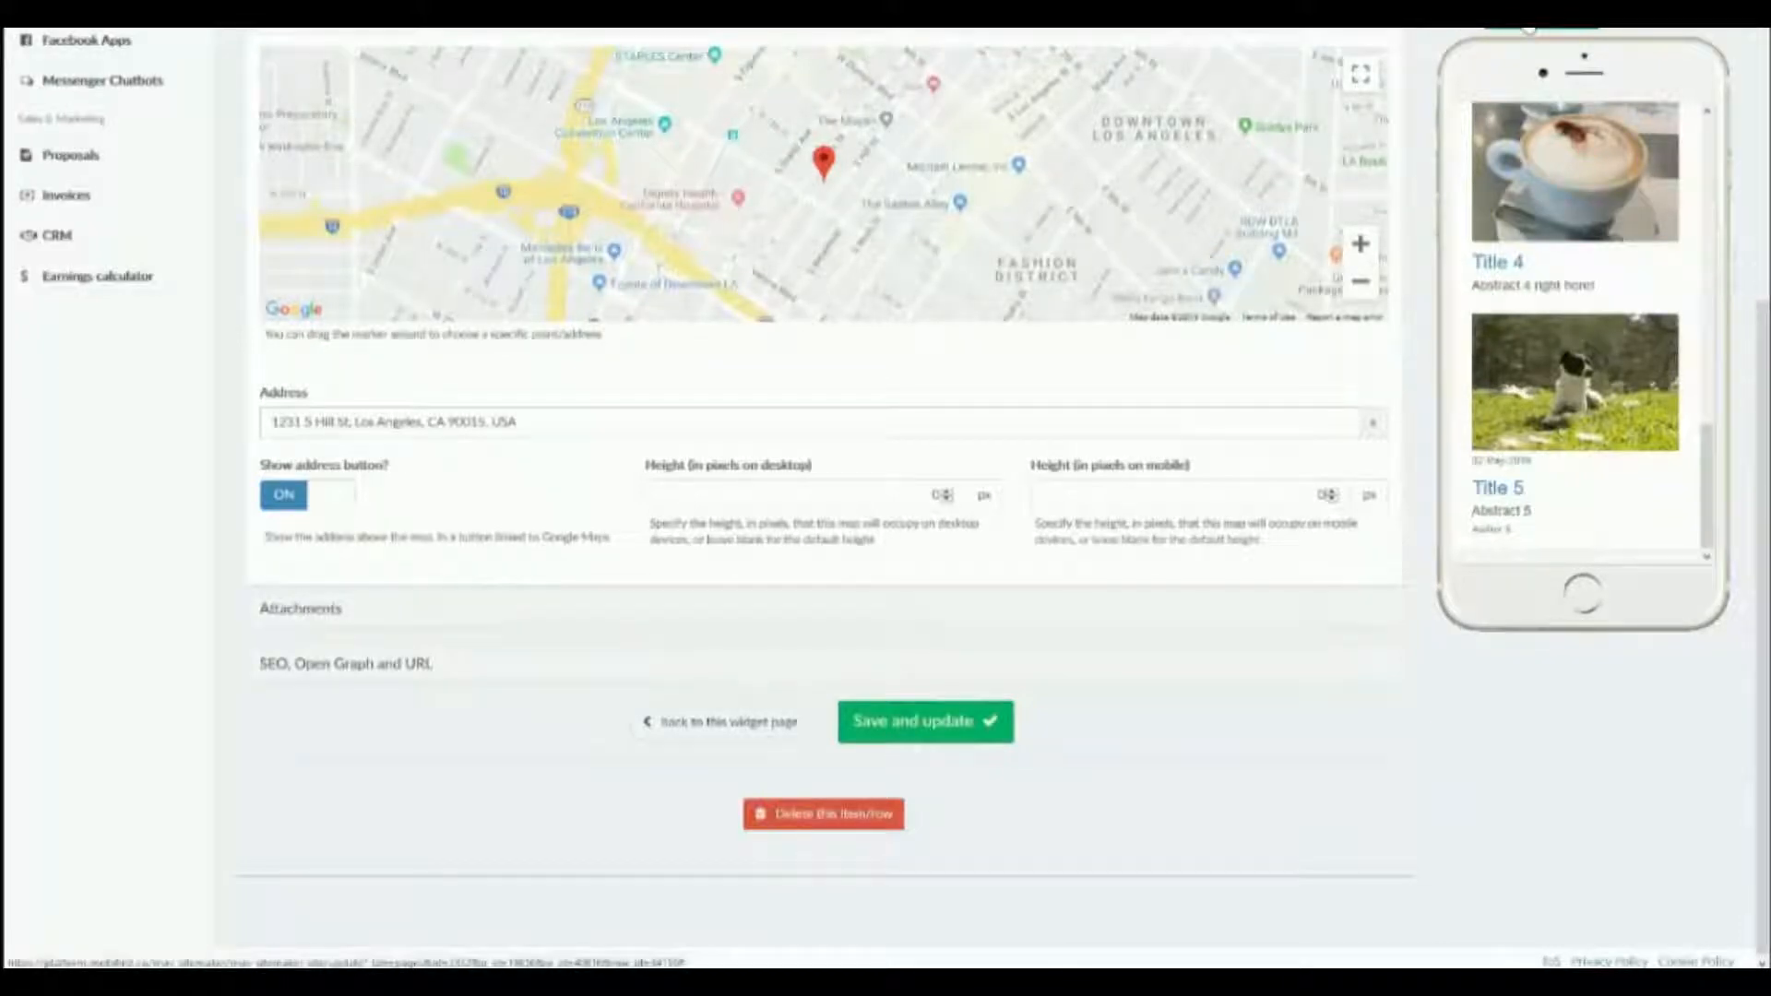
View the item's attachment settings and save the item.
{"action": "left_click", "coordinate": [298, 610]}
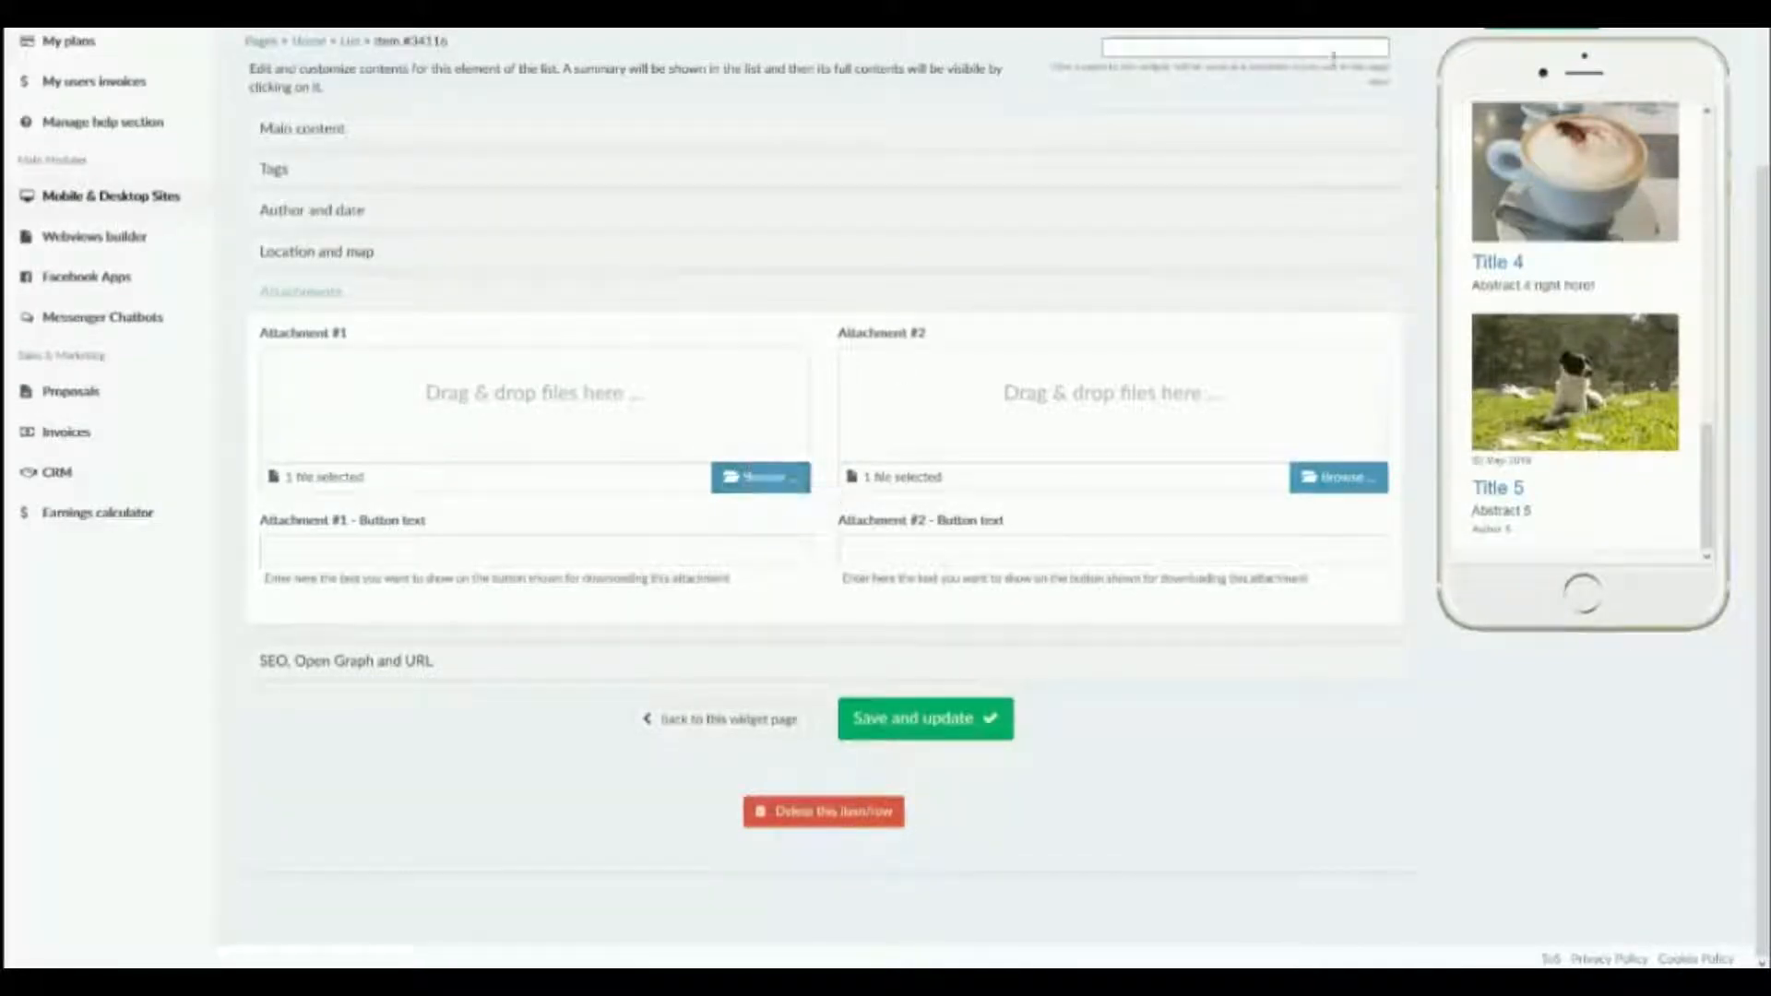
{"action": "scroll", "coordinate": [1291, 277], "scroll_direction": "up", "scroll_amount": 1}
{"action": "left_click", "coordinate": [1573, 83]}
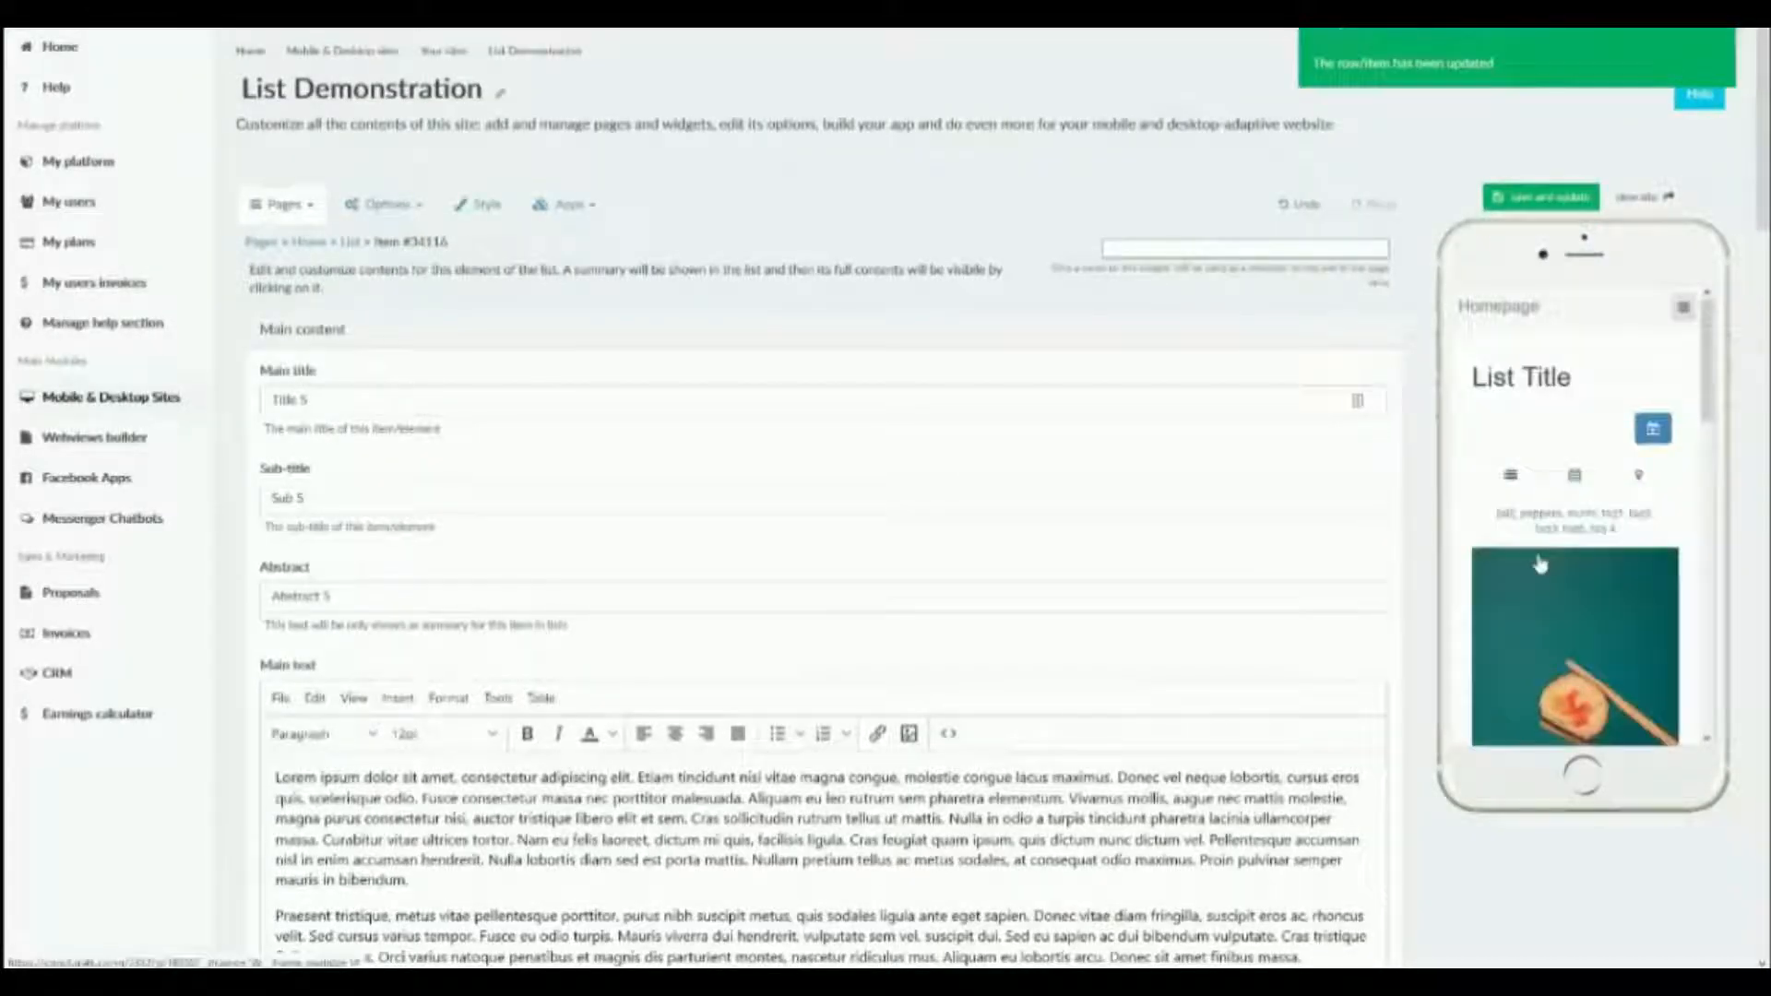
Open the Title 5 item in the phone preview and check the address and map on its detail page.
{"action": "scroll", "coordinate": [1539, 559], "scroll_direction": "down", "scroll_amount": 10}
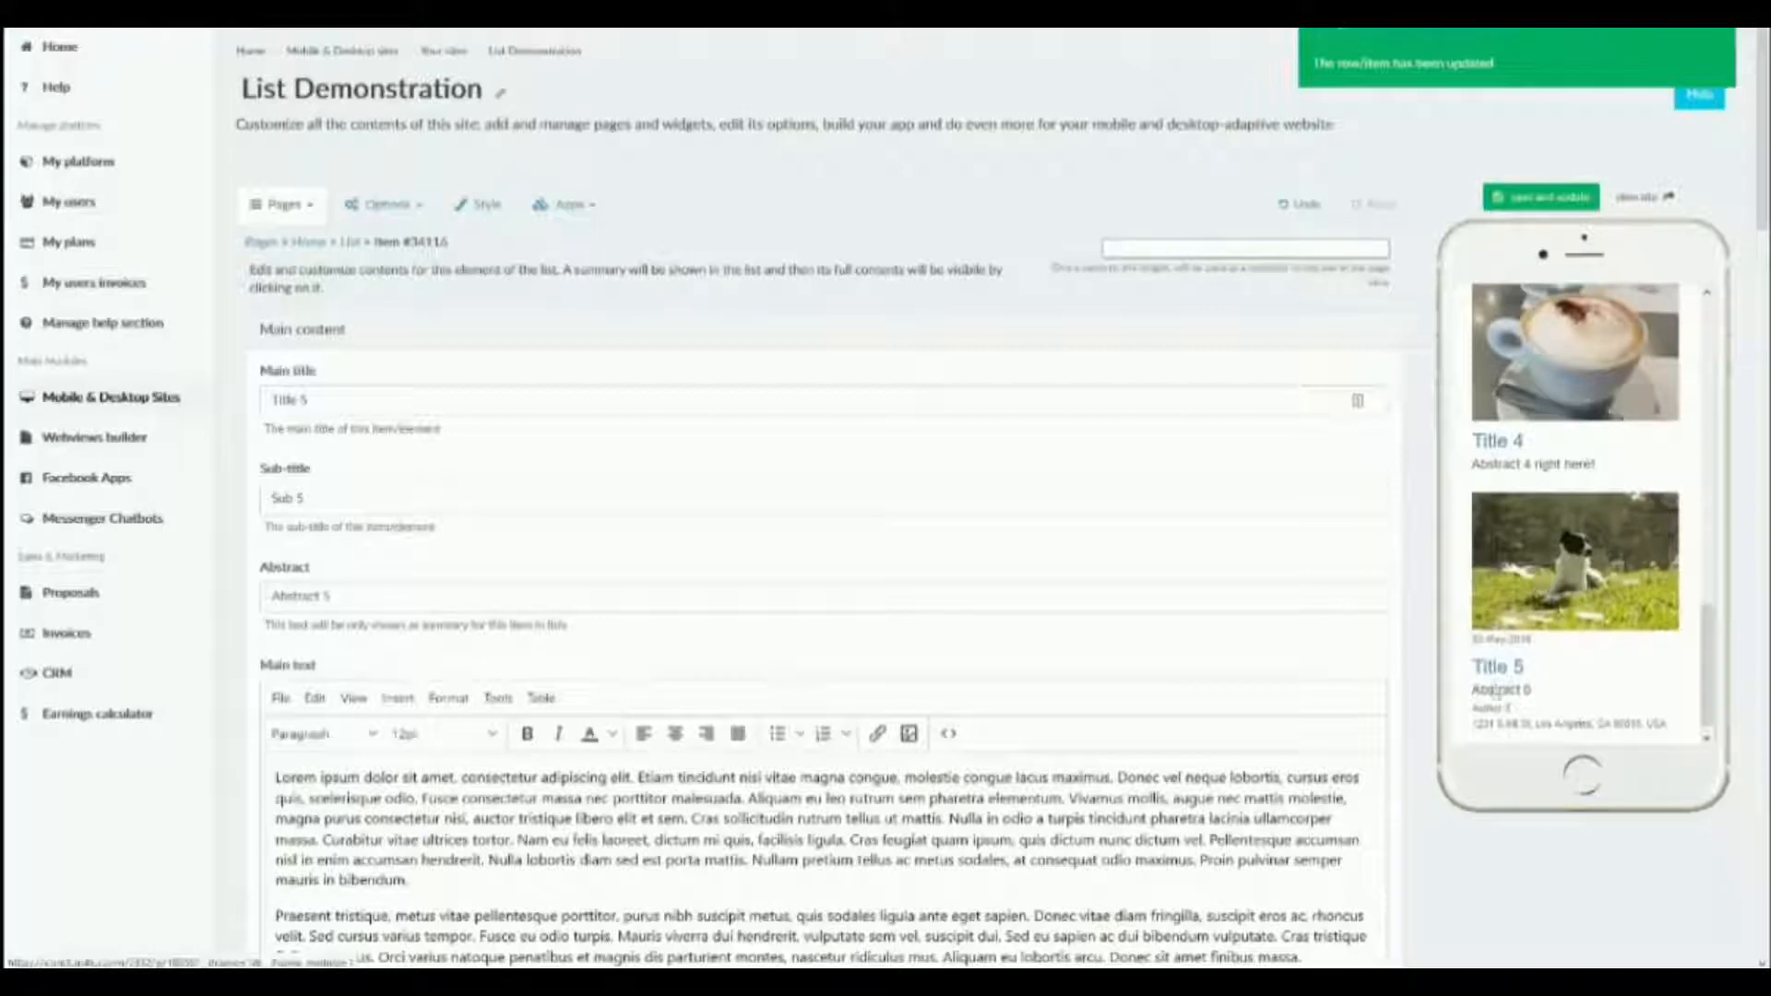
{"action": "left_click", "coordinate": [1494, 670]}
{"action": "scroll", "coordinate": [1513, 615], "scroll_direction": "down", "scroll_amount": 8}
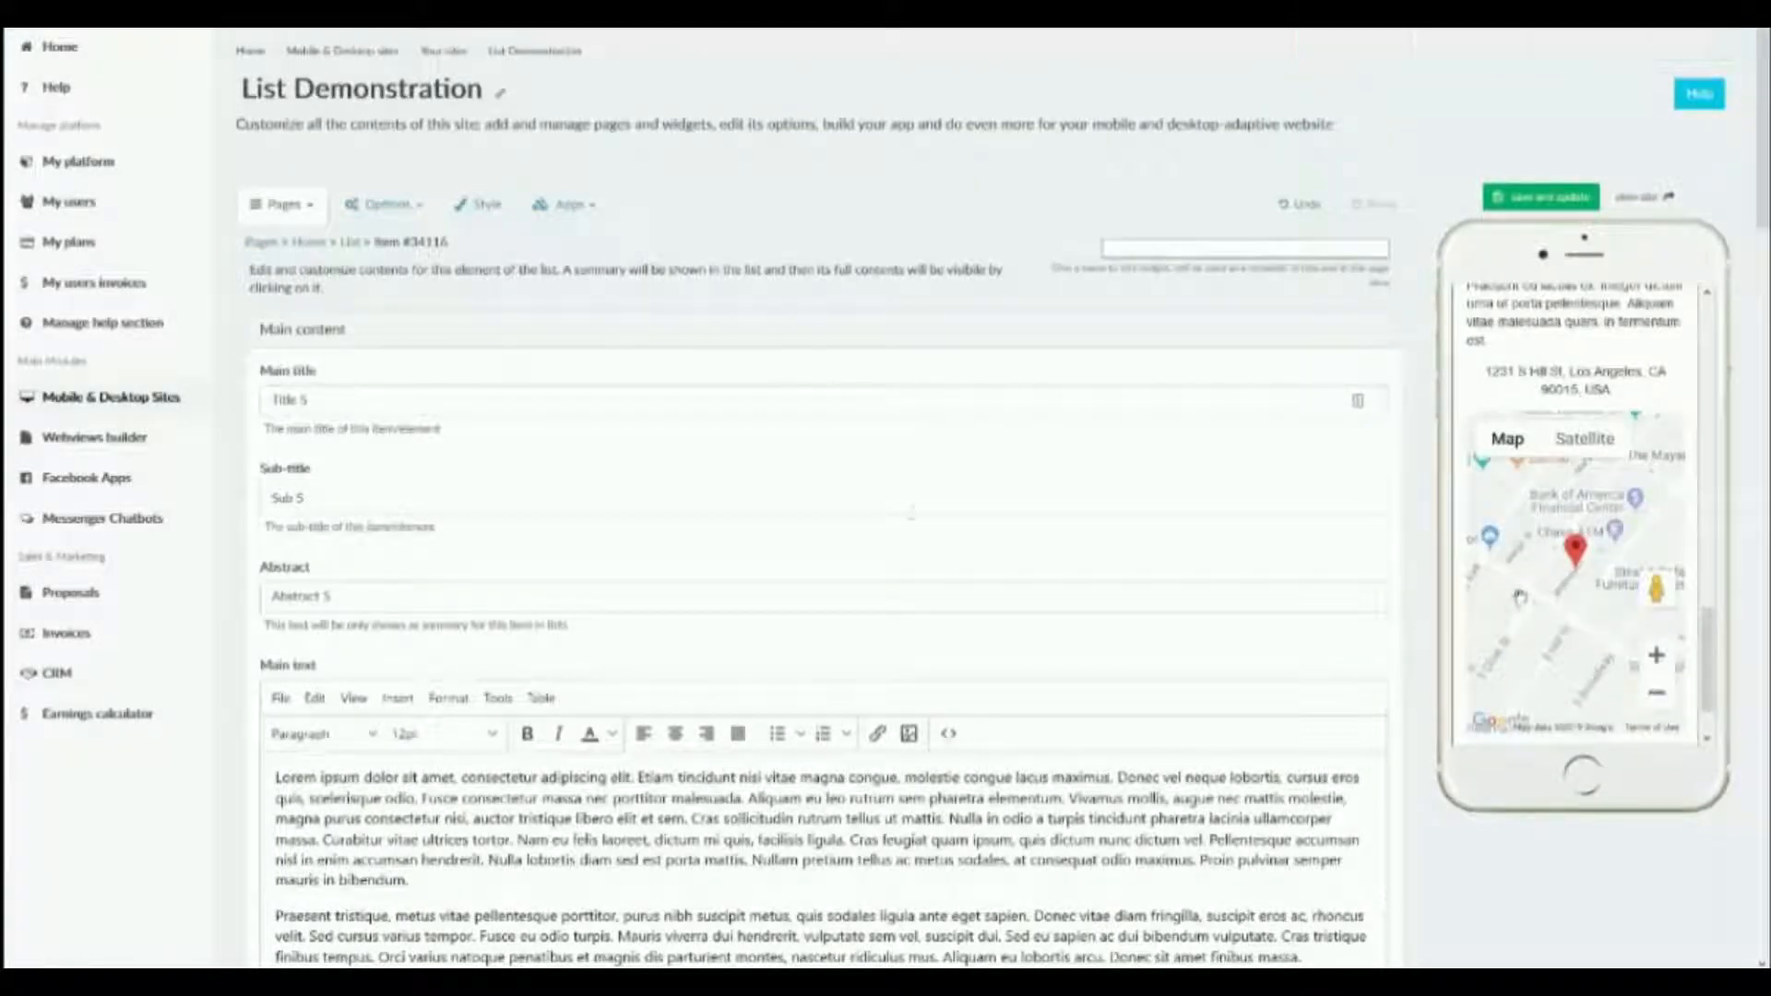
{"action": "scroll", "coordinate": [886, 515], "scroll_direction": "down", "scroll_amount": 10}
{"action": "scroll", "coordinate": [885, 514], "scroll_direction": "down", "scroll_amount": 15}
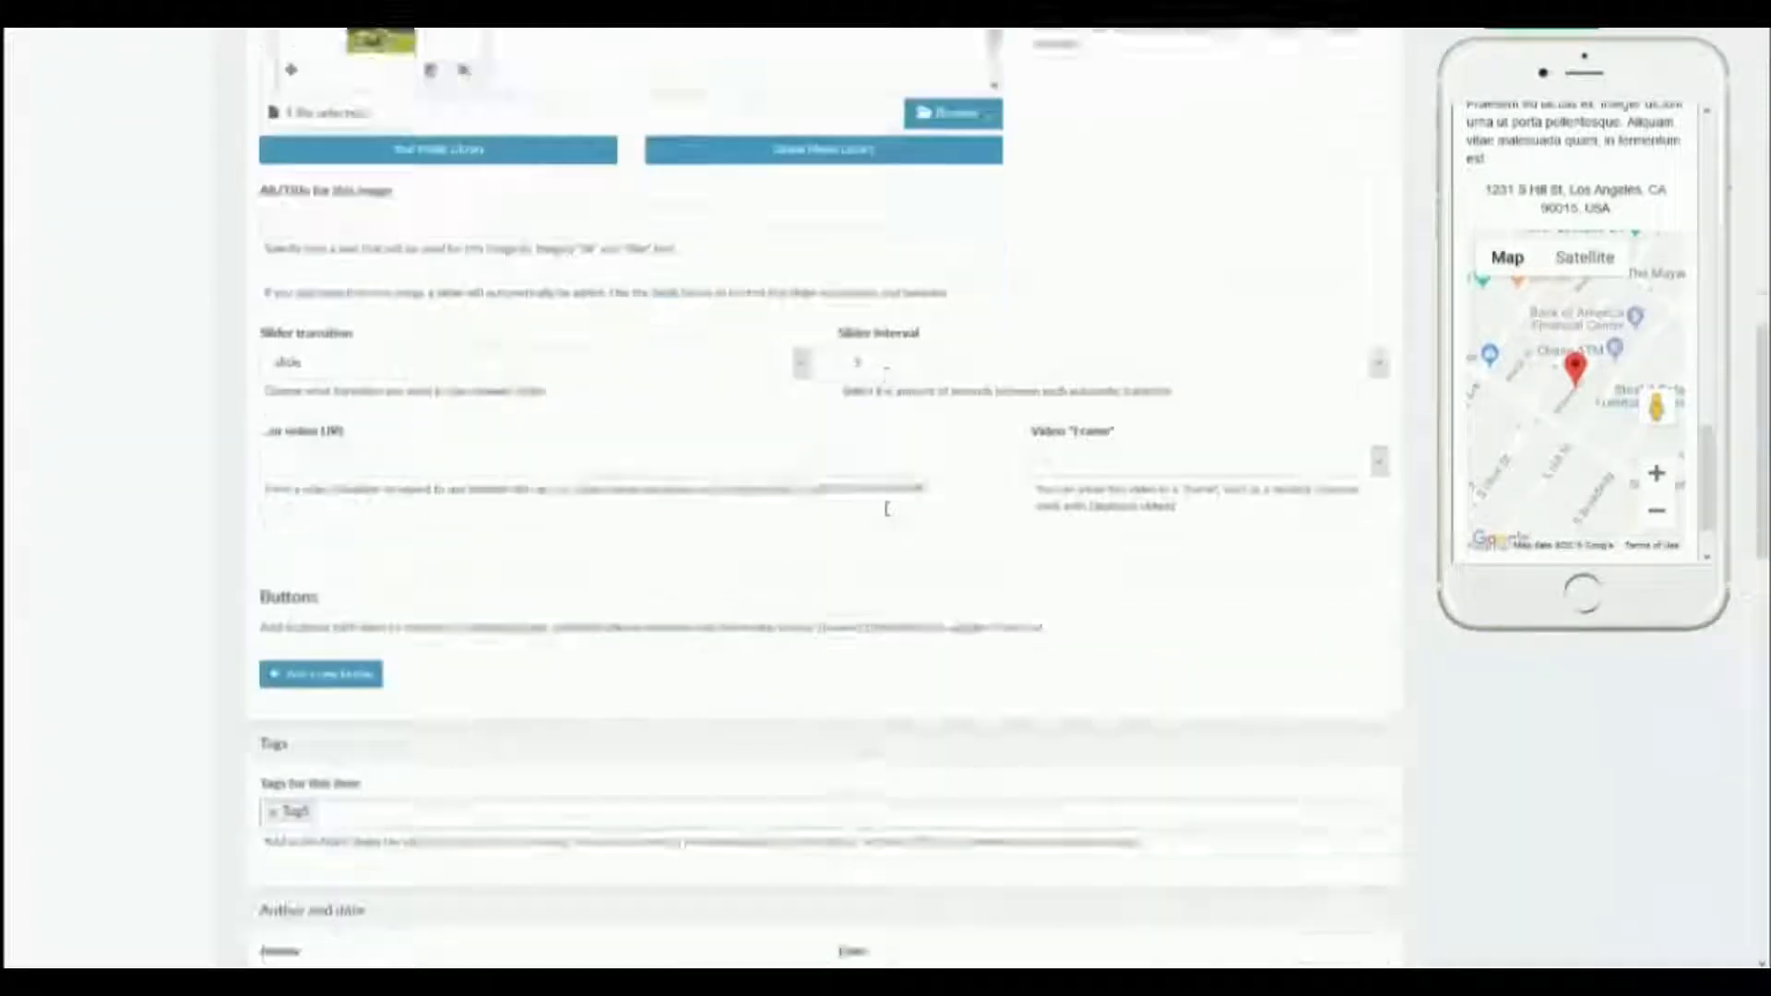
Save the Title 5 item after reviewing its settings and return to the List widget's page.
{"action": "scroll", "coordinate": [886, 515], "scroll_direction": "down", "scroll_amount": 6}
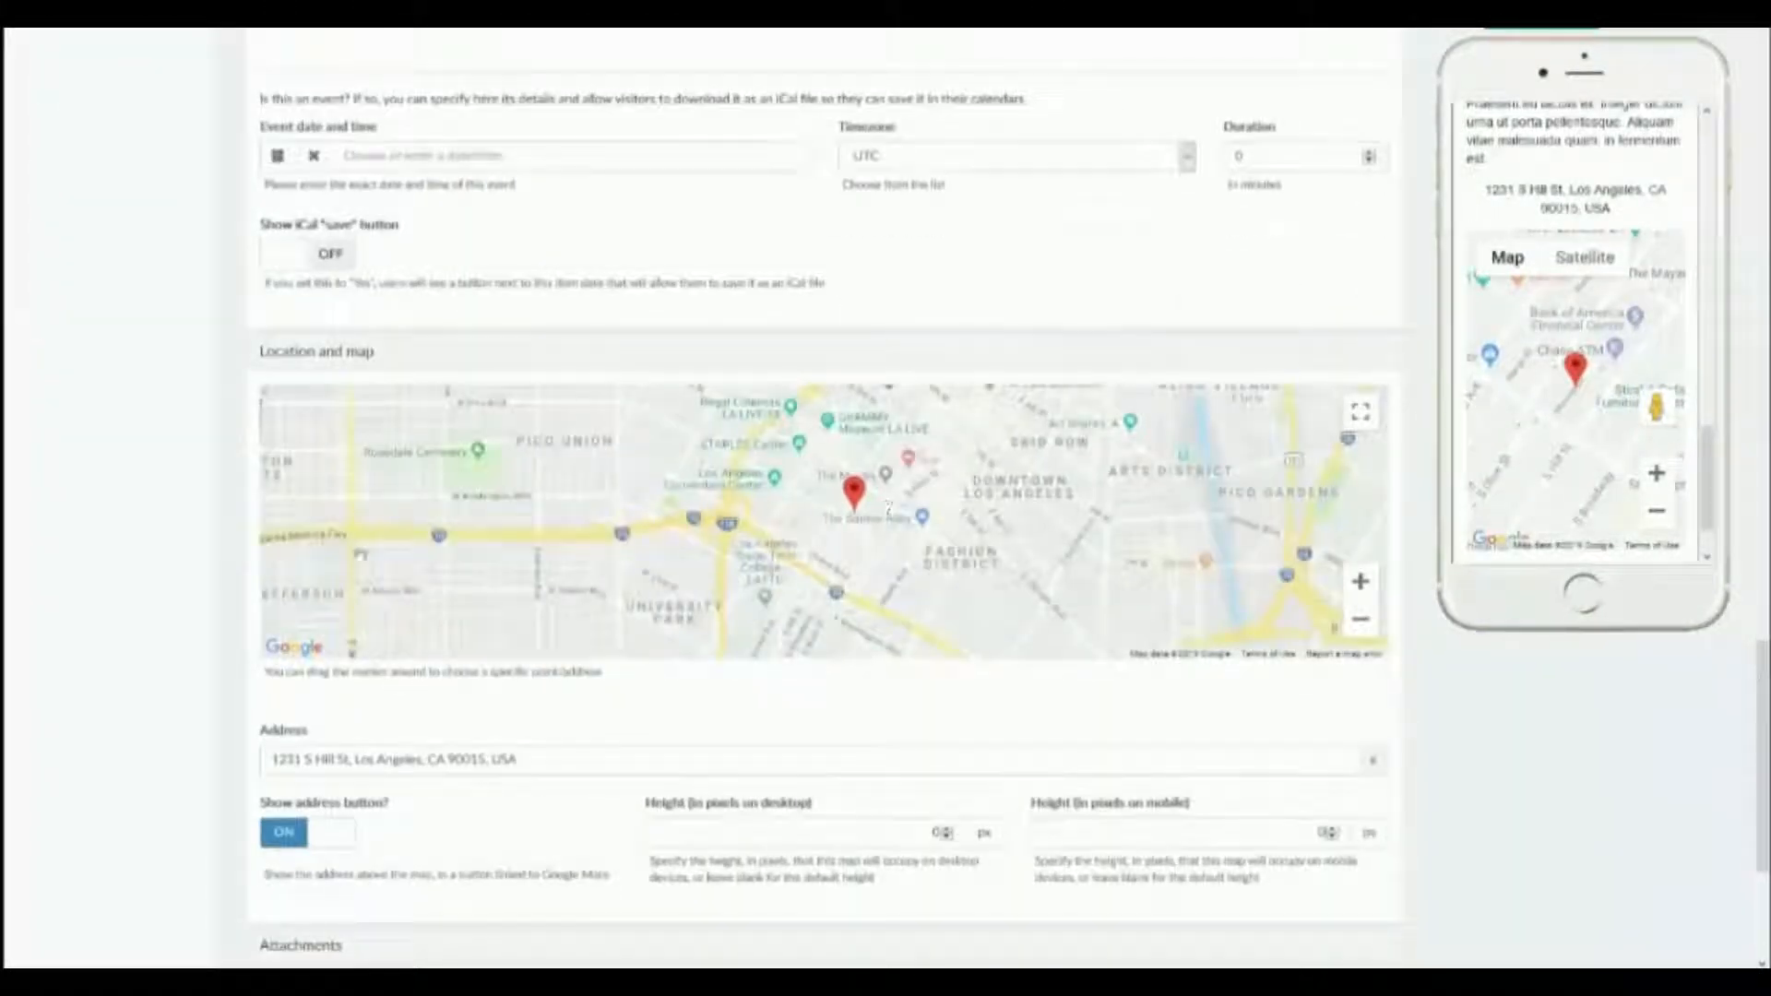
{"action": "scroll", "coordinate": [888, 506], "scroll_direction": "down", "scroll_amount": 2}
{"action": "scroll", "coordinate": [116, 655], "scroll_direction": "down", "scroll_amount": 3}
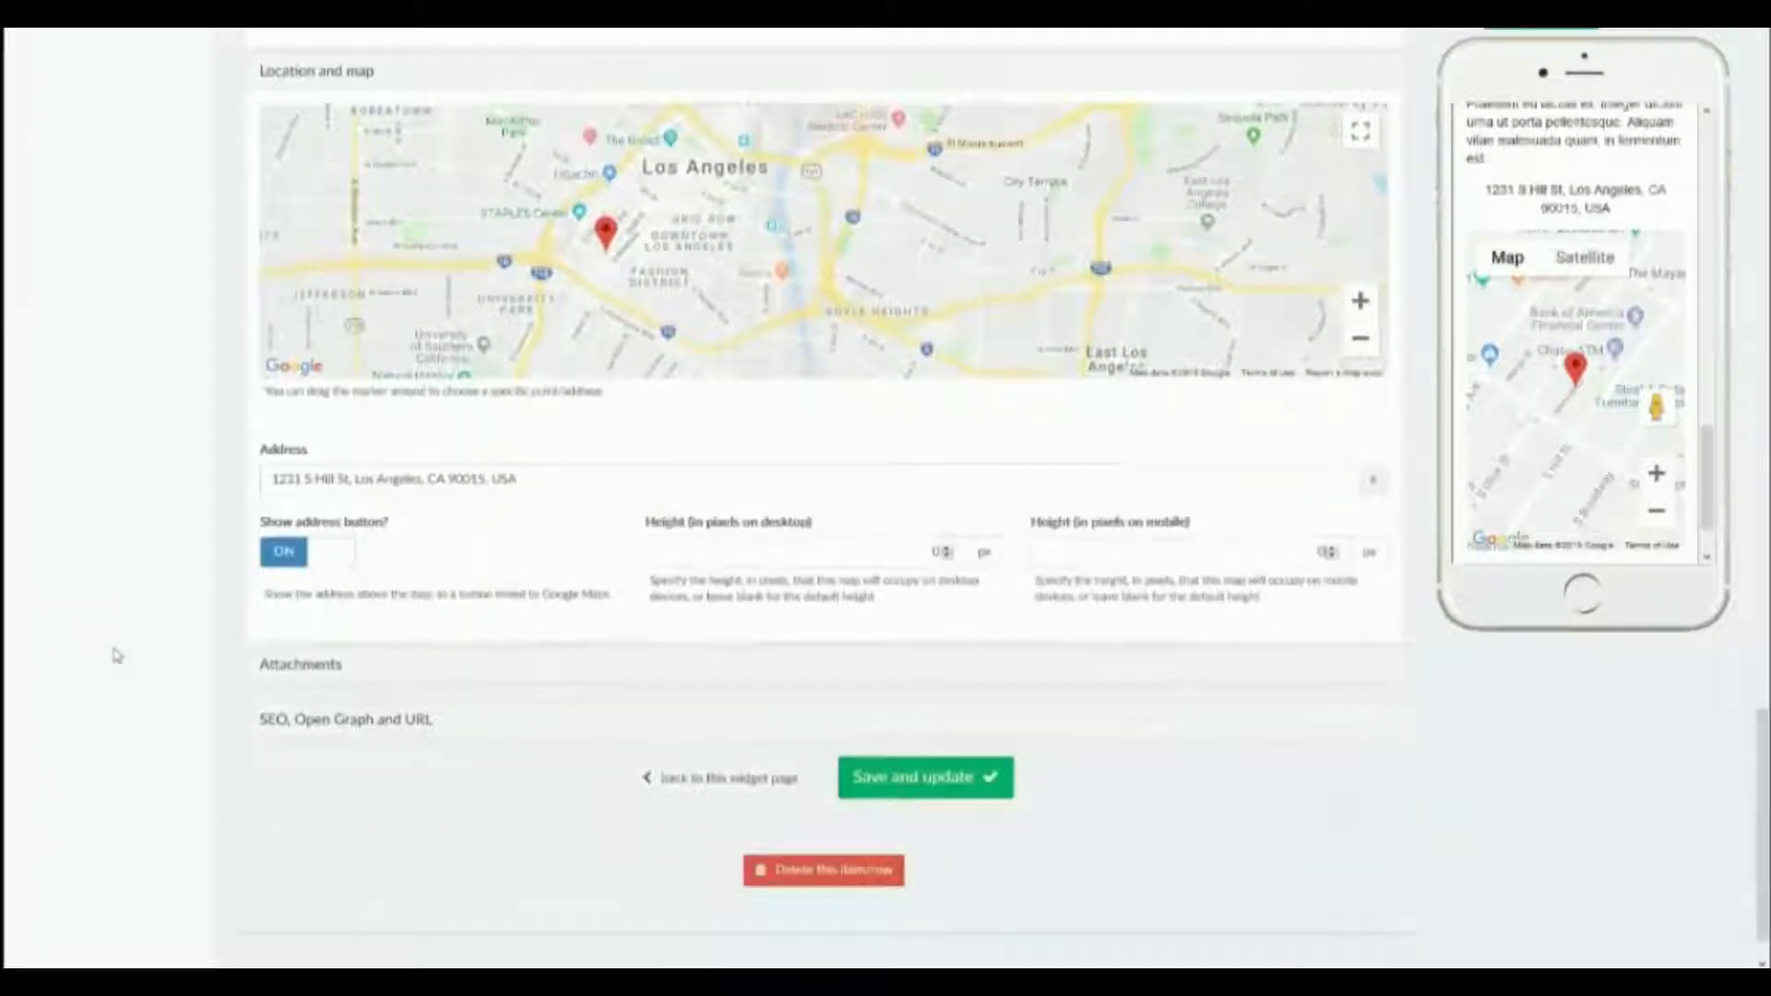
{"action": "left_click", "coordinate": [898, 778]}
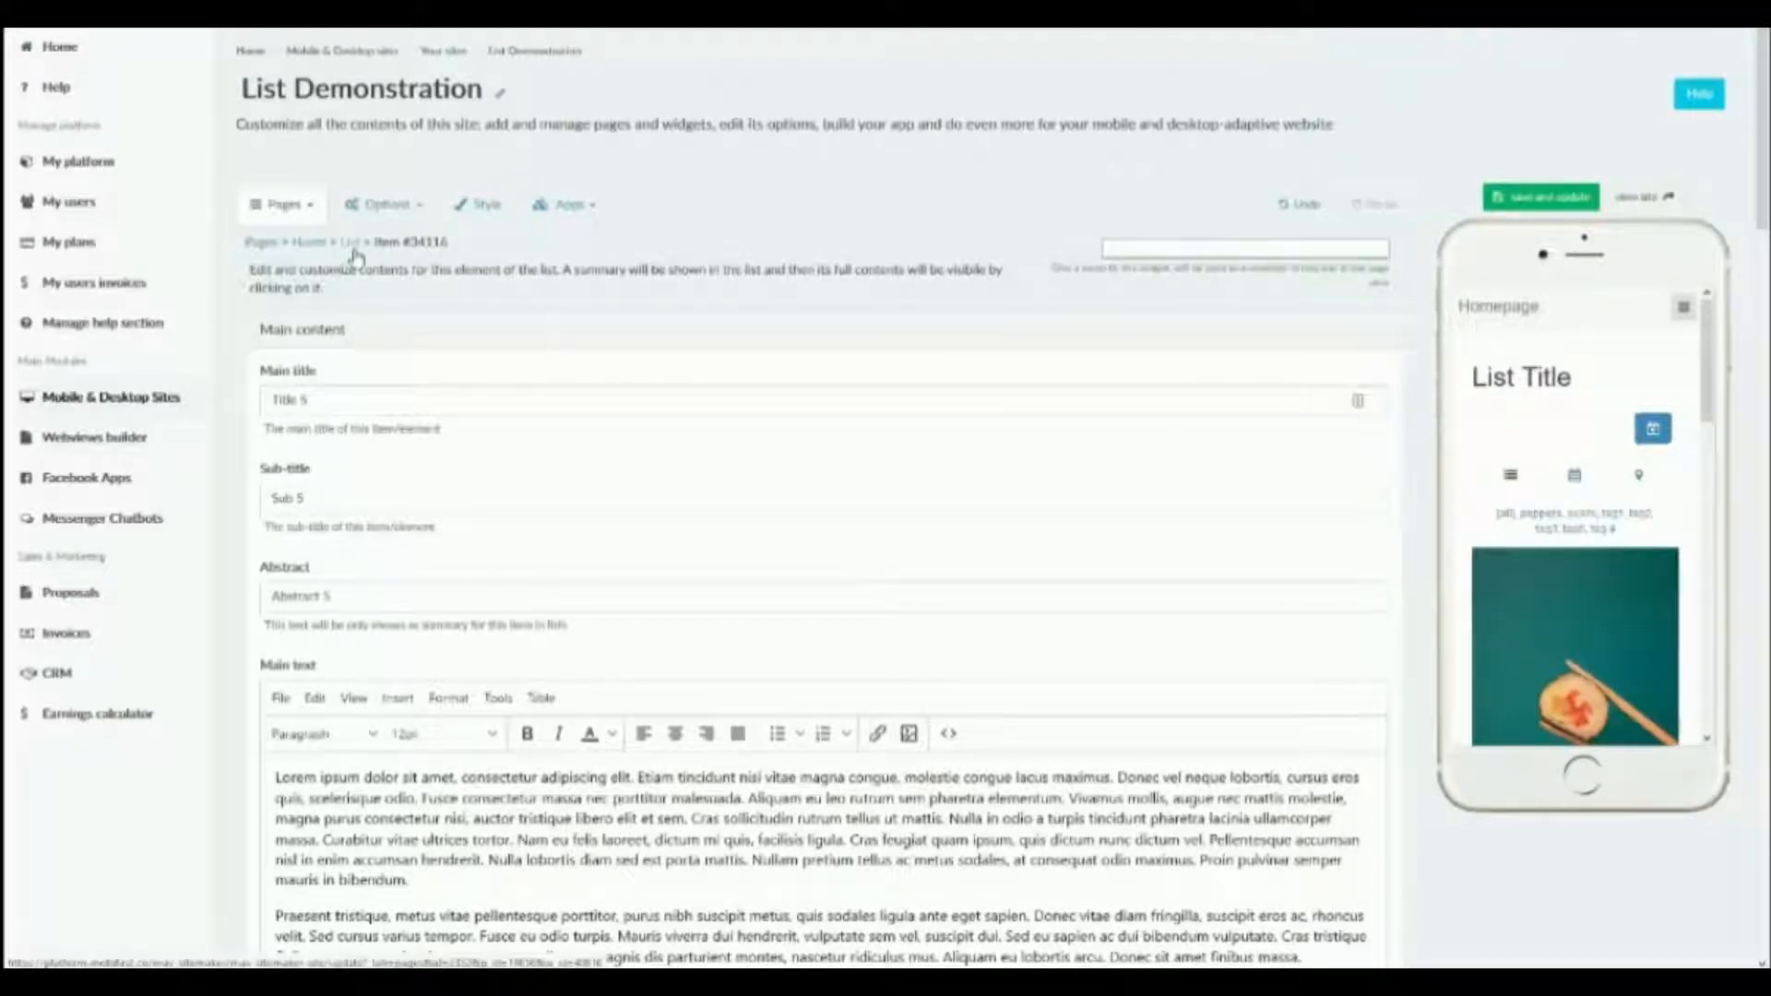
{"action": "left_click", "coordinate": [356, 252]}
{"action": "left_click", "coordinate": [356, 253]}
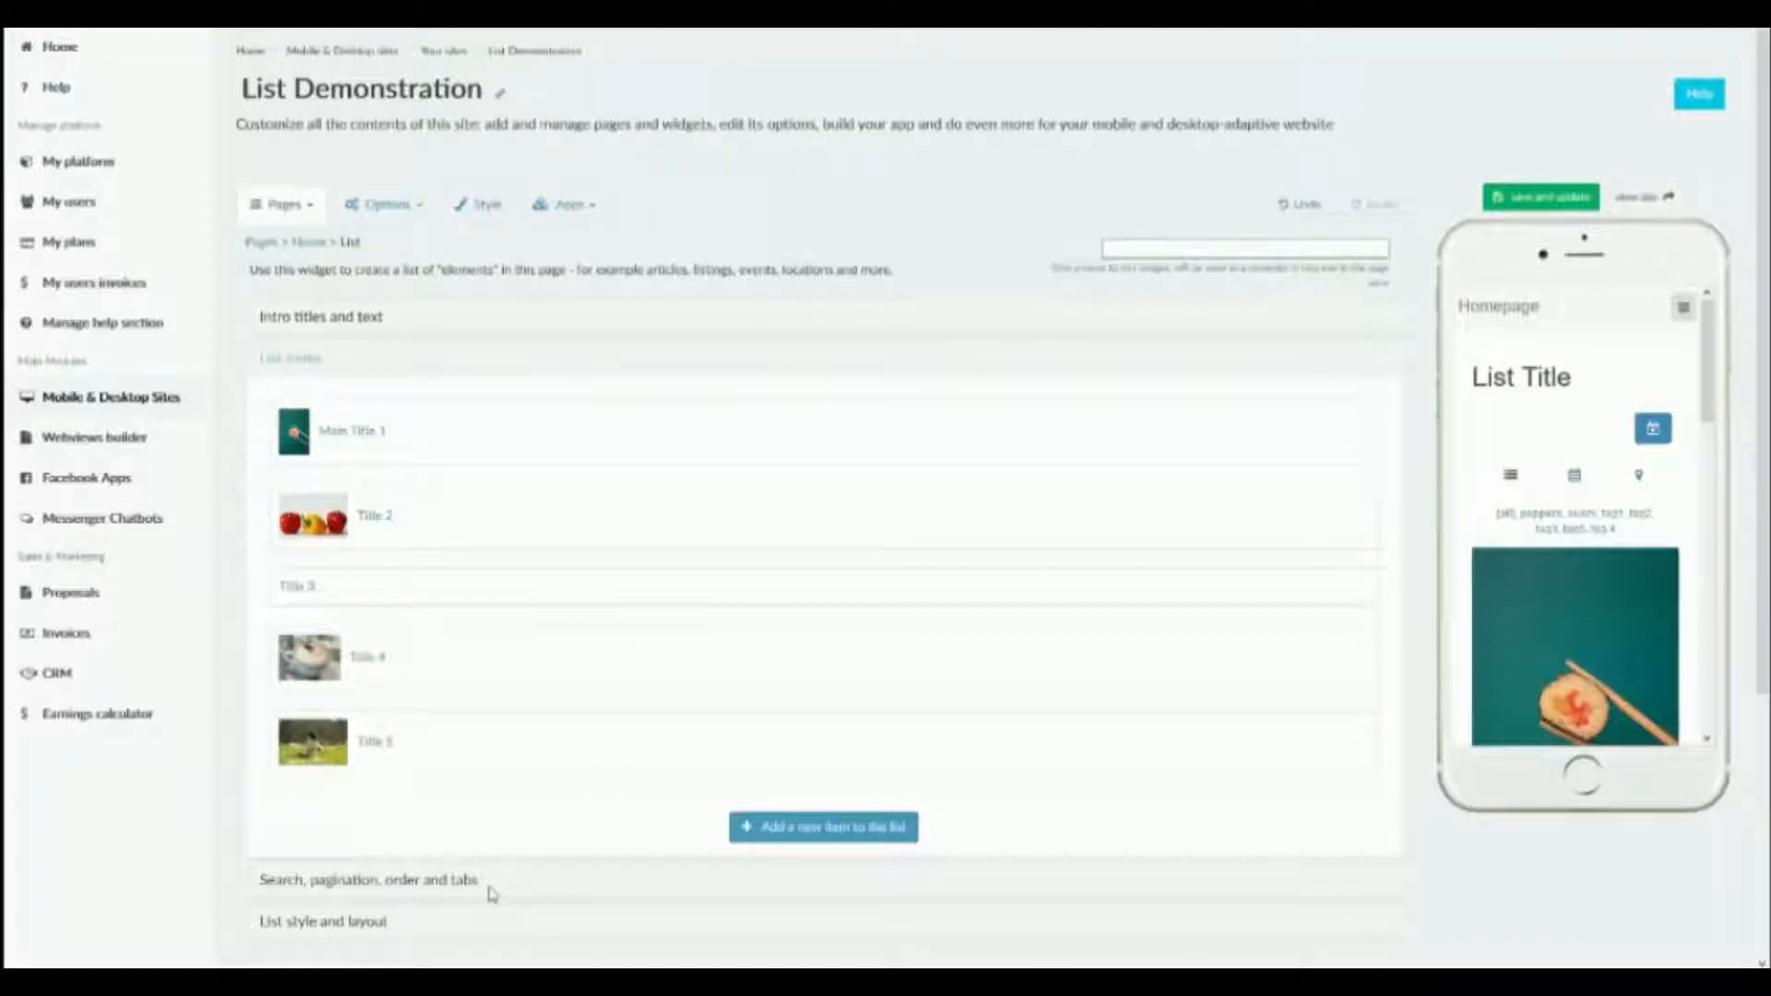
Turn on the list's search form, save the widget and check the search field in the phone preview.
{"action": "left_click", "coordinate": [455, 887]}
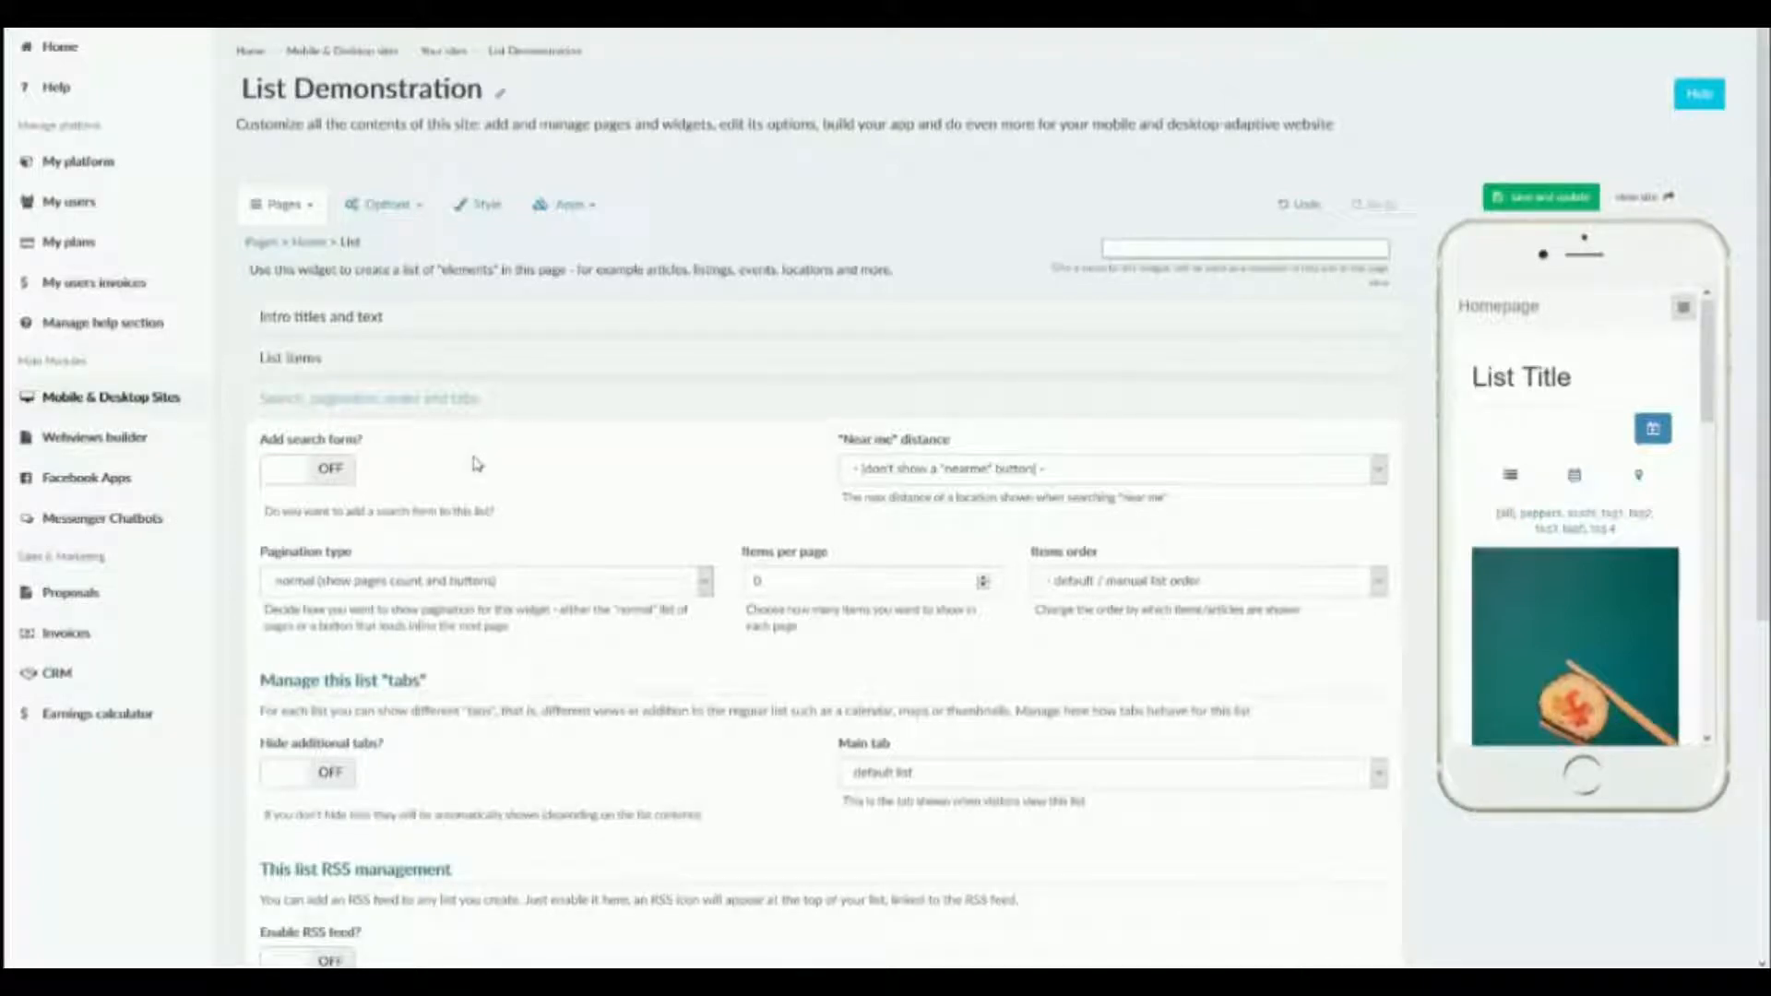
{"action": "left_click", "coordinate": [338, 471]}
{"action": "left_click", "coordinate": [1515, 199]}
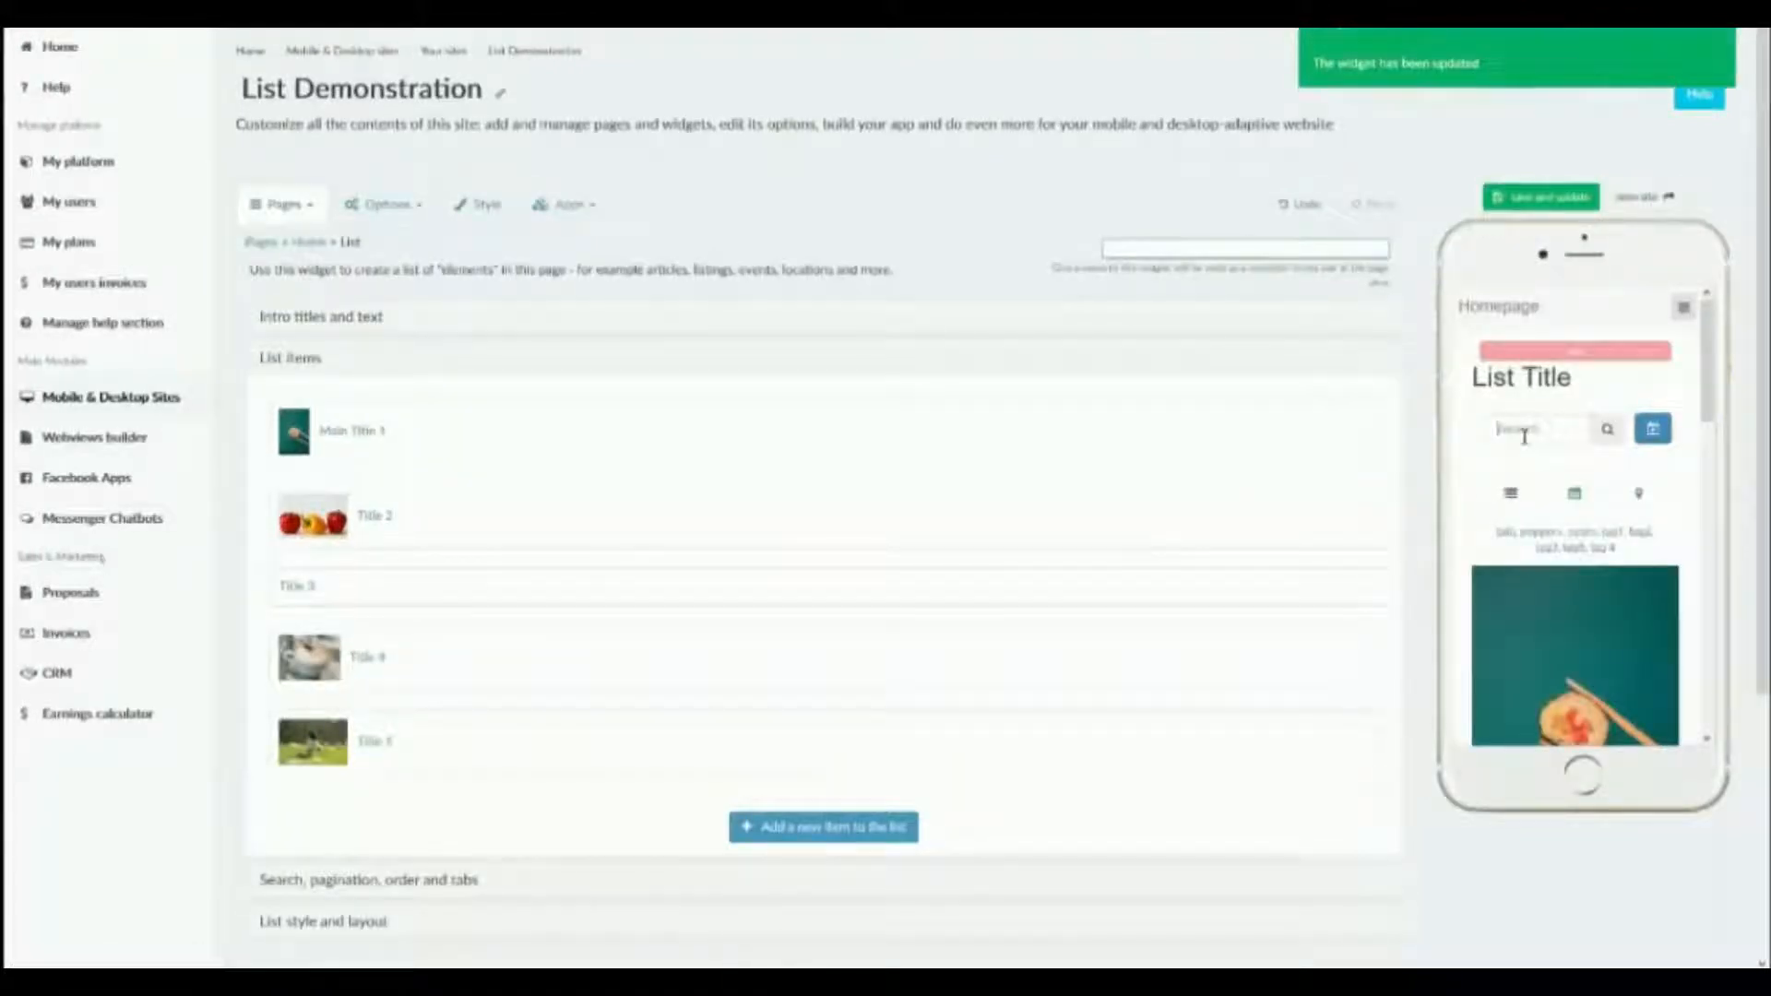
{"action": "left_click", "coordinate": [1524, 437]}
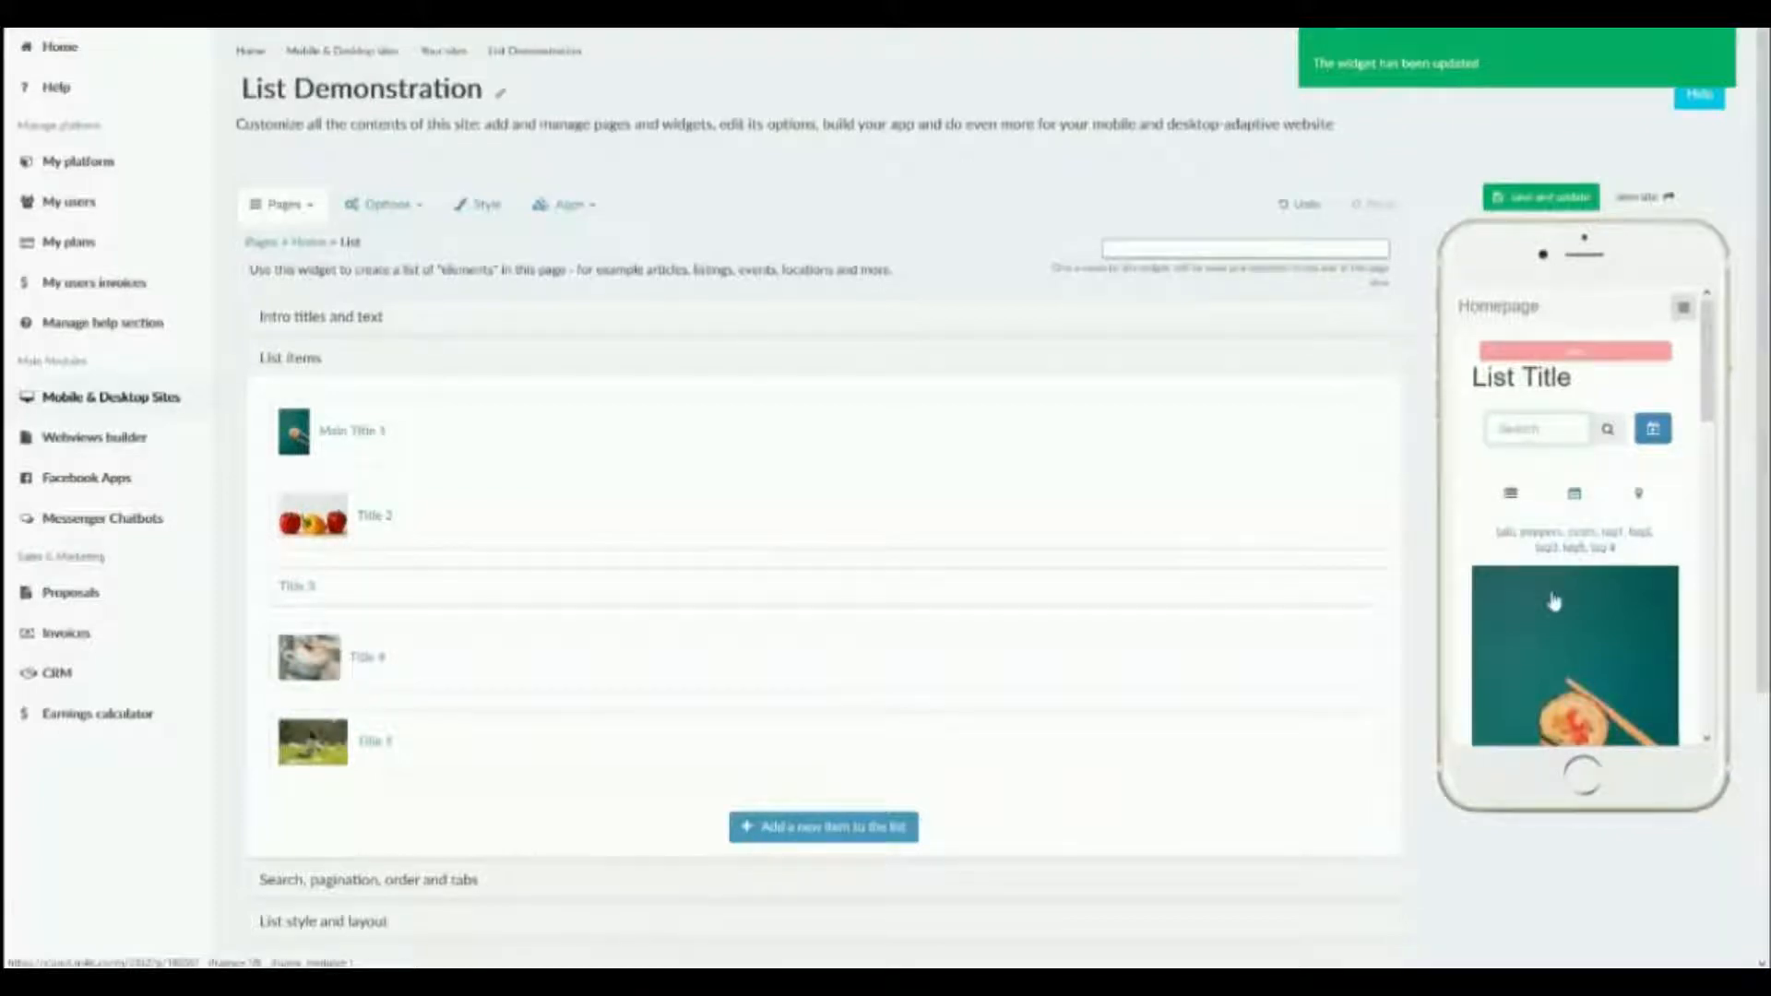
{"action": "scroll", "coordinate": [1554, 602], "scroll_direction": "down", "scroll_amount": 3}
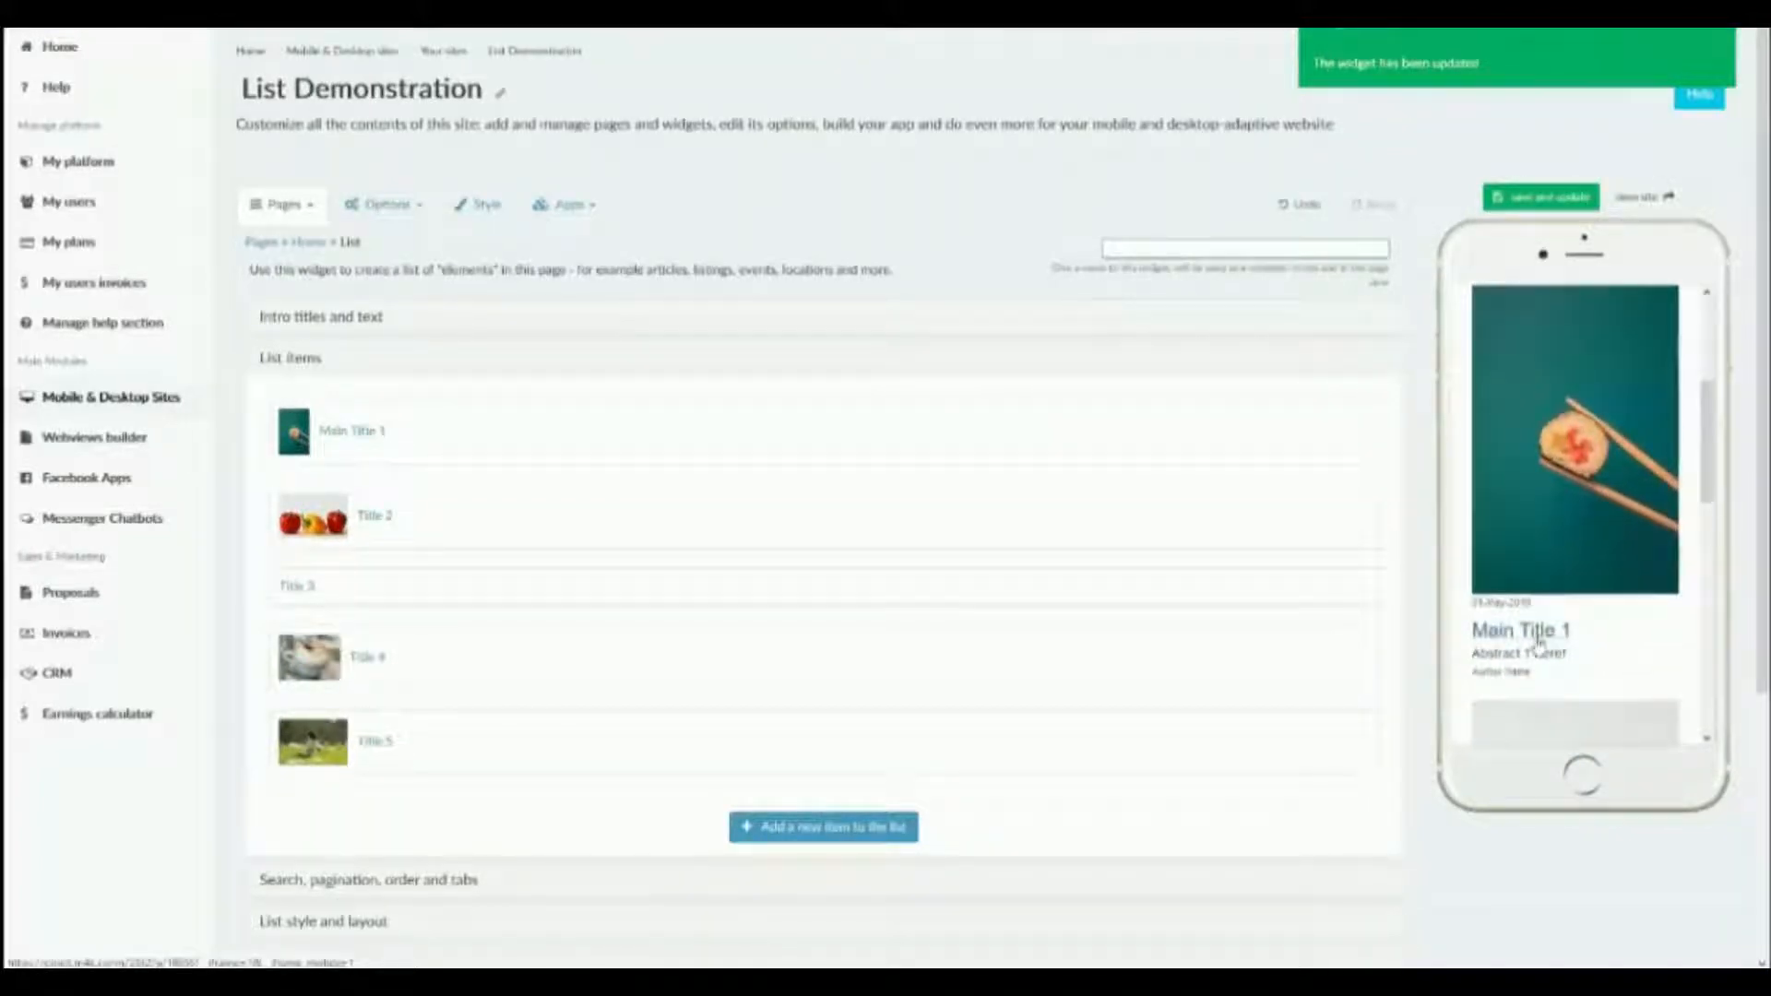
Set the list's items per page to 2 and save the widget.
{"action": "left_click", "coordinate": [341, 880]}
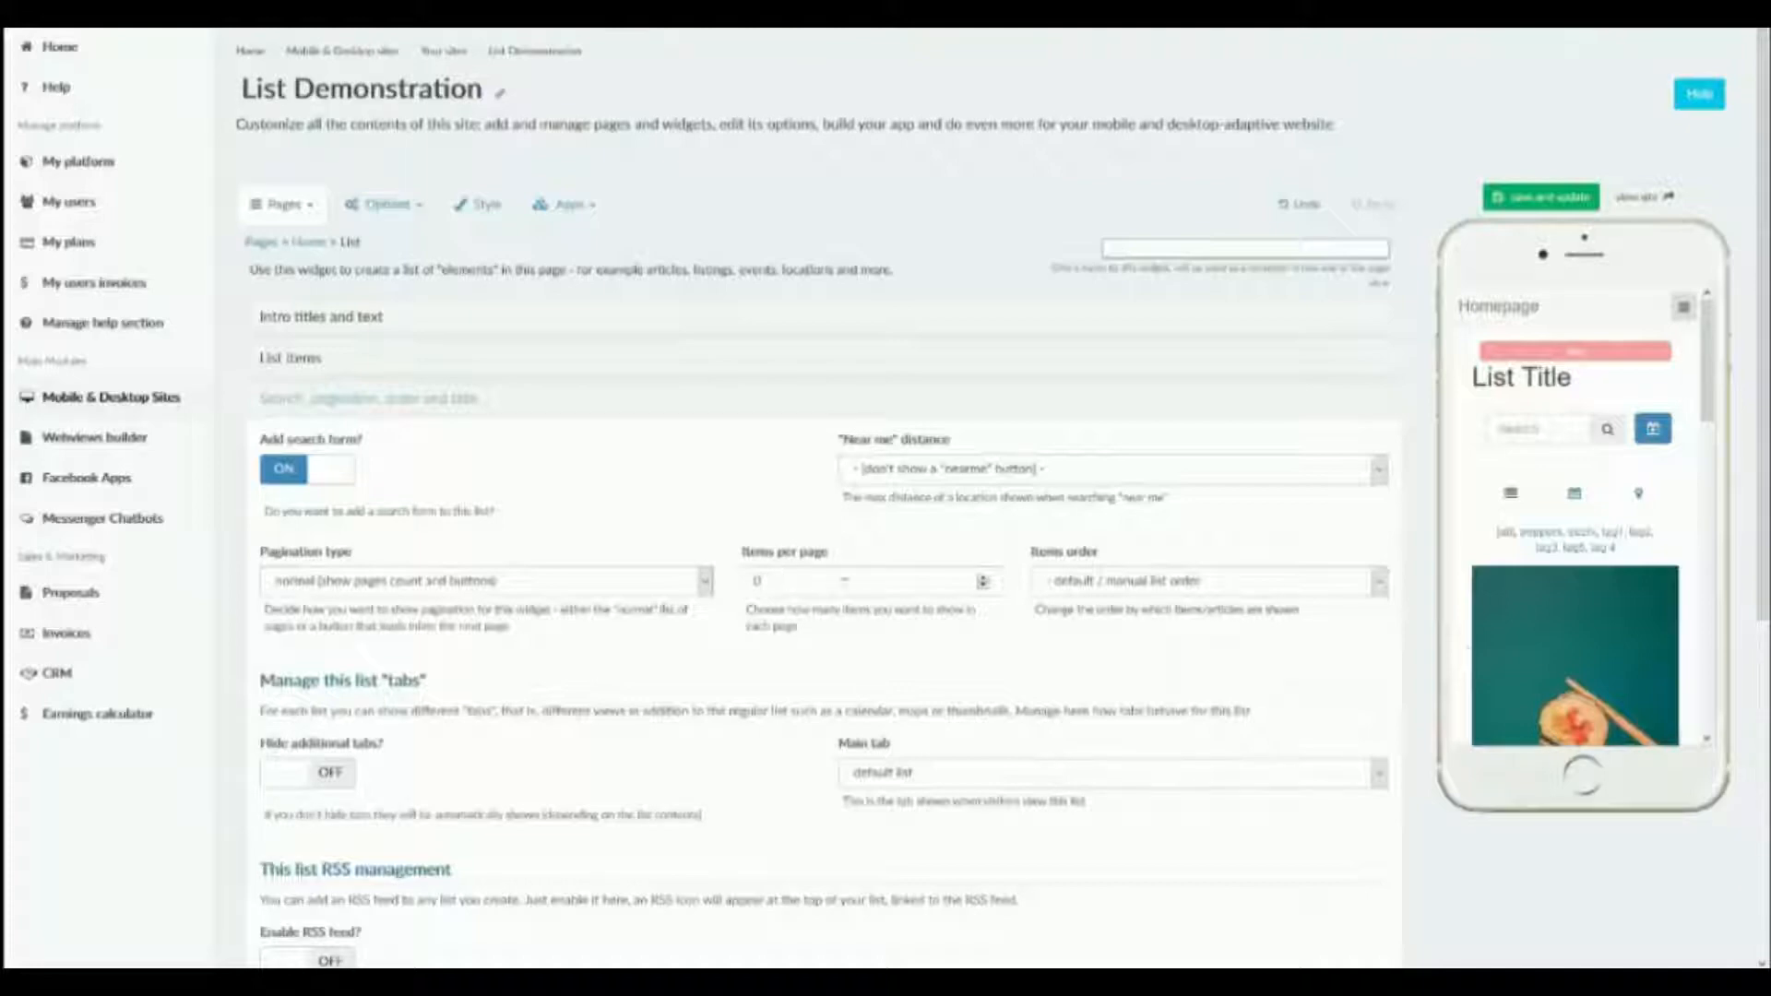
{"action": "scroll", "coordinate": [1484, 652], "scroll_direction": "down", "scroll_amount": 10}
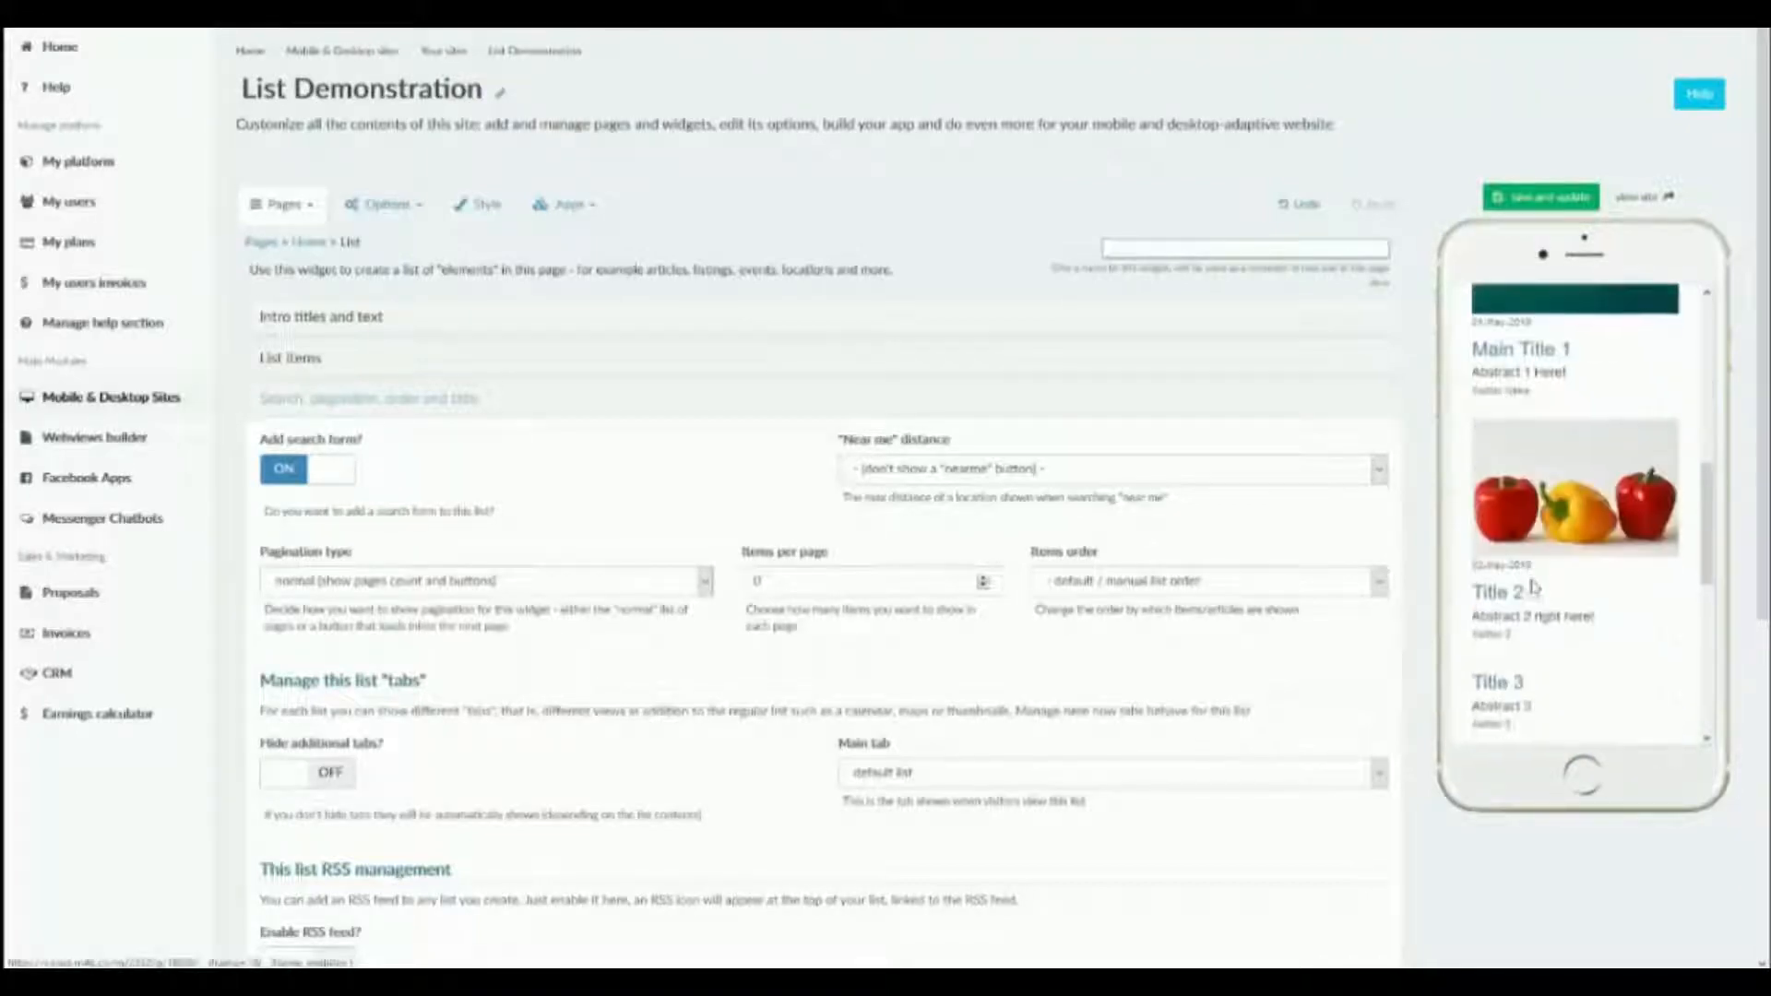
{"action": "scroll", "coordinate": [1567, 516], "scroll_direction": "down", "scroll_amount": 2}
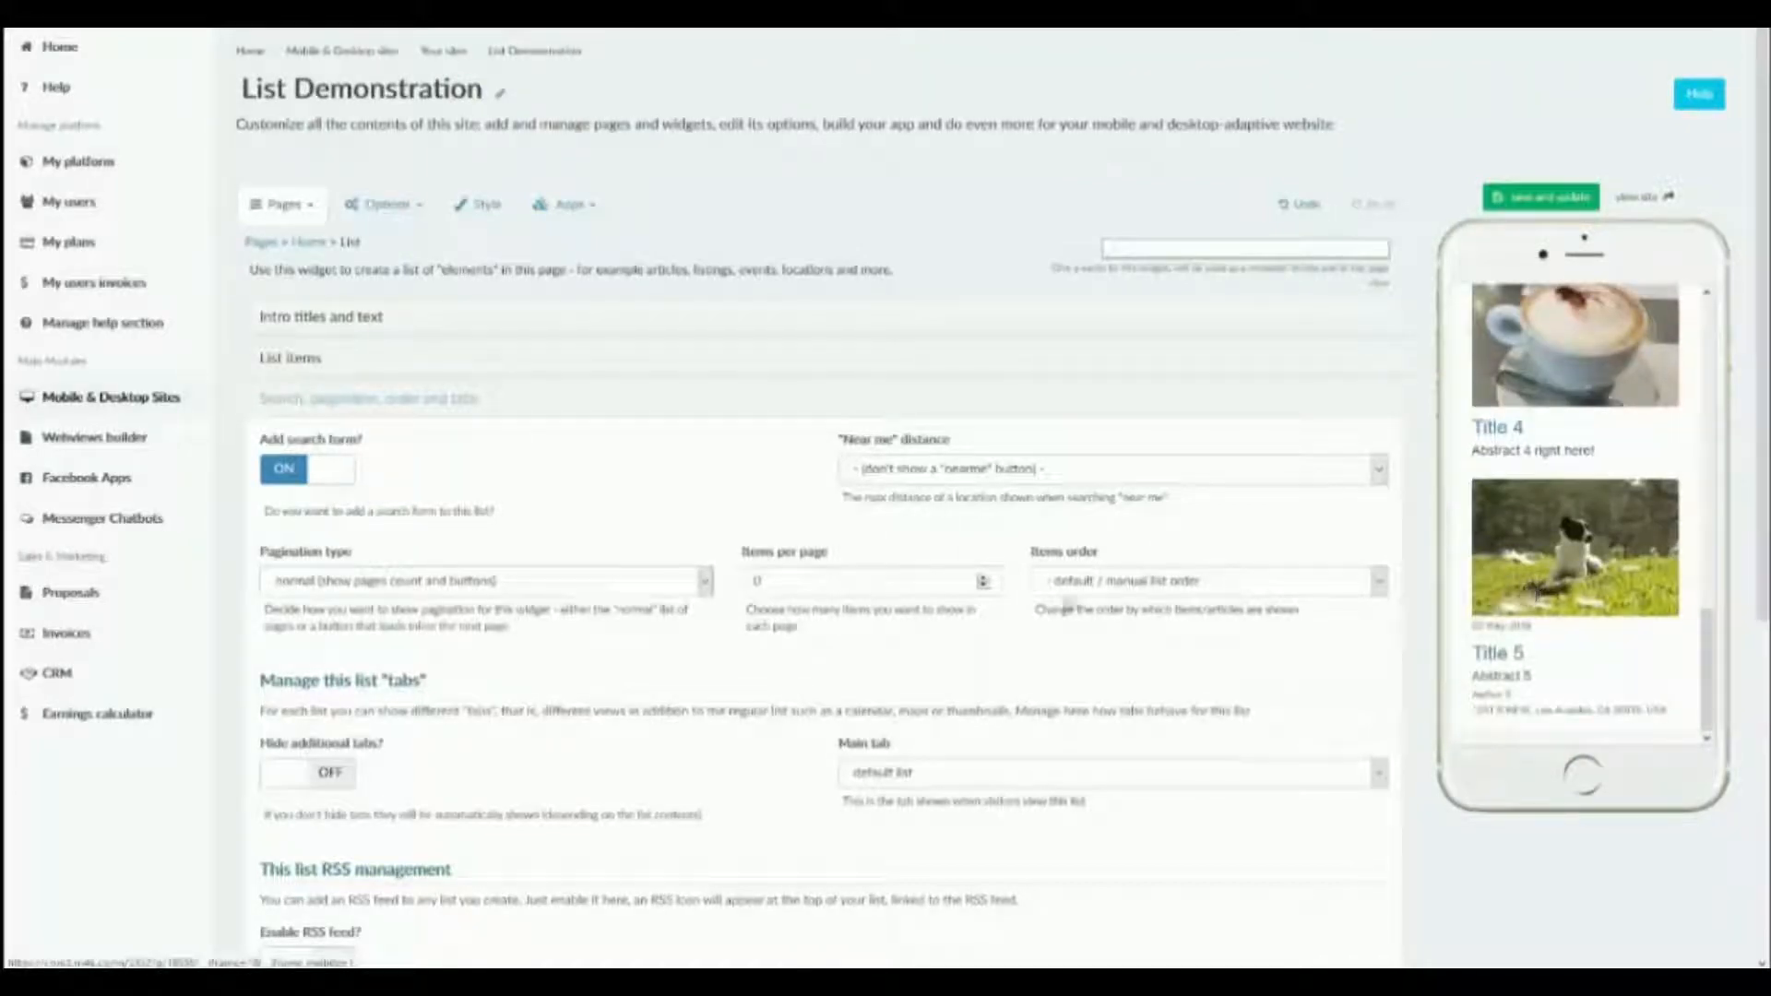
{"action": "left_click", "coordinate": [888, 585]}
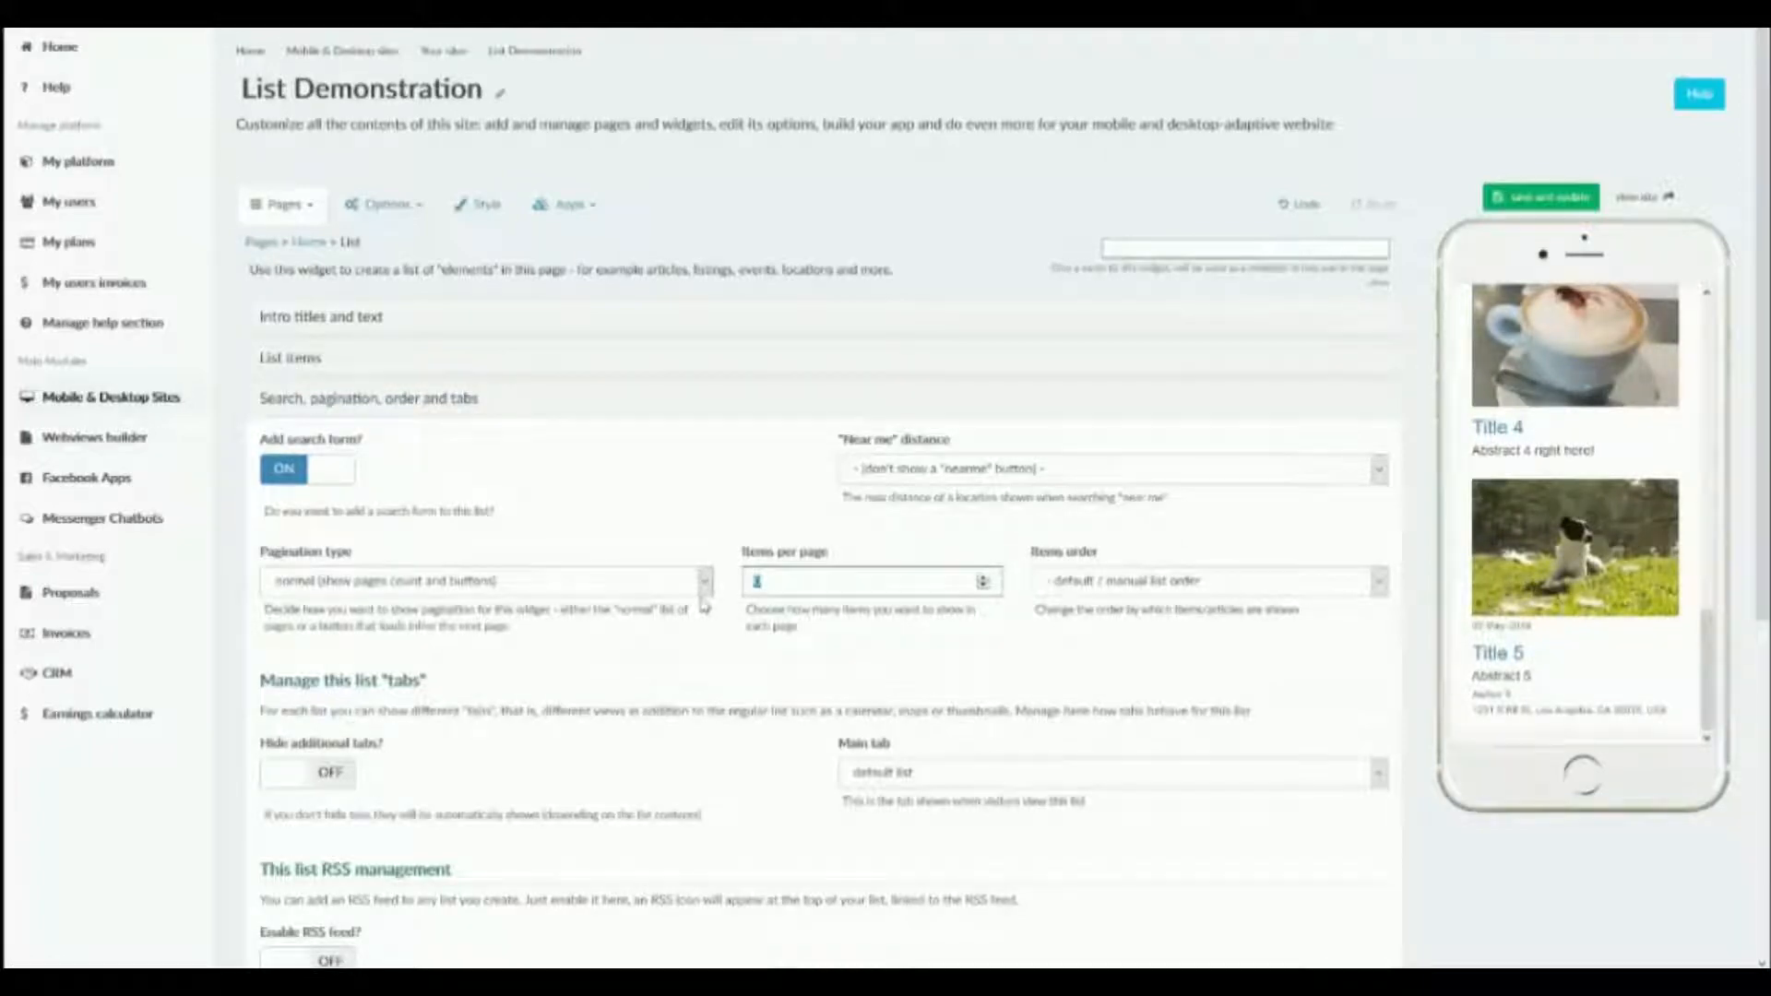
{"action": "left_click", "coordinate": [1538, 197]}
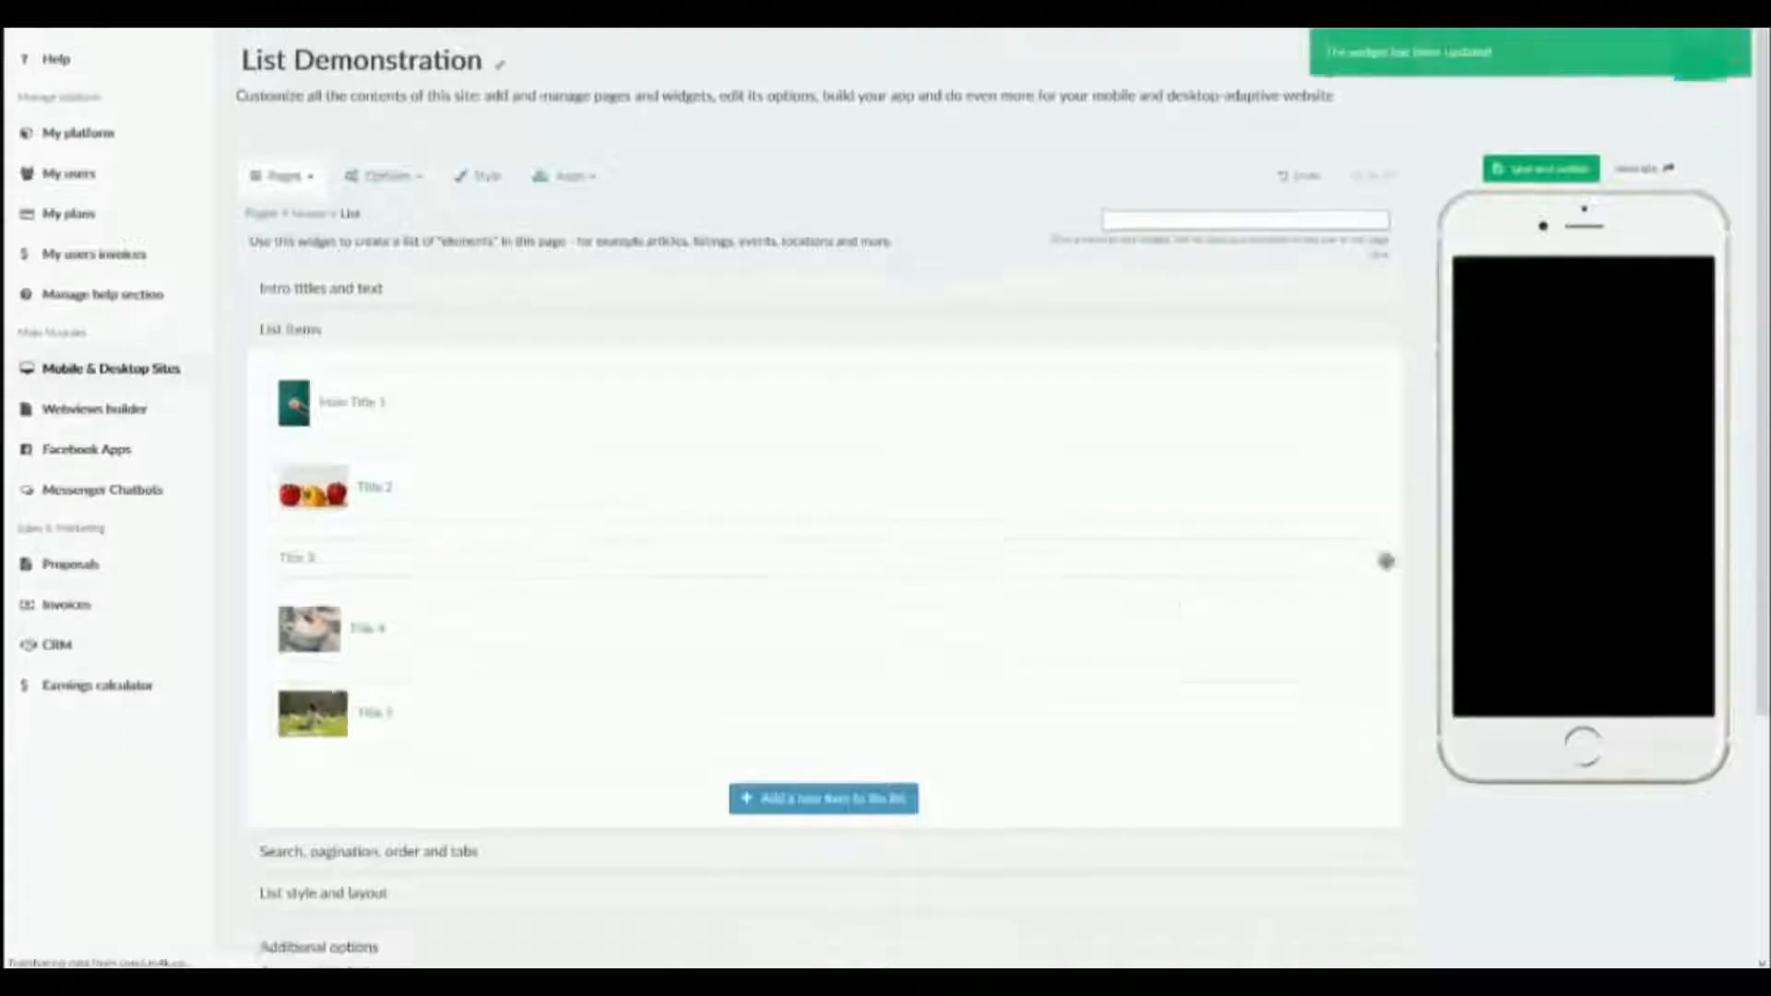
Page through the list in the phone preview until the page with the Title 5 item.
{"action": "scroll", "coordinate": [1514, 479], "scroll_direction": "down", "scroll_amount": 5}
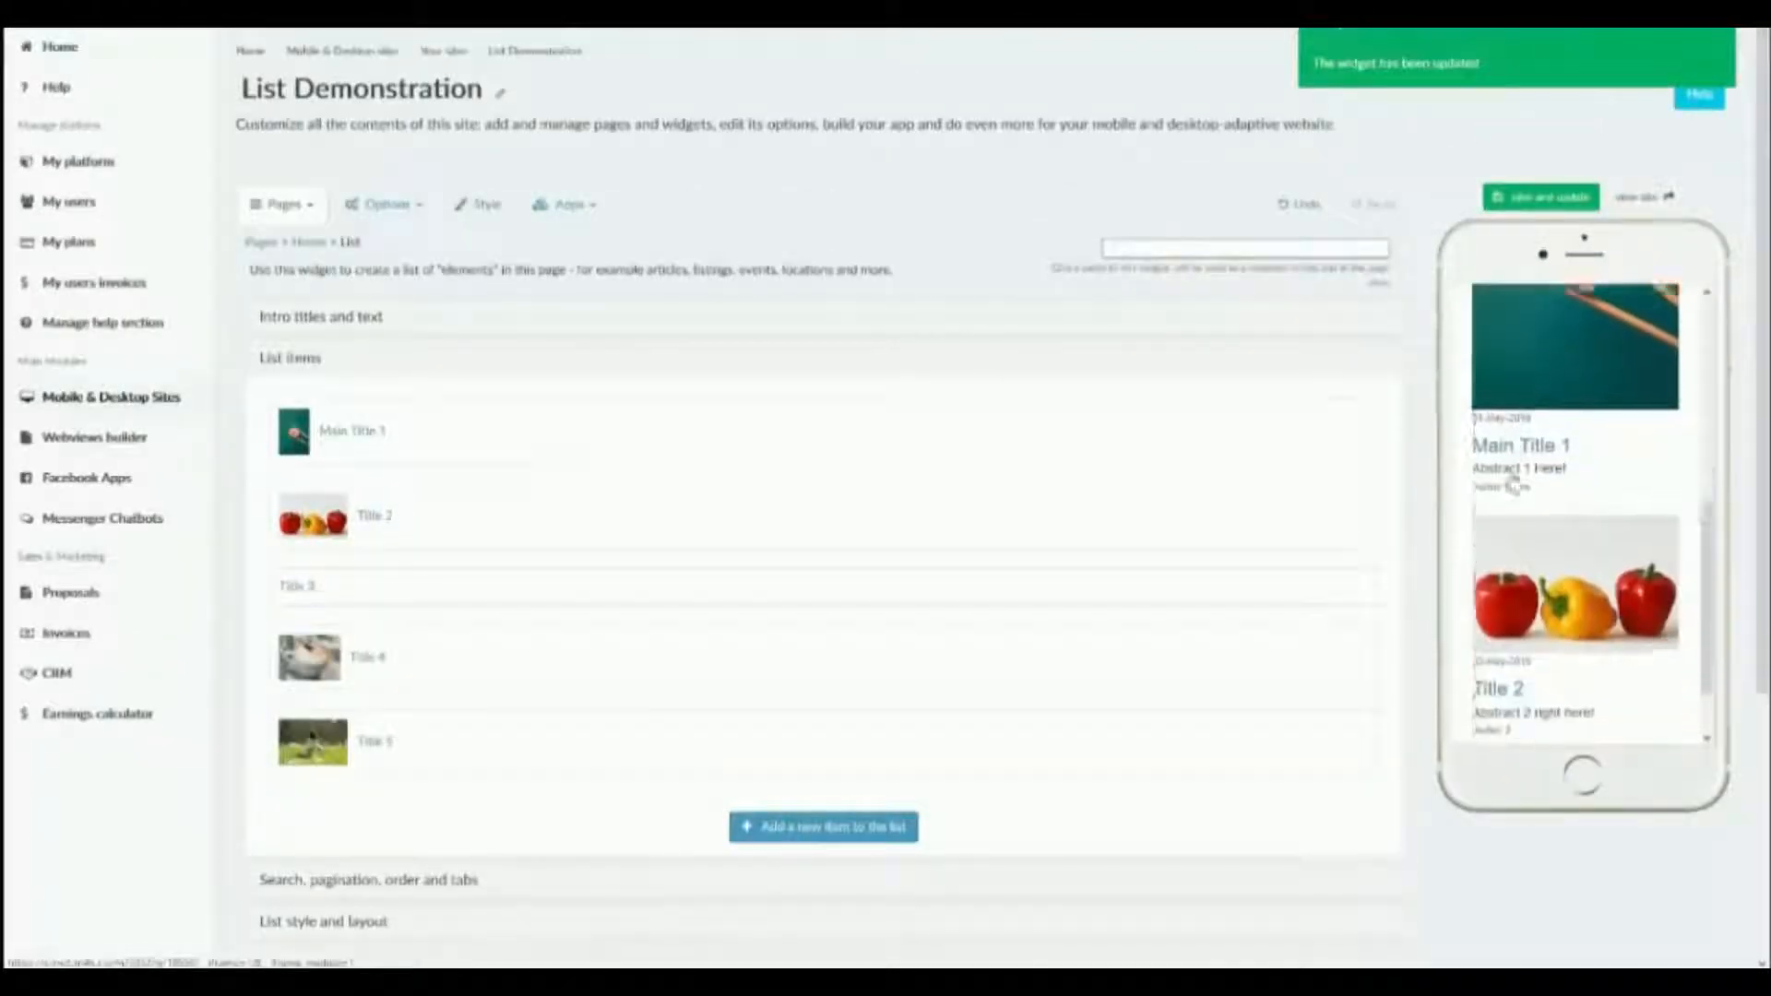
{"action": "left_click", "coordinate": [1595, 685]}
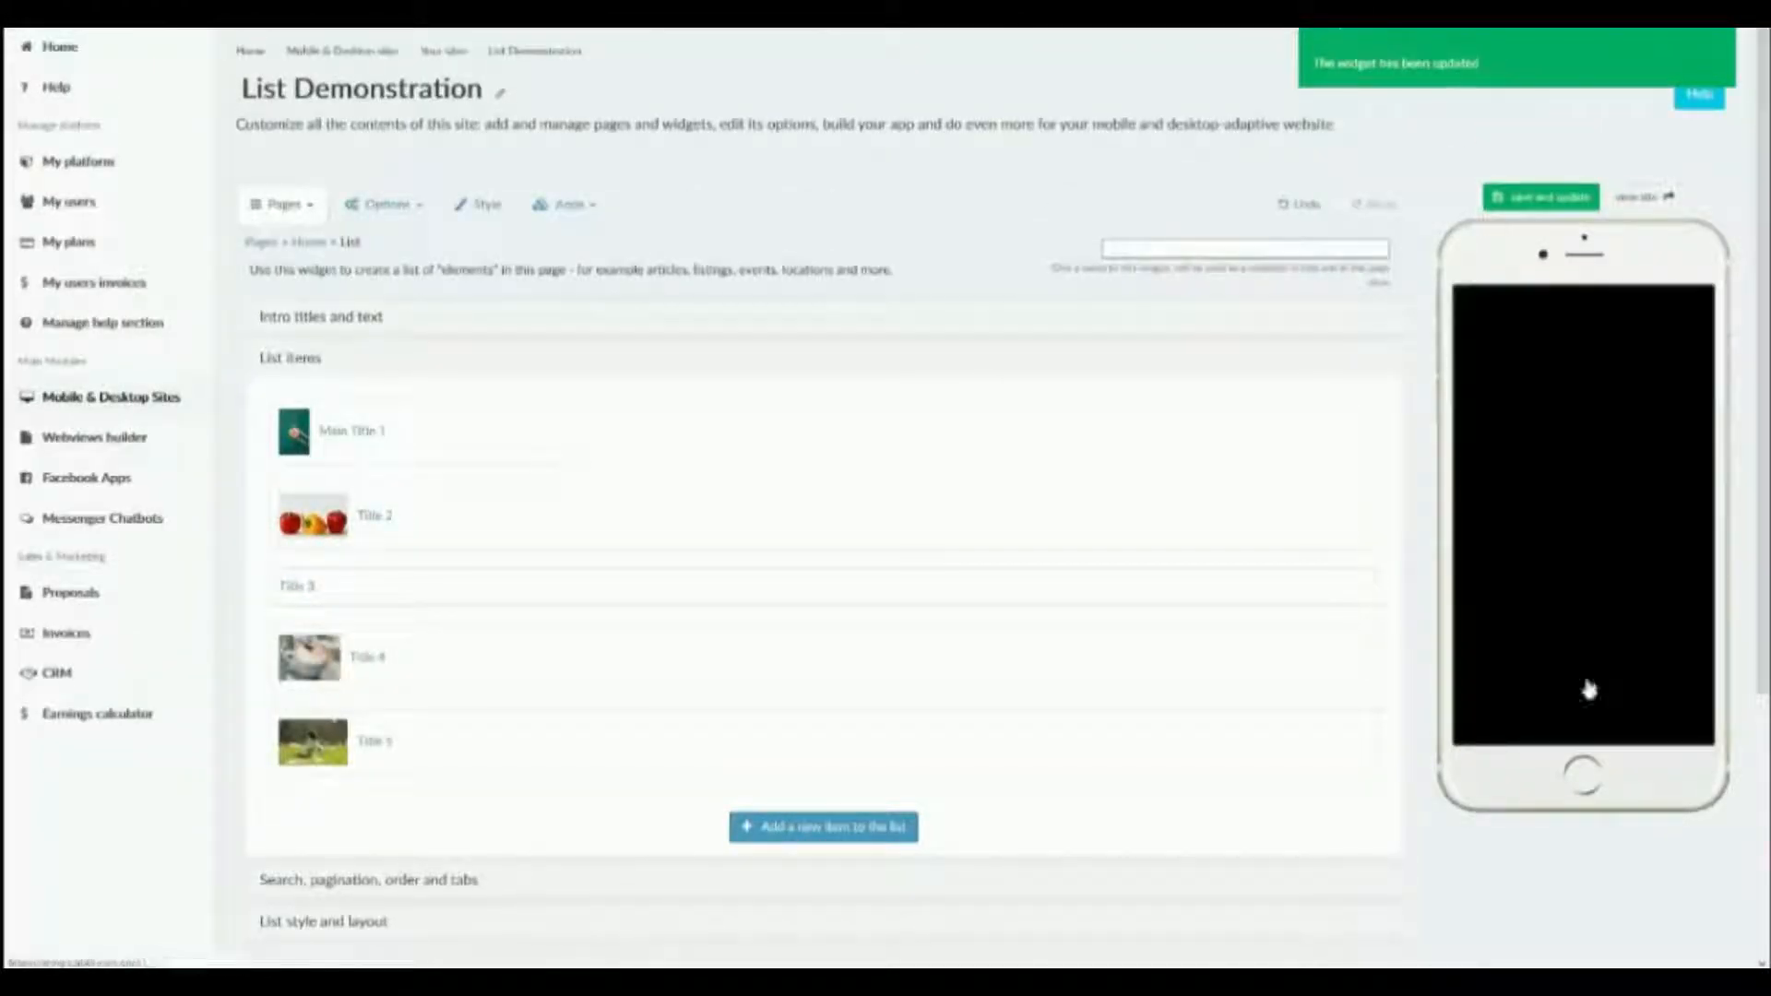
{"action": "scroll", "coordinate": [1596, 636], "scroll_direction": "down", "scroll_amount": 5}
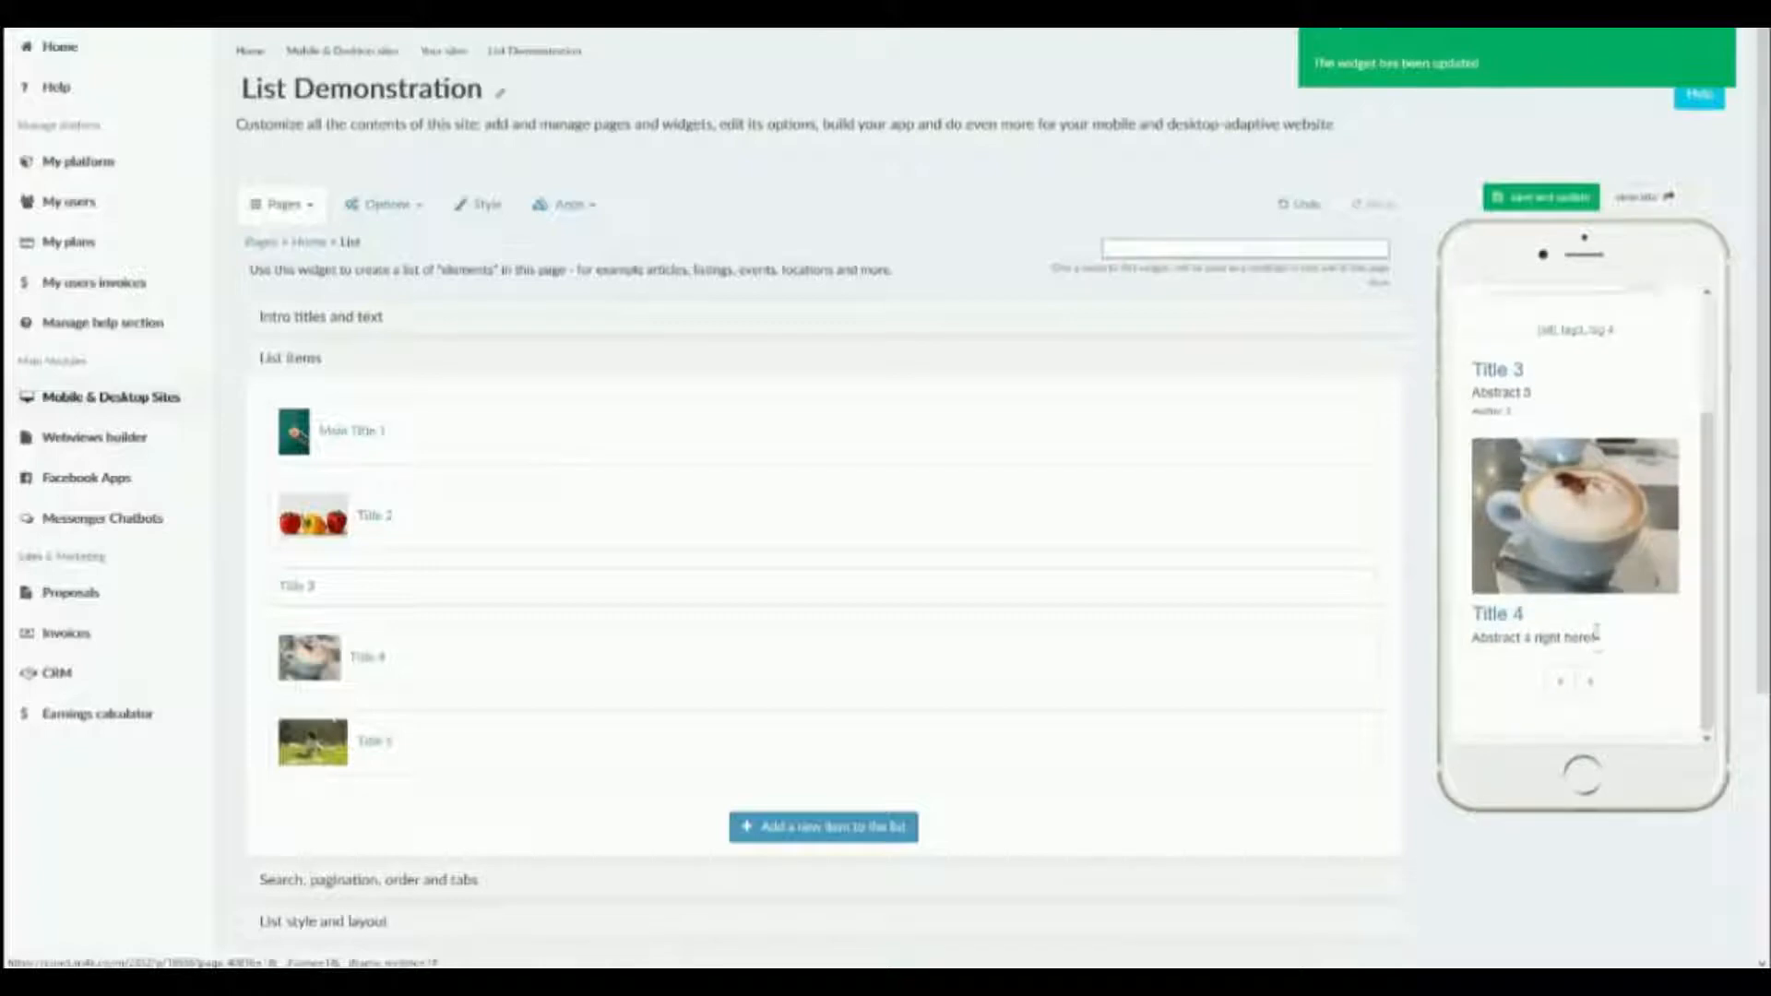
{"action": "left_click", "coordinate": [1591, 681]}
{"action": "scroll", "coordinate": [1596, 682], "scroll_direction": "down", "scroll_amount": 3}
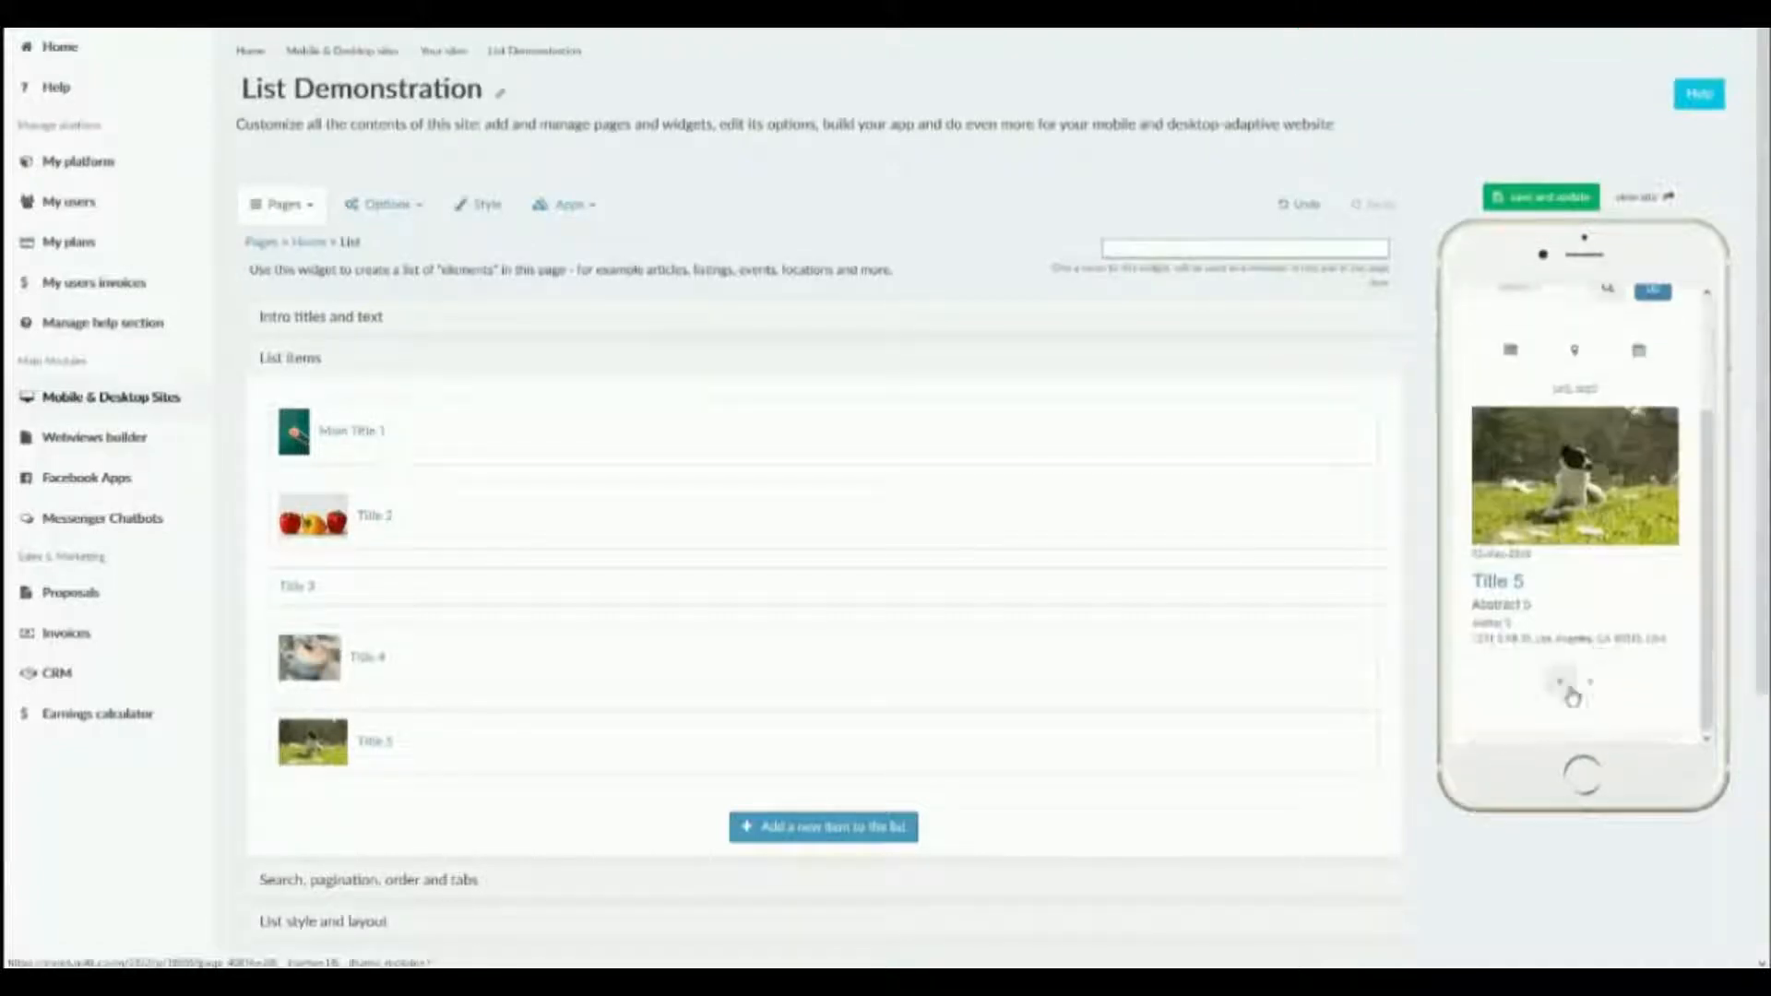
Set the list's pagination type to show a "show more" button and load pages inline, and save the widget.
{"action": "left_click", "coordinate": [474, 883]}
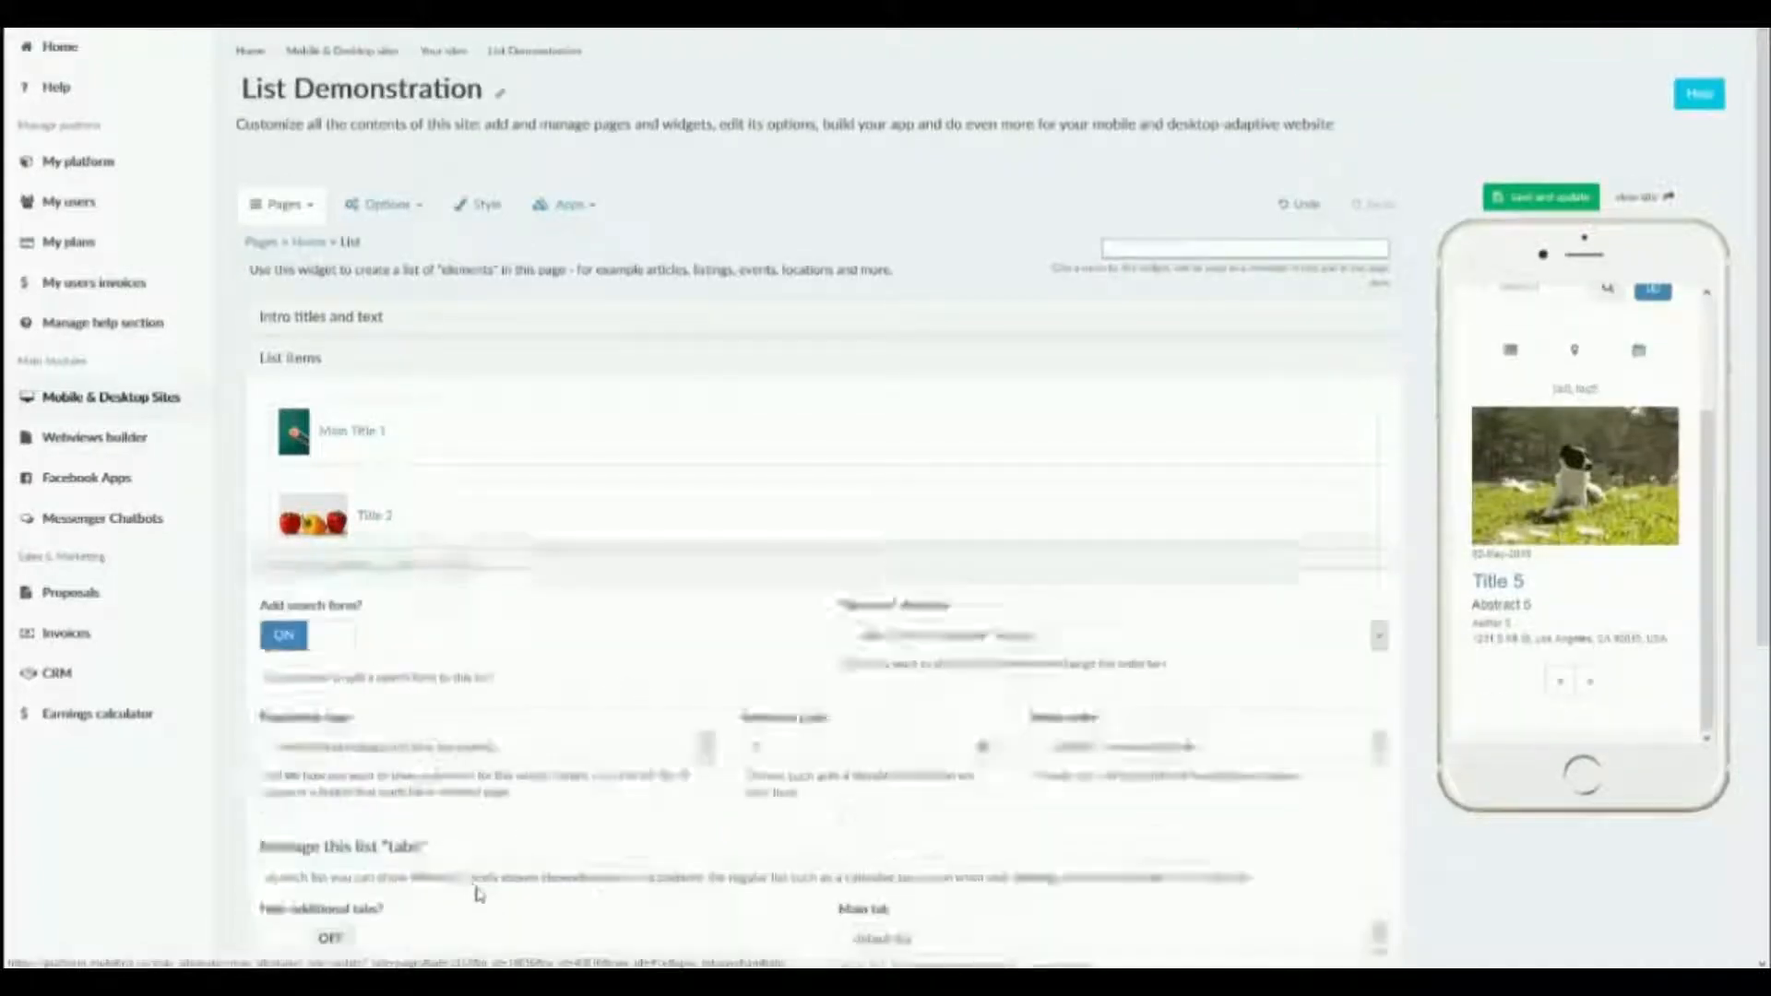
{"action": "left_click", "coordinate": [531, 582]}
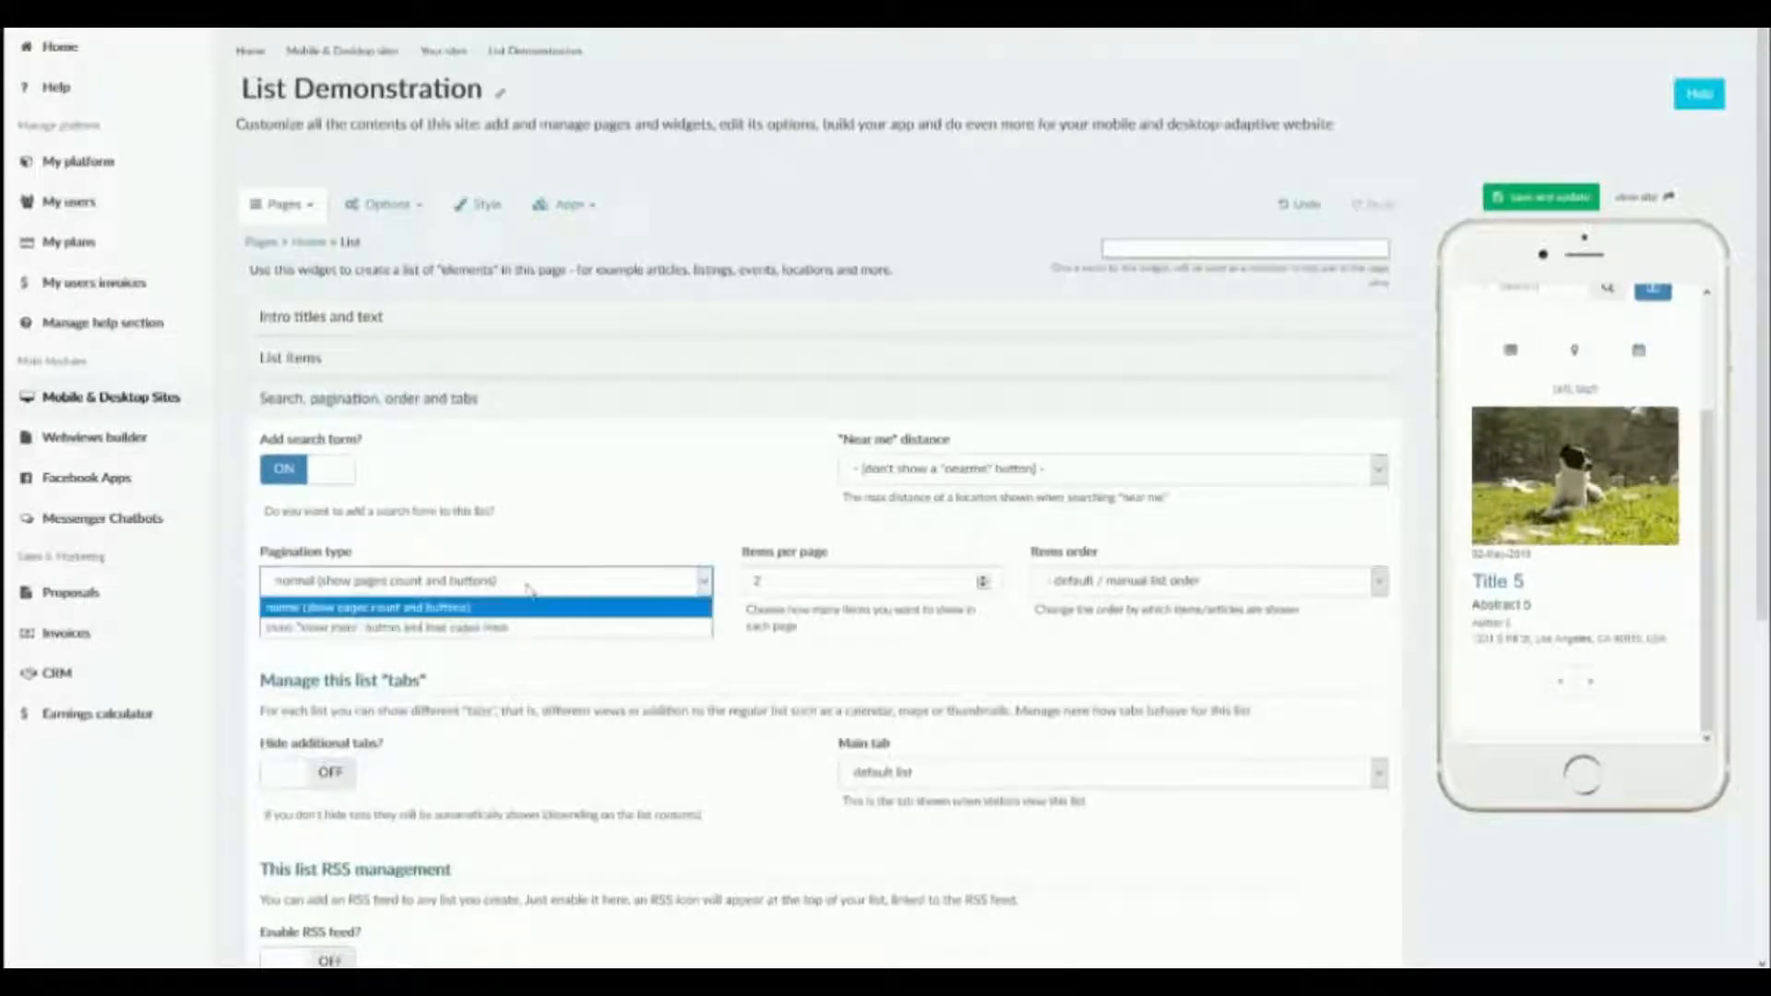
{"action": "left_click", "coordinate": [506, 631]}
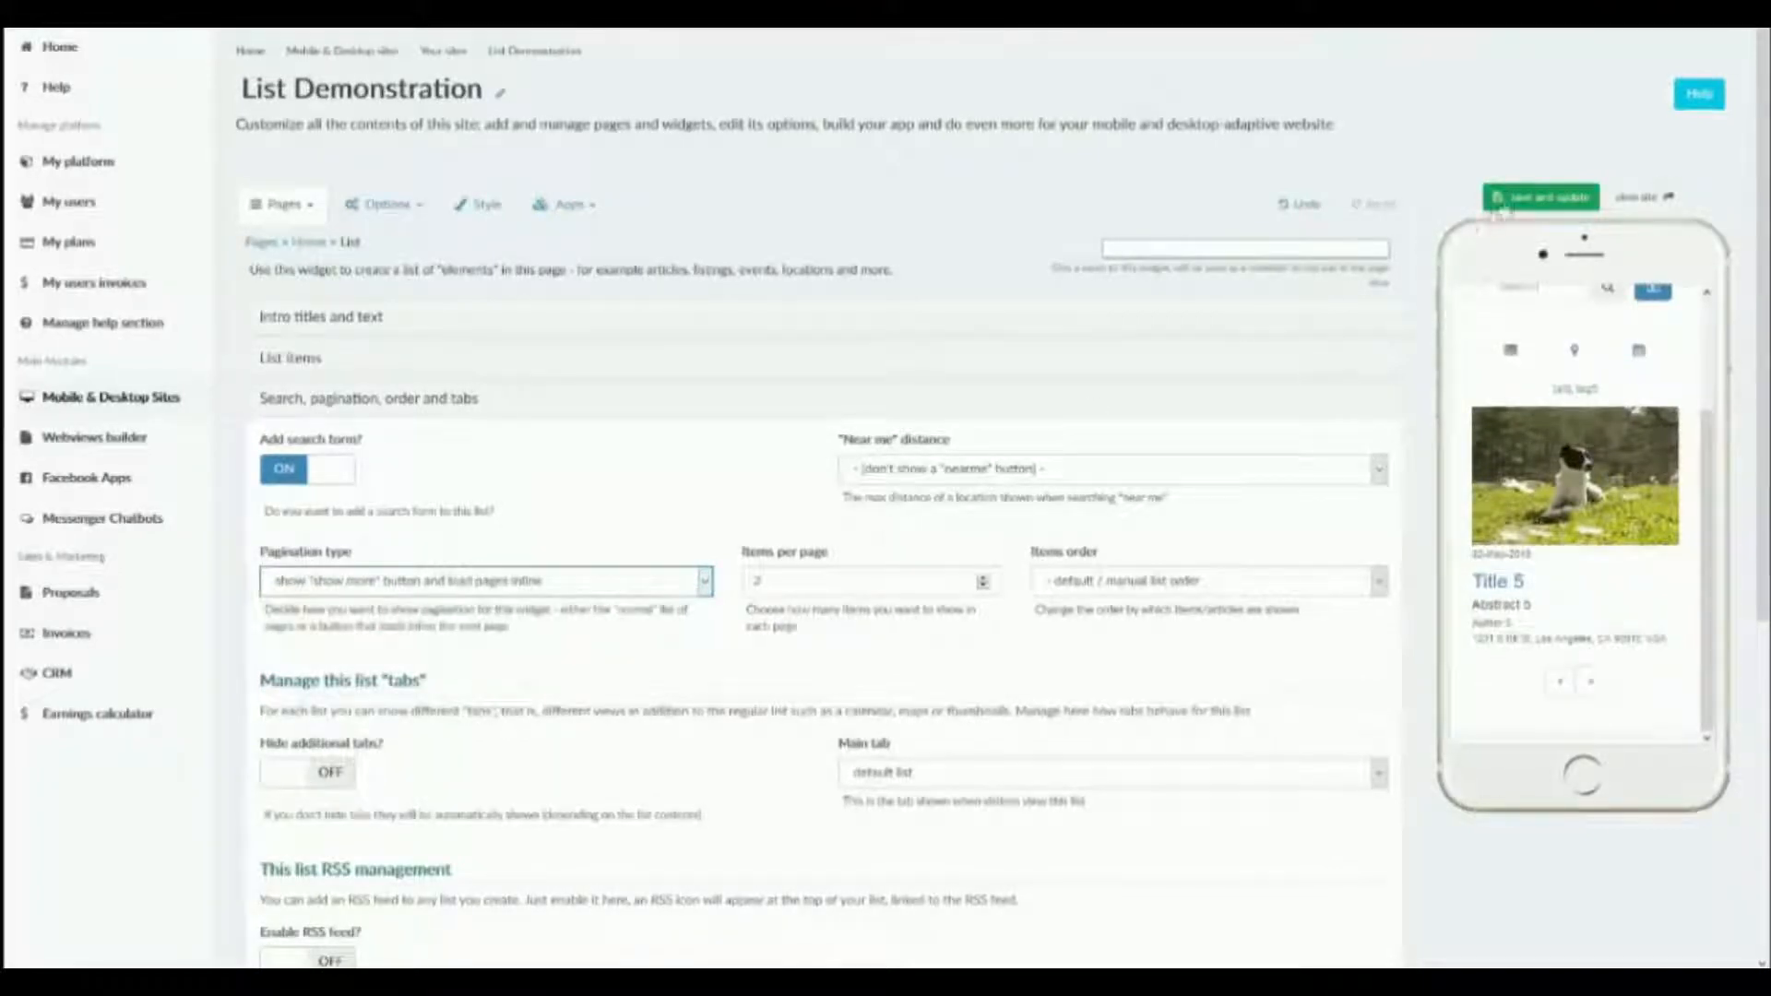
{"action": "left_click", "coordinate": [1501, 205]}
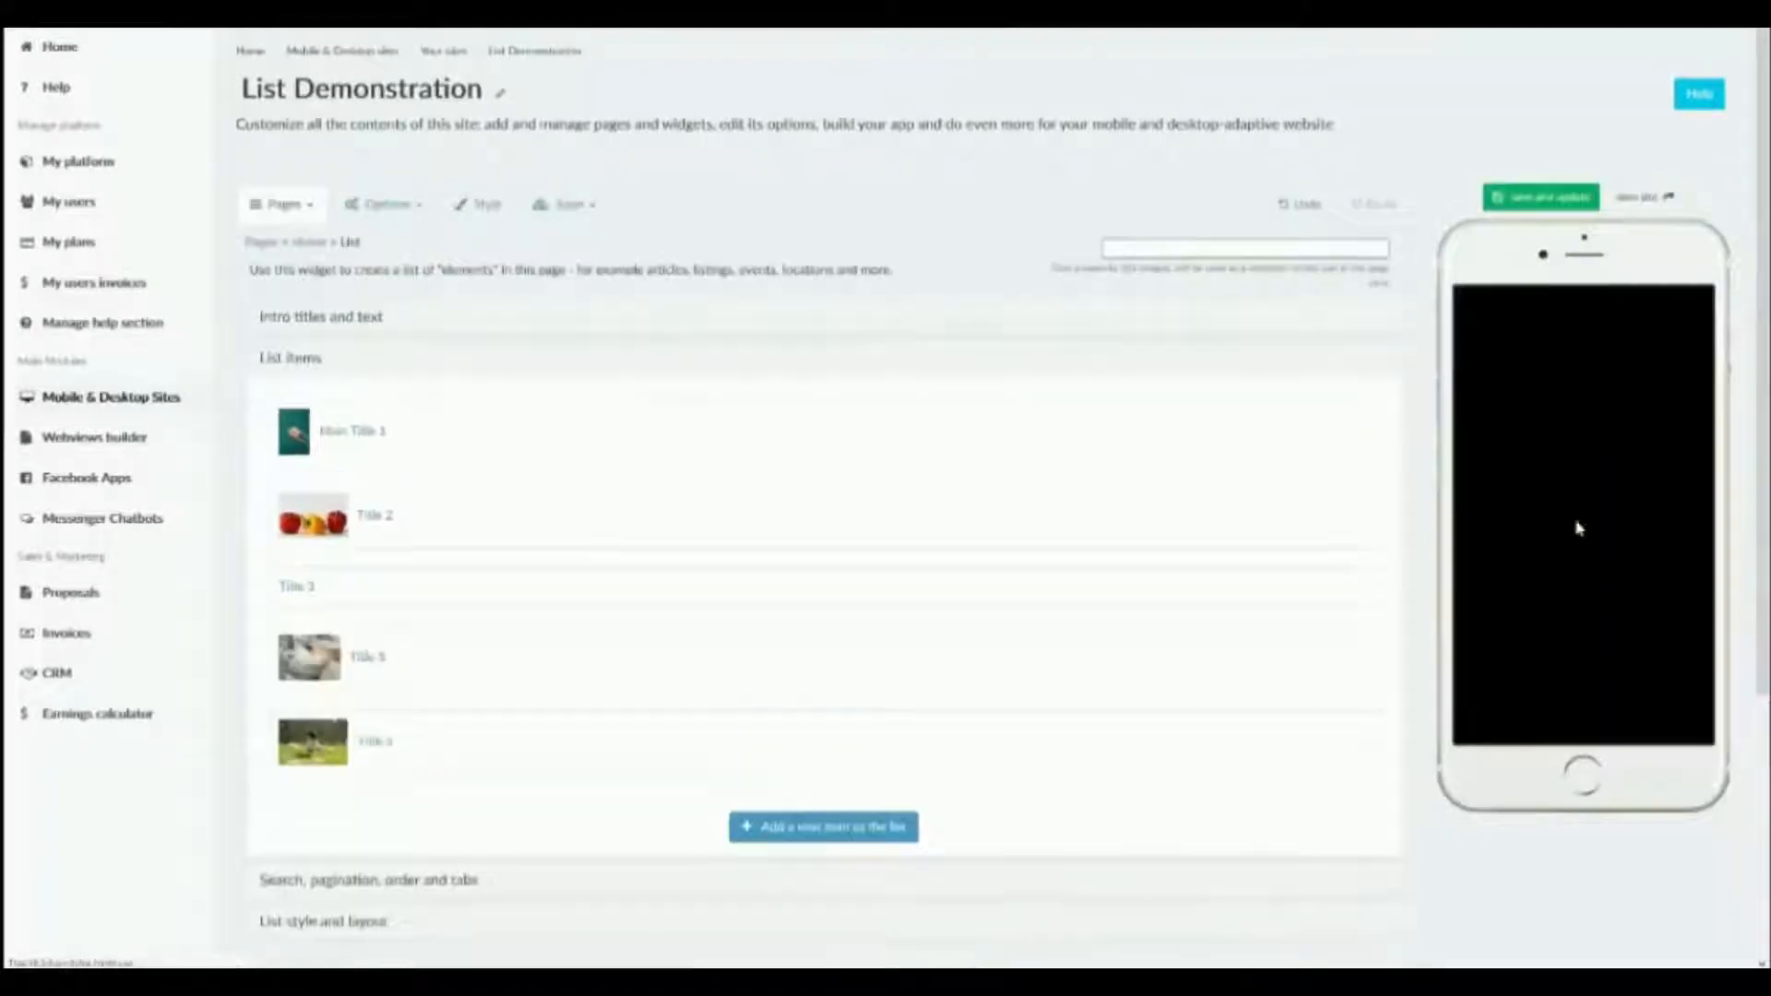
Load the remaining list items inline in the phone preview with "show more", down to Title 5.
{"action": "scroll", "coordinate": [1583, 480], "scroll_direction": "down", "scroll_amount": 4}
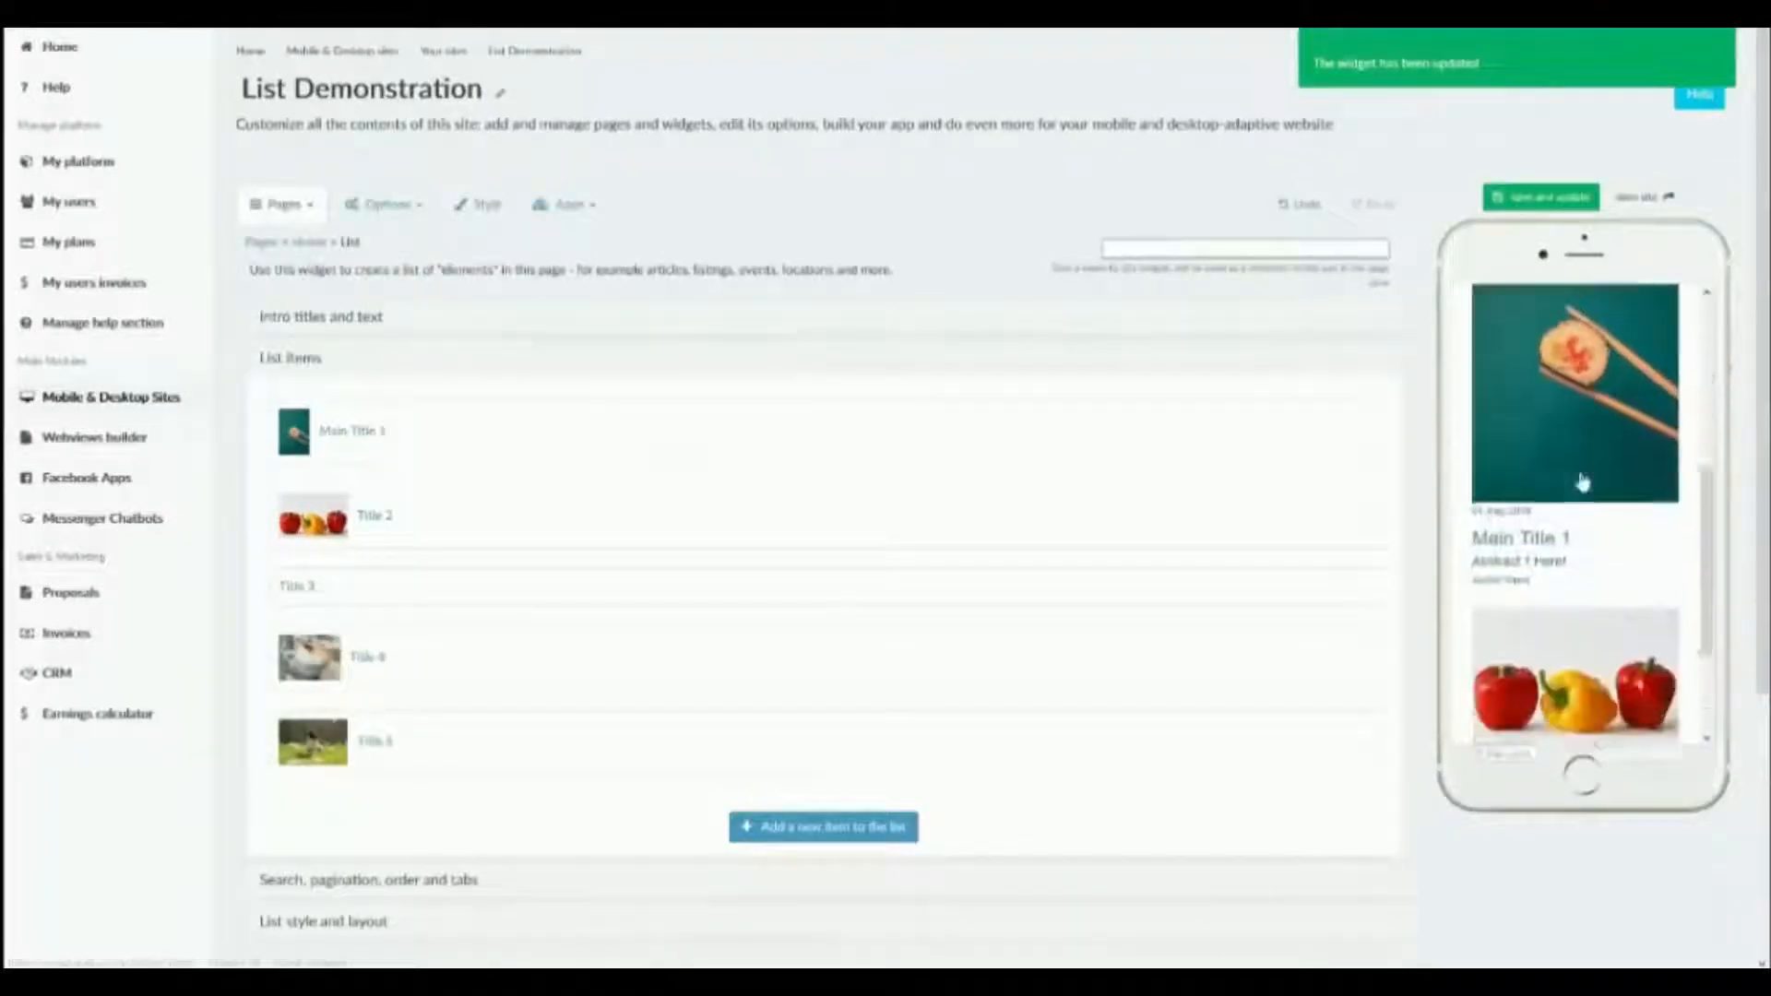
{"action": "scroll", "coordinate": [1582, 482], "scroll_direction": "down", "scroll_amount": 2}
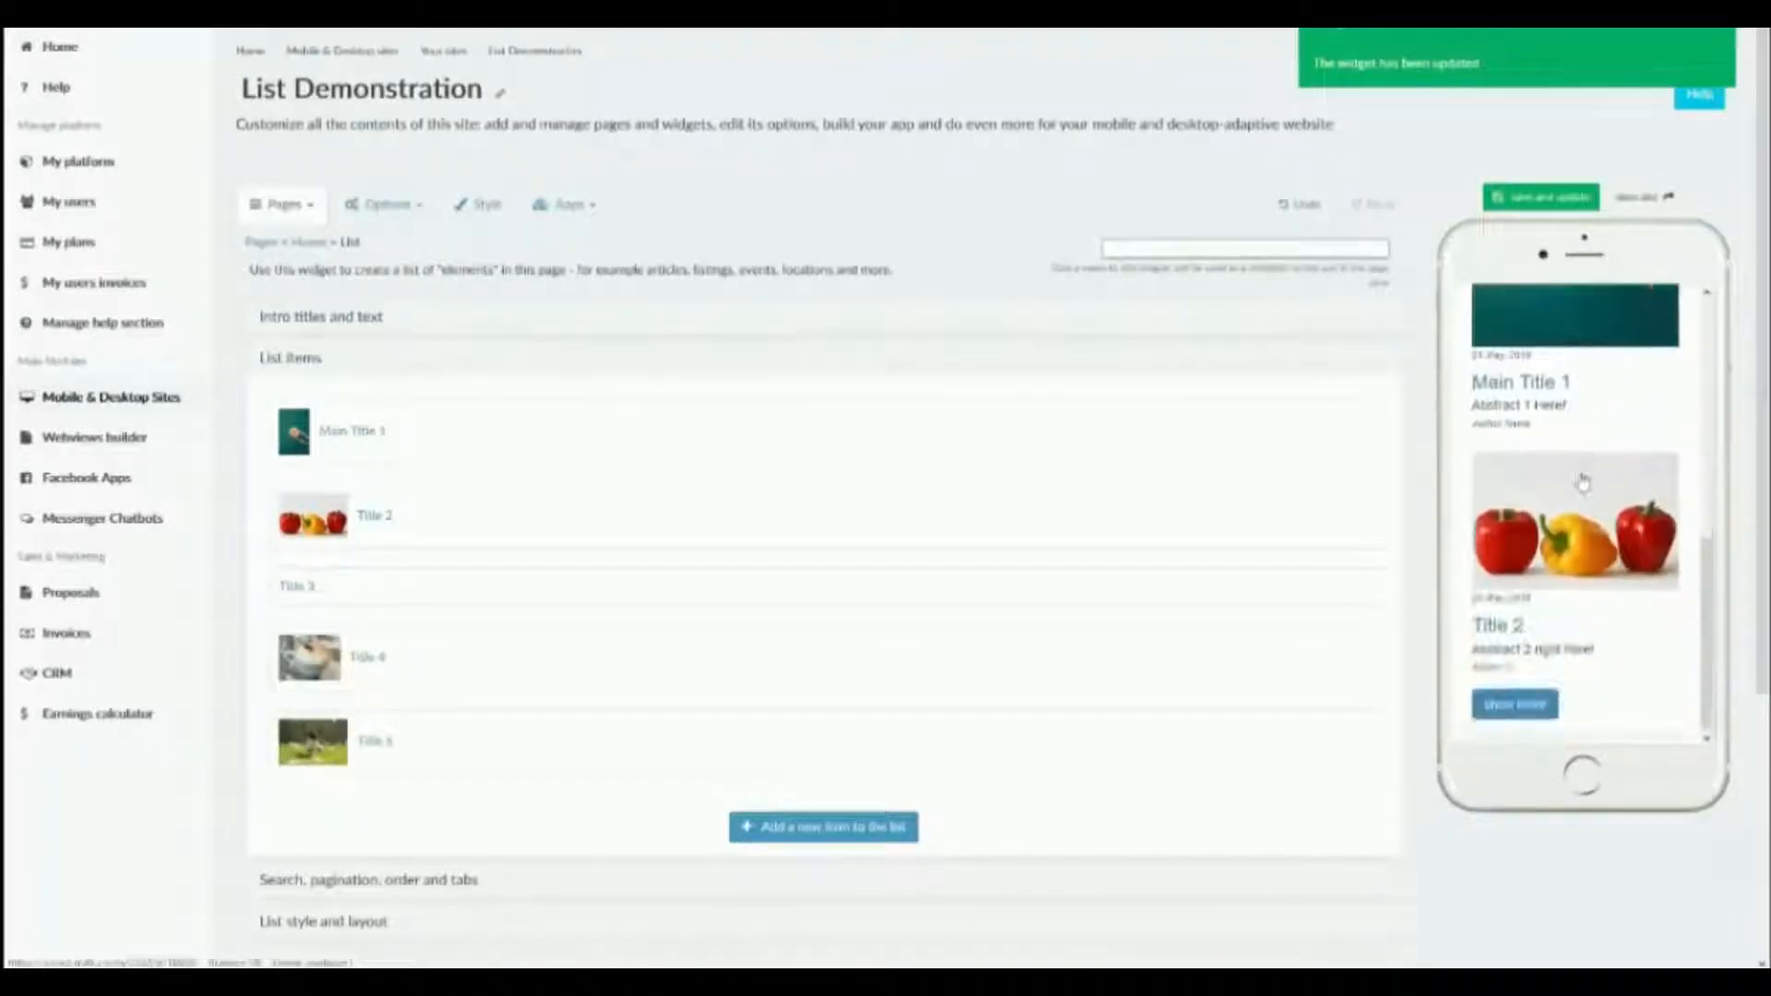
{"action": "left_click", "coordinate": [1516, 704]}
{"action": "scroll", "coordinate": [1549, 654], "scroll_direction": "down", "scroll_amount": 3}
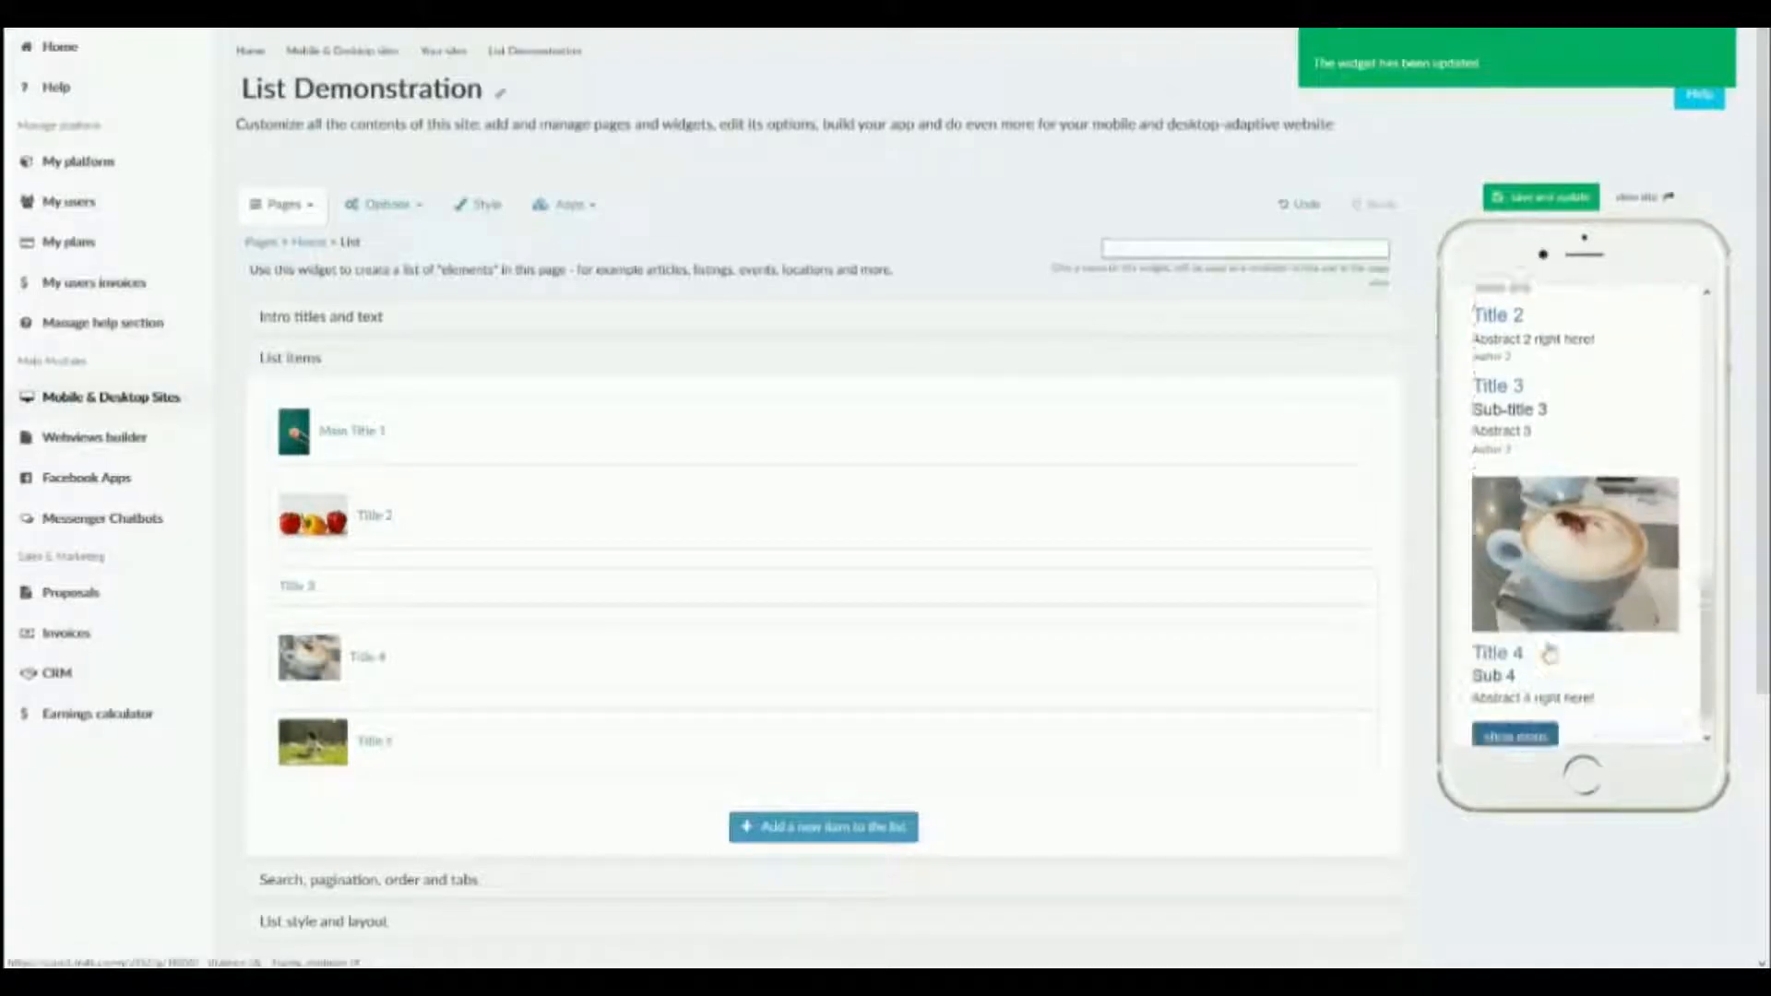
{"action": "left_click", "coordinate": [1516, 705]}
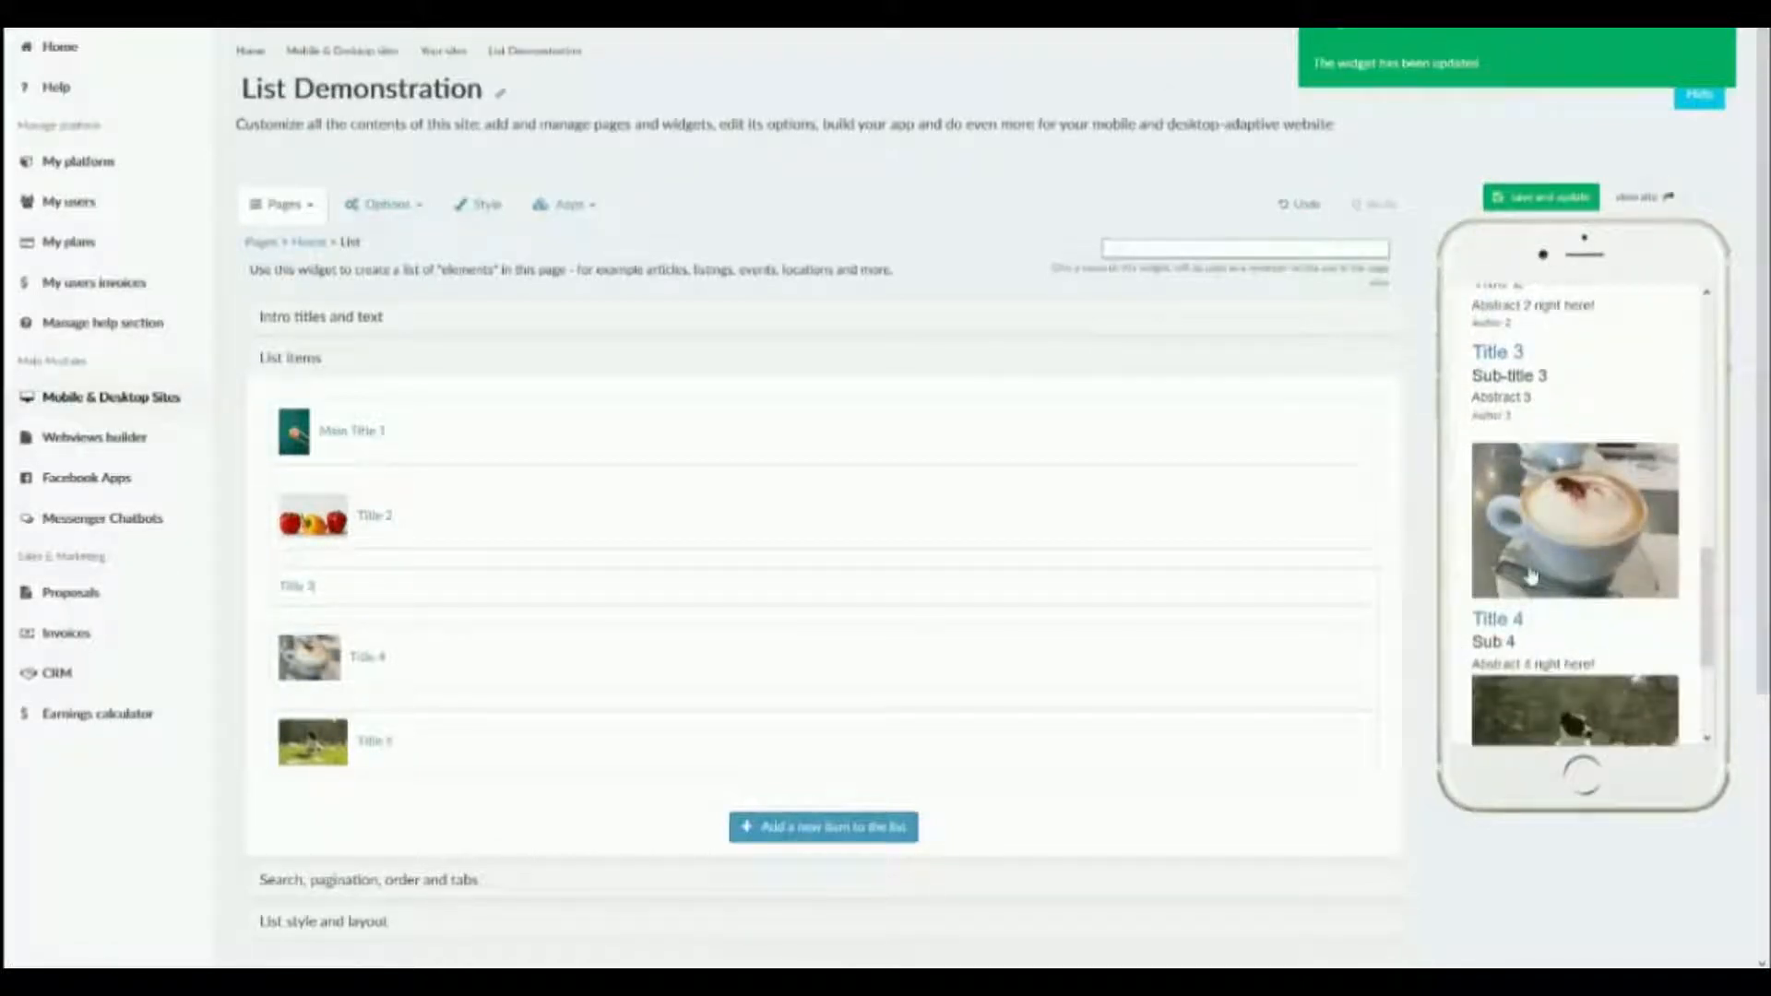
{"action": "scroll", "coordinate": [1531, 577], "scroll_direction": "down", "scroll_amount": 2}
Review the list's items order options and keep the default / manual list order.
{"action": "scroll", "coordinate": [424, 723], "scroll_direction": "down", "scroll_amount": 2}
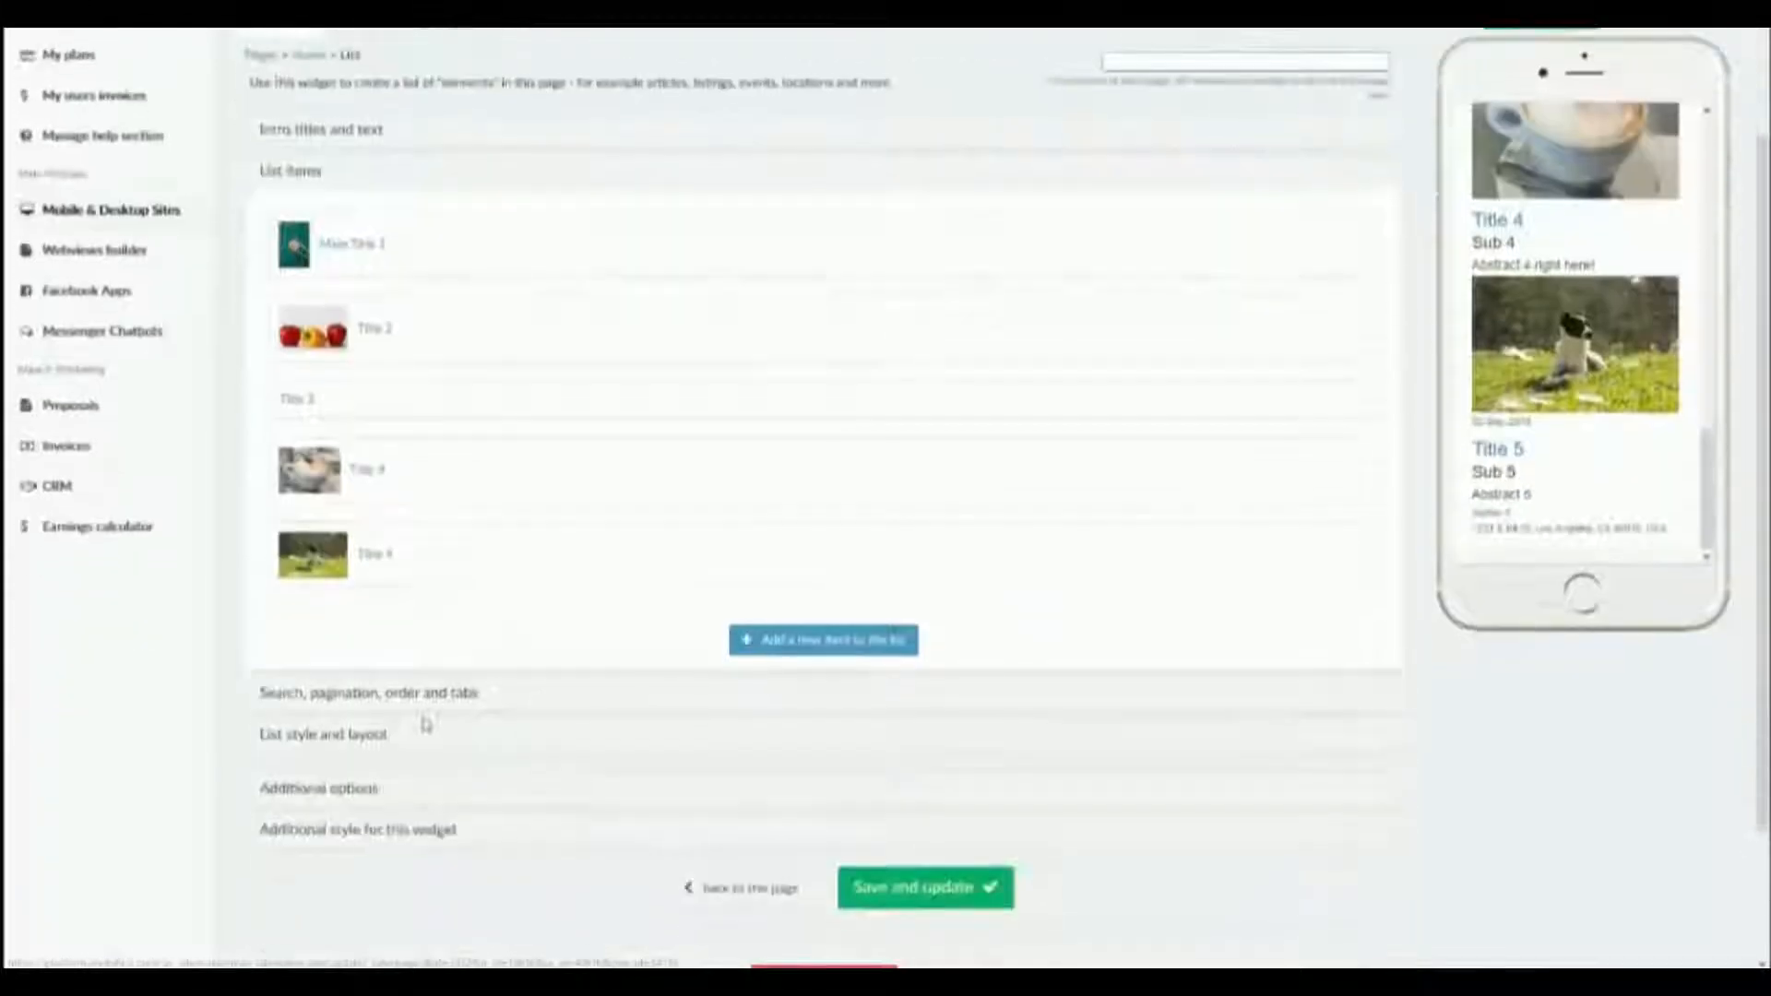
{"action": "left_click", "coordinate": [410, 693]}
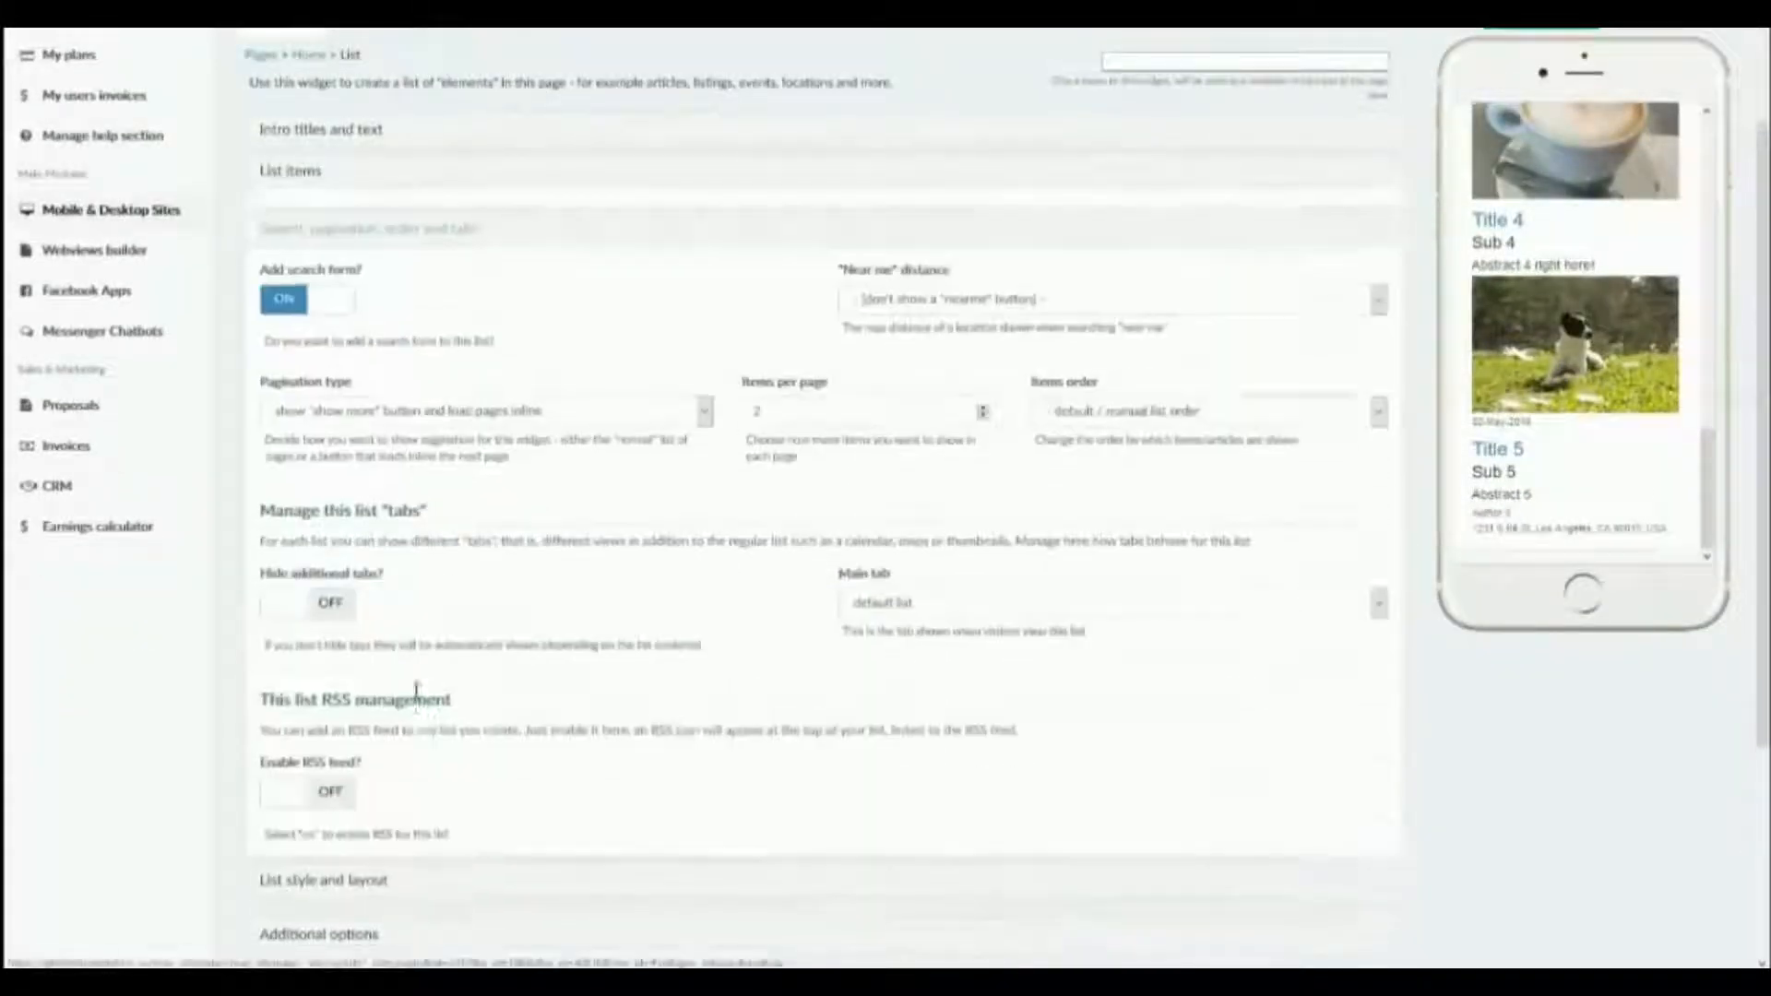
{"action": "left_click", "coordinate": [1123, 402]}
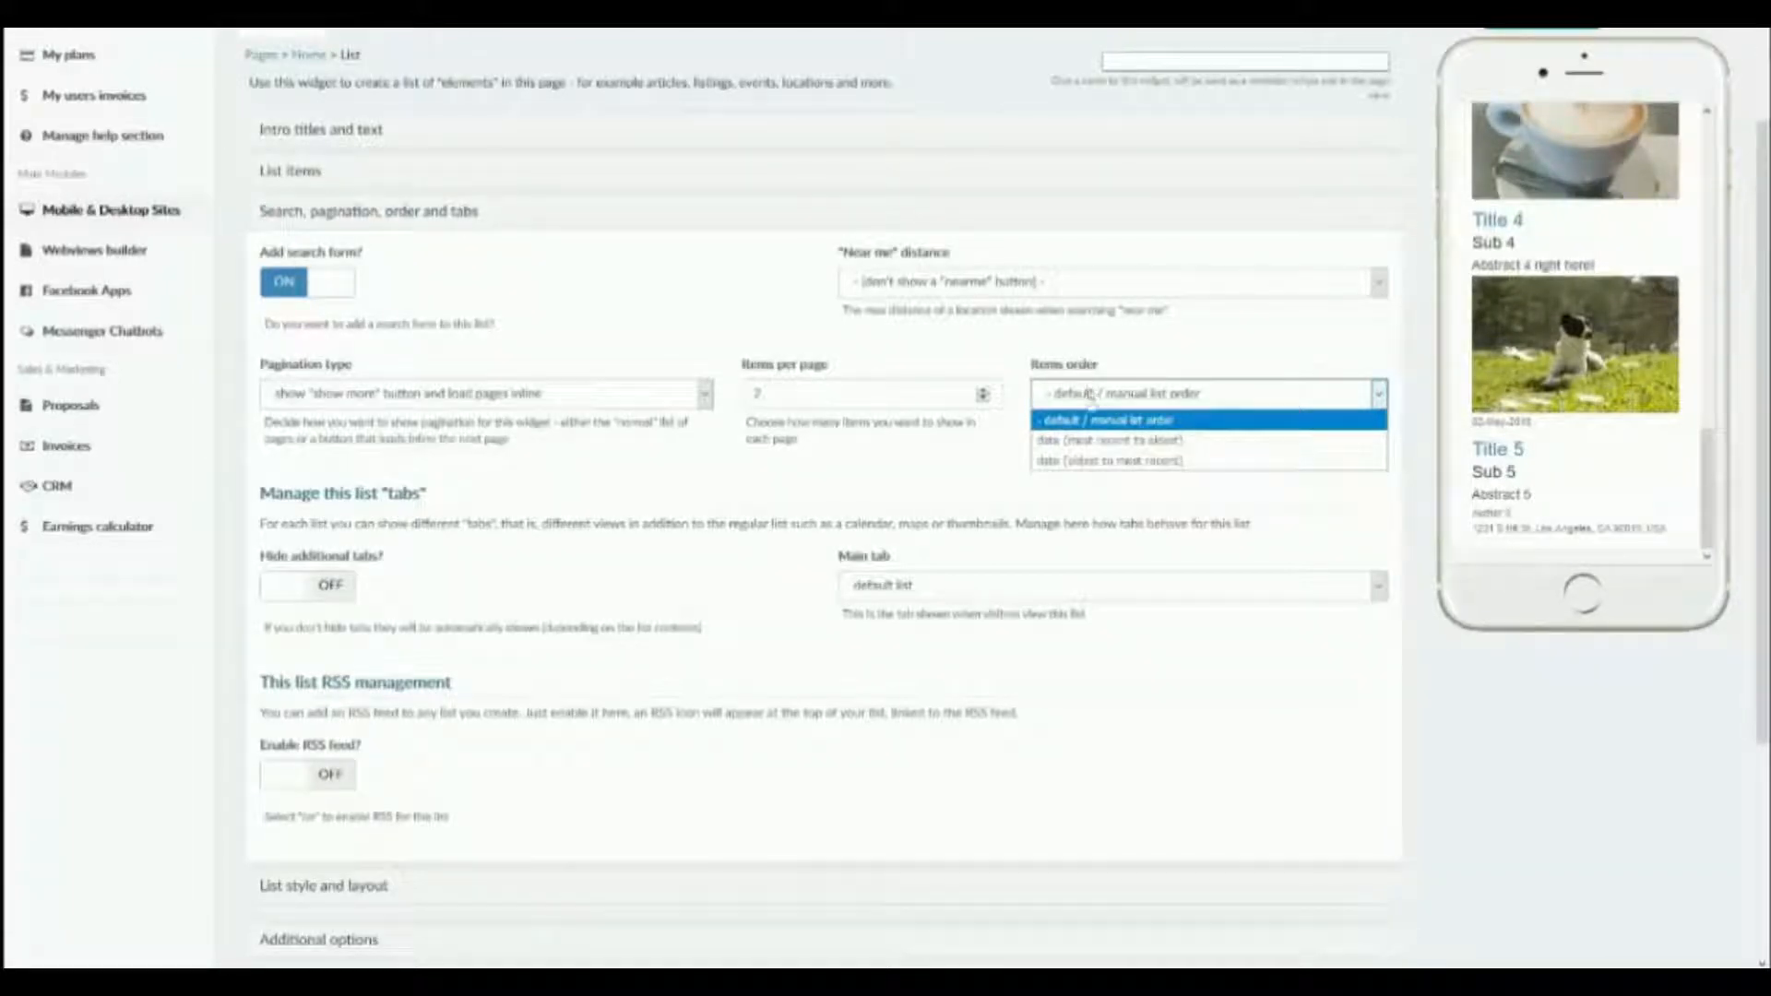
{"action": "left_click", "coordinate": [1093, 420]}
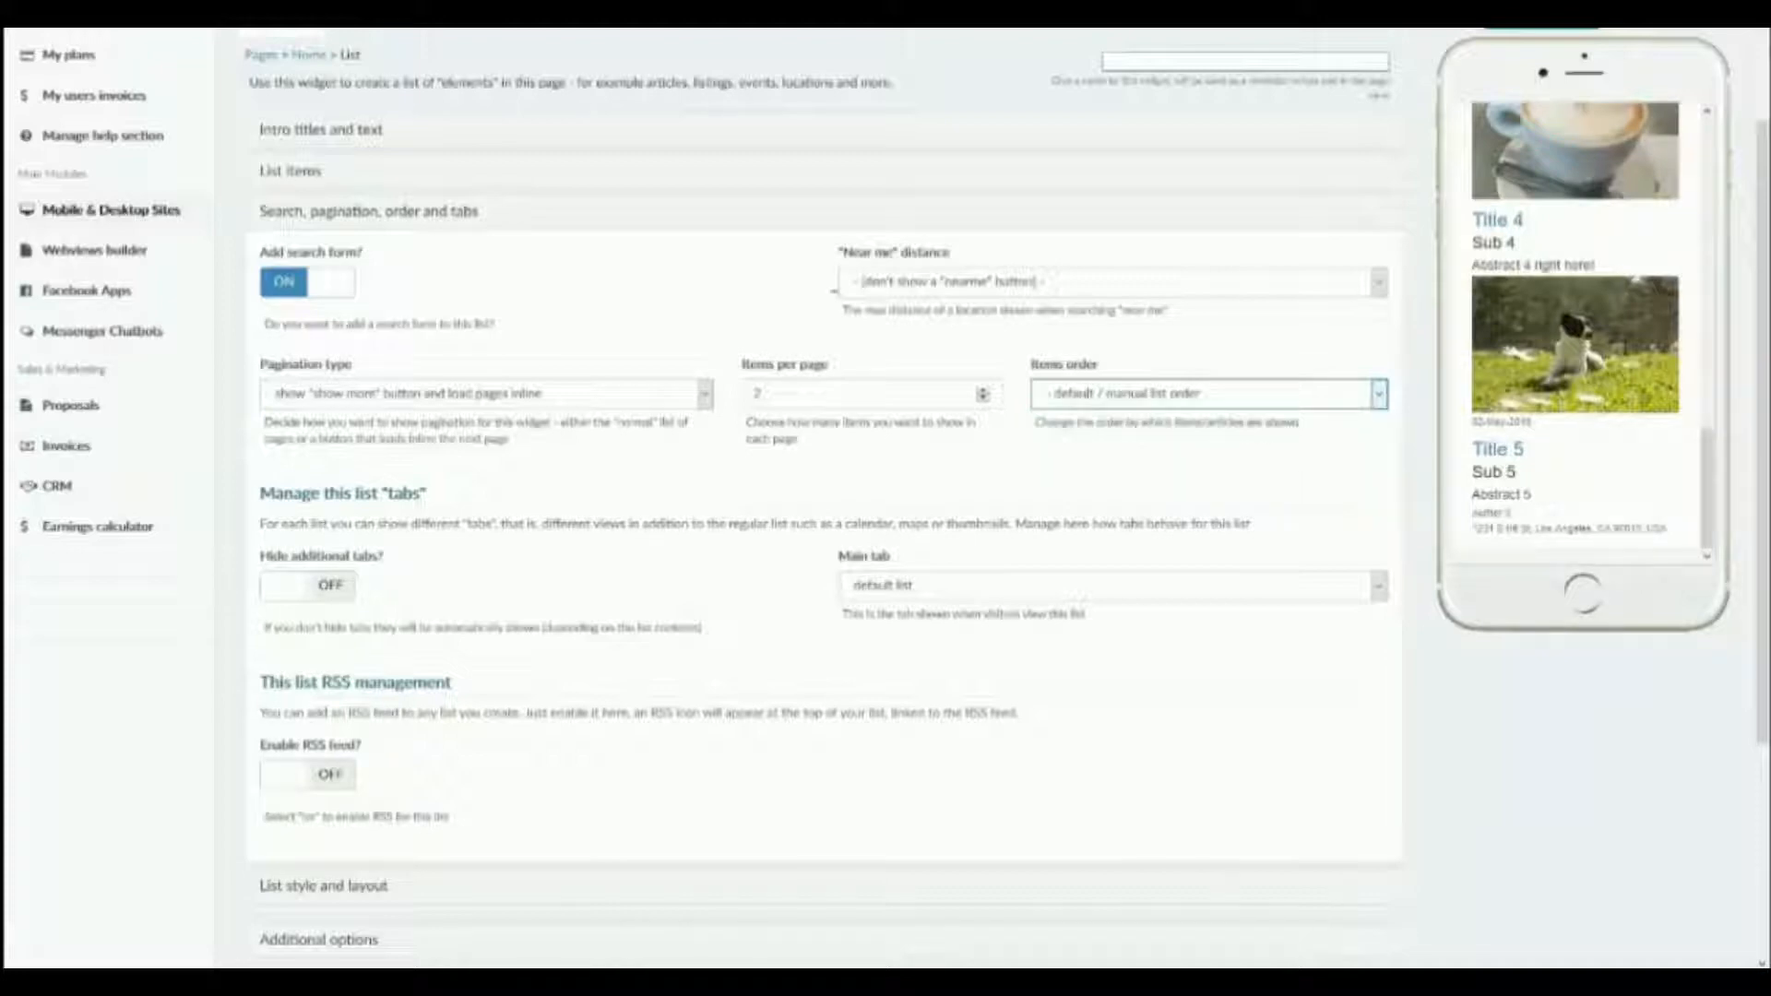
Move the Title 3 item above Title 2, check the preview, and move it to the top of the list.
{"action": "left_click", "coordinate": [279, 178]}
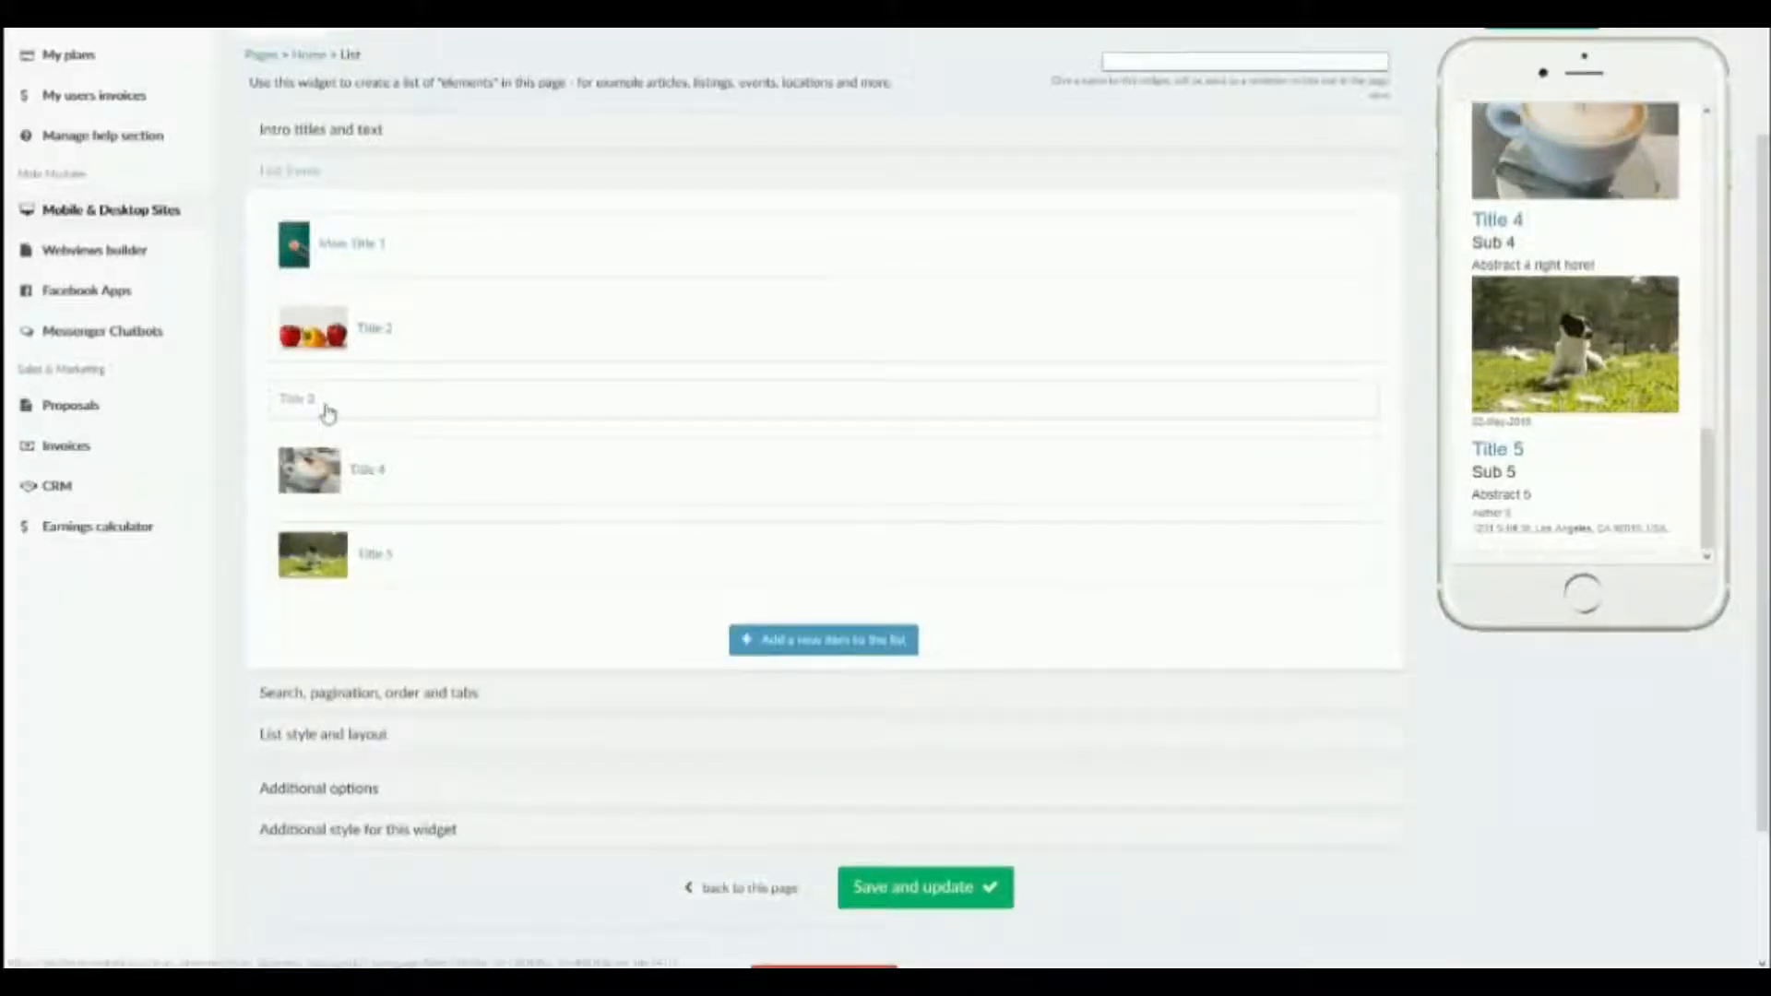
{"action": "left_click_drag", "start_coordinate": [328, 411], "coordinate": [332, 318]}
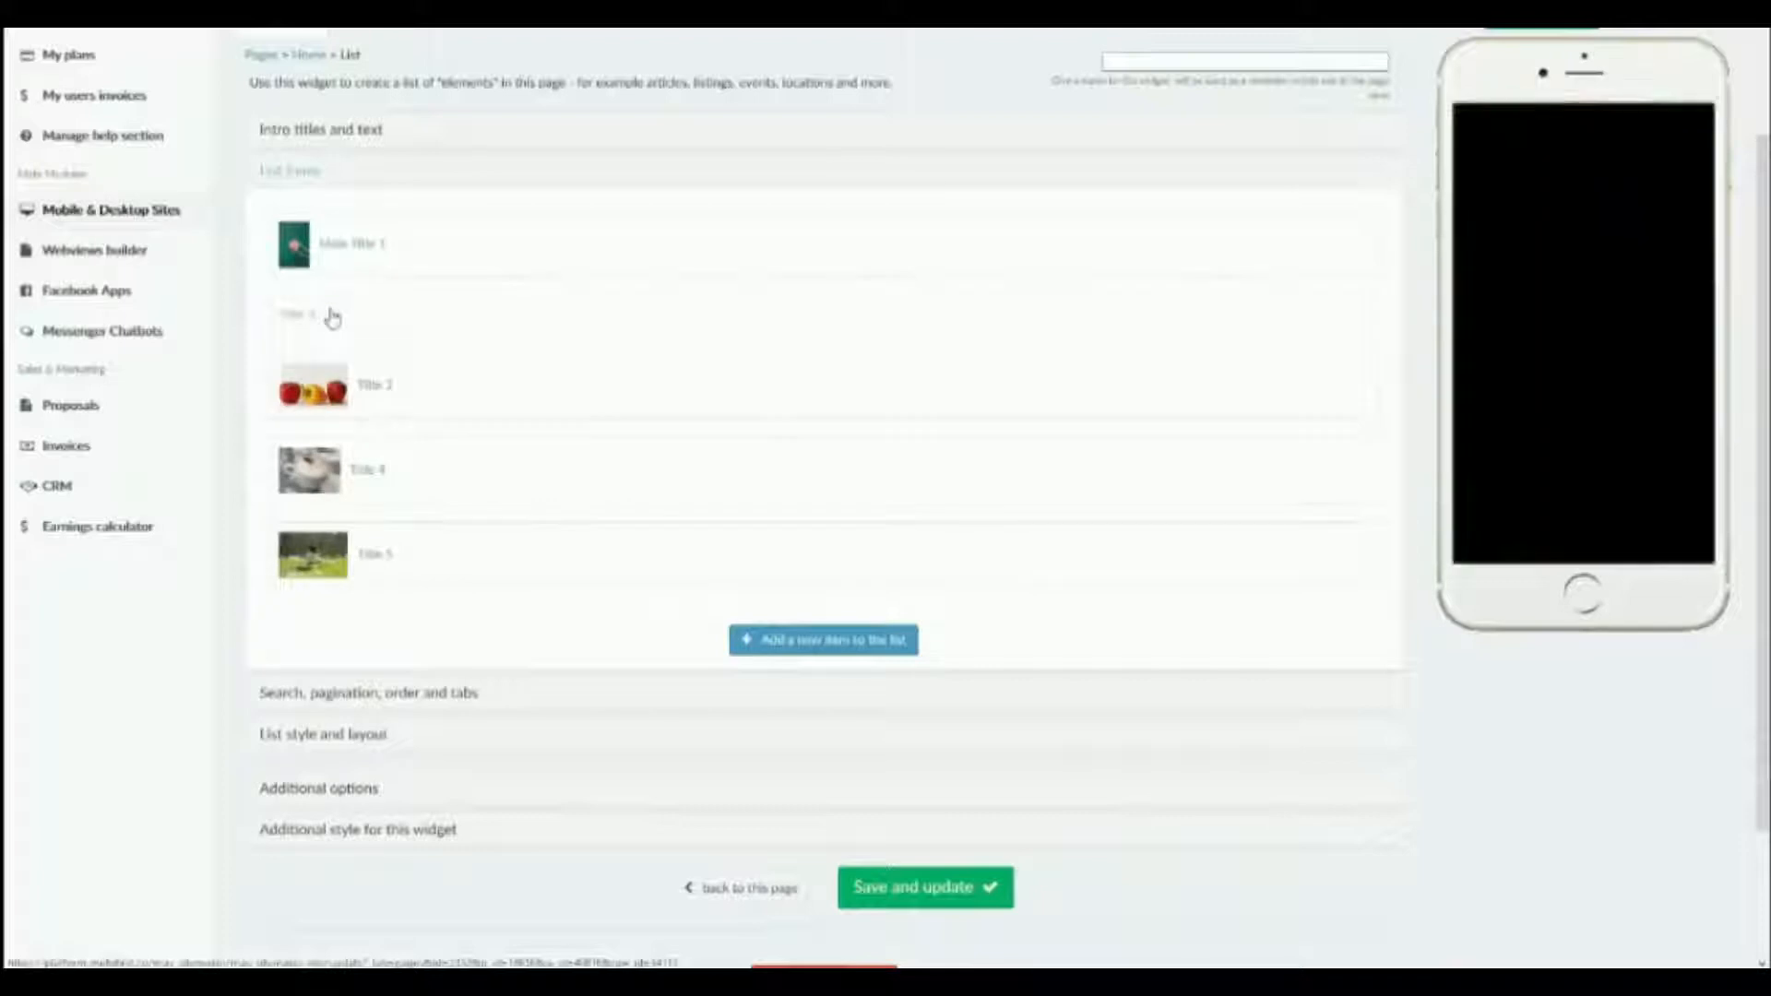
{"action": "scroll", "coordinate": [1559, 415], "scroll_direction": "down", "scroll_amount": 3}
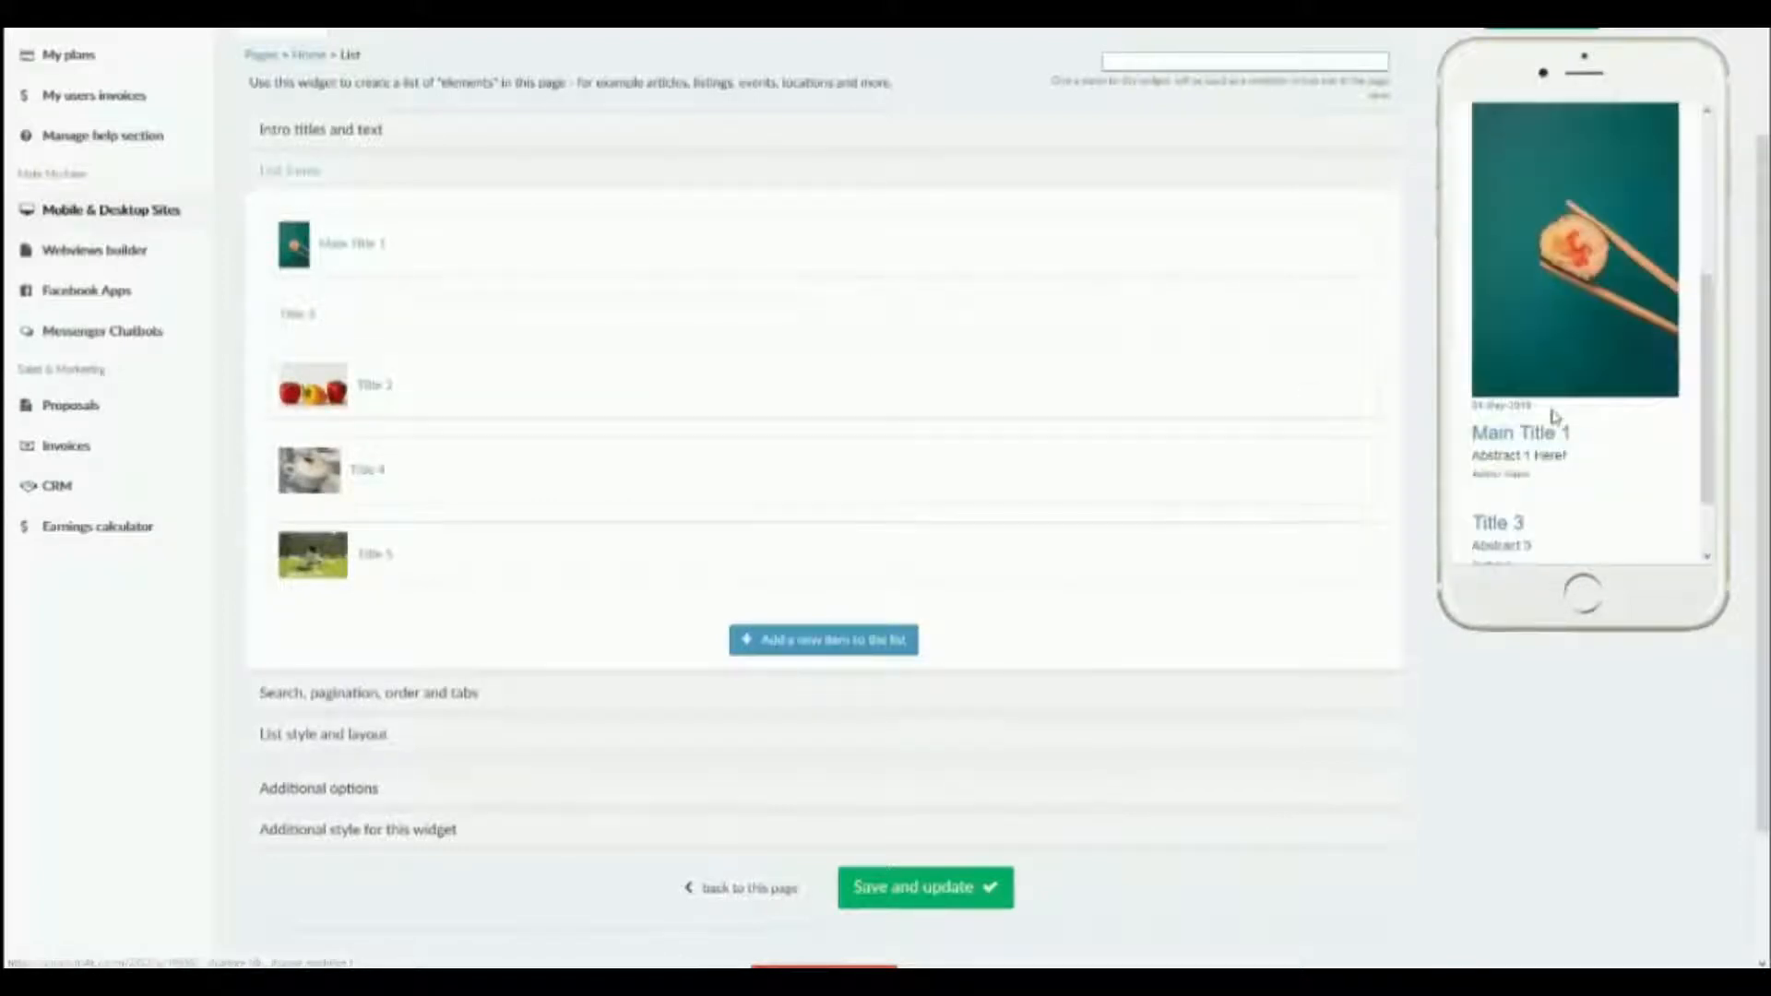
{"action": "left_click_drag", "start_coordinate": [269, 306], "coordinate": [291, 243]}
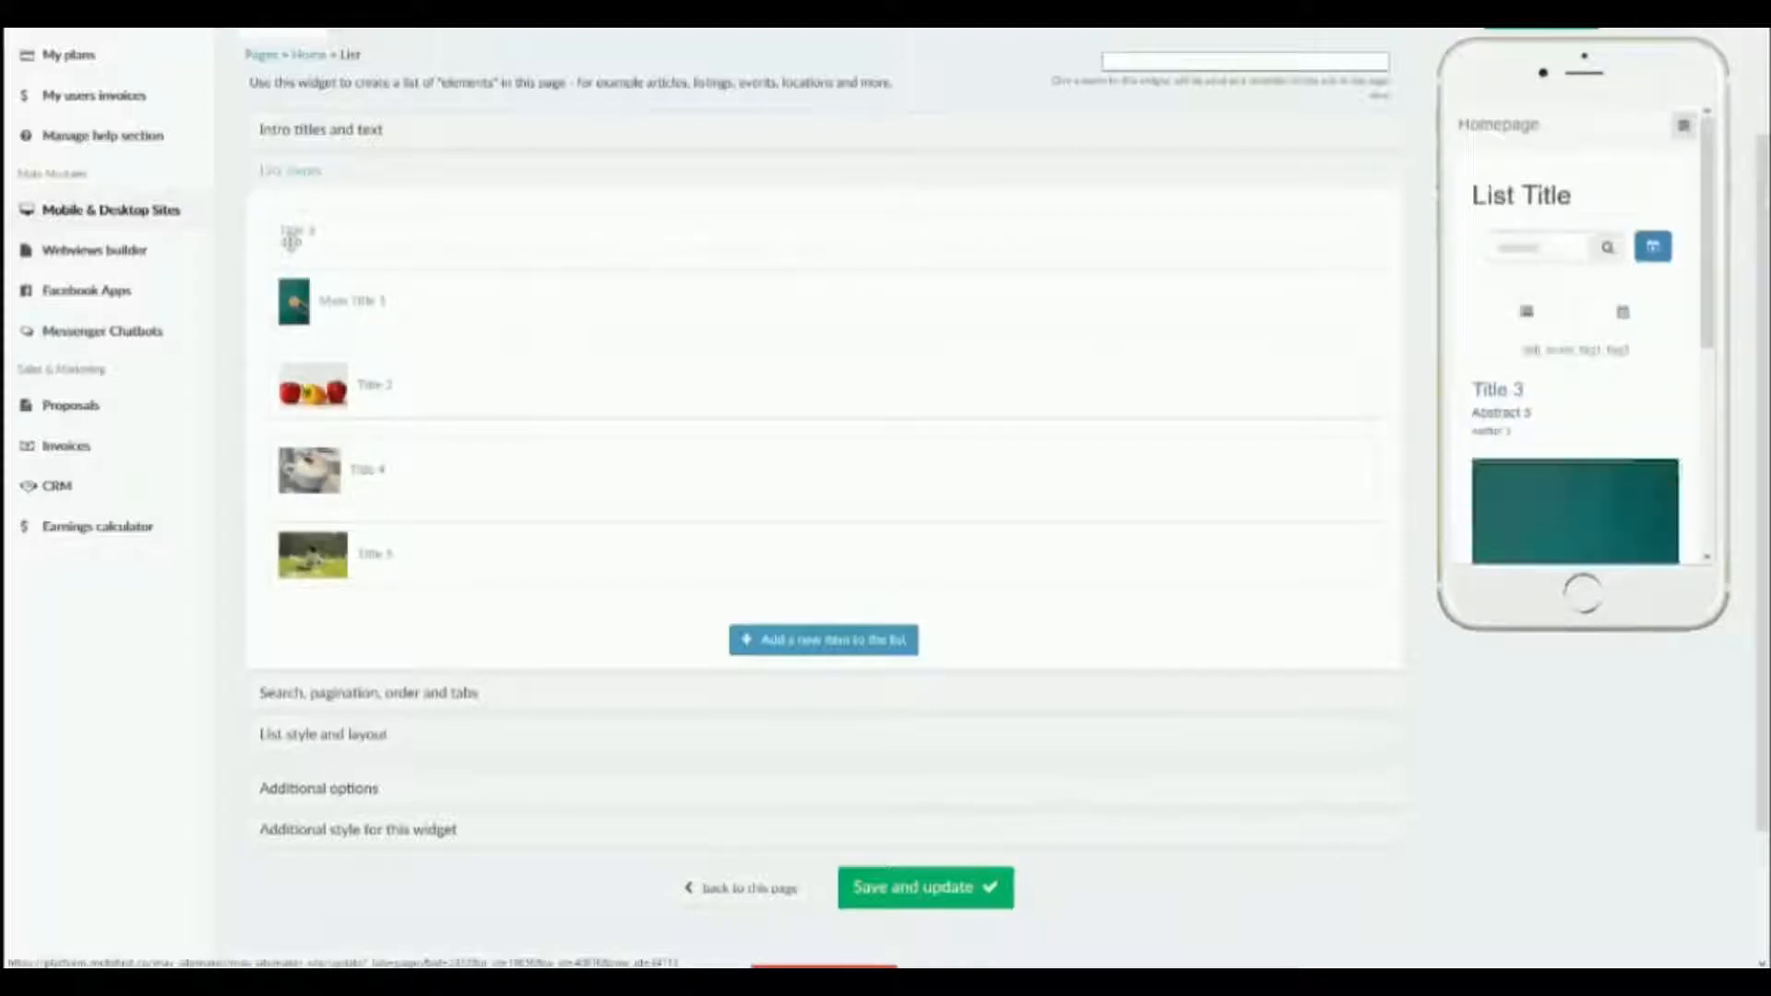
Check the date choices for the items order, keep default / manual list order, and view the item order in the phone preview.
{"action": "left_click", "coordinate": [334, 693]}
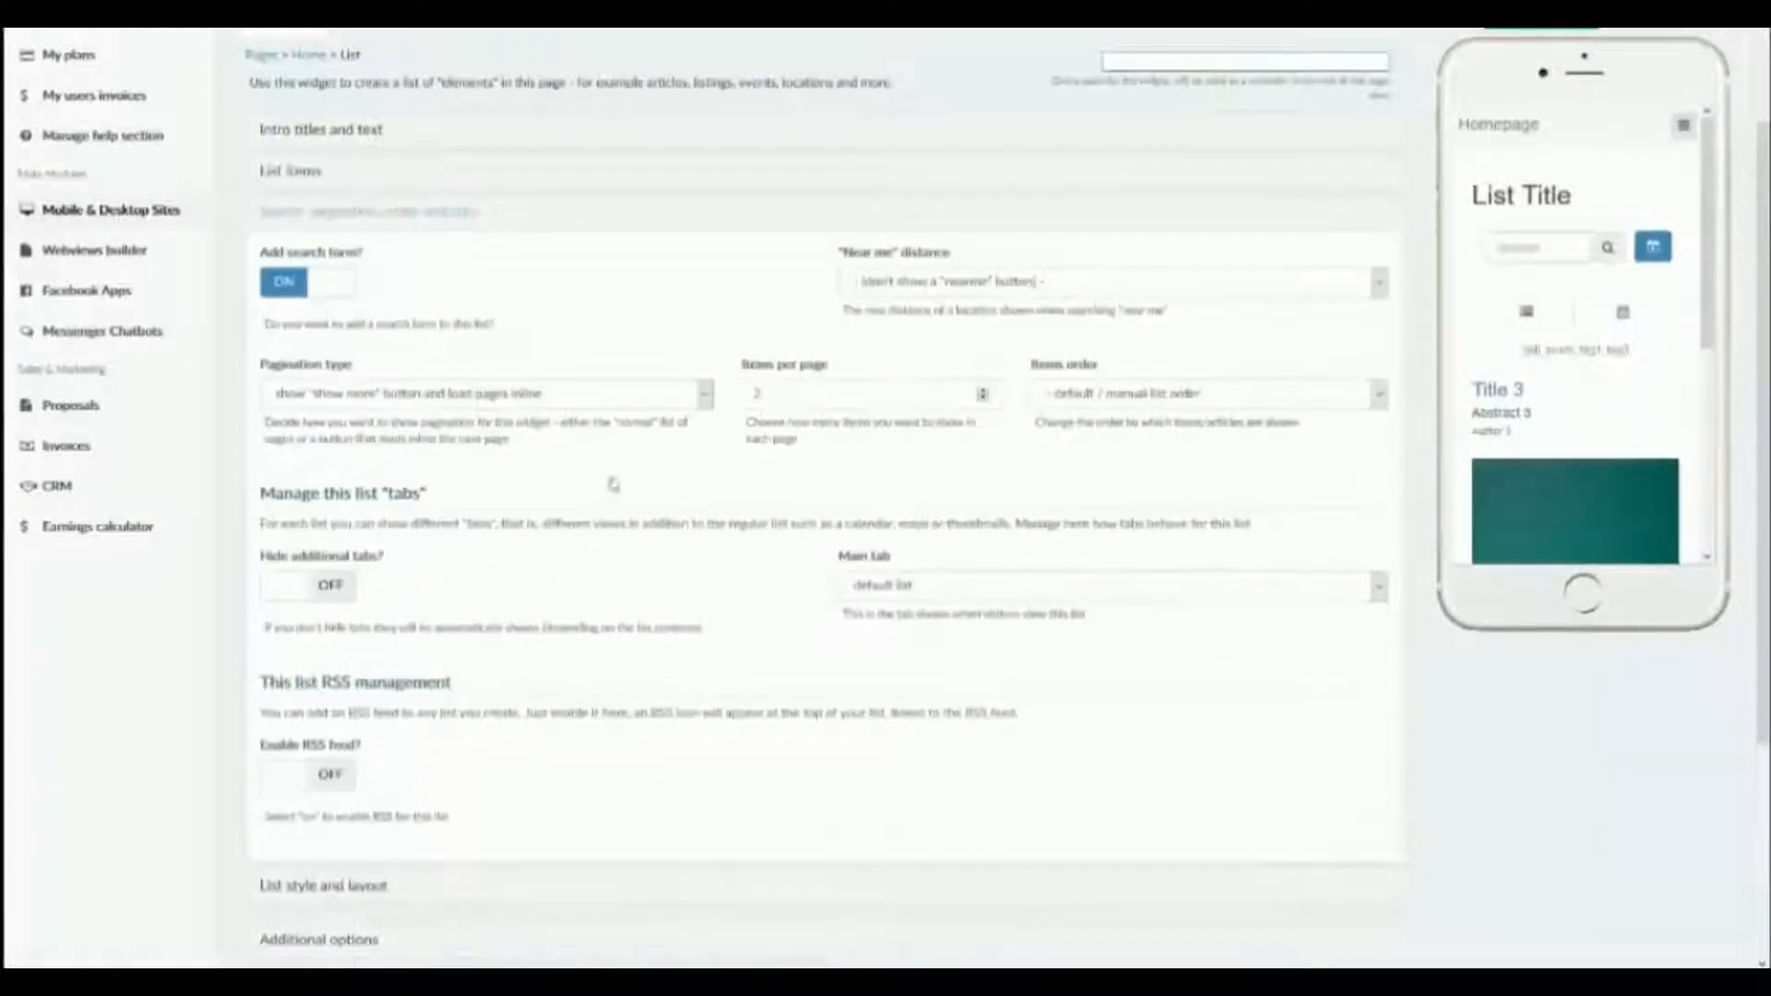
{"action": "left_click", "coordinate": [1100, 394]}
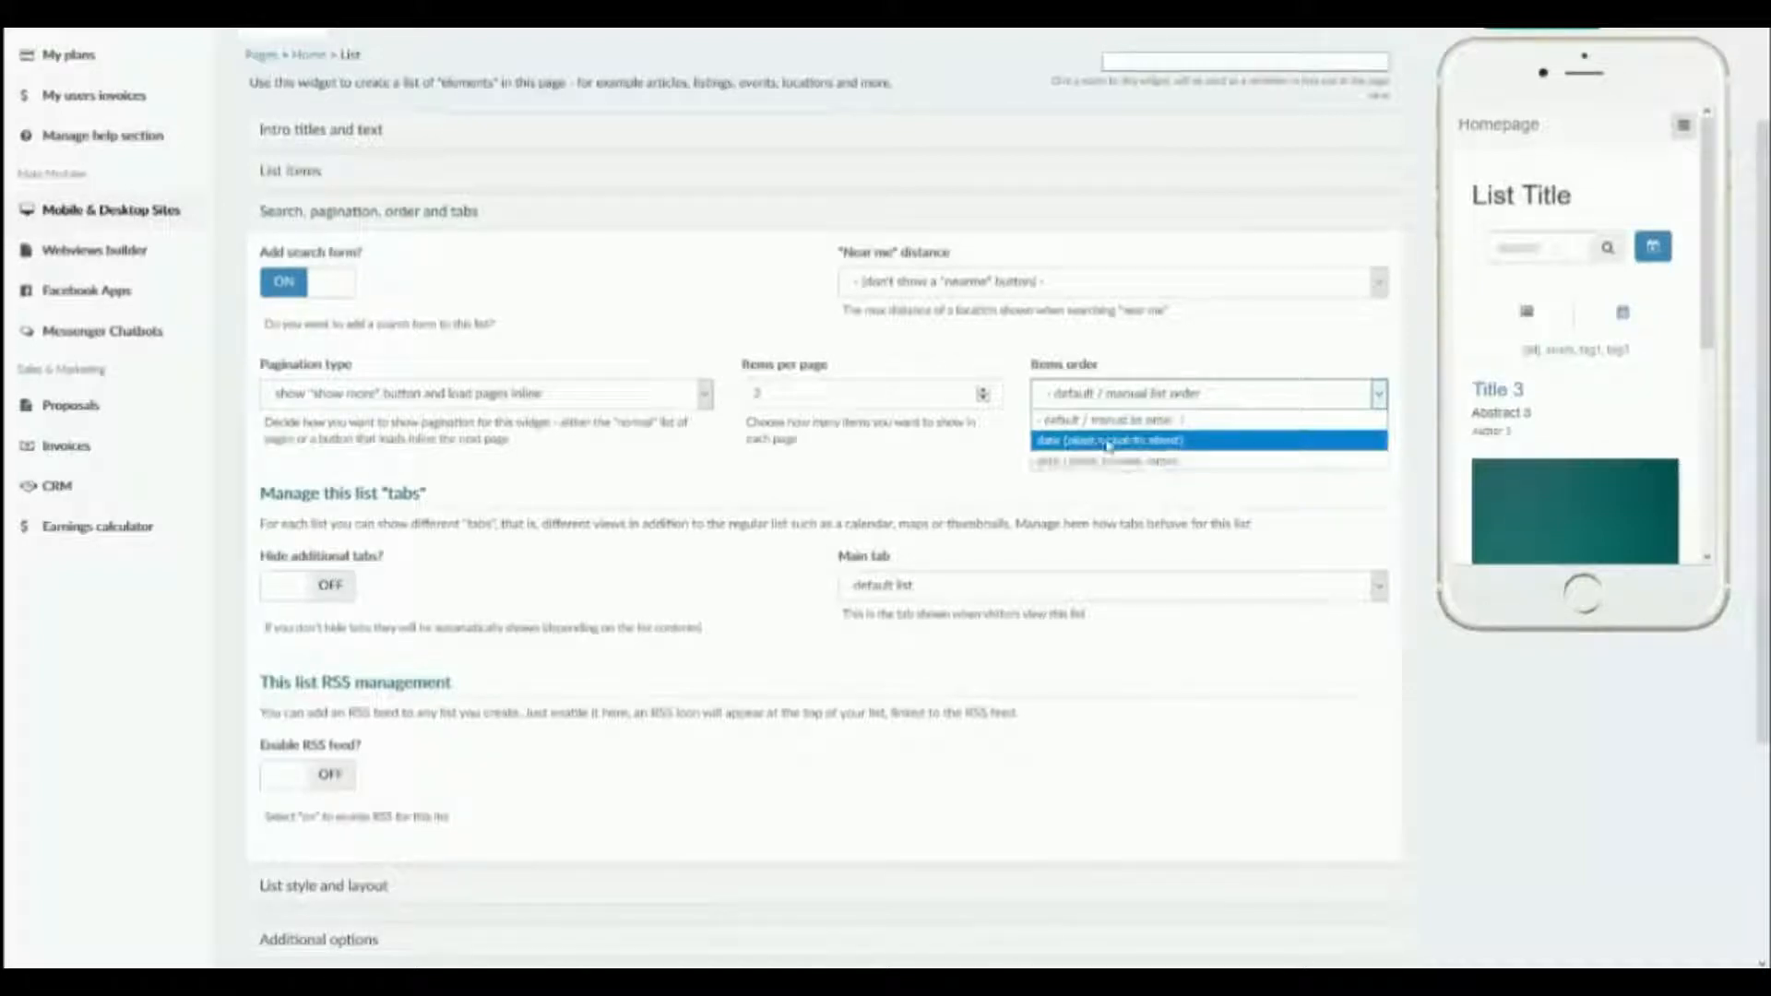
{"action": "left_click", "coordinate": [1041, 341]}
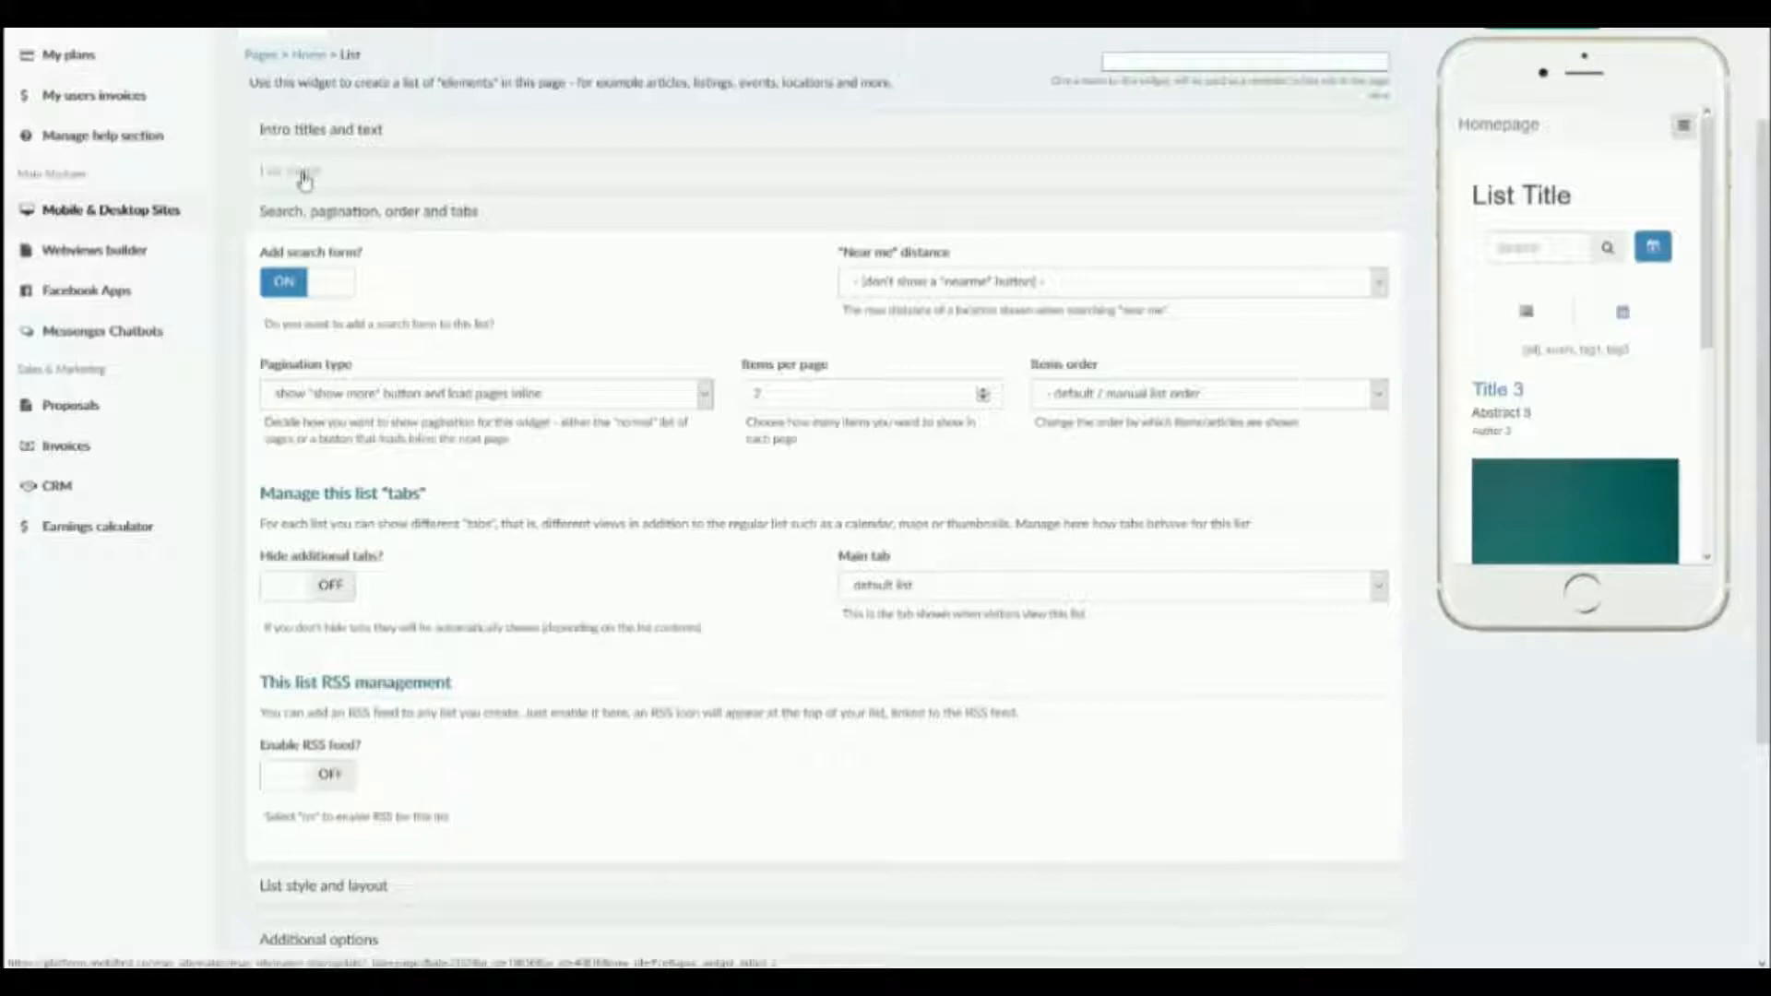
{"action": "scroll", "coordinate": [1571, 421], "scroll_direction": "down", "scroll_amount": 3}
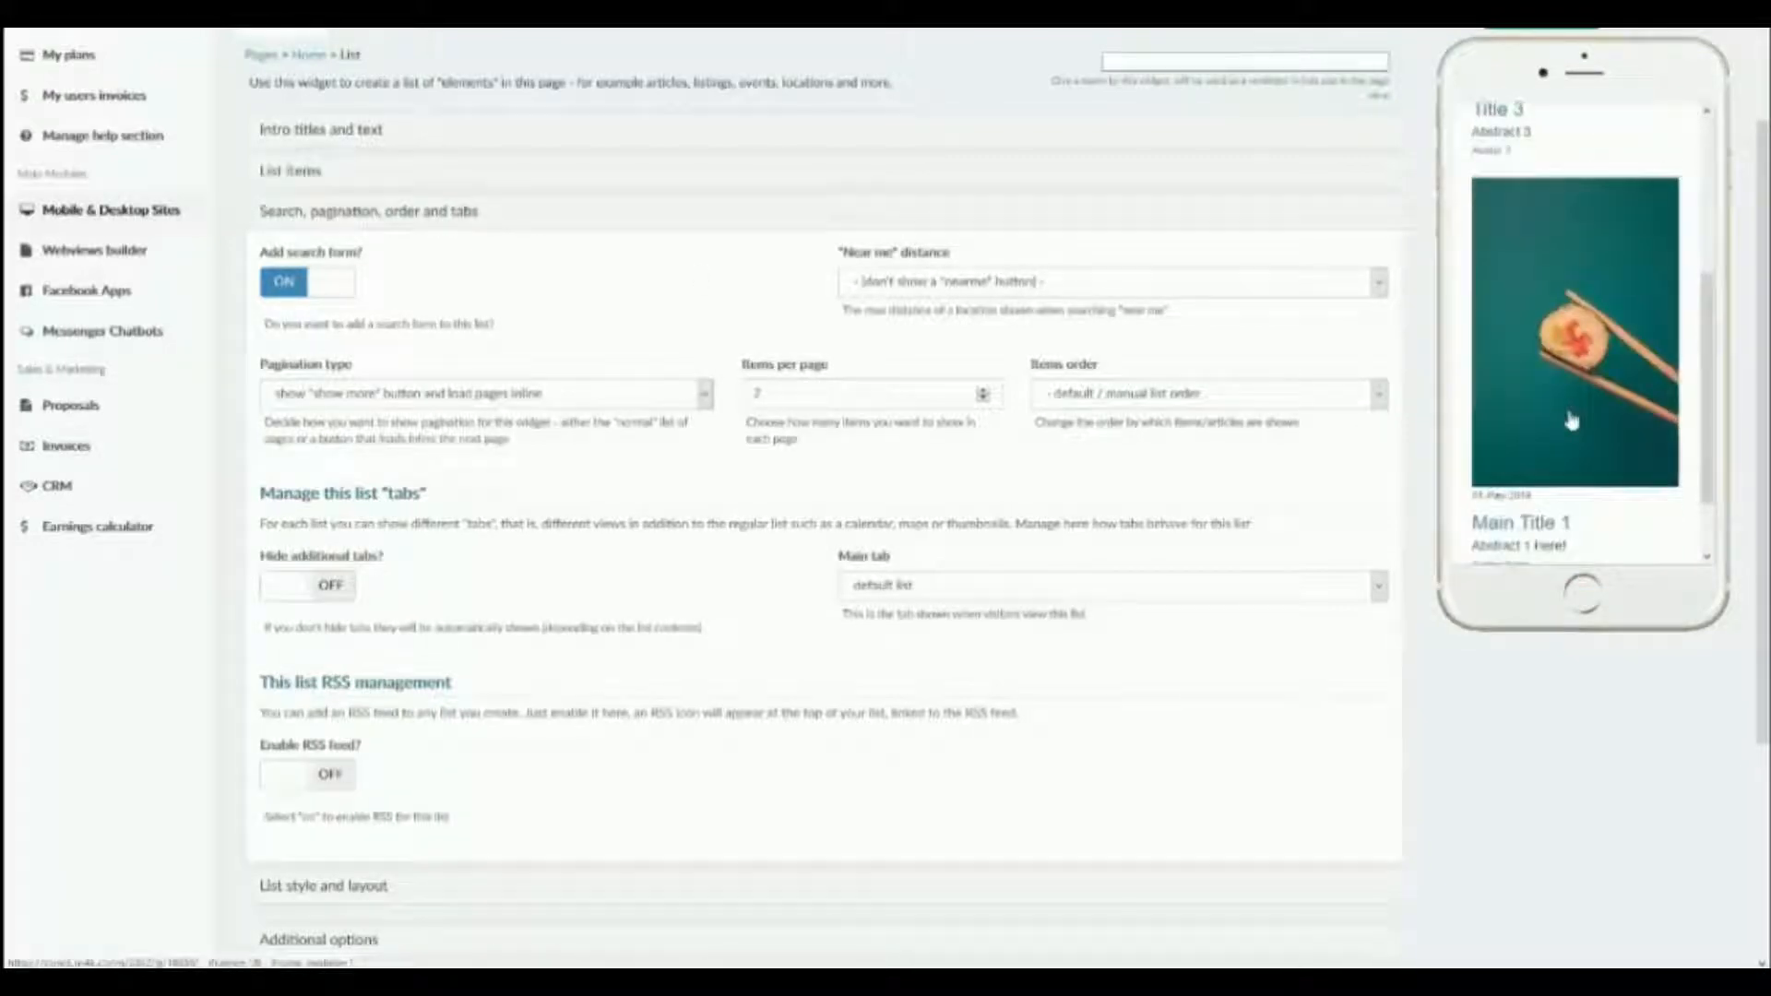
{"action": "scroll", "coordinate": [1572, 420], "scroll_direction": "down", "scroll_amount": 1}
{"action": "scroll", "coordinate": [557, 450], "scroll_direction": "down", "scroll_amount": 1}
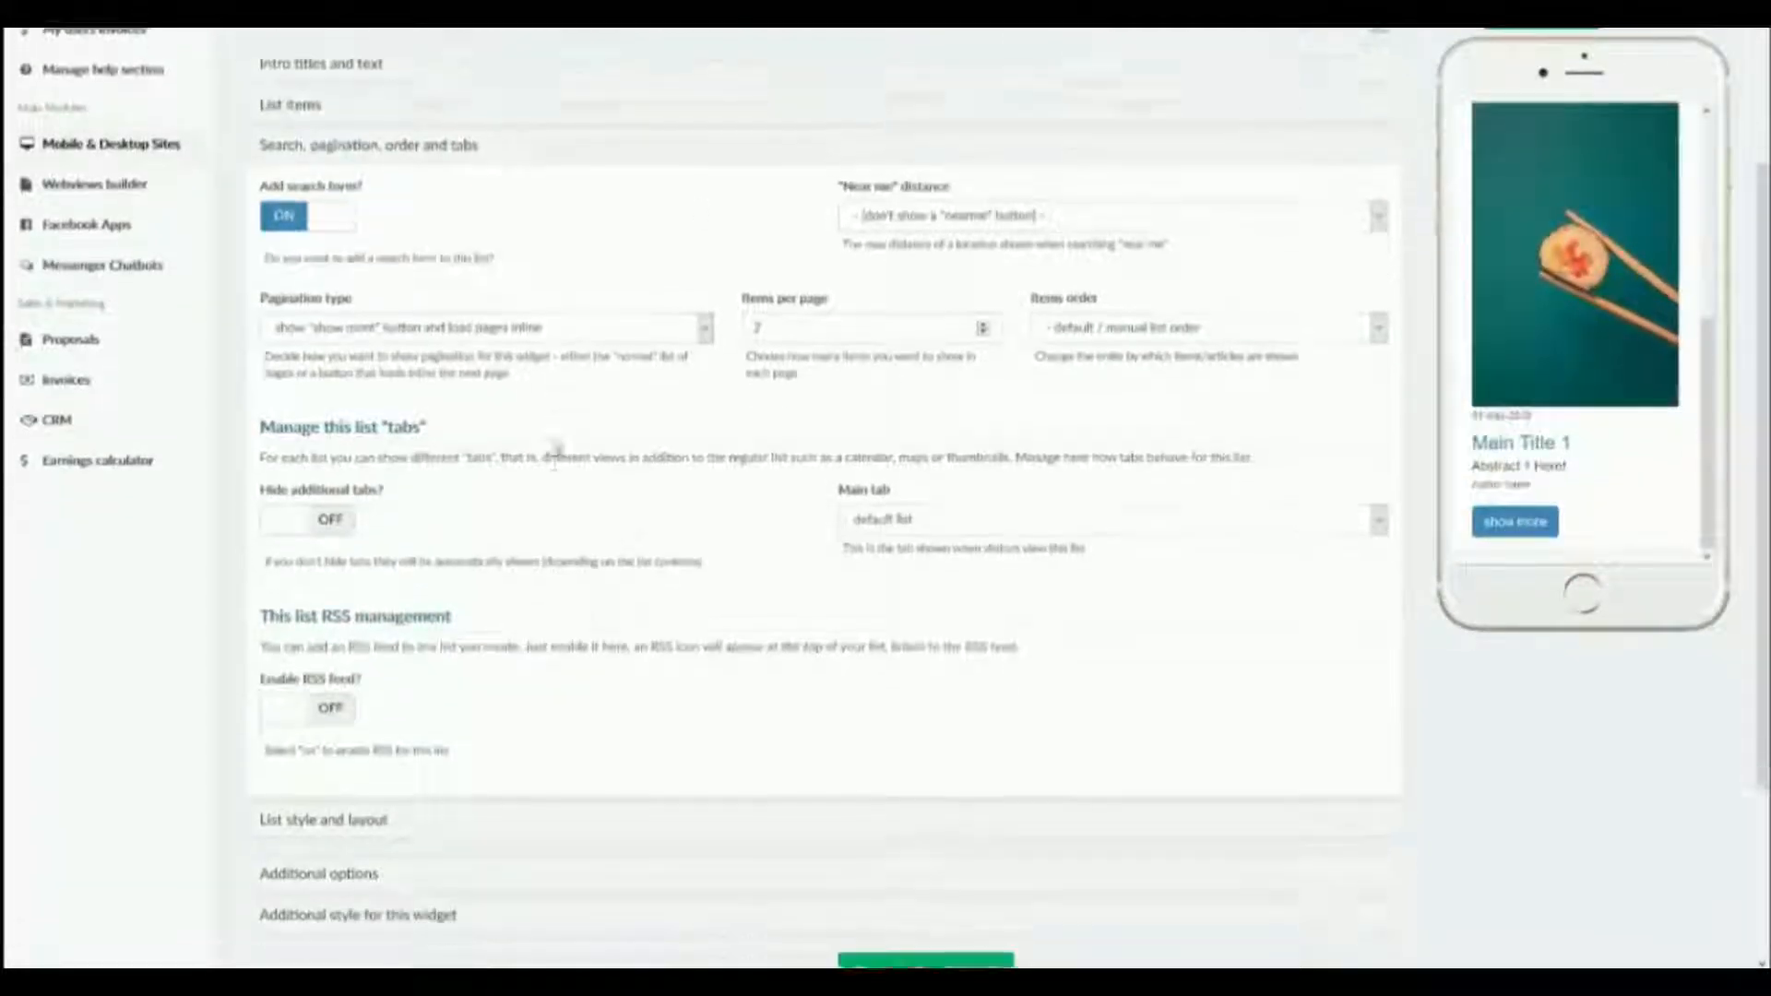
Review the main tab choices for this list's tabs and keep the default list.
{"action": "scroll", "coordinate": [557, 450], "scroll_direction": "down", "scroll_amount": 1}
{"action": "scroll", "coordinate": [554, 437], "scroll_direction": "down", "scroll_amount": 1}
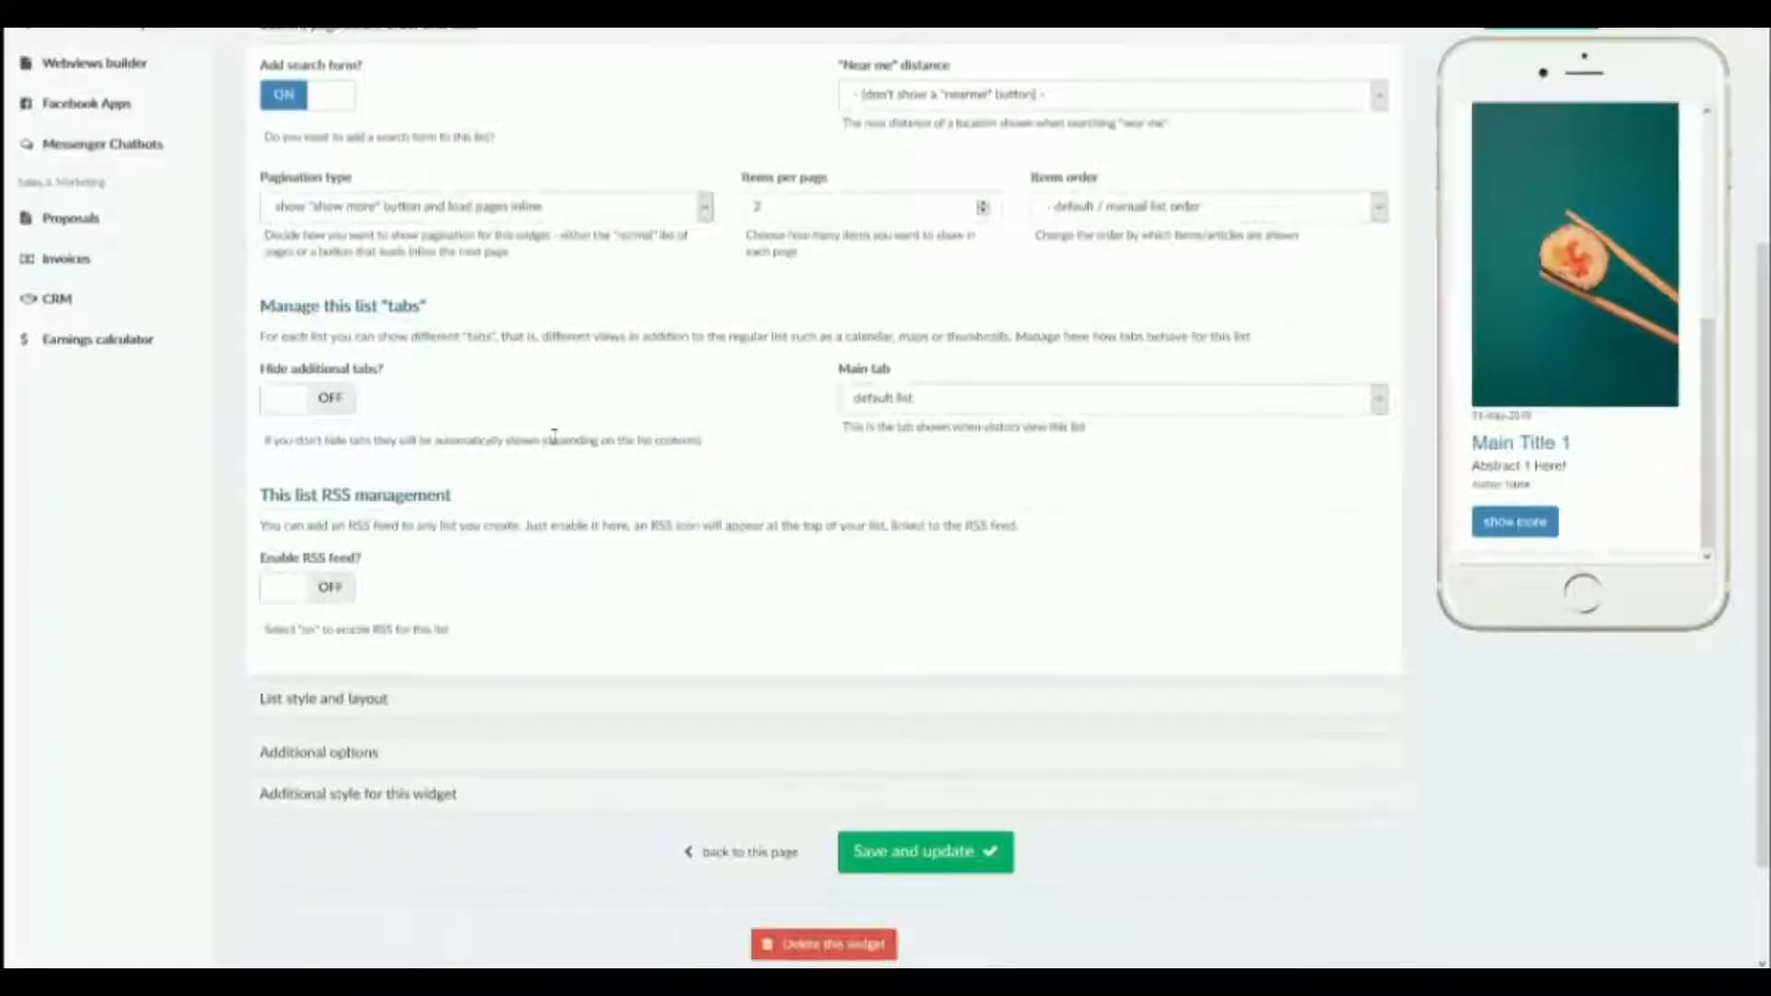
{"action": "left_click", "coordinate": [1114, 404]}
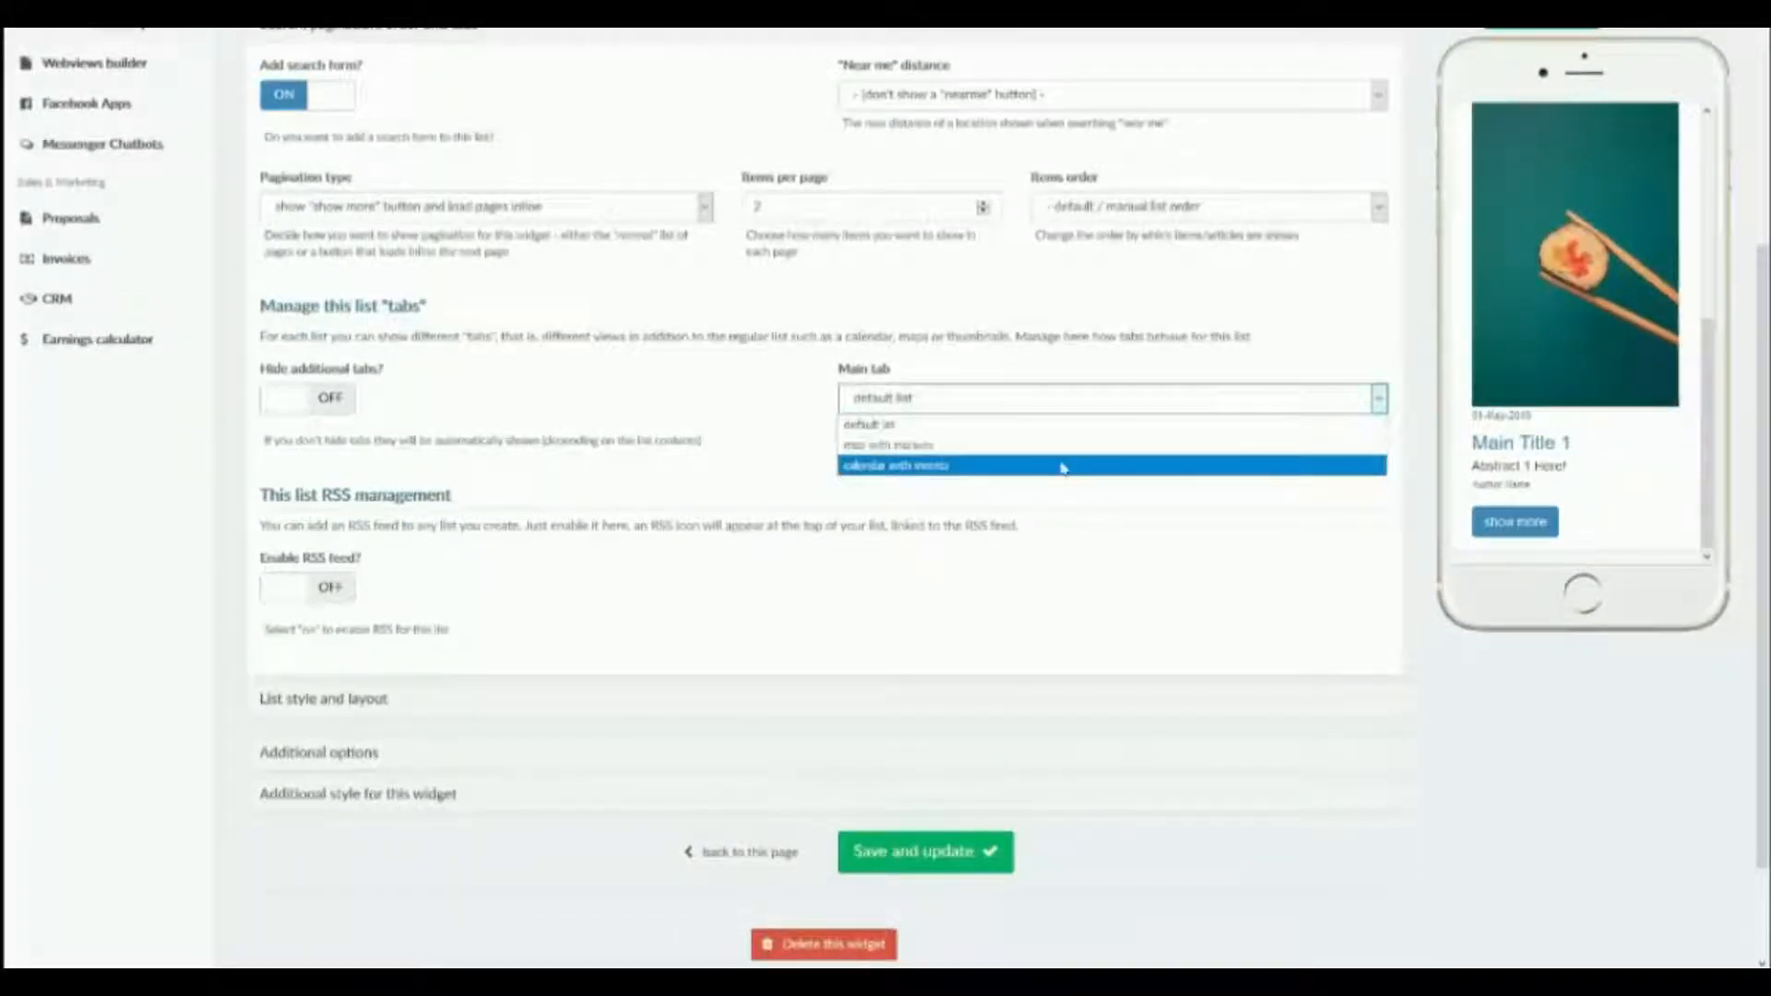
{"action": "left_click", "coordinate": [1086, 535]}
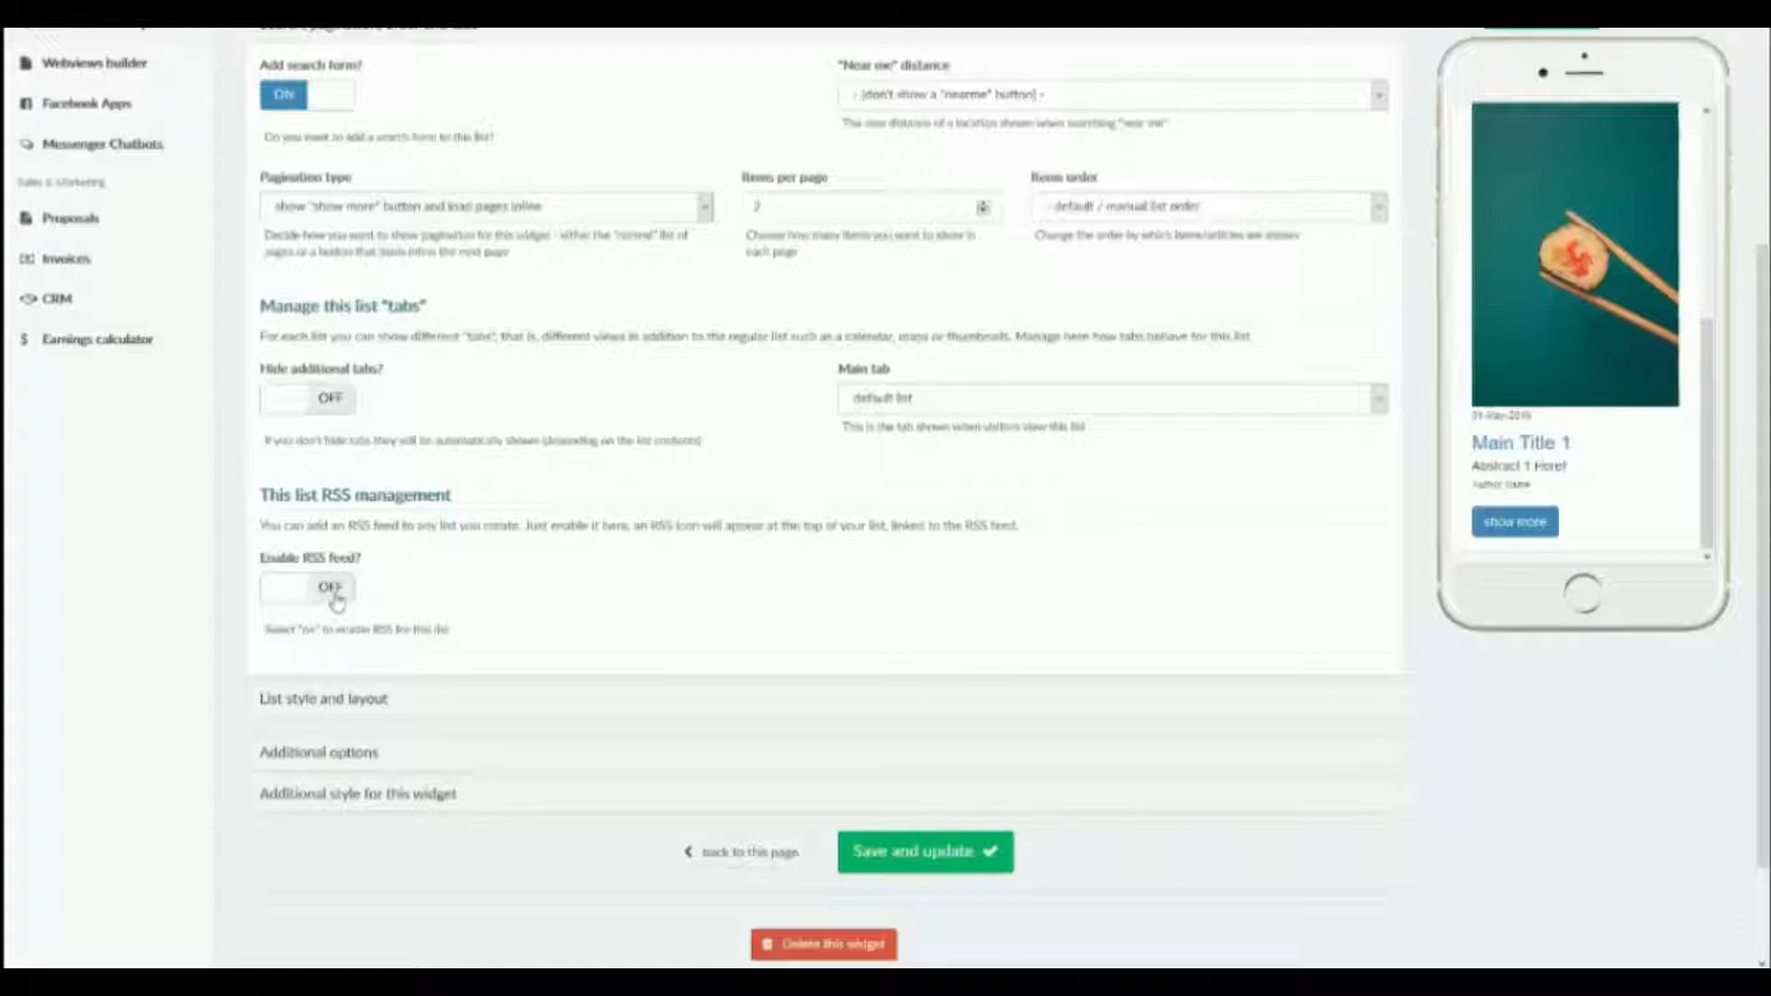
Set the list's mobile columns to 2 in its style and layout settings, and save the widget.
{"action": "left_click", "coordinate": [358, 698]}
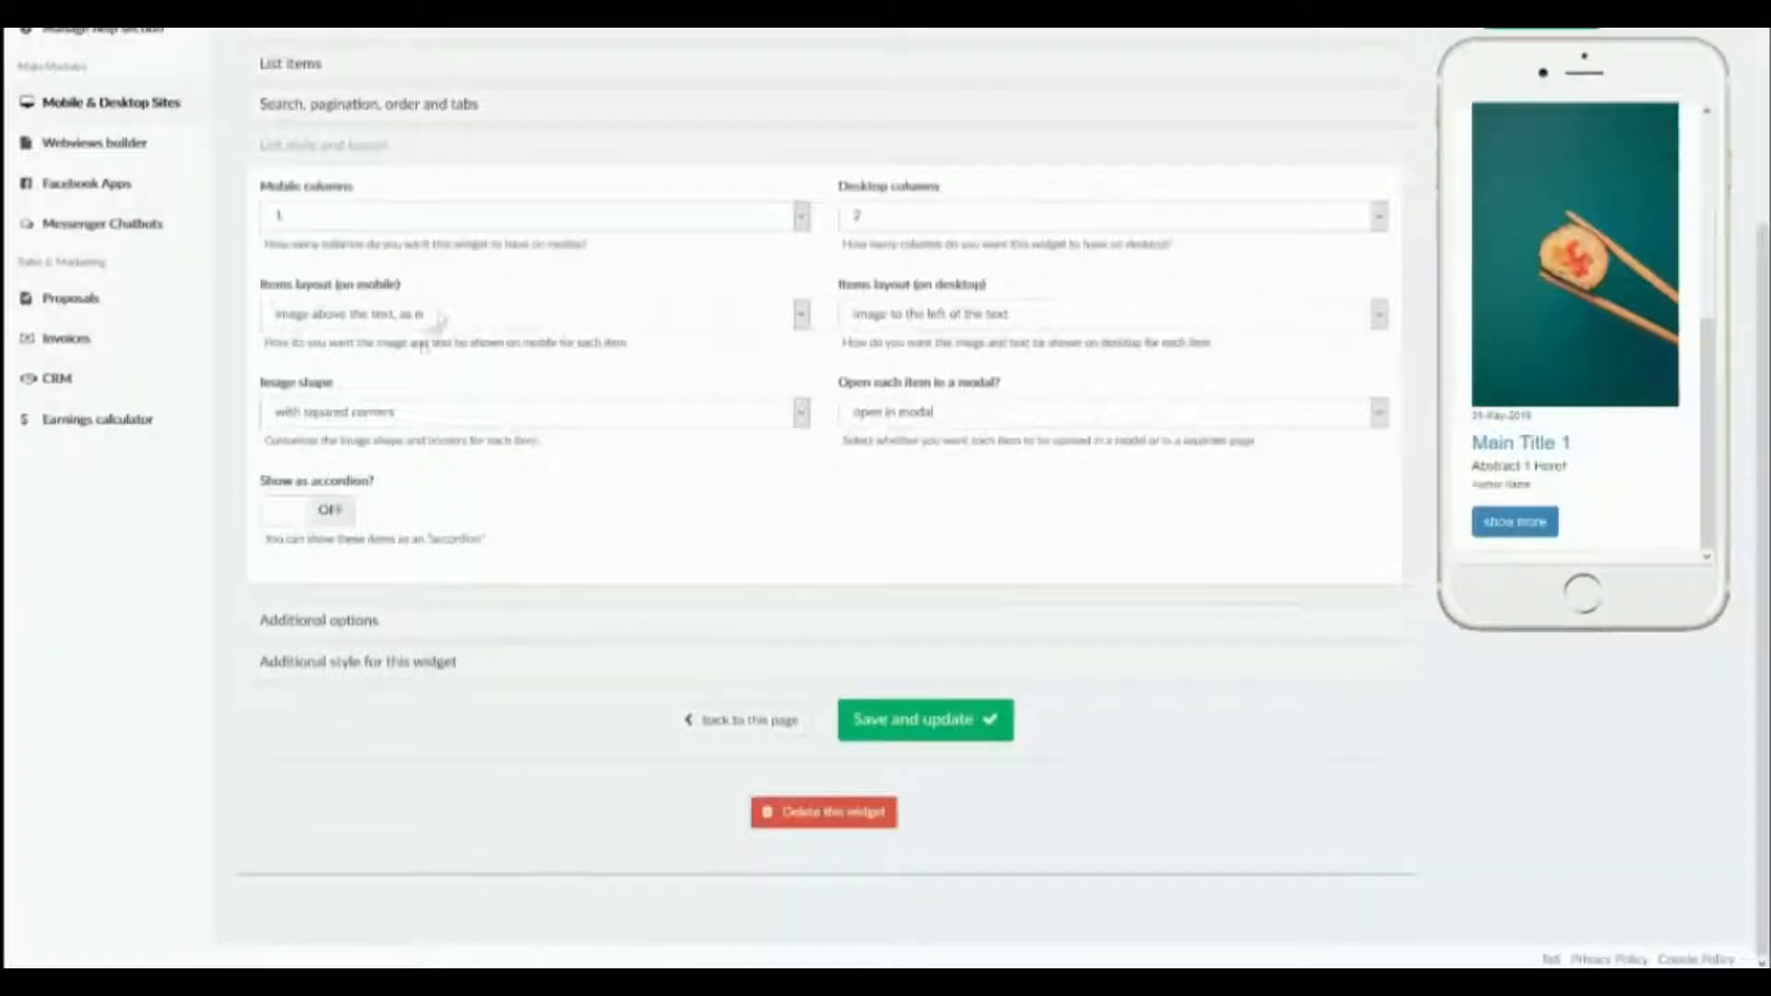
{"action": "scroll", "coordinate": [451, 307], "scroll_direction": "up", "scroll_amount": 1}
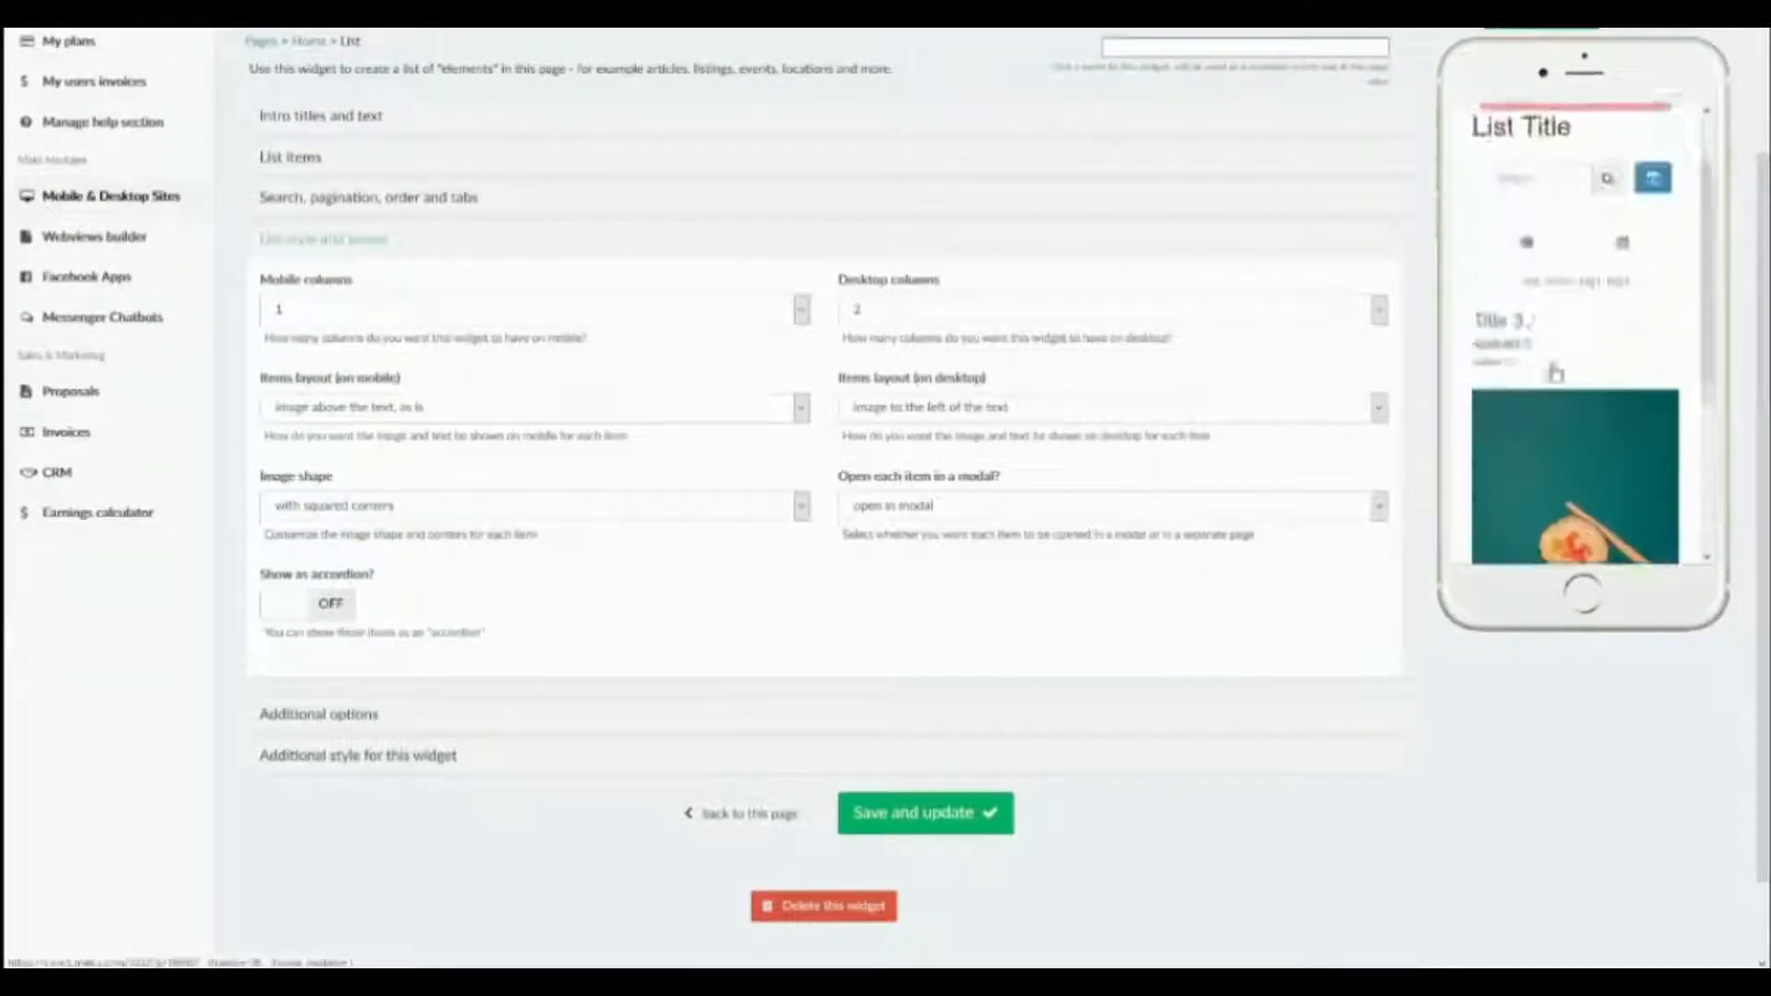
{"action": "scroll", "coordinate": [1559, 174], "scroll_direction": "down", "scroll_amount": 5}
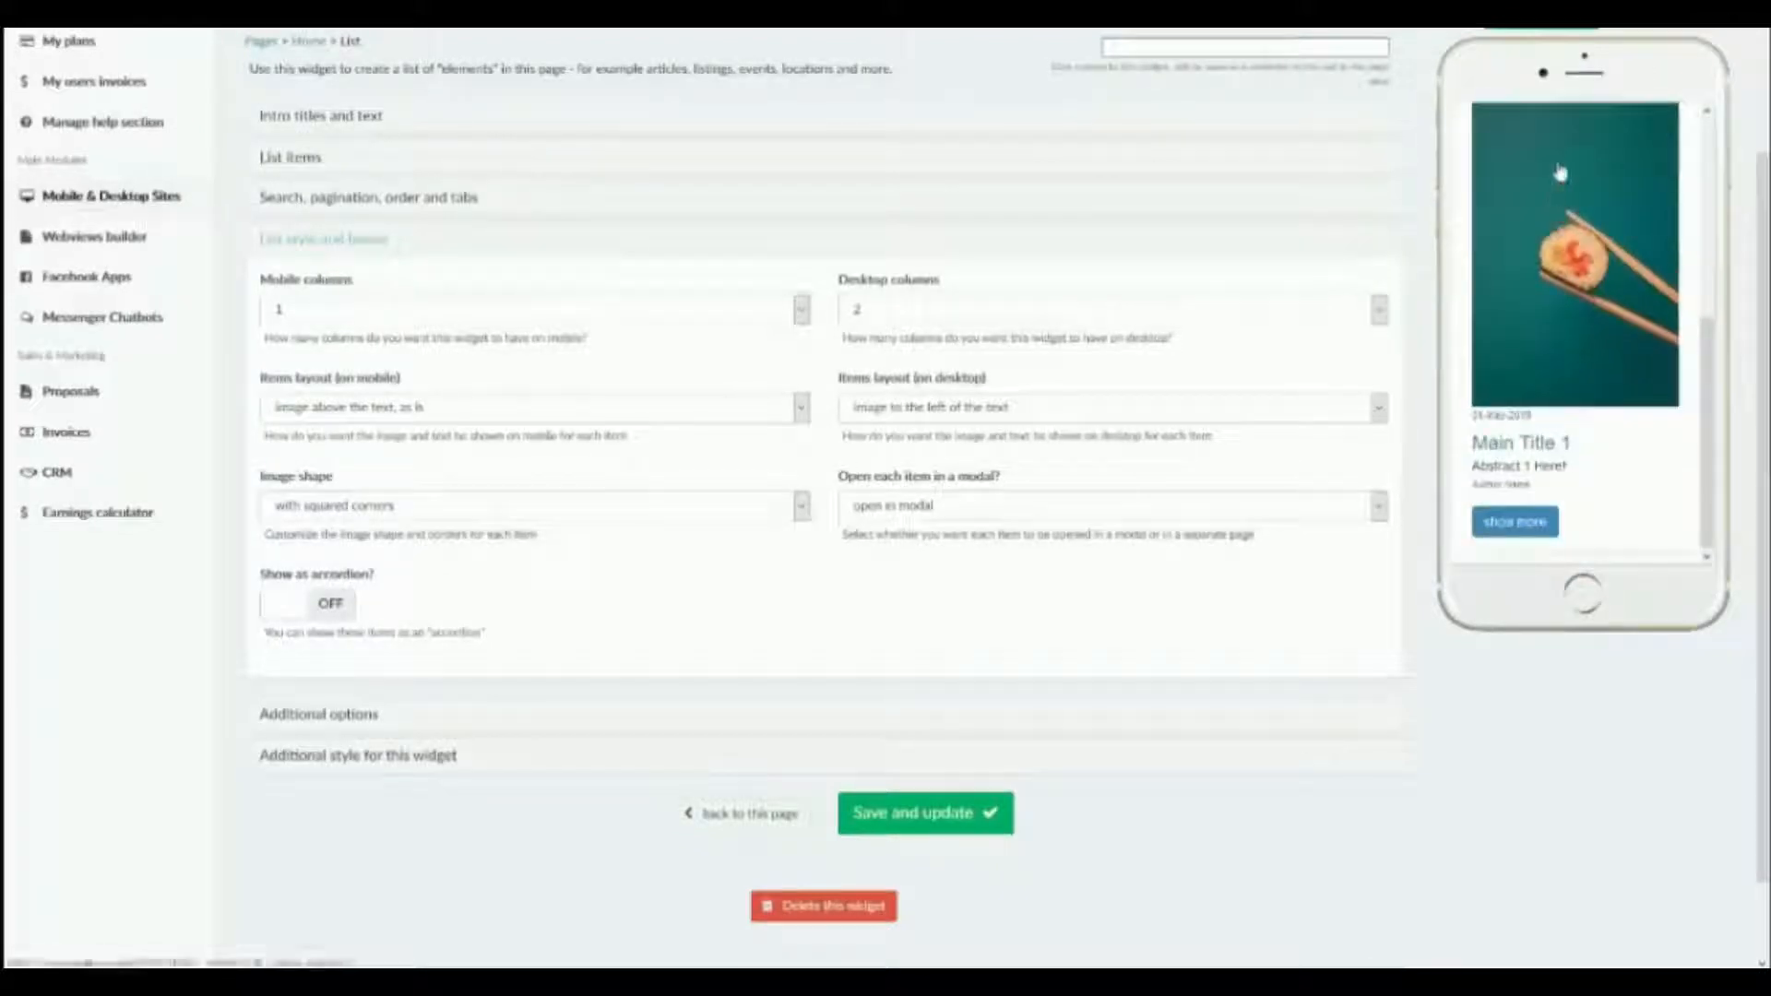
{"action": "scroll", "coordinate": [1580, 397], "scroll_direction": "up", "scroll_amount": 3}
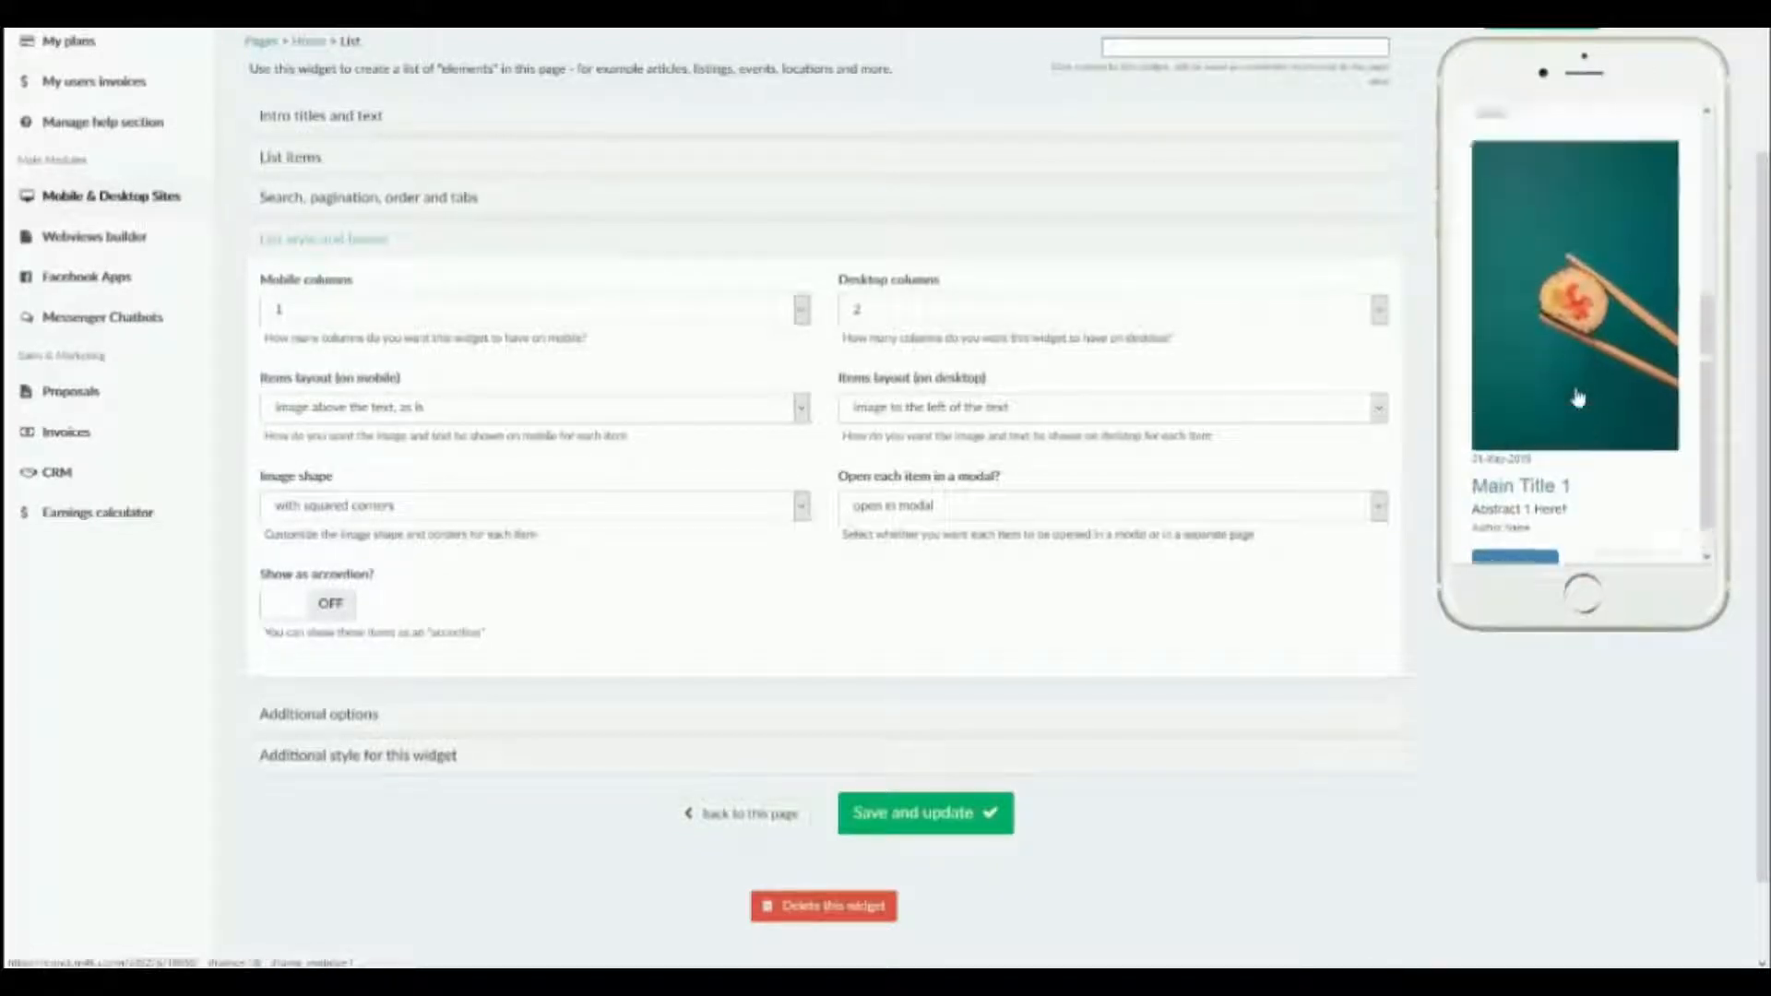
{"action": "left_click", "coordinate": [764, 311]}
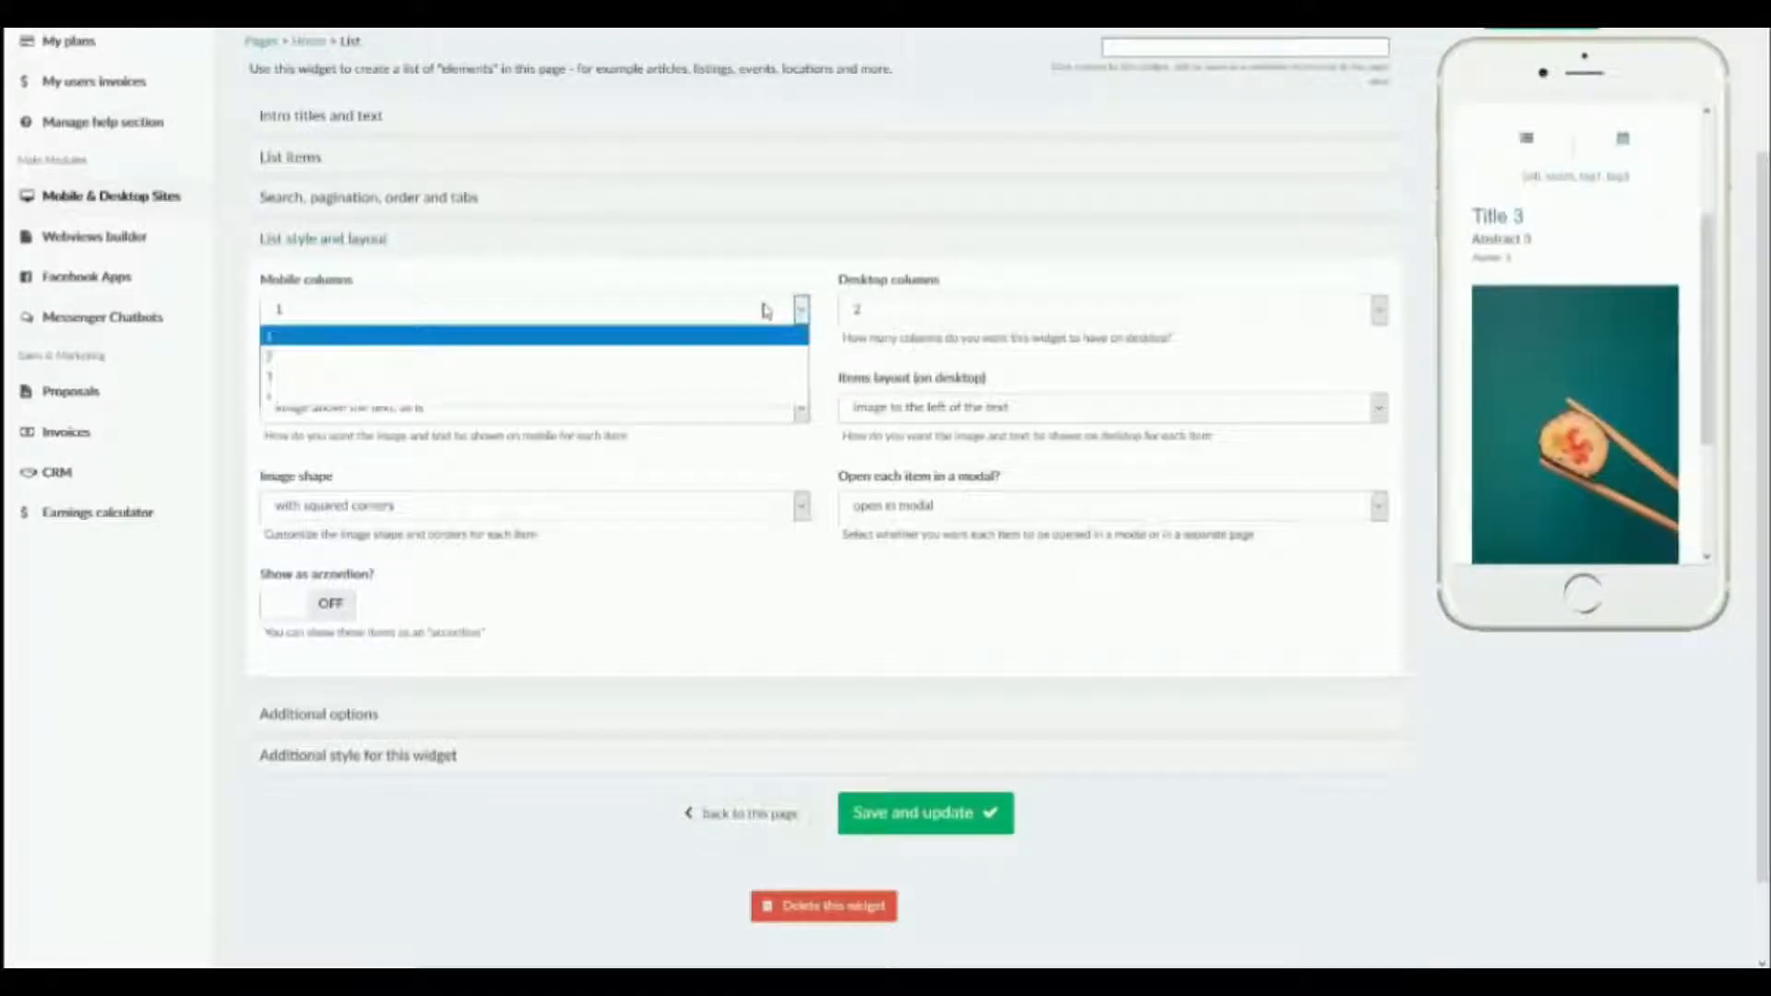
{"action": "left_click", "coordinate": [720, 342]}
{"action": "left_click", "coordinate": [910, 832]}
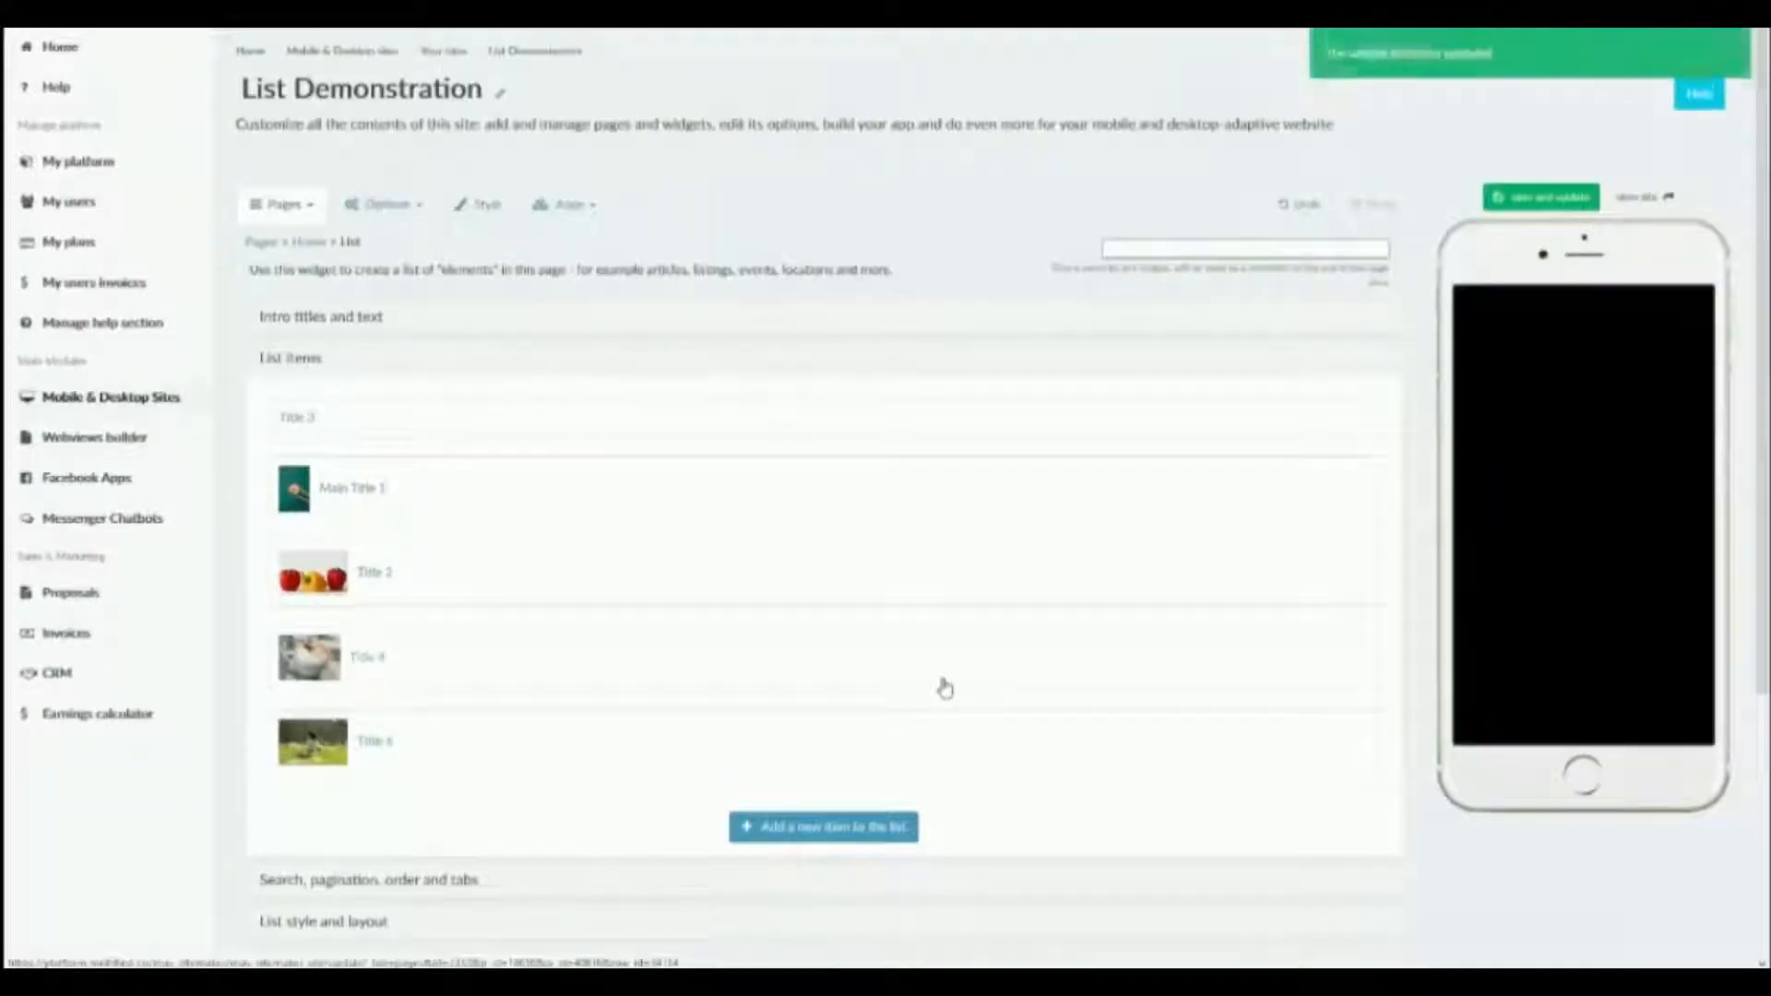
Load all items of the two-column list in the phone preview with "show more", down to Title 5.
{"action": "scroll", "coordinate": [1540, 535], "scroll_direction": "down", "scroll_amount": 1}
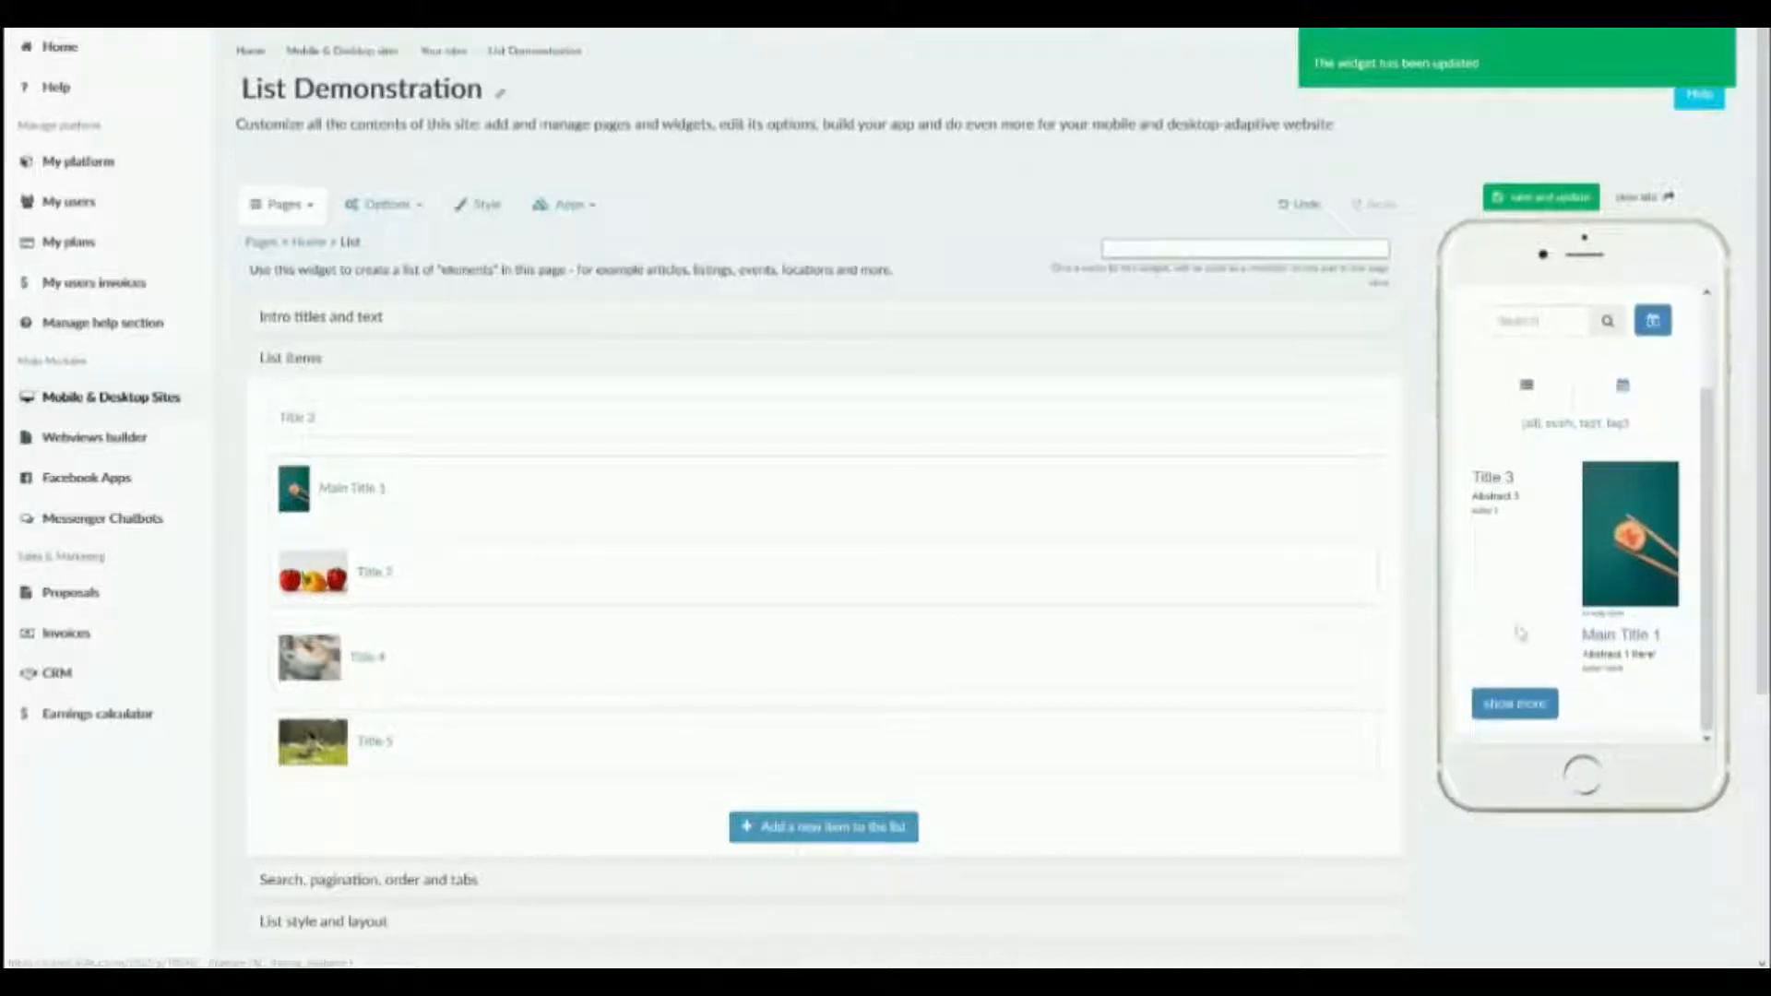
{"action": "left_click", "coordinate": [1512, 705]}
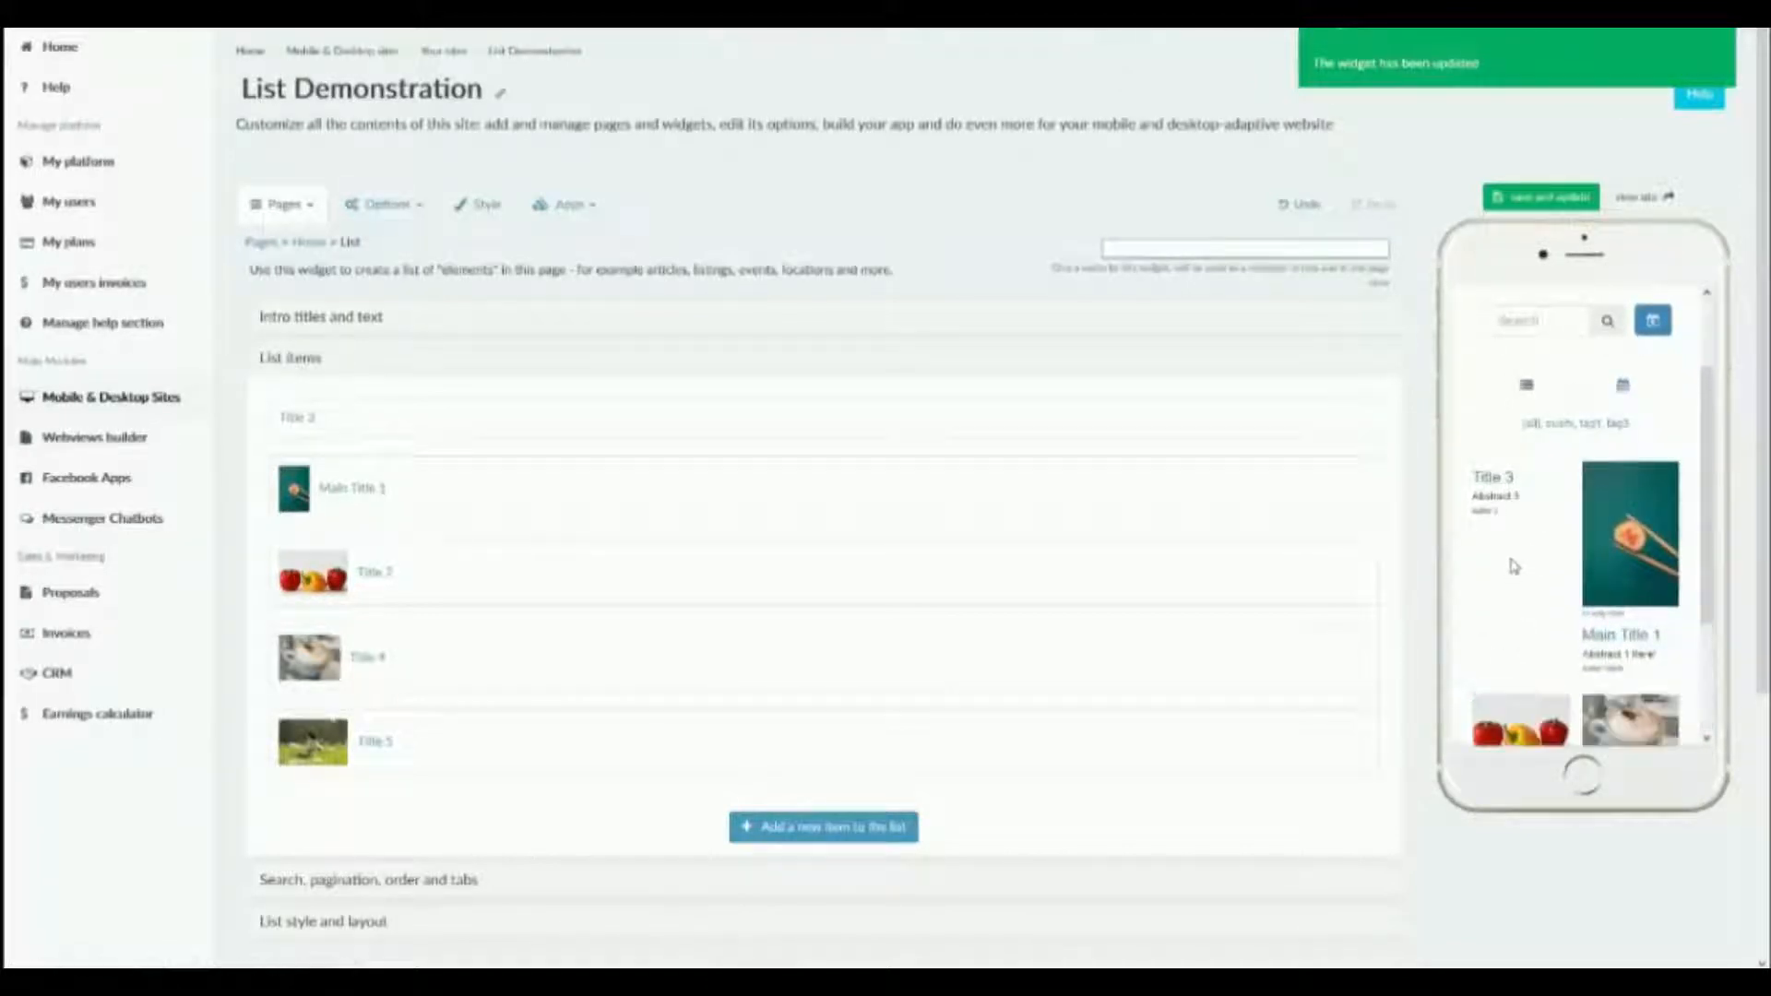
{"action": "scroll", "coordinate": [1513, 427], "scroll_direction": "down", "scroll_amount": 3}
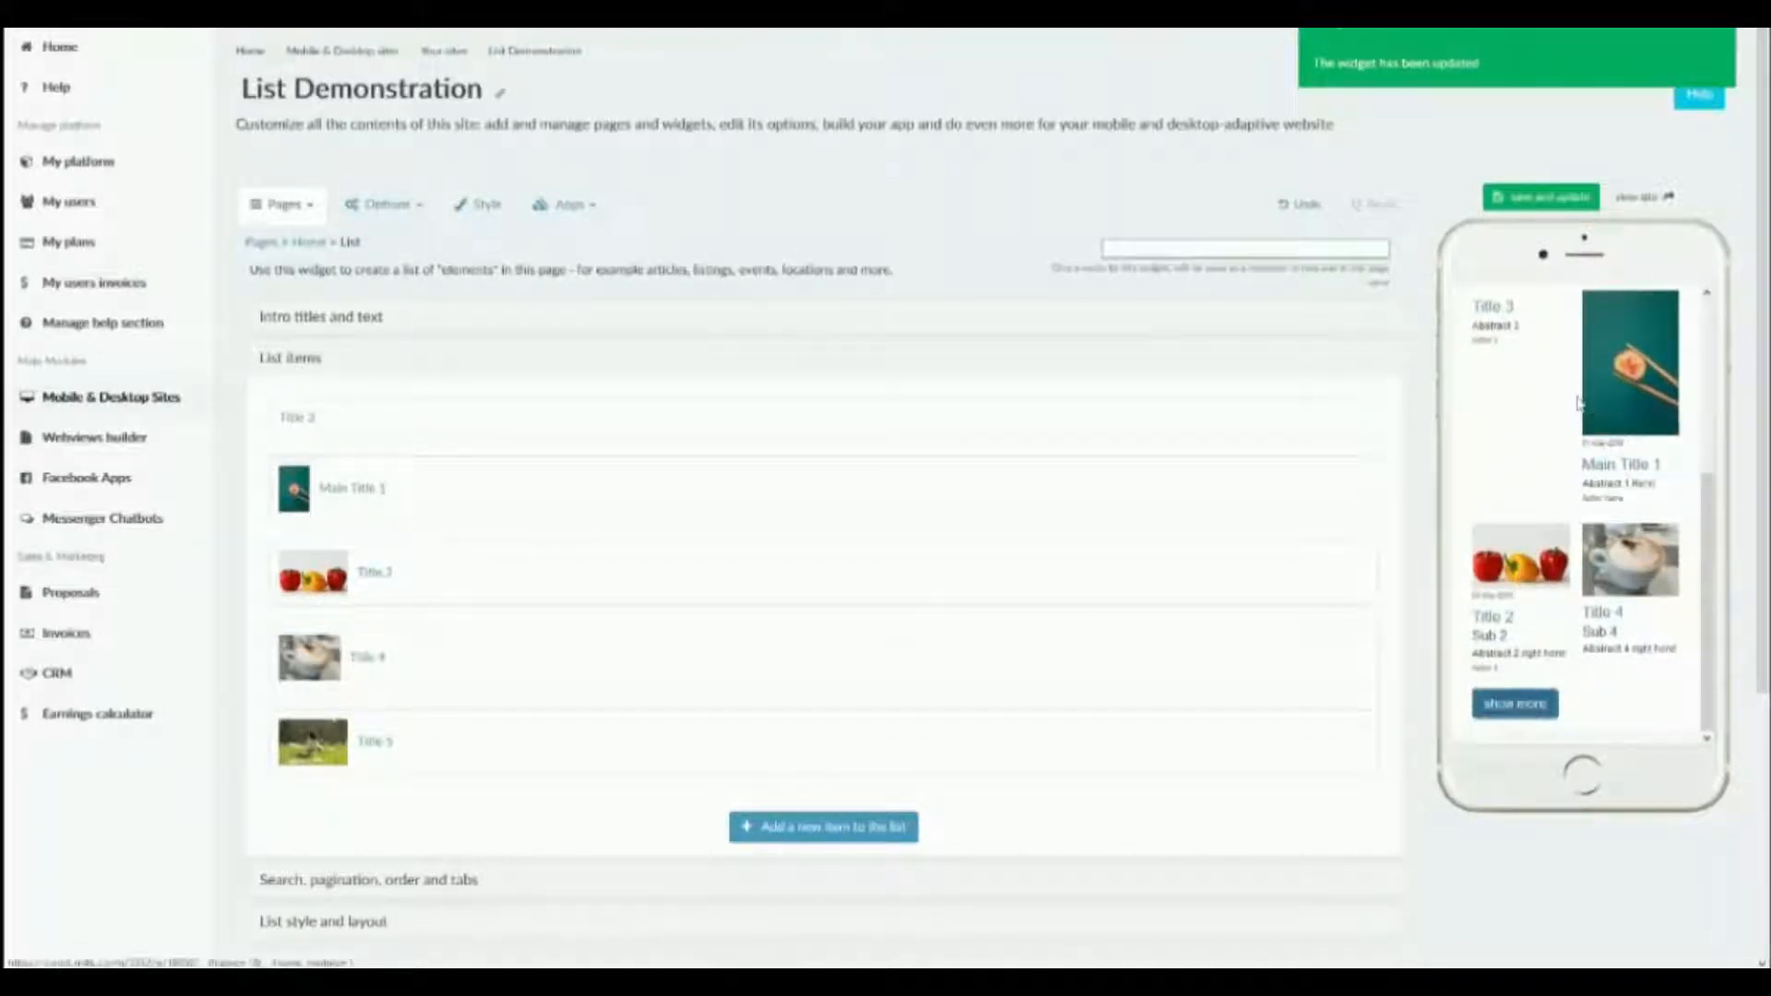
{"action": "left_click", "coordinate": [1513, 705]}
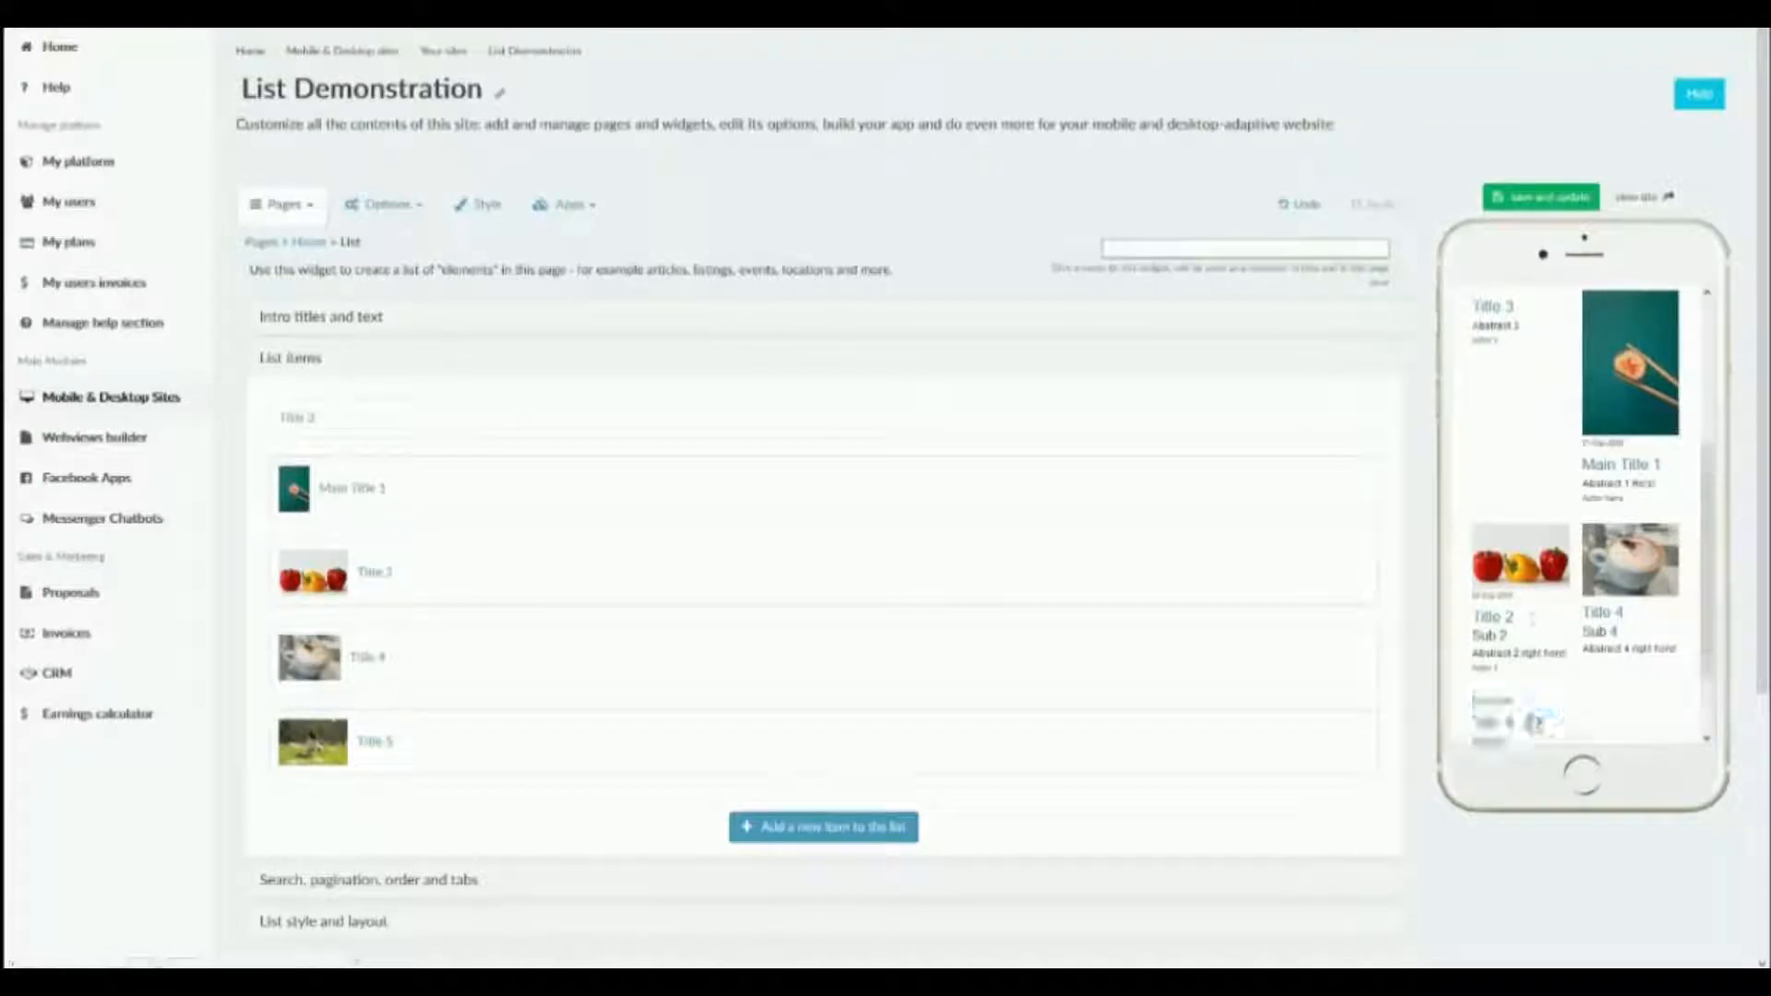
{"action": "scroll", "coordinate": [1567, 553], "scroll_direction": "down", "scroll_amount": 2}
Review the mobile items layout choices for the list and keep "image above the text, as is".
{"action": "scroll", "coordinate": [426, 822], "scroll_direction": "down", "scroll_amount": 3}
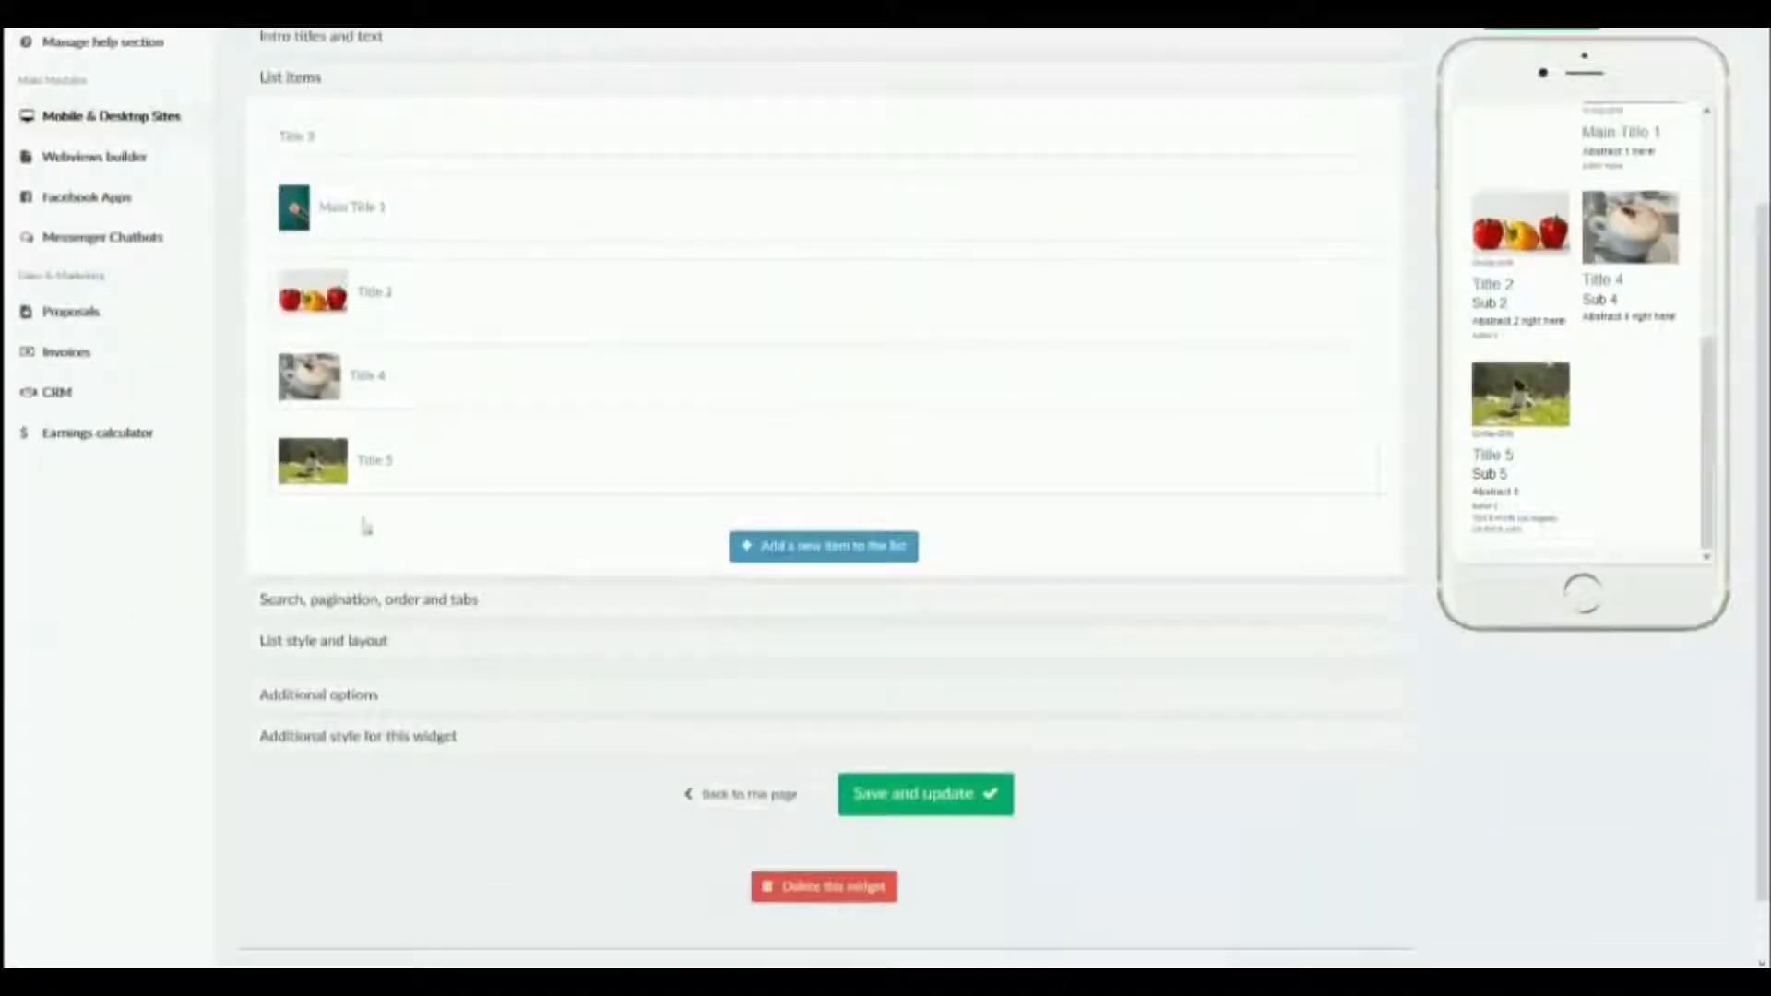
{"action": "left_click", "coordinate": [373, 645]}
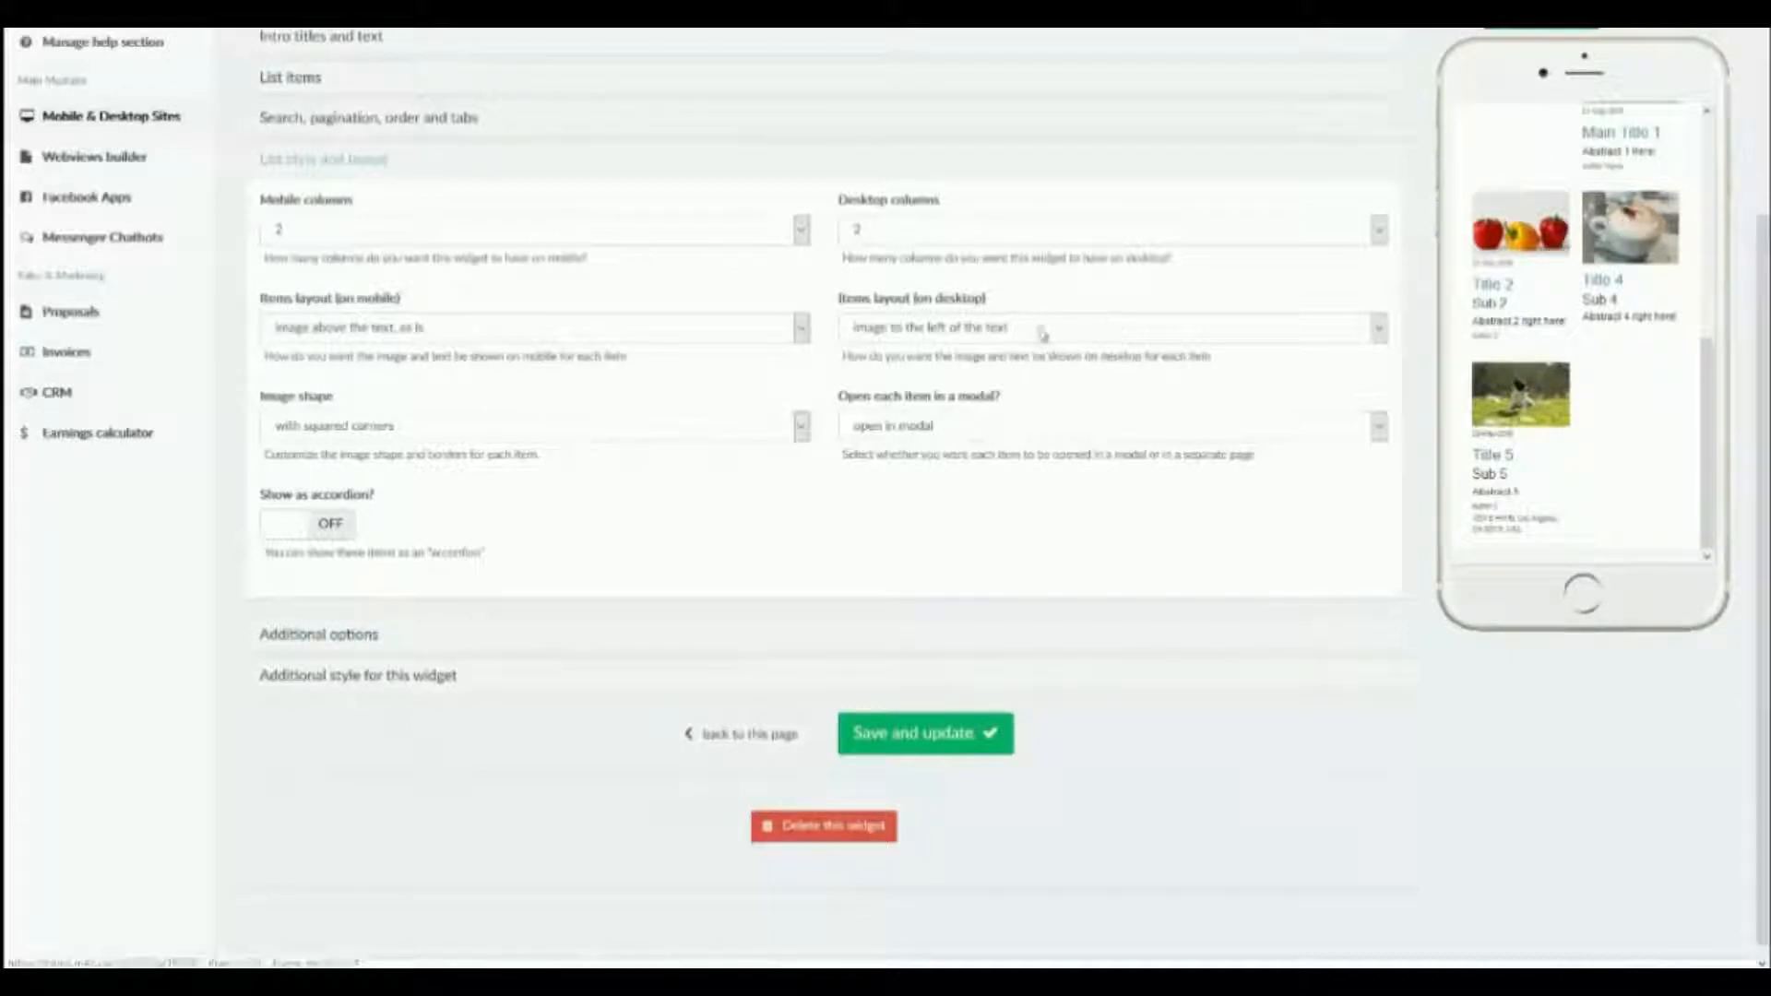
{"action": "left_click", "coordinate": [761, 337]}
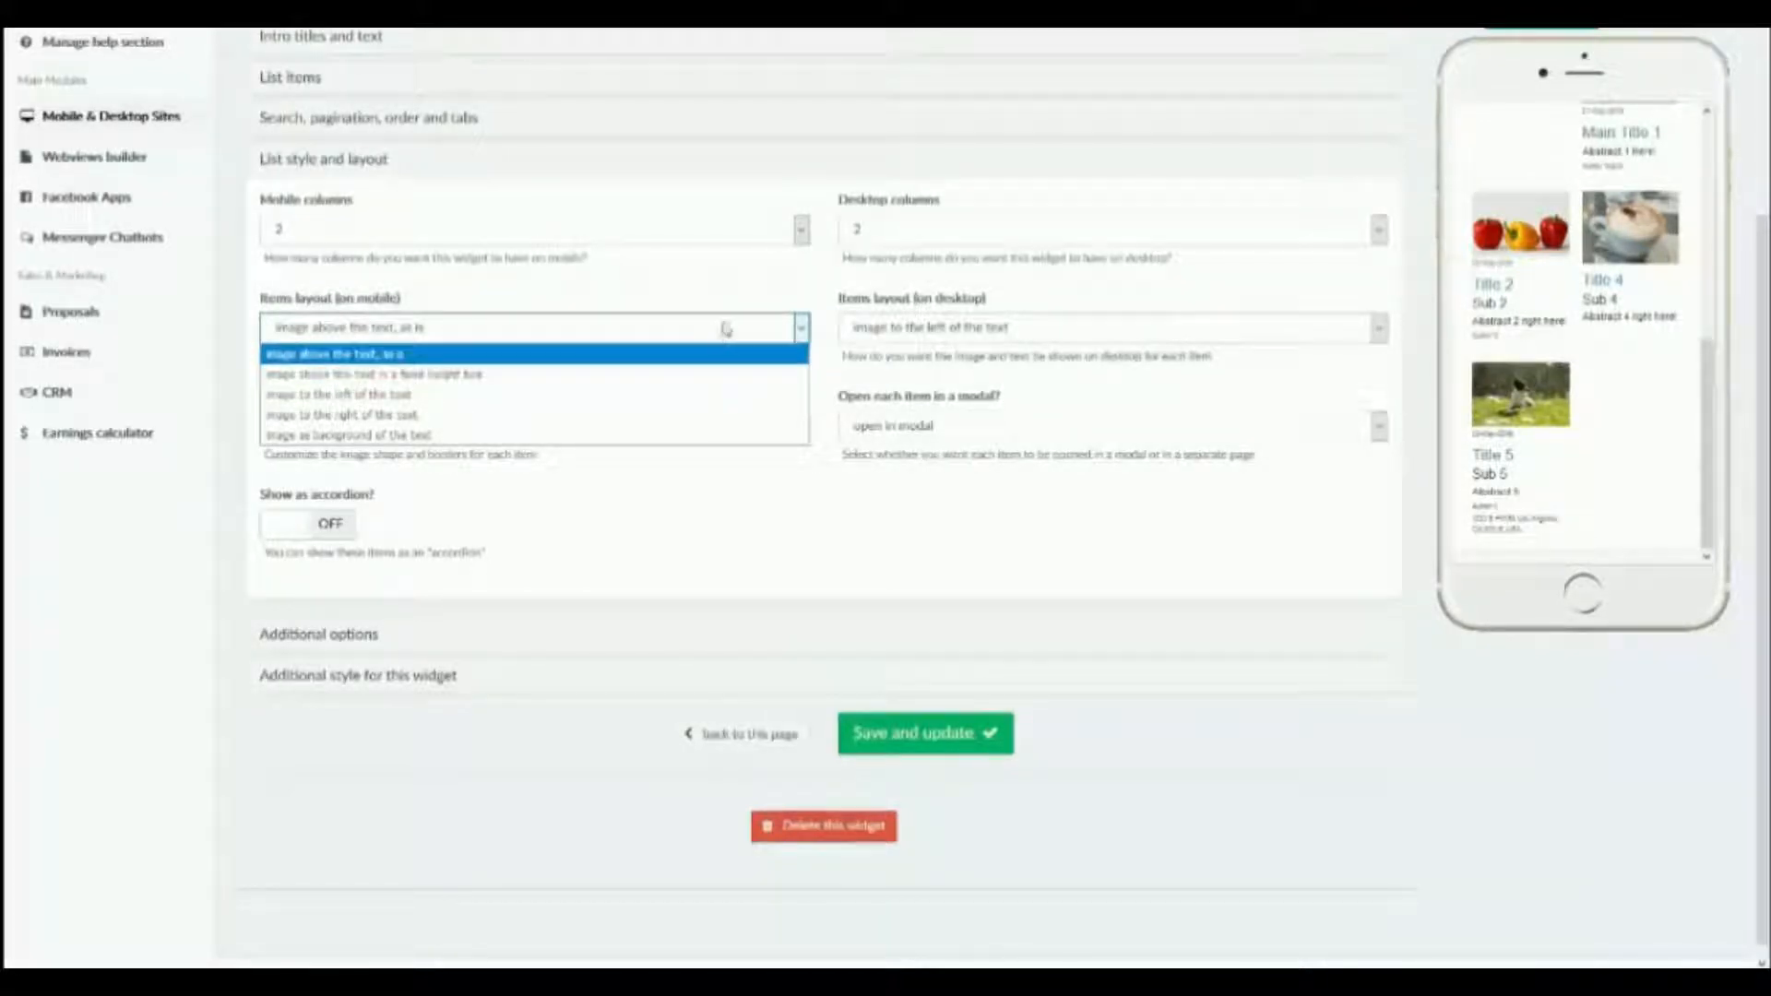
{"action": "left_click", "coordinate": [738, 336]}
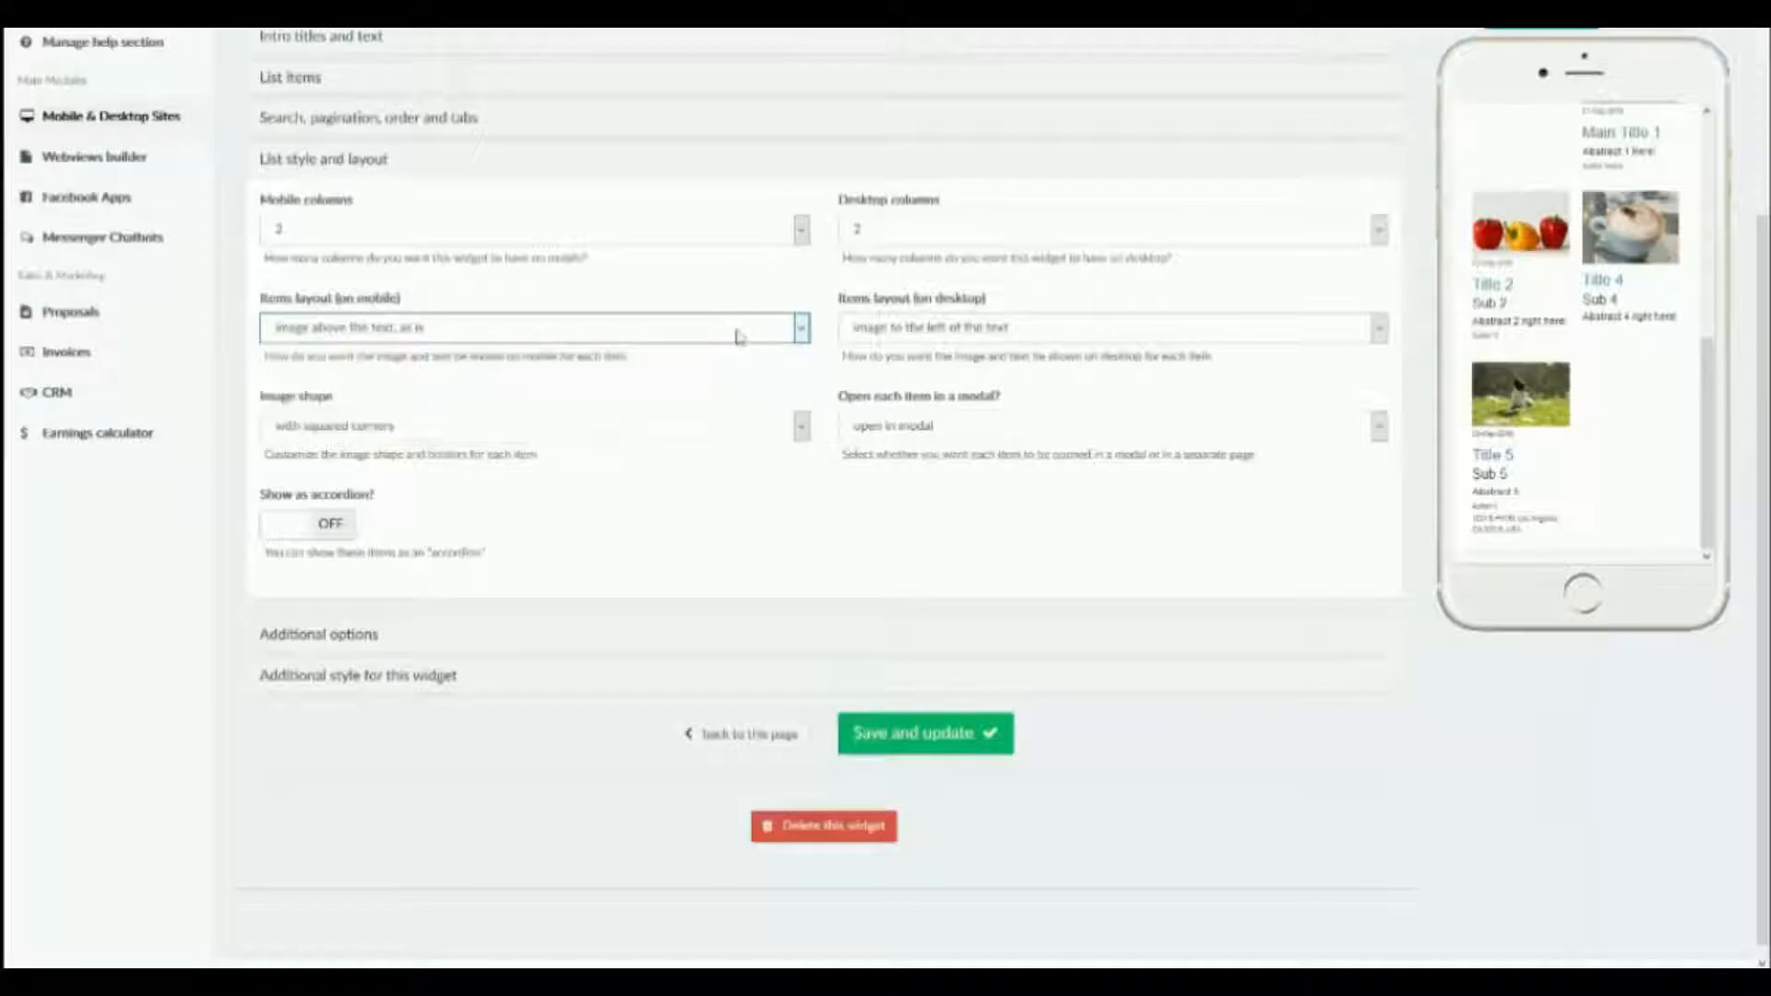
Set the list's image shape to rounded corners and save the widget.
{"action": "left_click", "coordinate": [687, 429]}
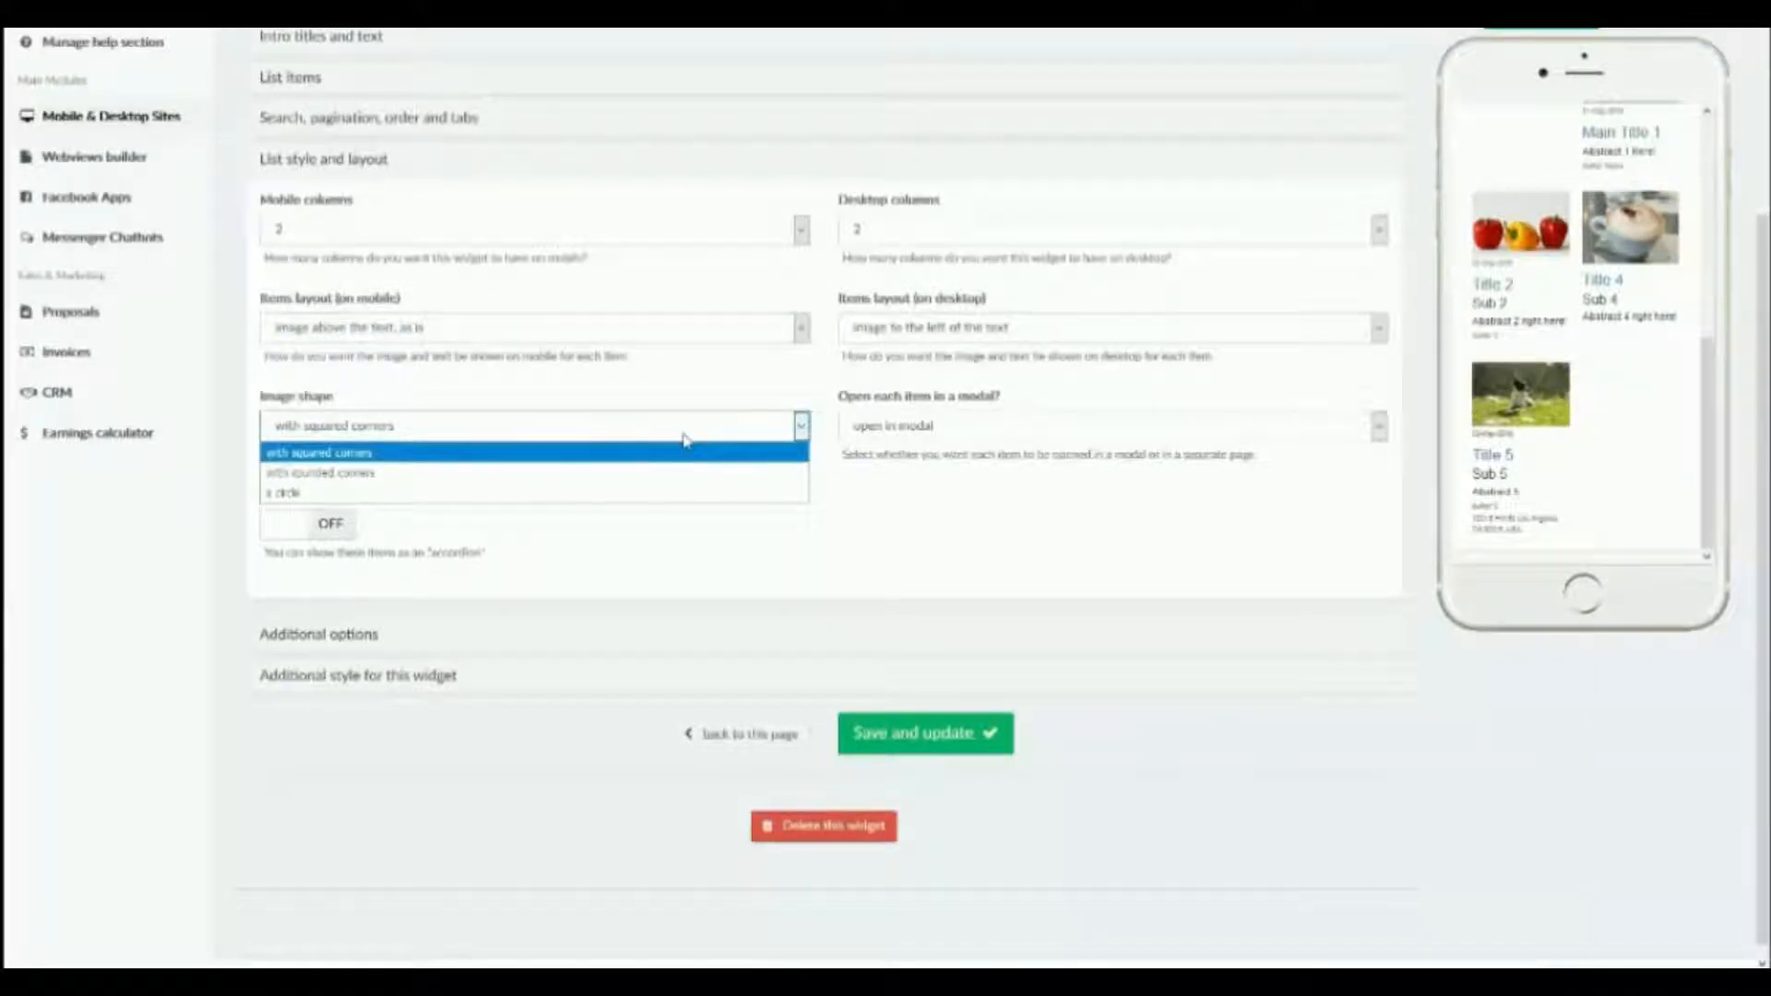
{"action": "left_click", "coordinate": [673, 473]}
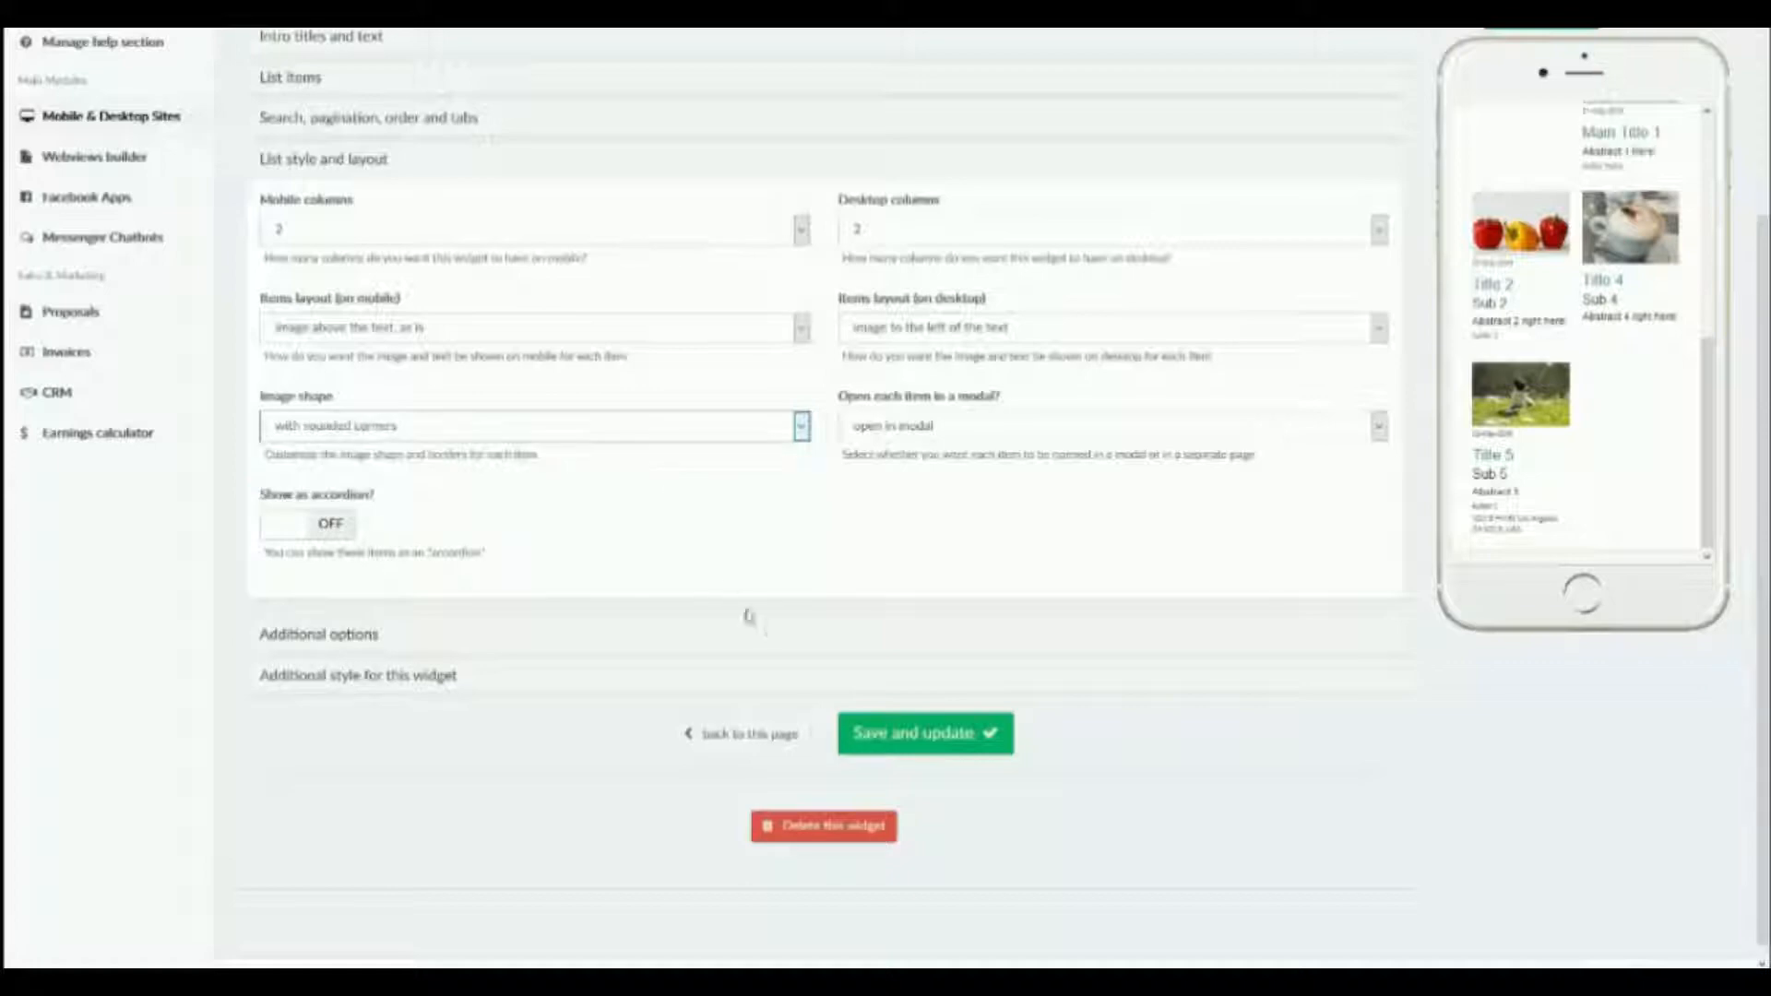
{"action": "left_click", "coordinate": [891, 733]}
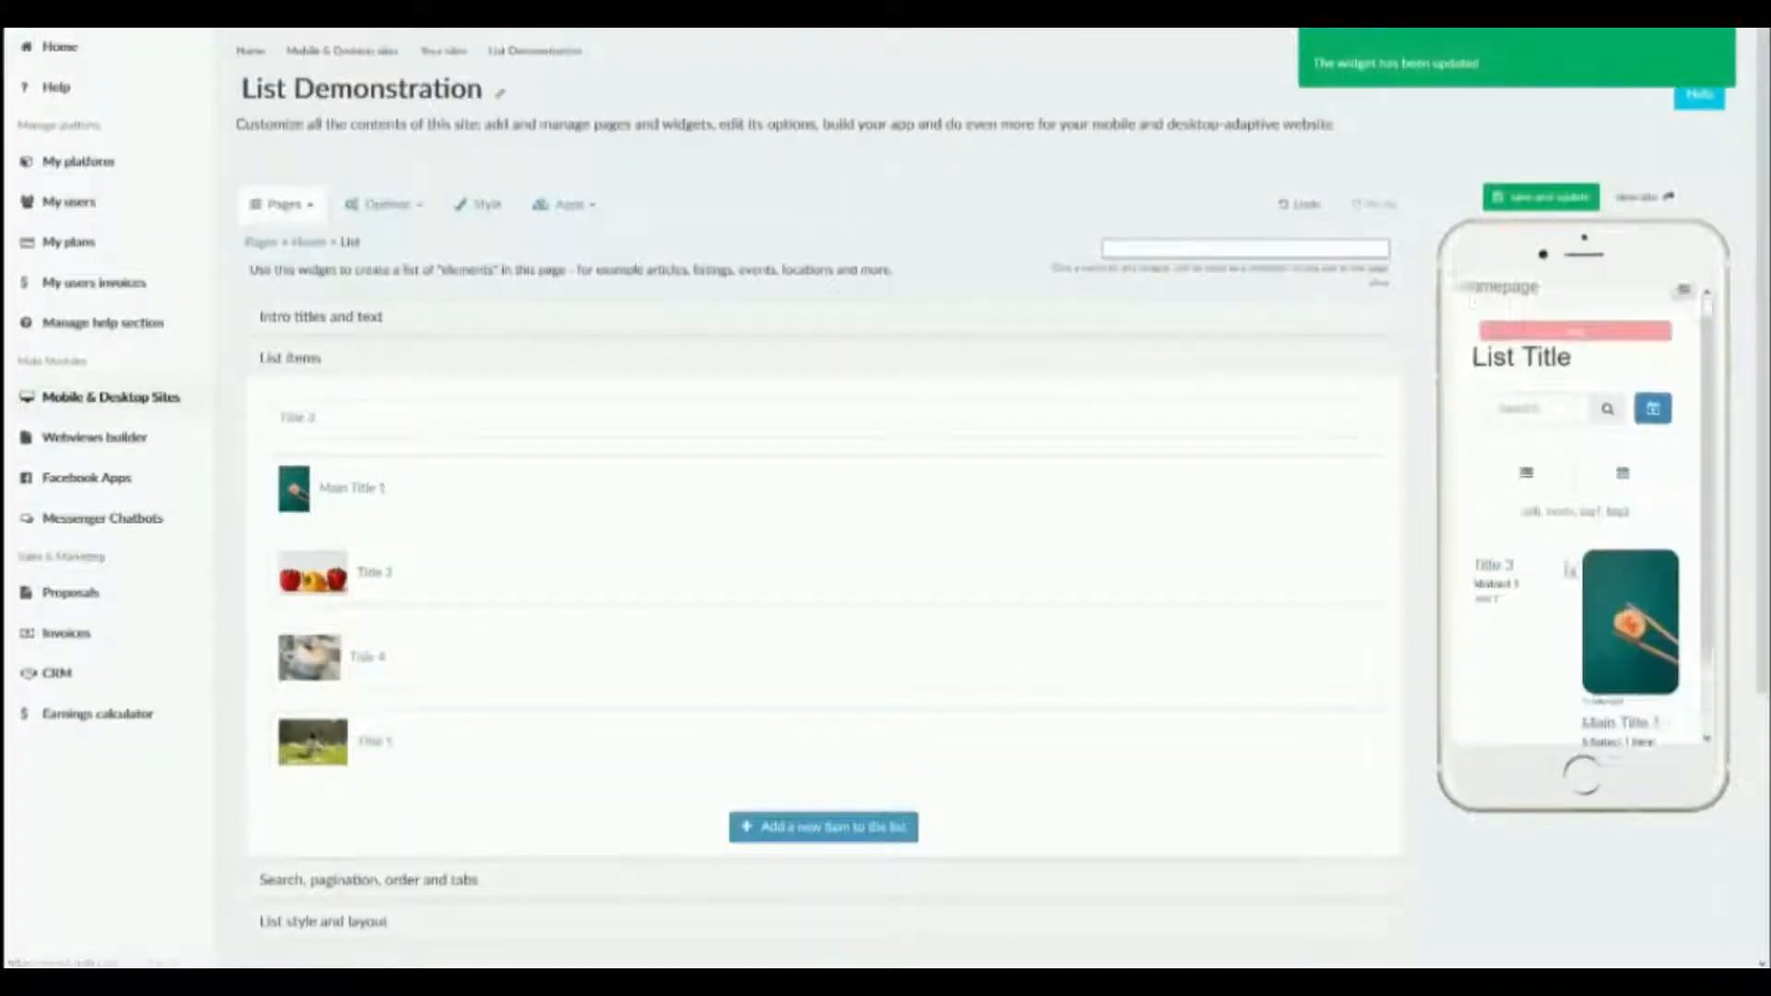
Load the remaining items in the phone preview with "show more" and examine the rounded image corners.
{"action": "scroll", "coordinate": [1660, 443], "scroll_direction": "down", "scroll_amount": 2}
{"action": "left_click", "coordinate": [1533, 703]}
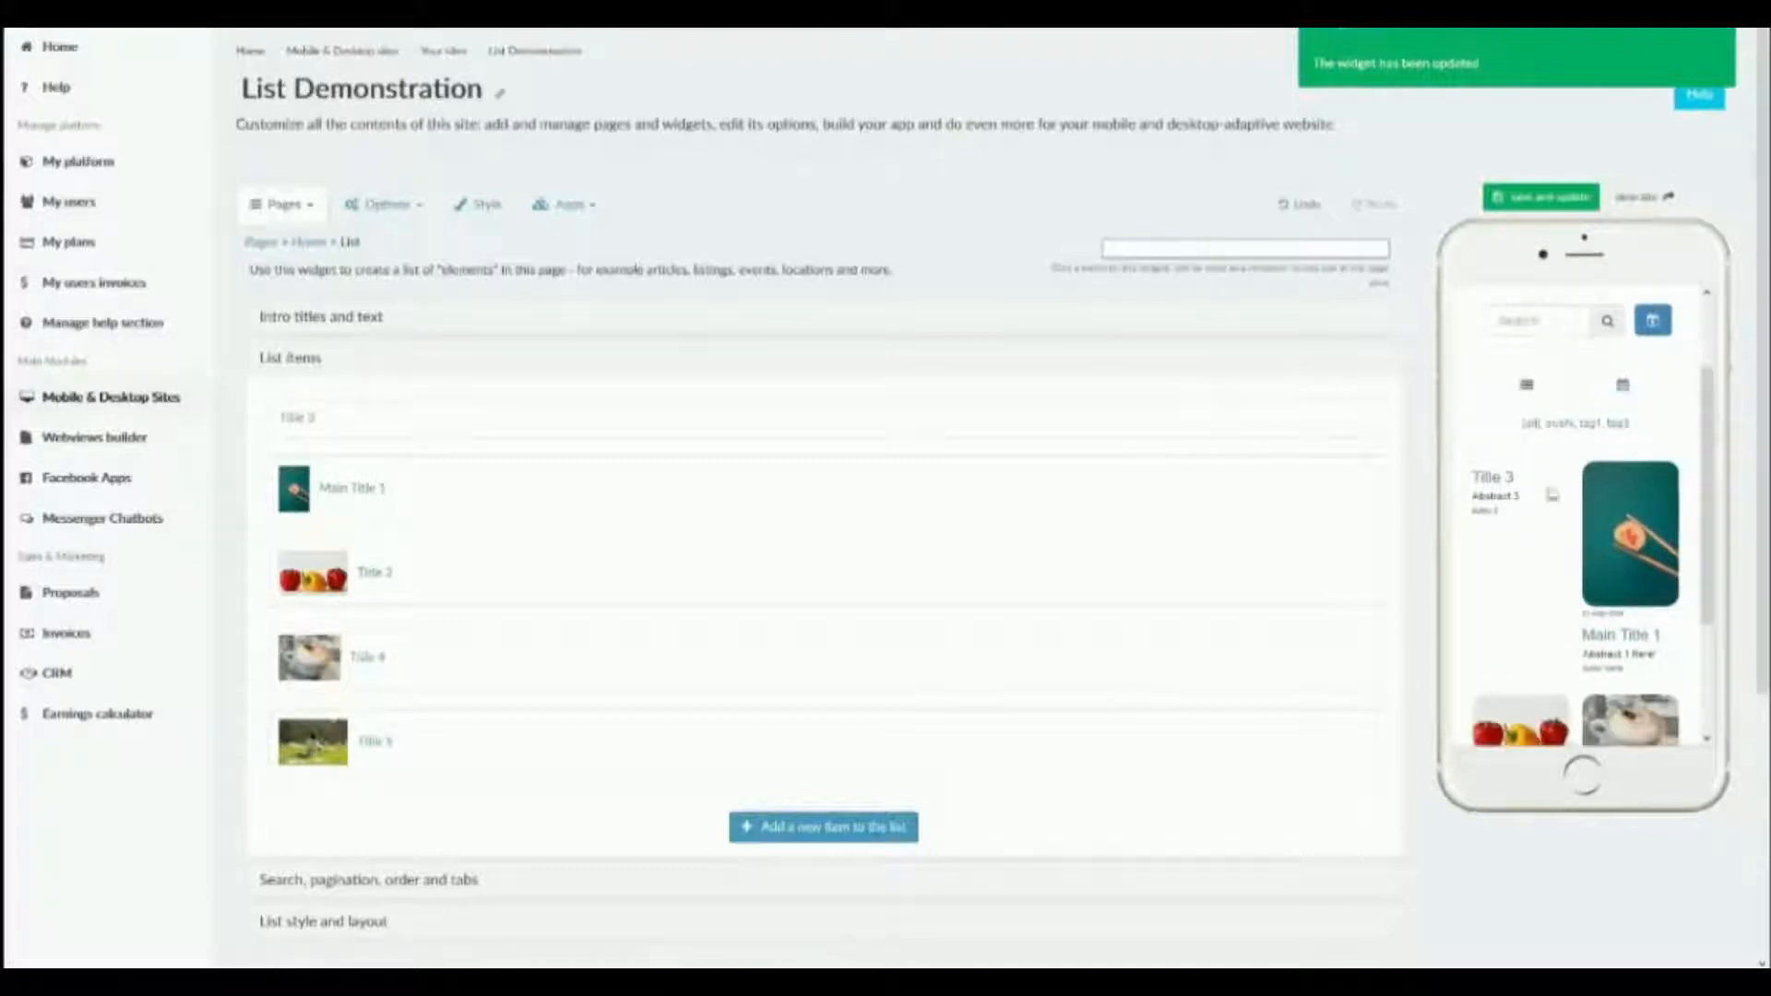
{"action": "scroll", "coordinate": [1552, 496], "scroll_direction": "down", "scroll_amount": 2}
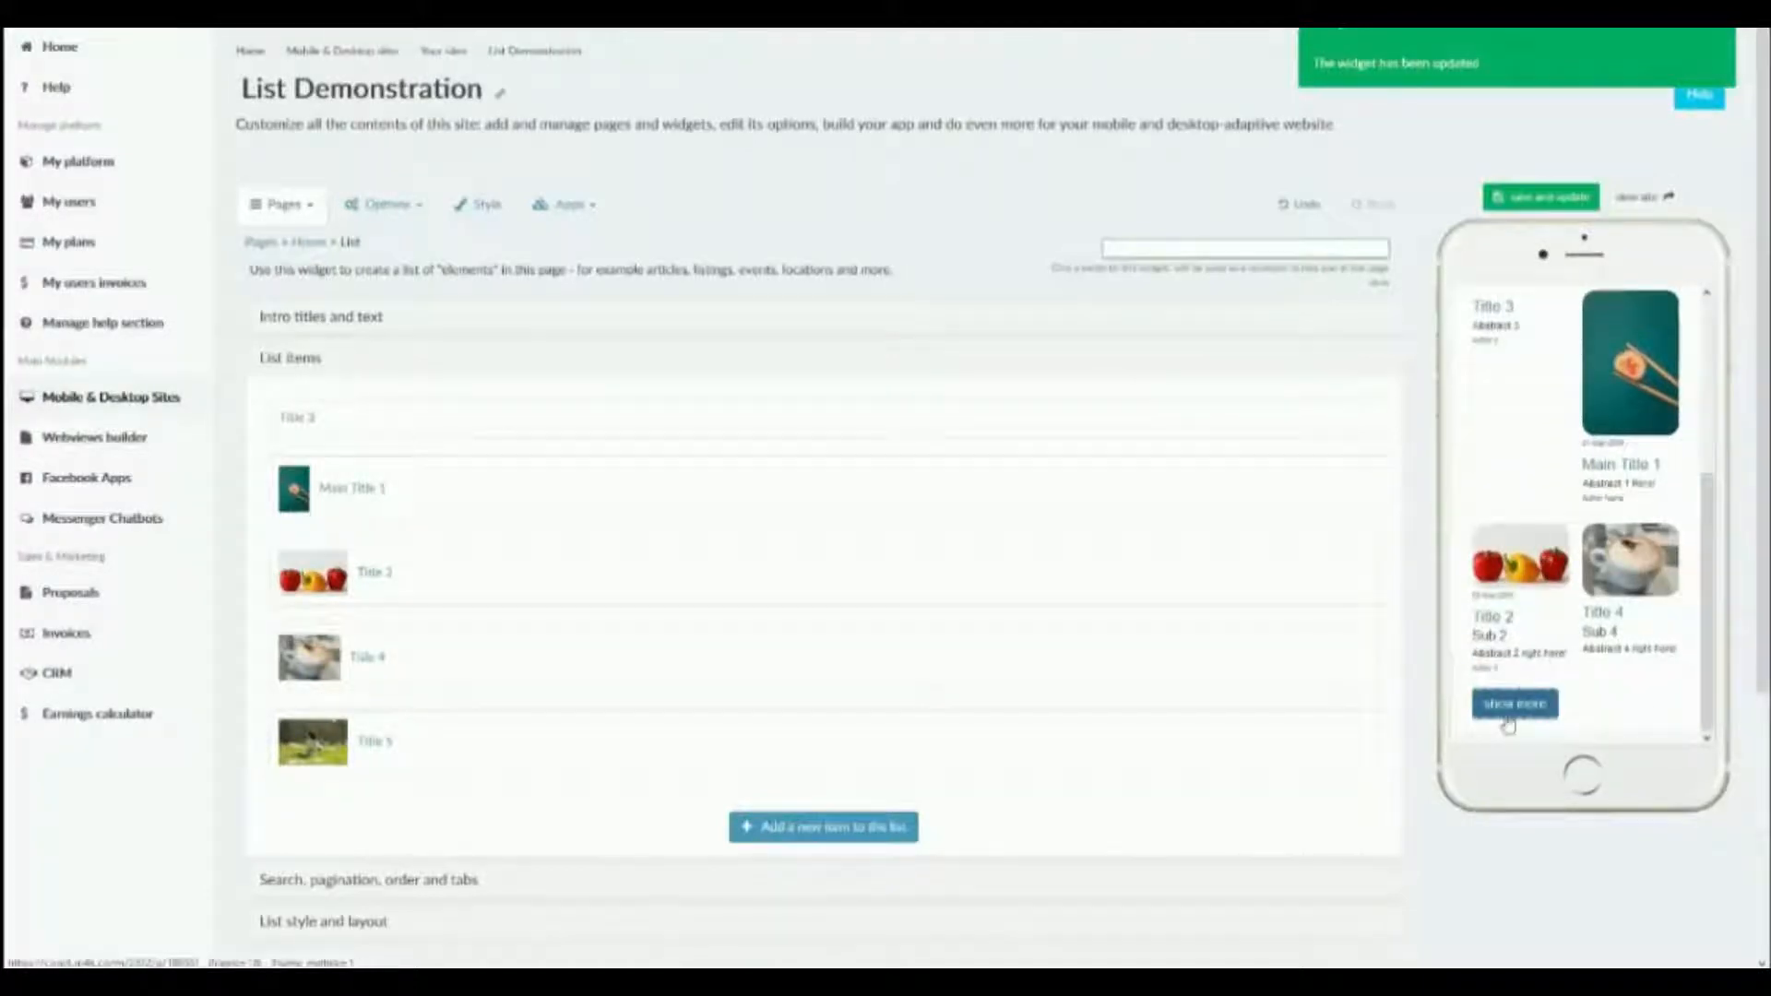
{"action": "left_click", "coordinate": [1513, 705]}
{"action": "scroll", "coordinate": [518, 605], "scroll_direction": "down", "scroll_amount": 4}
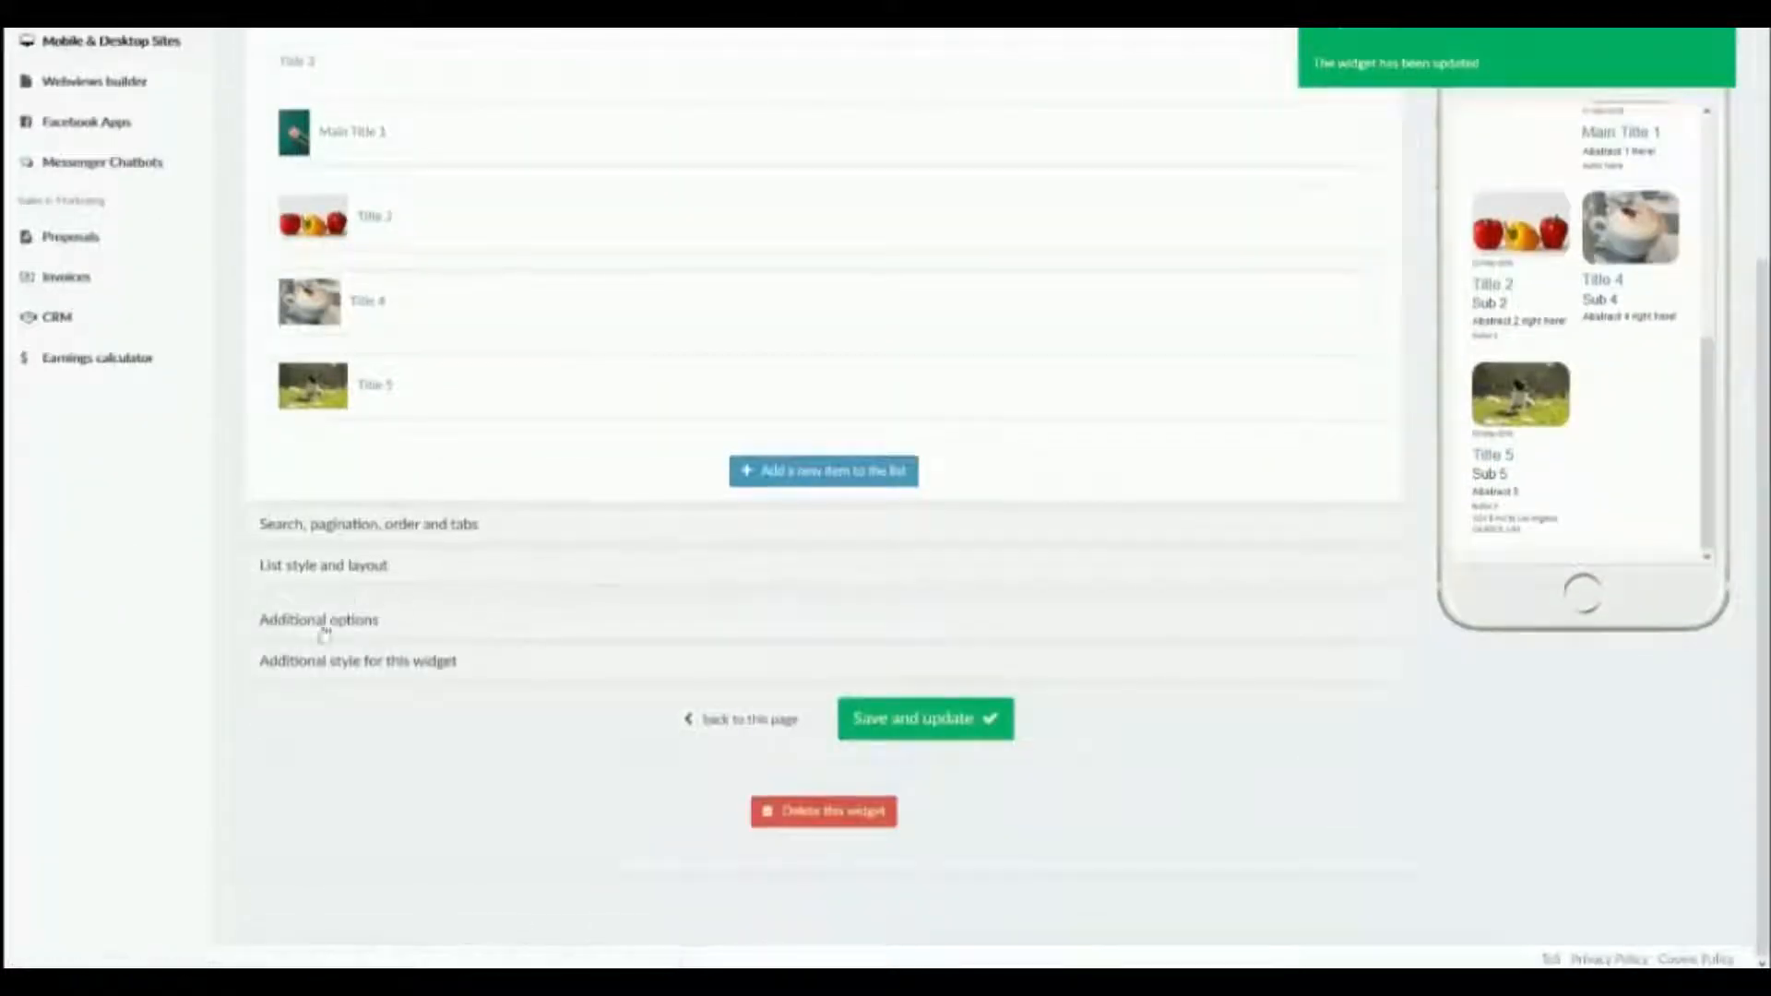
Review the list style choices for opening each item and keep "open in modal".
{"action": "left_click", "coordinate": [319, 567]}
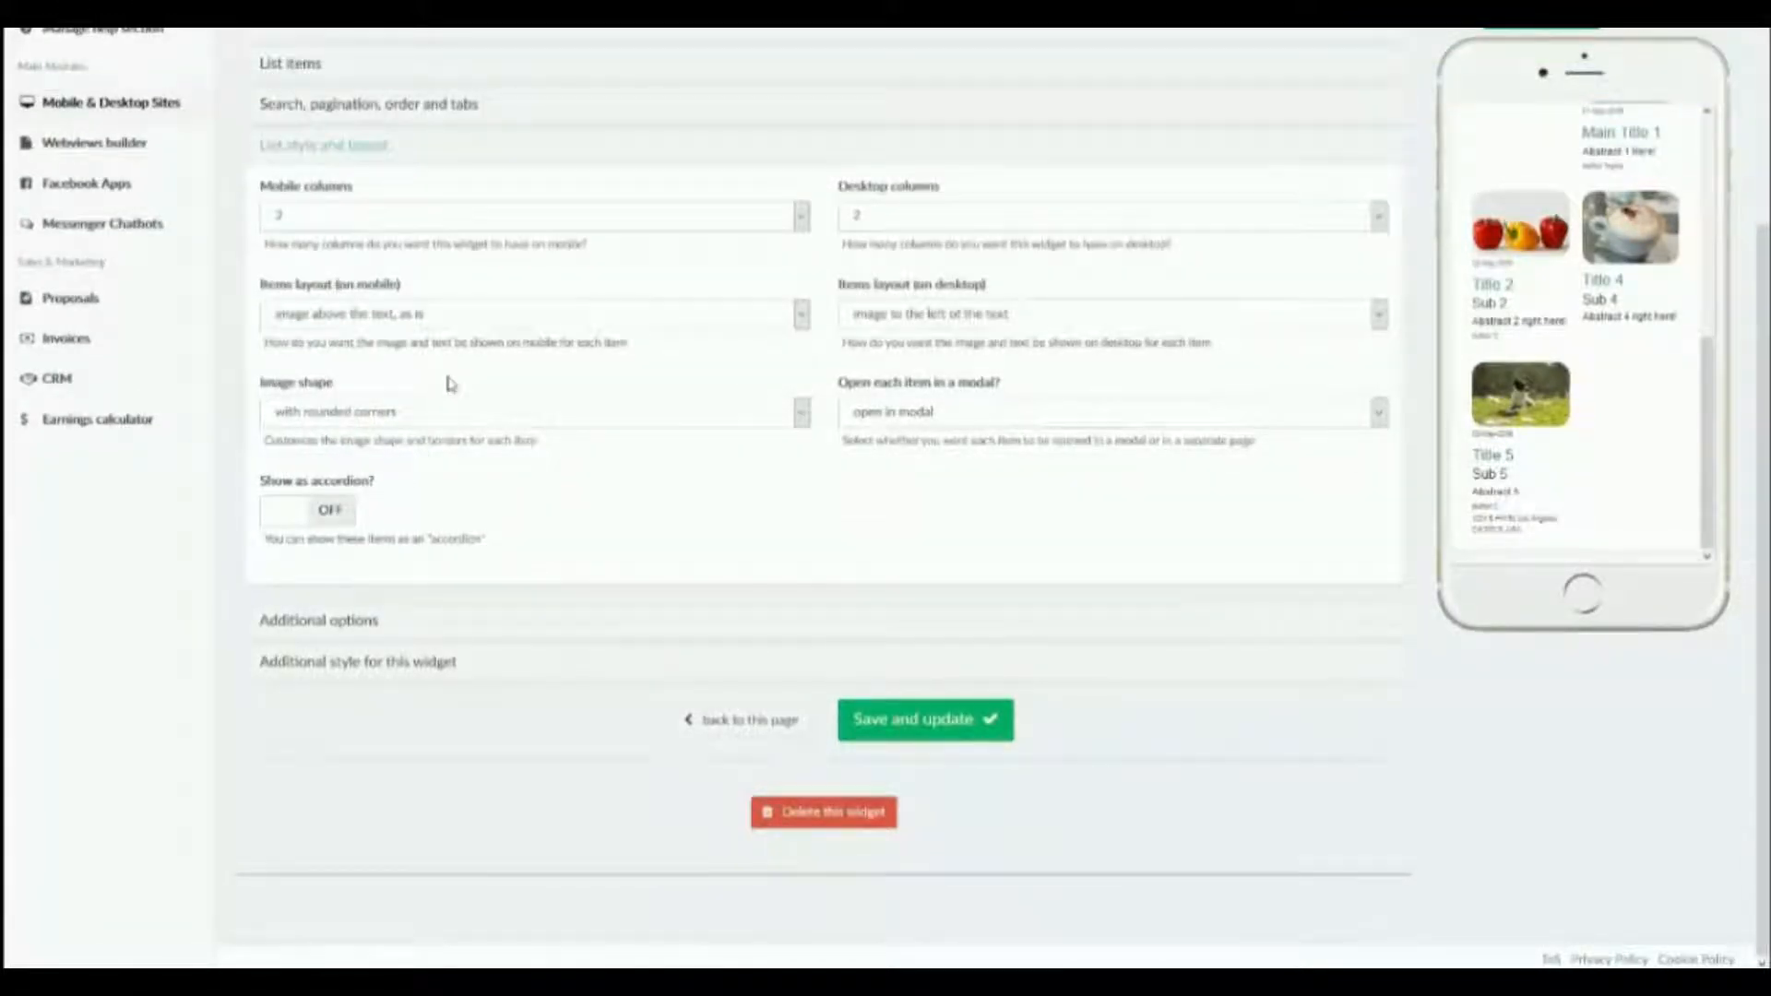
{"action": "left_click", "coordinate": [907, 417]}
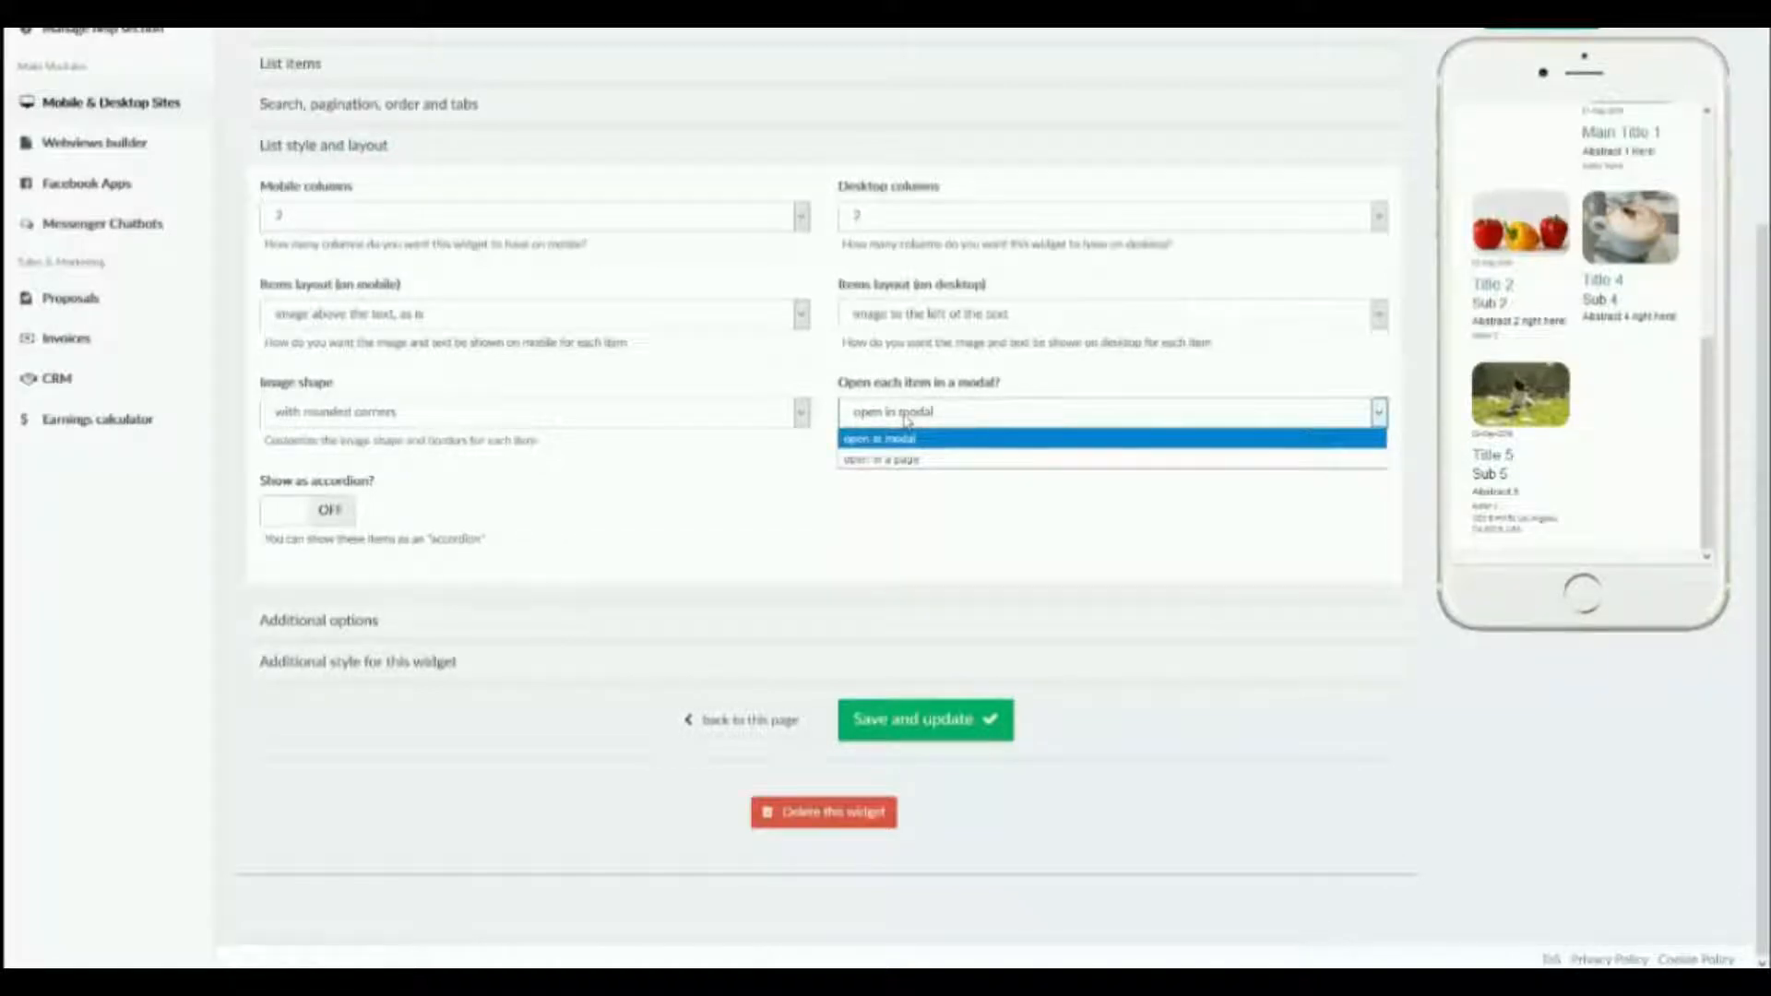
{"action": "left_click", "coordinate": [907, 421]}
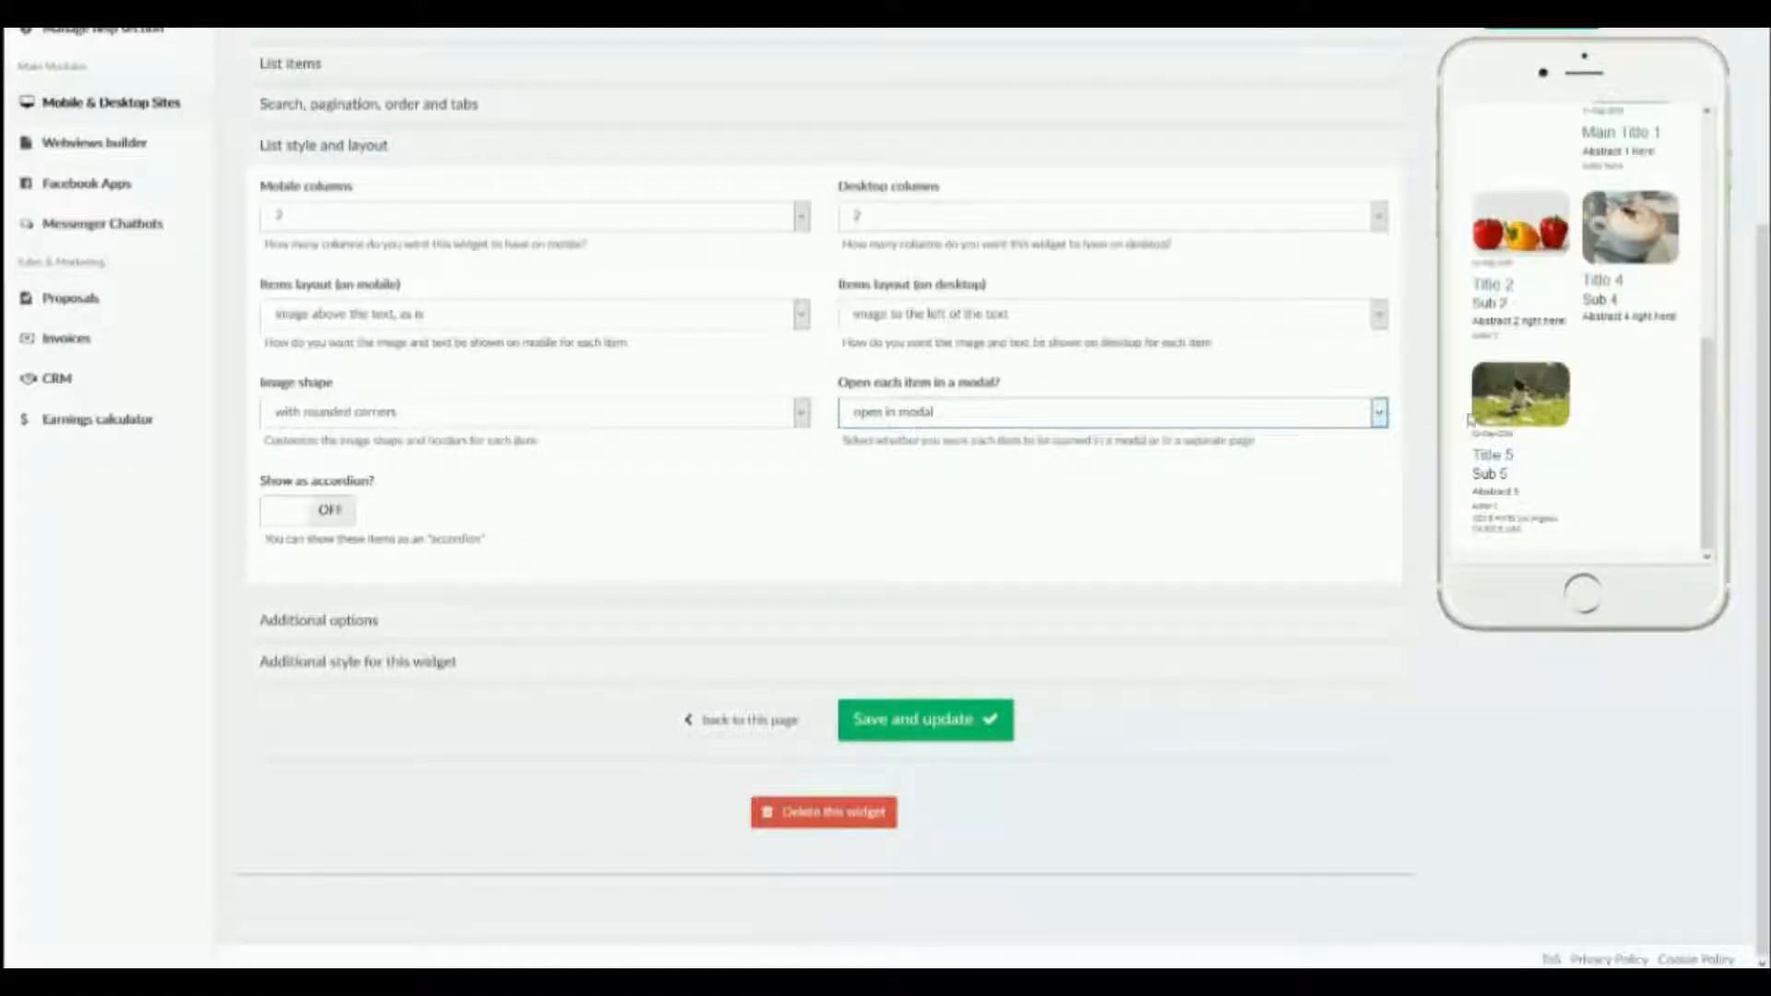
Open the Title 5 item in the phone preview, look through its modal content, and close it.
{"action": "left_click", "coordinate": [1495, 464]}
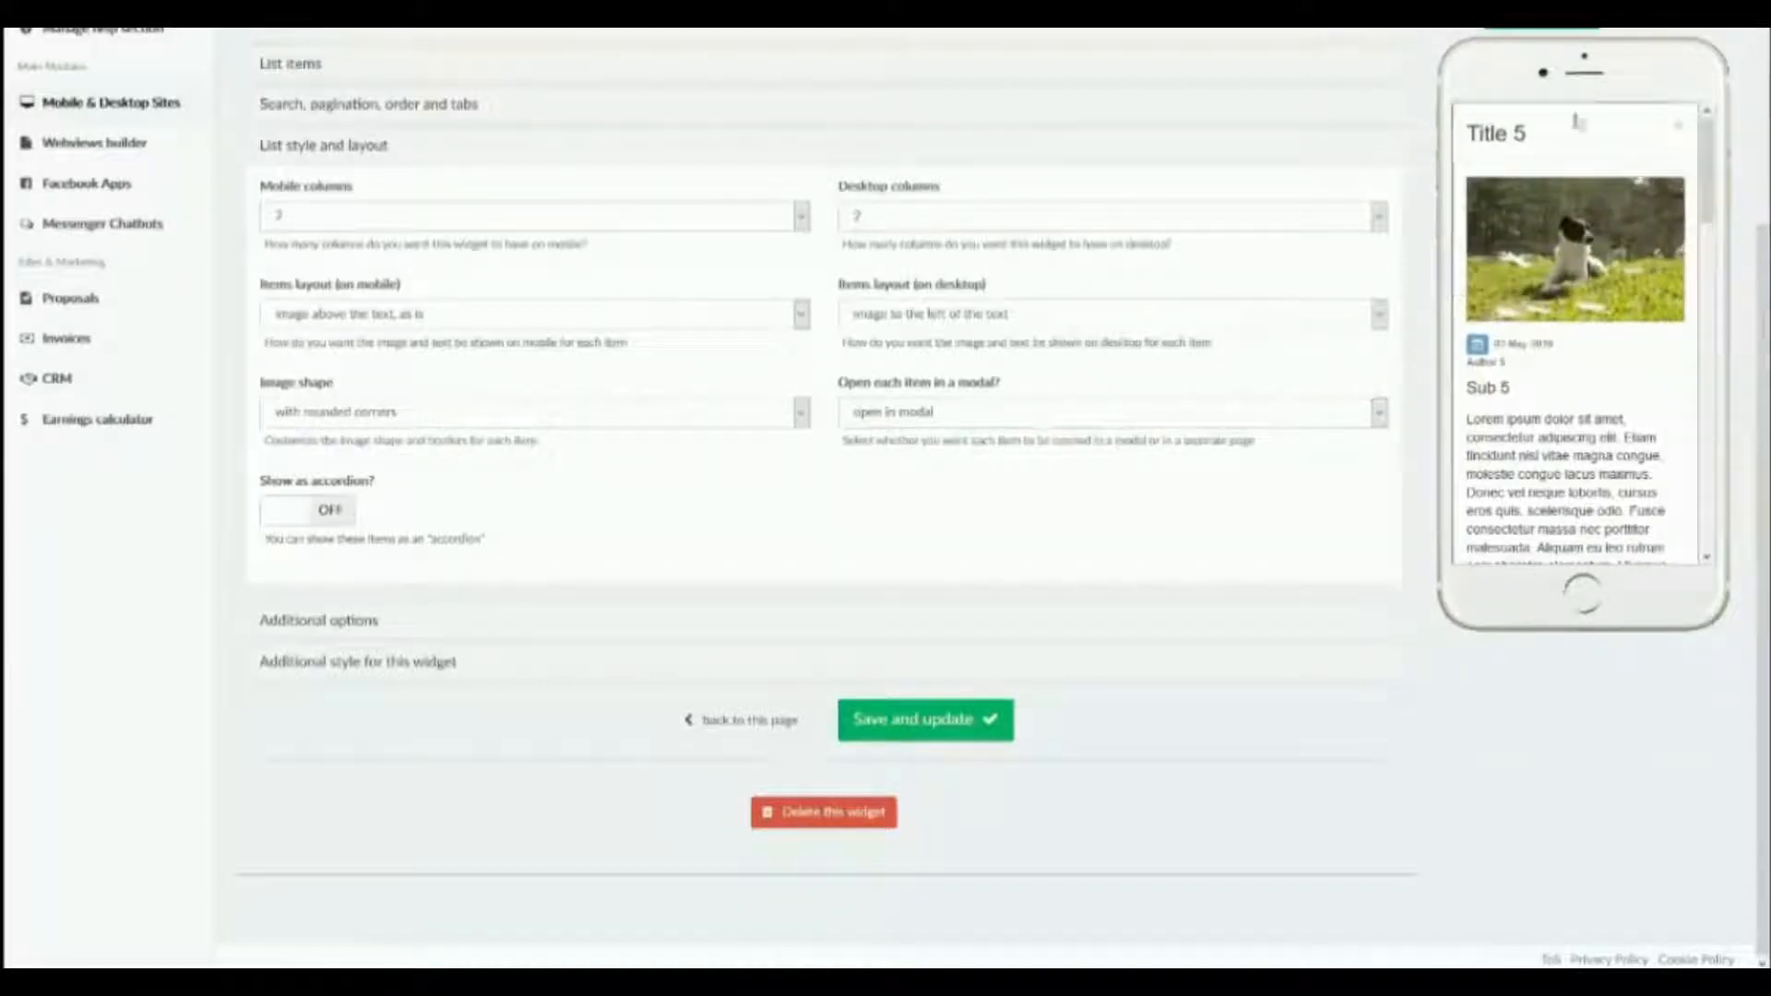
{"action": "scroll", "coordinate": [1555, 298], "scroll_direction": "down", "scroll_amount": 6}
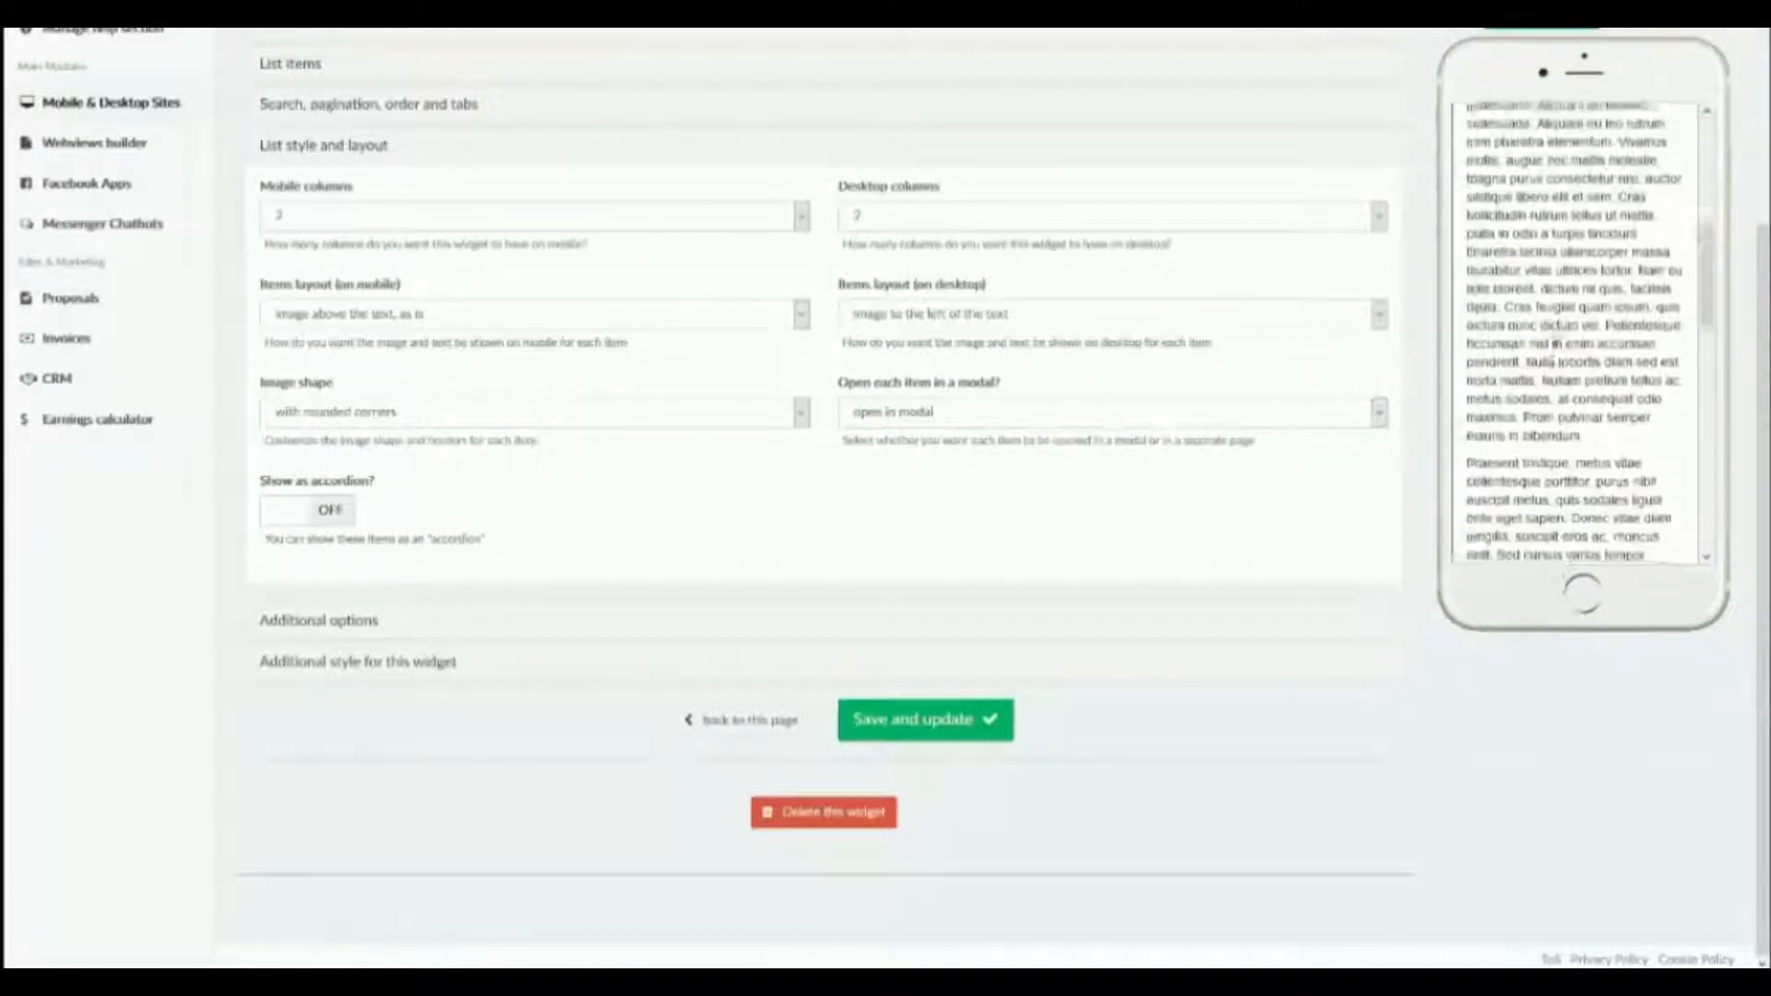
{"action": "scroll", "coordinate": [1609, 240], "scroll_direction": "up", "scroll_amount": 6}
{"action": "left_click", "coordinate": [1679, 129]}
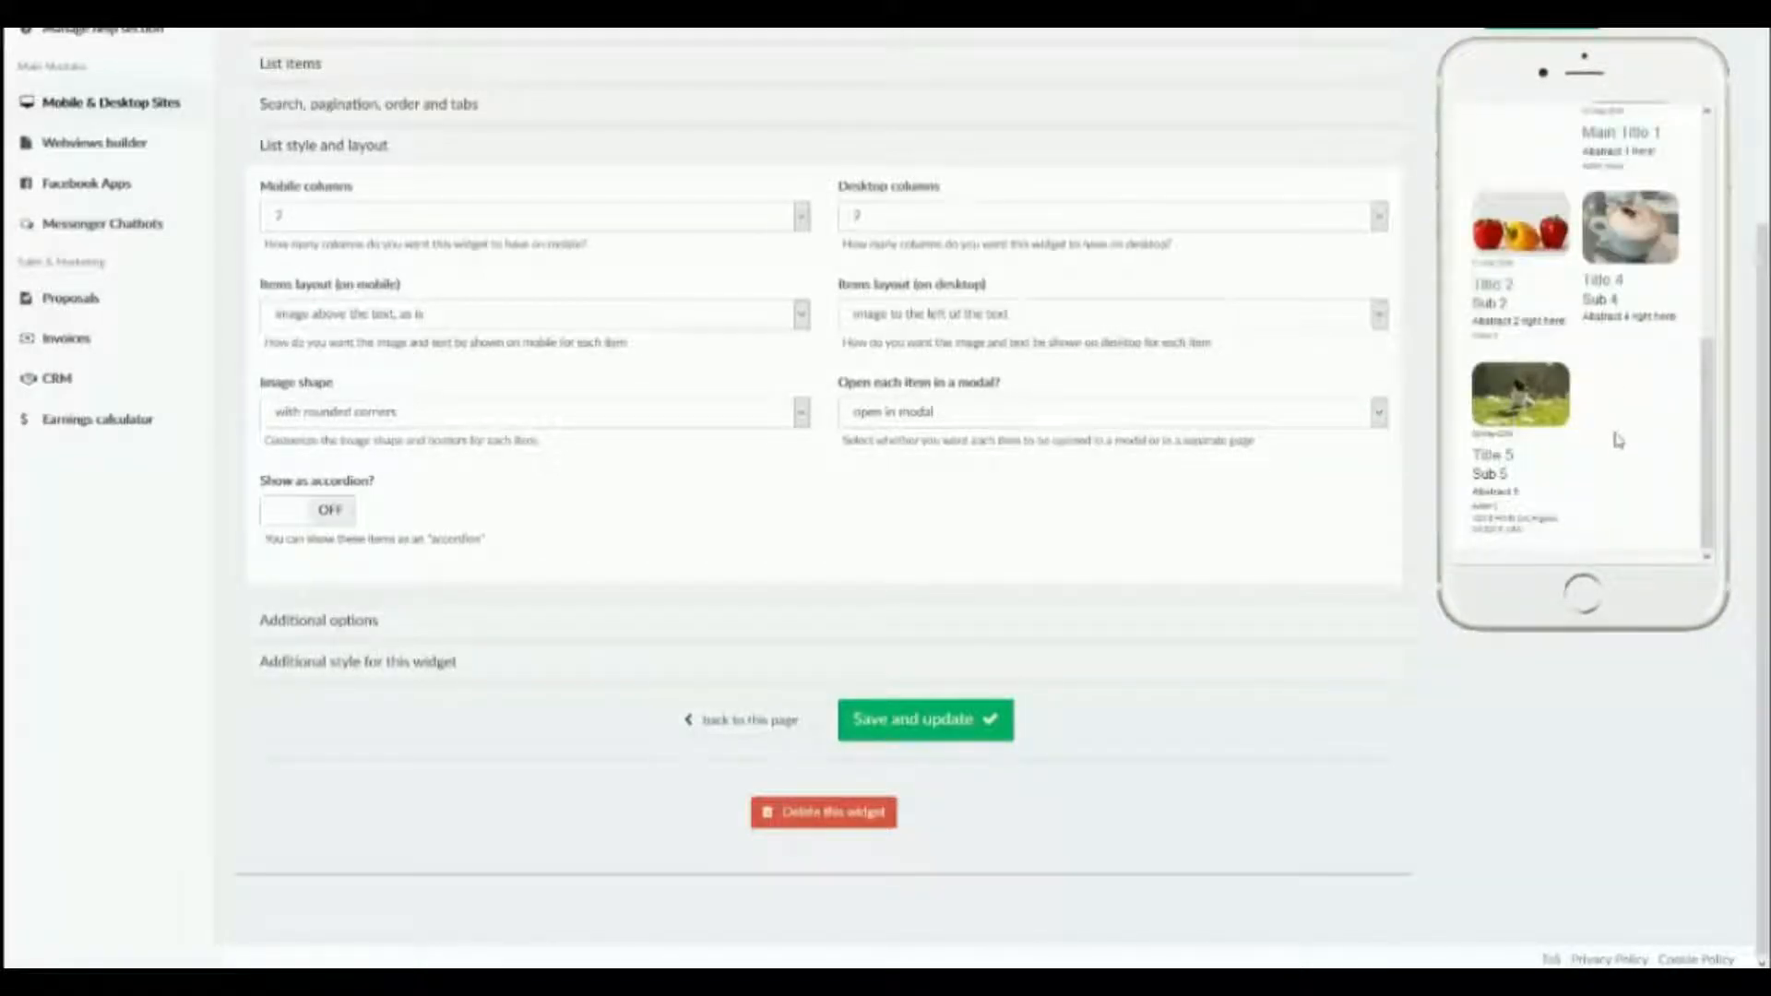
Set the list items to open in a page instead of a modal and save the widget.
{"action": "left_click", "coordinate": [1359, 420]}
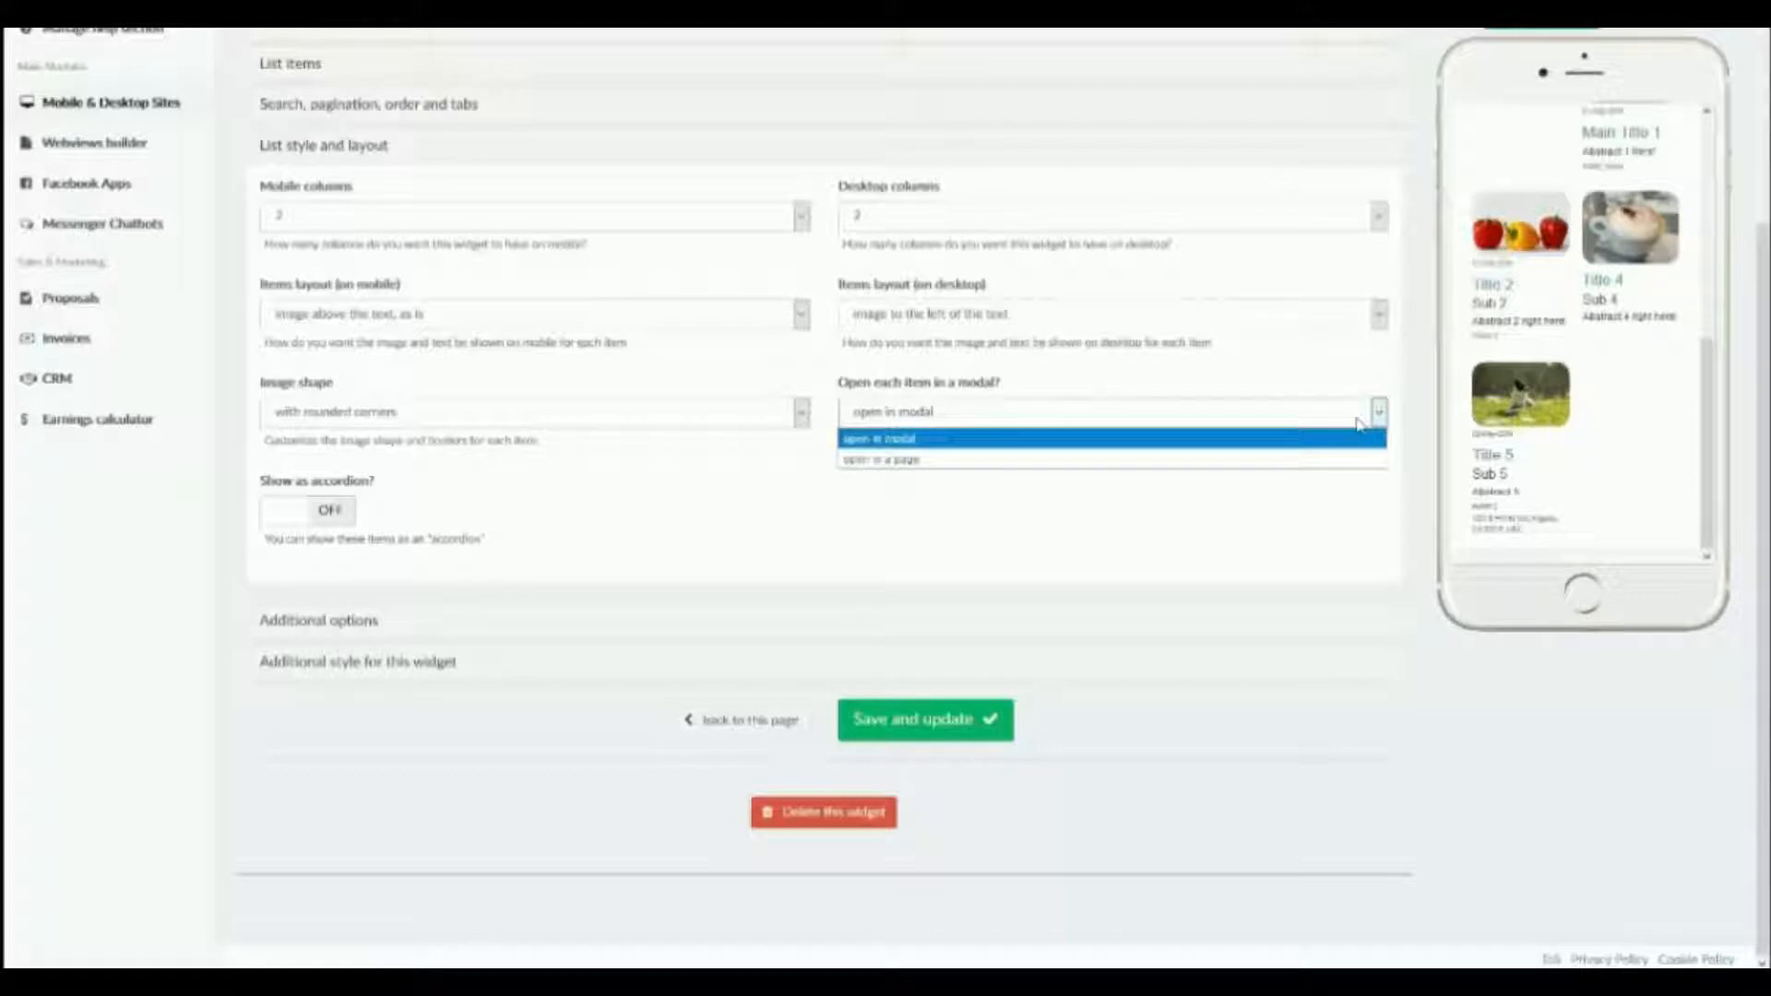
{"action": "left_click", "coordinate": [1328, 460]}
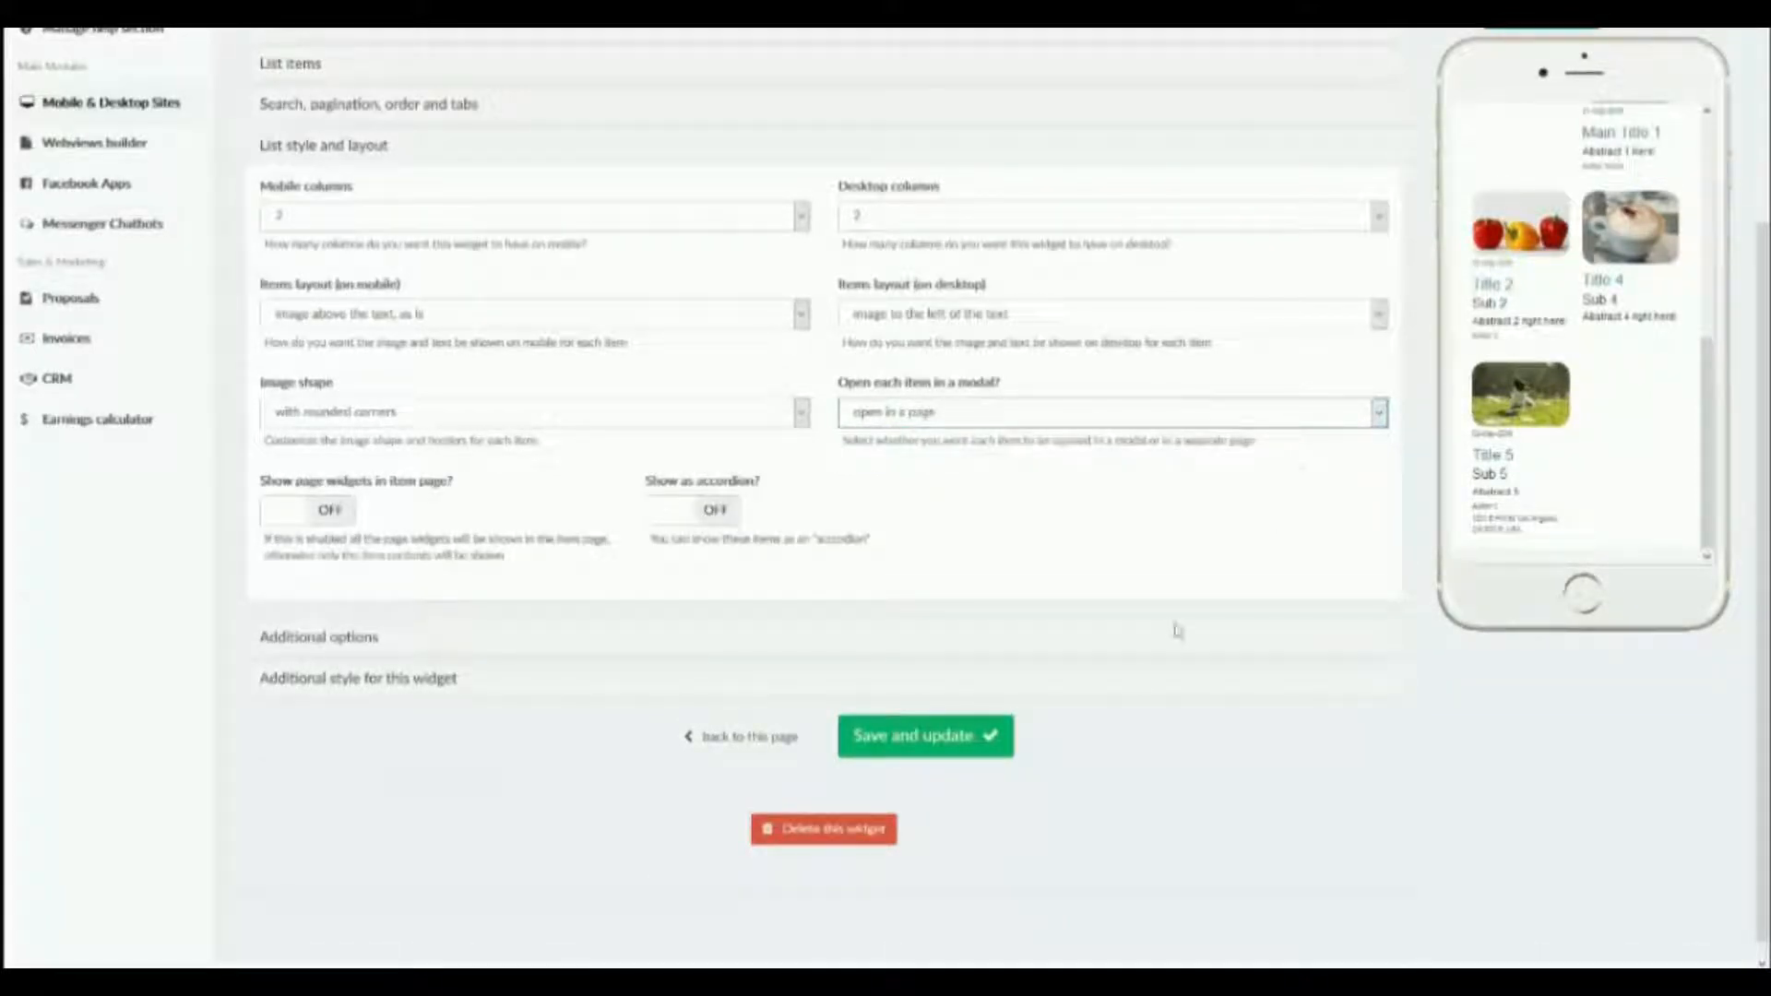
{"action": "left_click", "coordinate": [920, 746]}
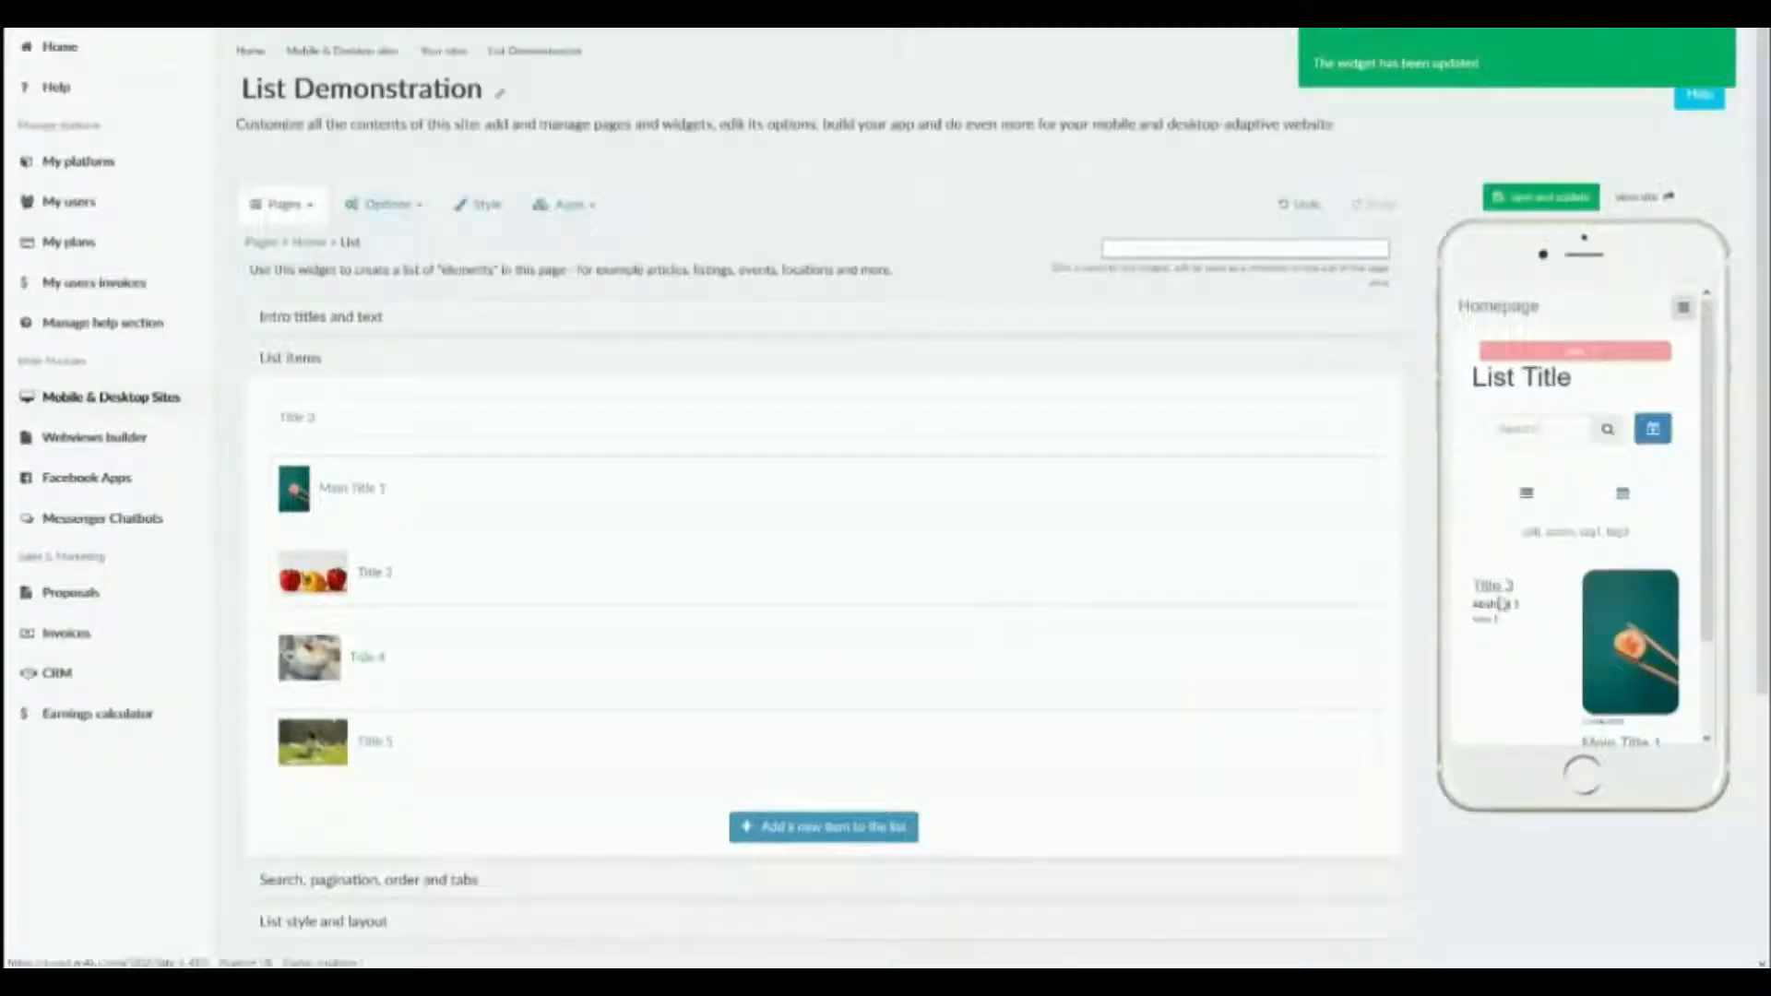
Open the Title 3 item in the phone preview, look through its page, and return to the list.
{"action": "left_click", "coordinate": [1501, 598]}
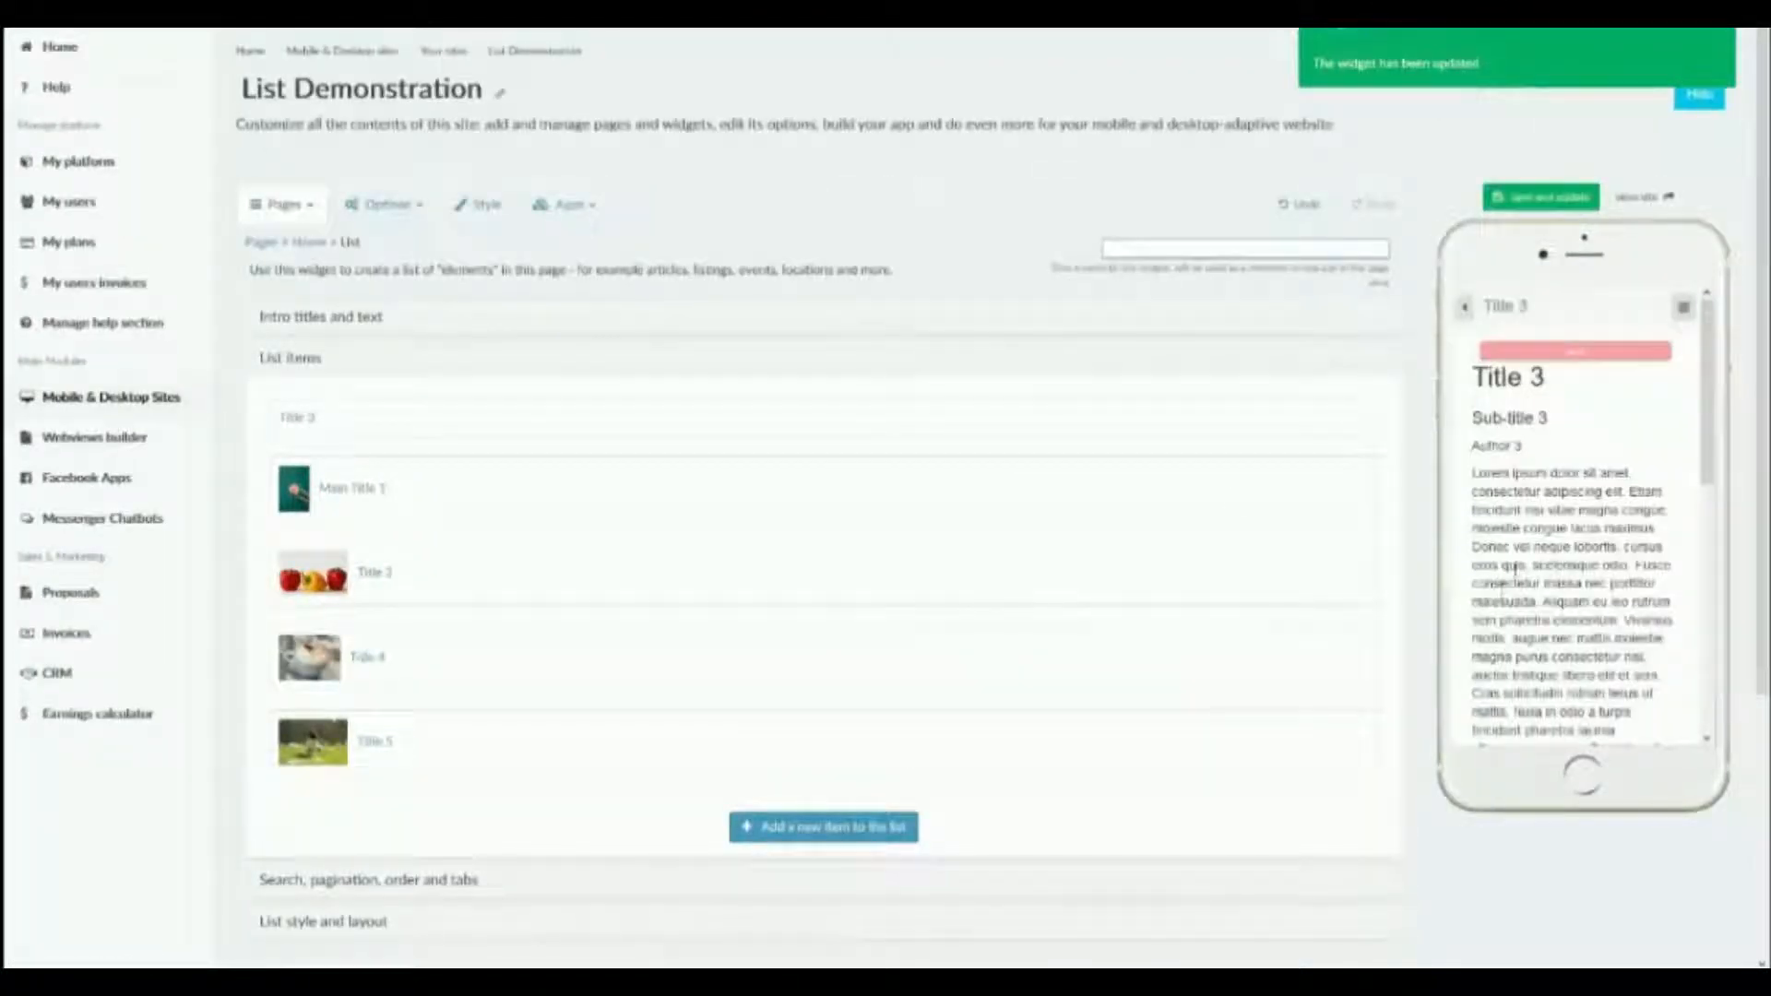
{"action": "scroll", "coordinate": [1514, 567], "scroll_direction": "down", "scroll_amount": 5}
{"action": "scroll", "coordinate": [1494, 443], "scroll_direction": "up", "scroll_amount": 6}
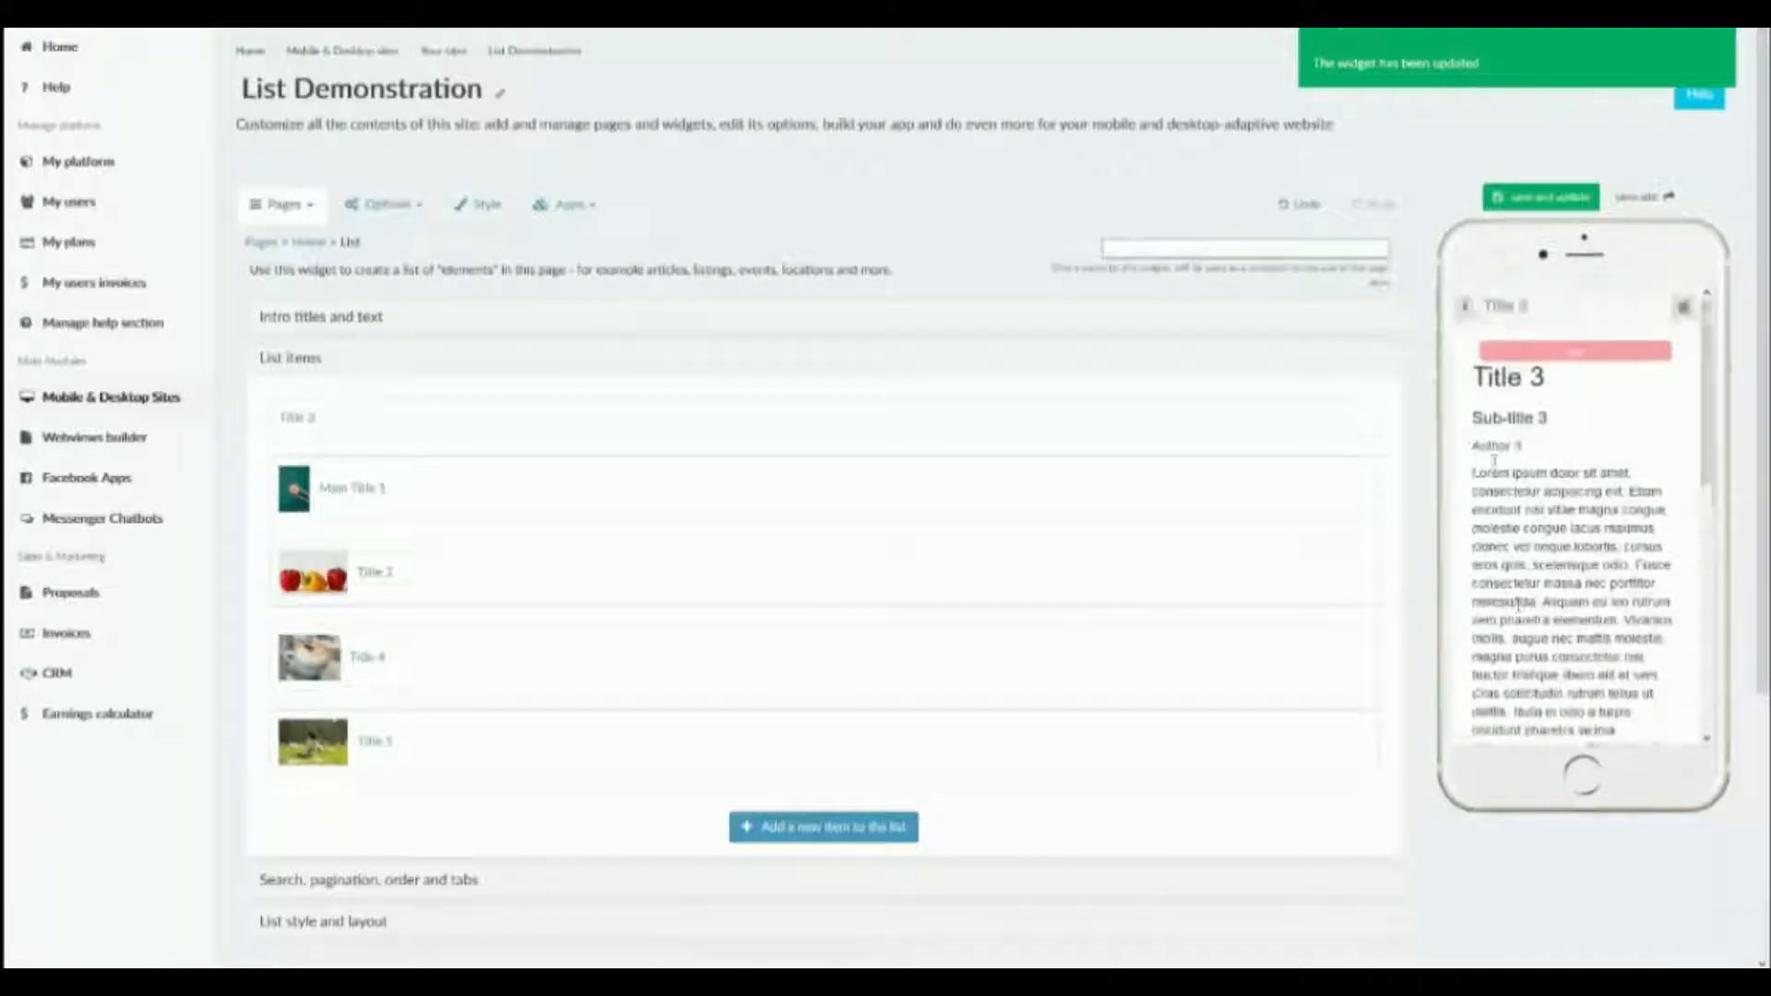
{"action": "left_click", "coordinate": [1466, 308]}
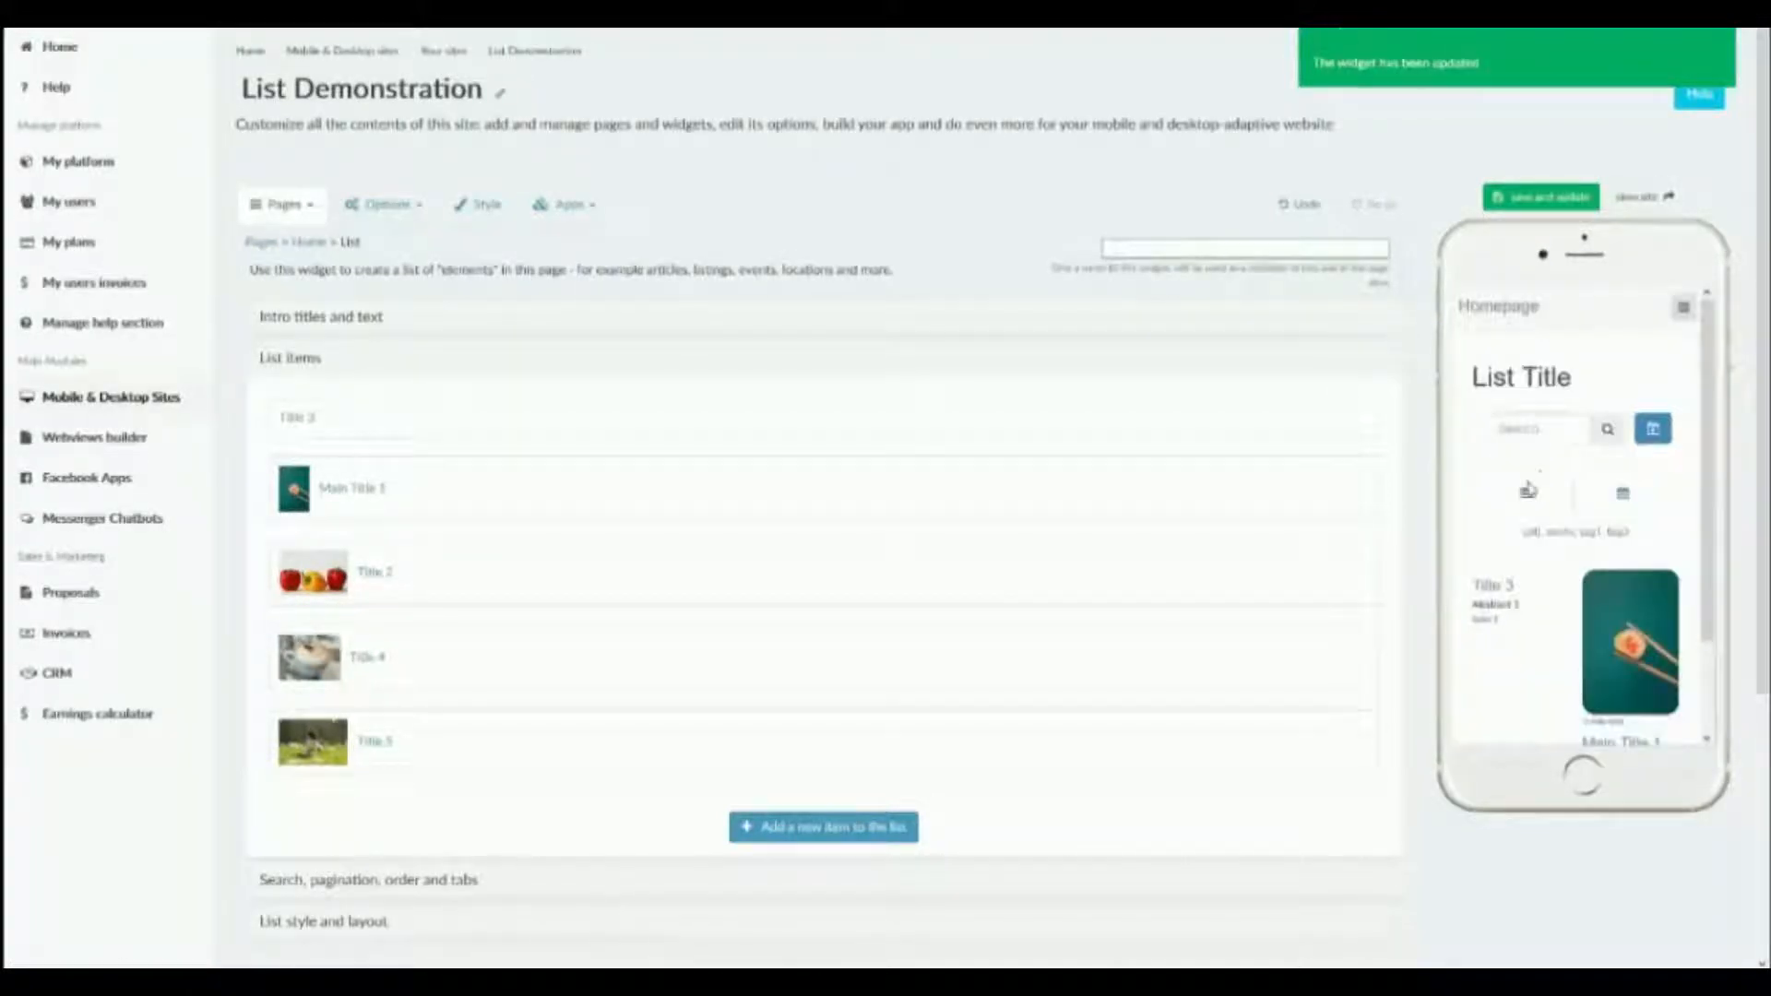
Change the number of items per page in the list's pagination settings.
{"action": "scroll", "coordinate": [1528, 489], "scroll_direction": "down", "scroll_amount": 2}
{"action": "scroll", "coordinate": [572, 728], "scroll_direction": "down", "scroll_amount": 4}
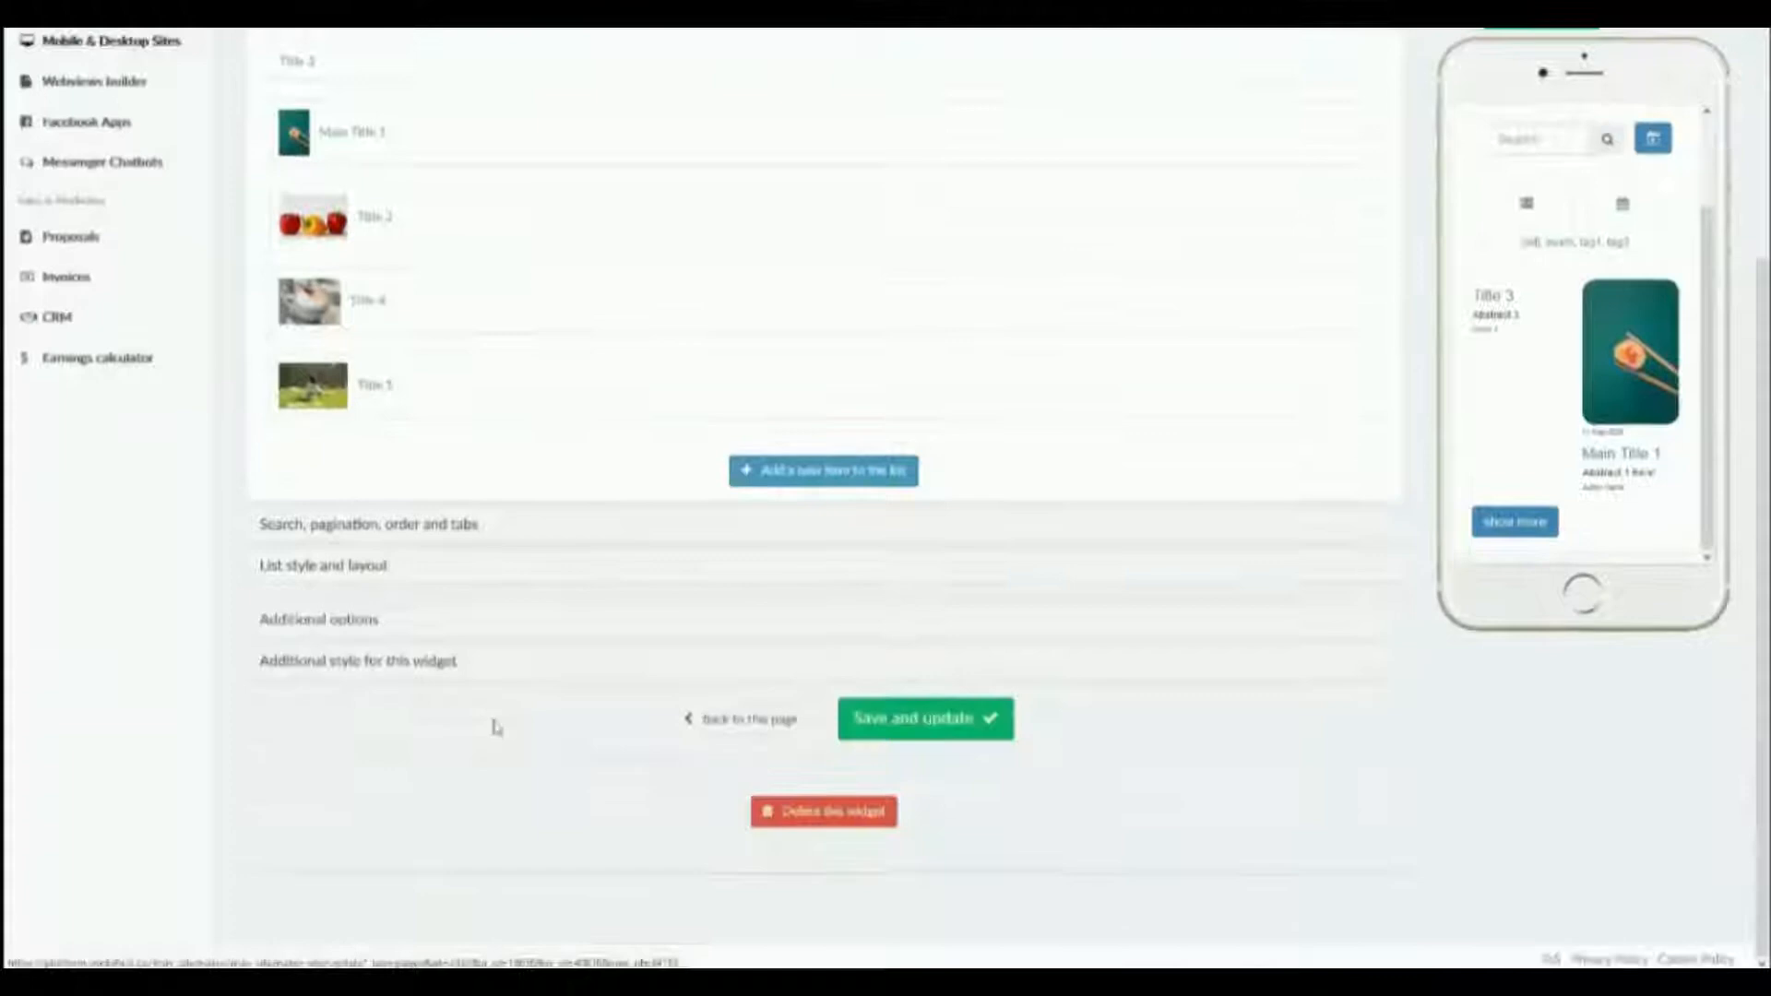
{"action": "left_click", "coordinate": [331, 633]}
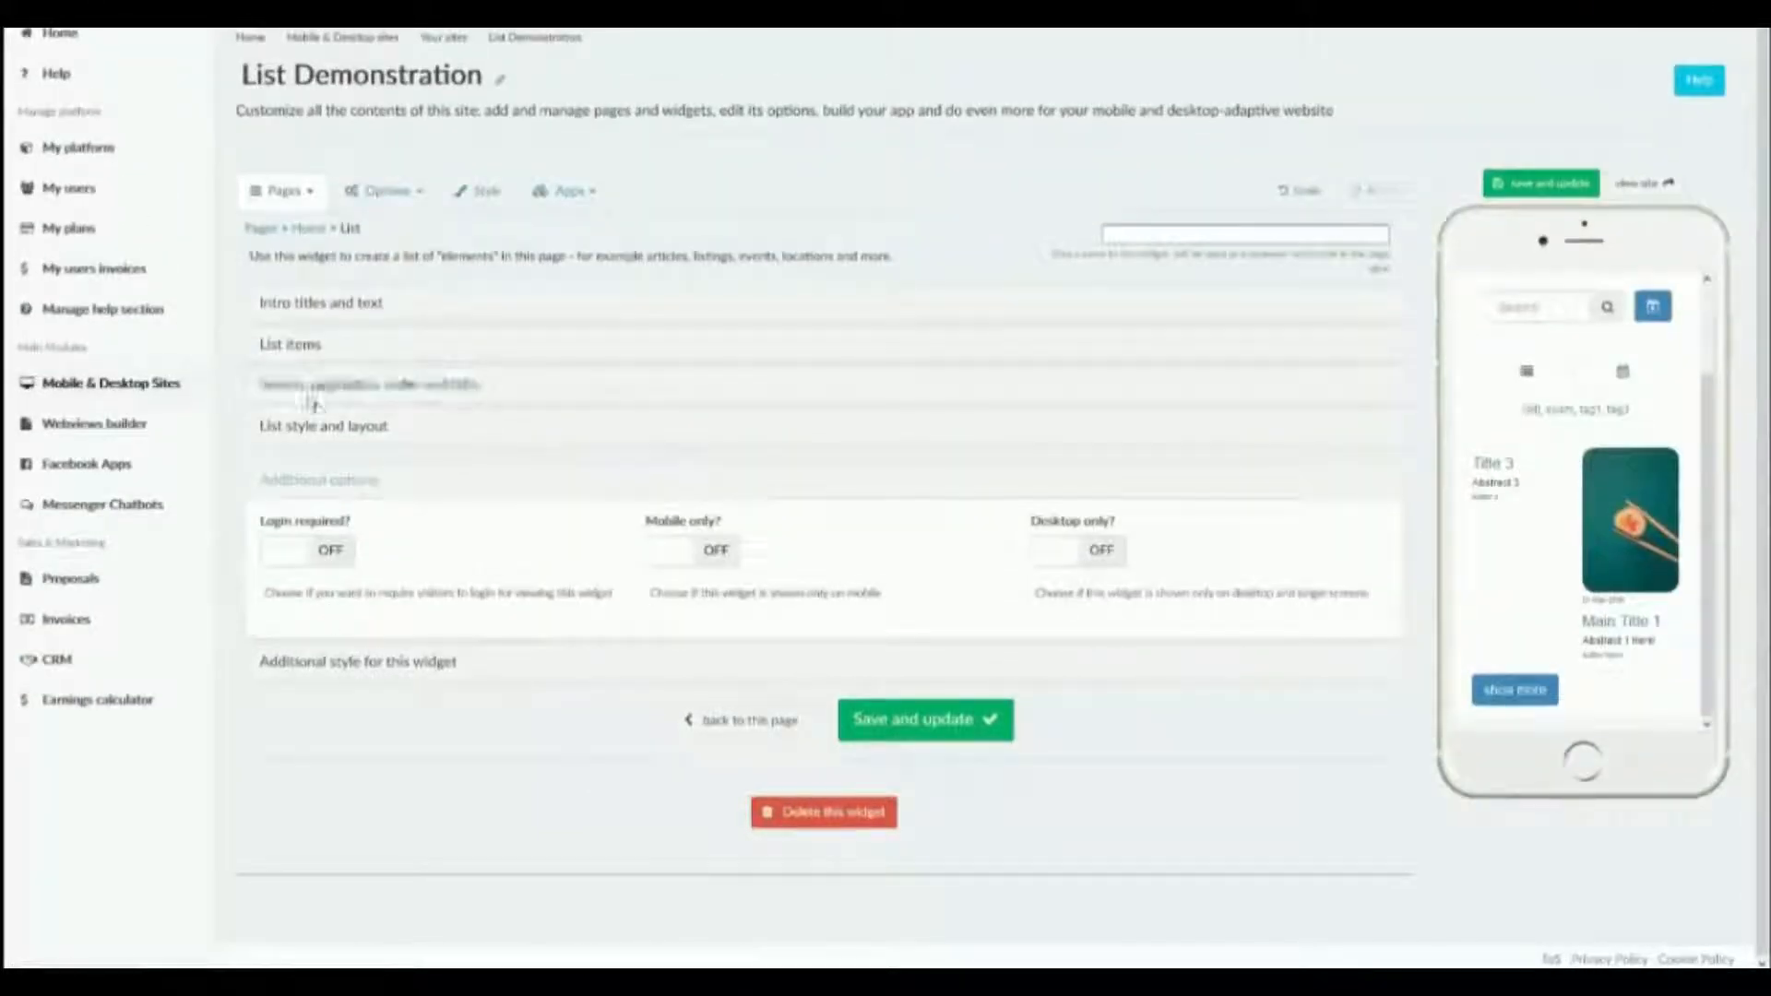
{"action": "left_click", "coordinate": [309, 397]}
{"action": "left_click", "coordinate": [793, 565]}
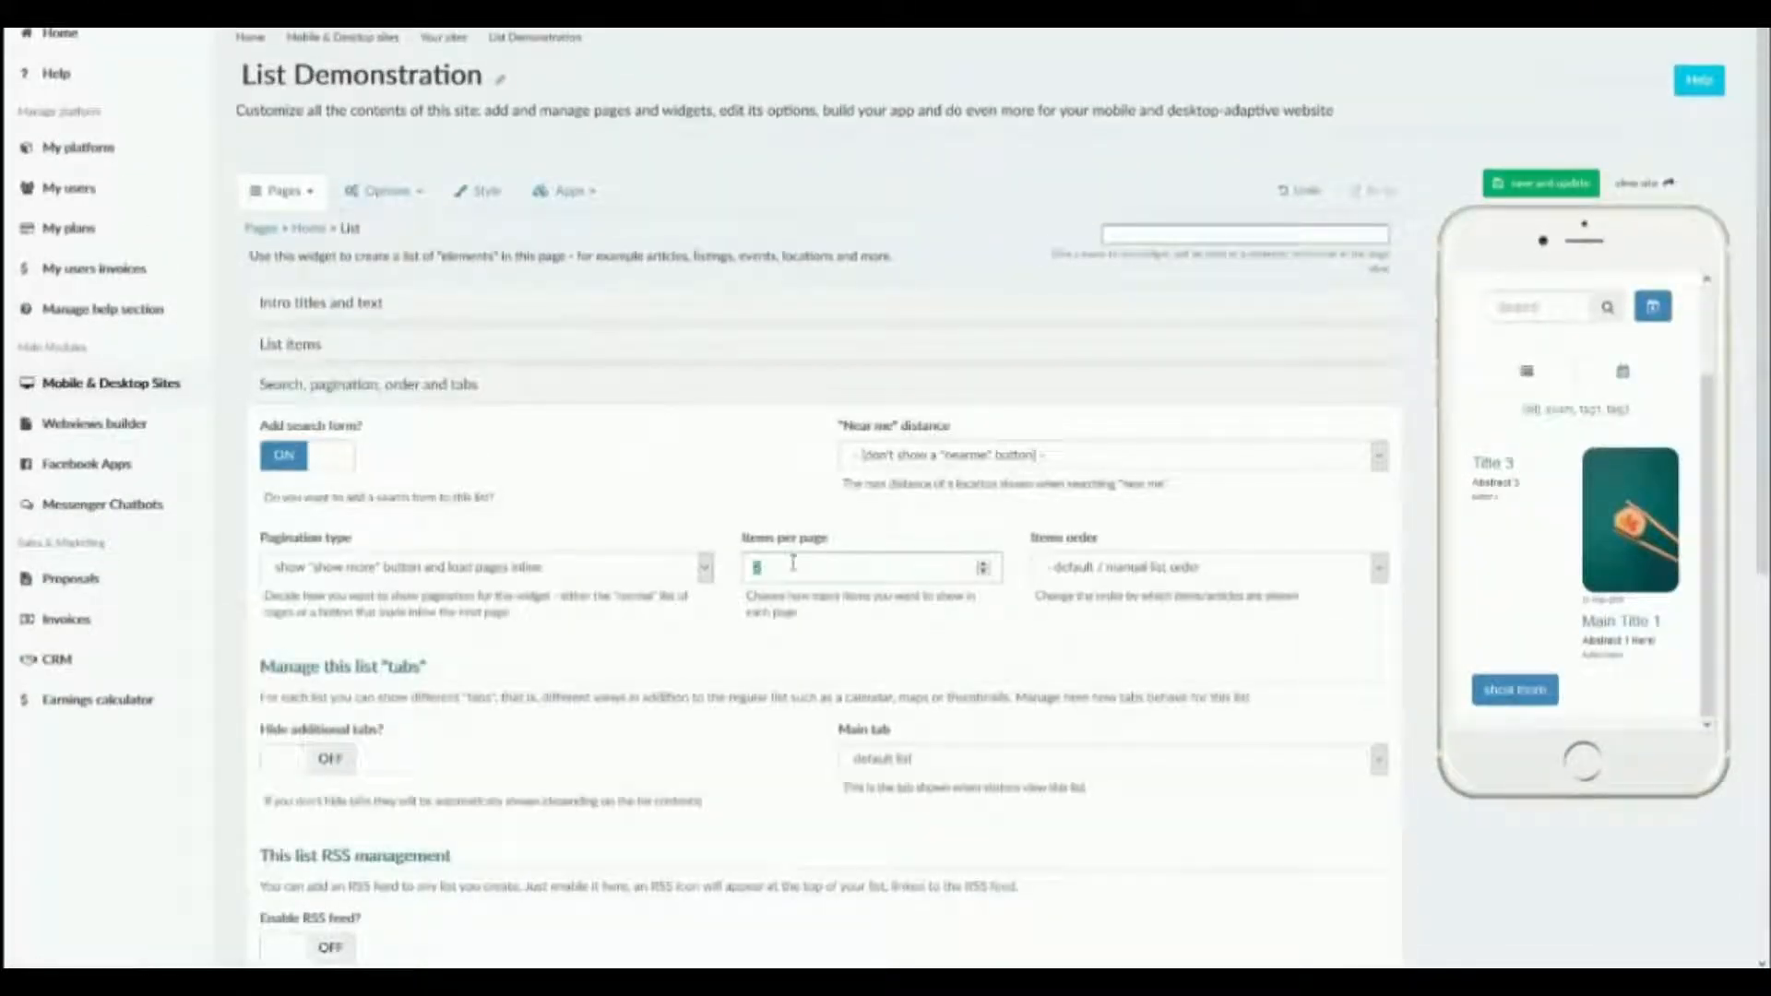
{"action": "scroll", "coordinate": [1185, 420], "scroll_direction": "down", "scroll_amount": 7}
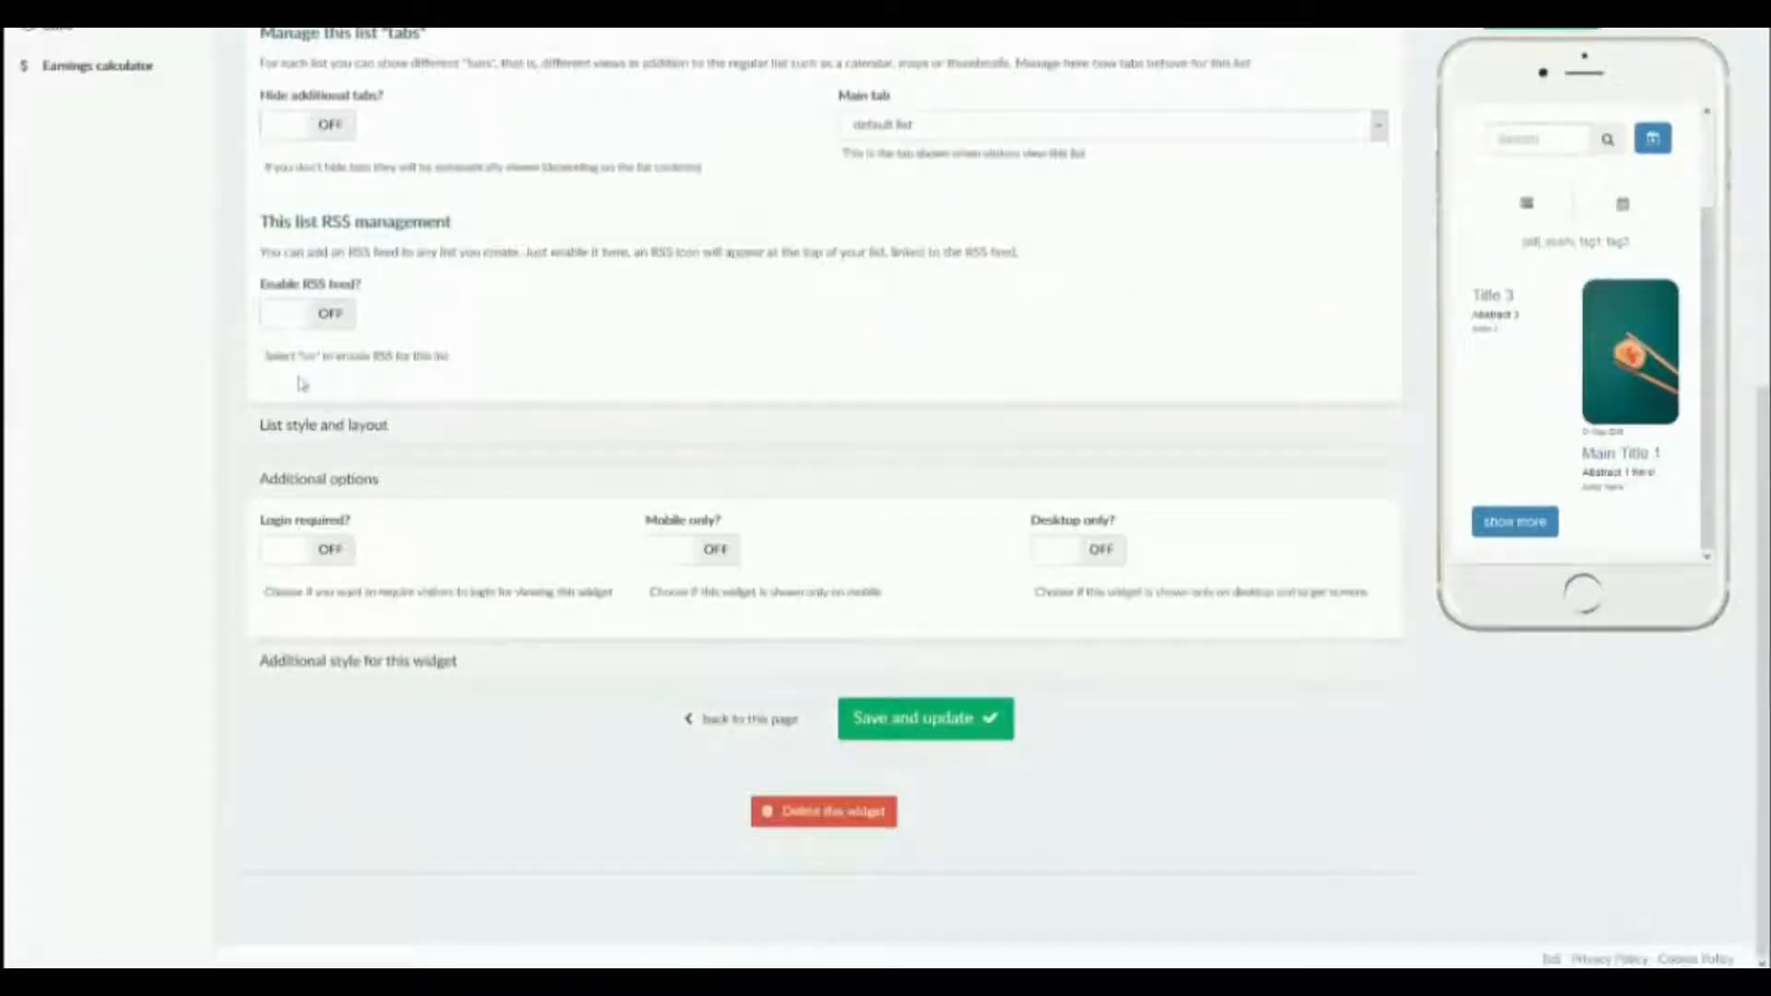
Turn on showing the list items as an accordion and save the widget.
{"action": "left_click", "coordinate": [333, 429]}
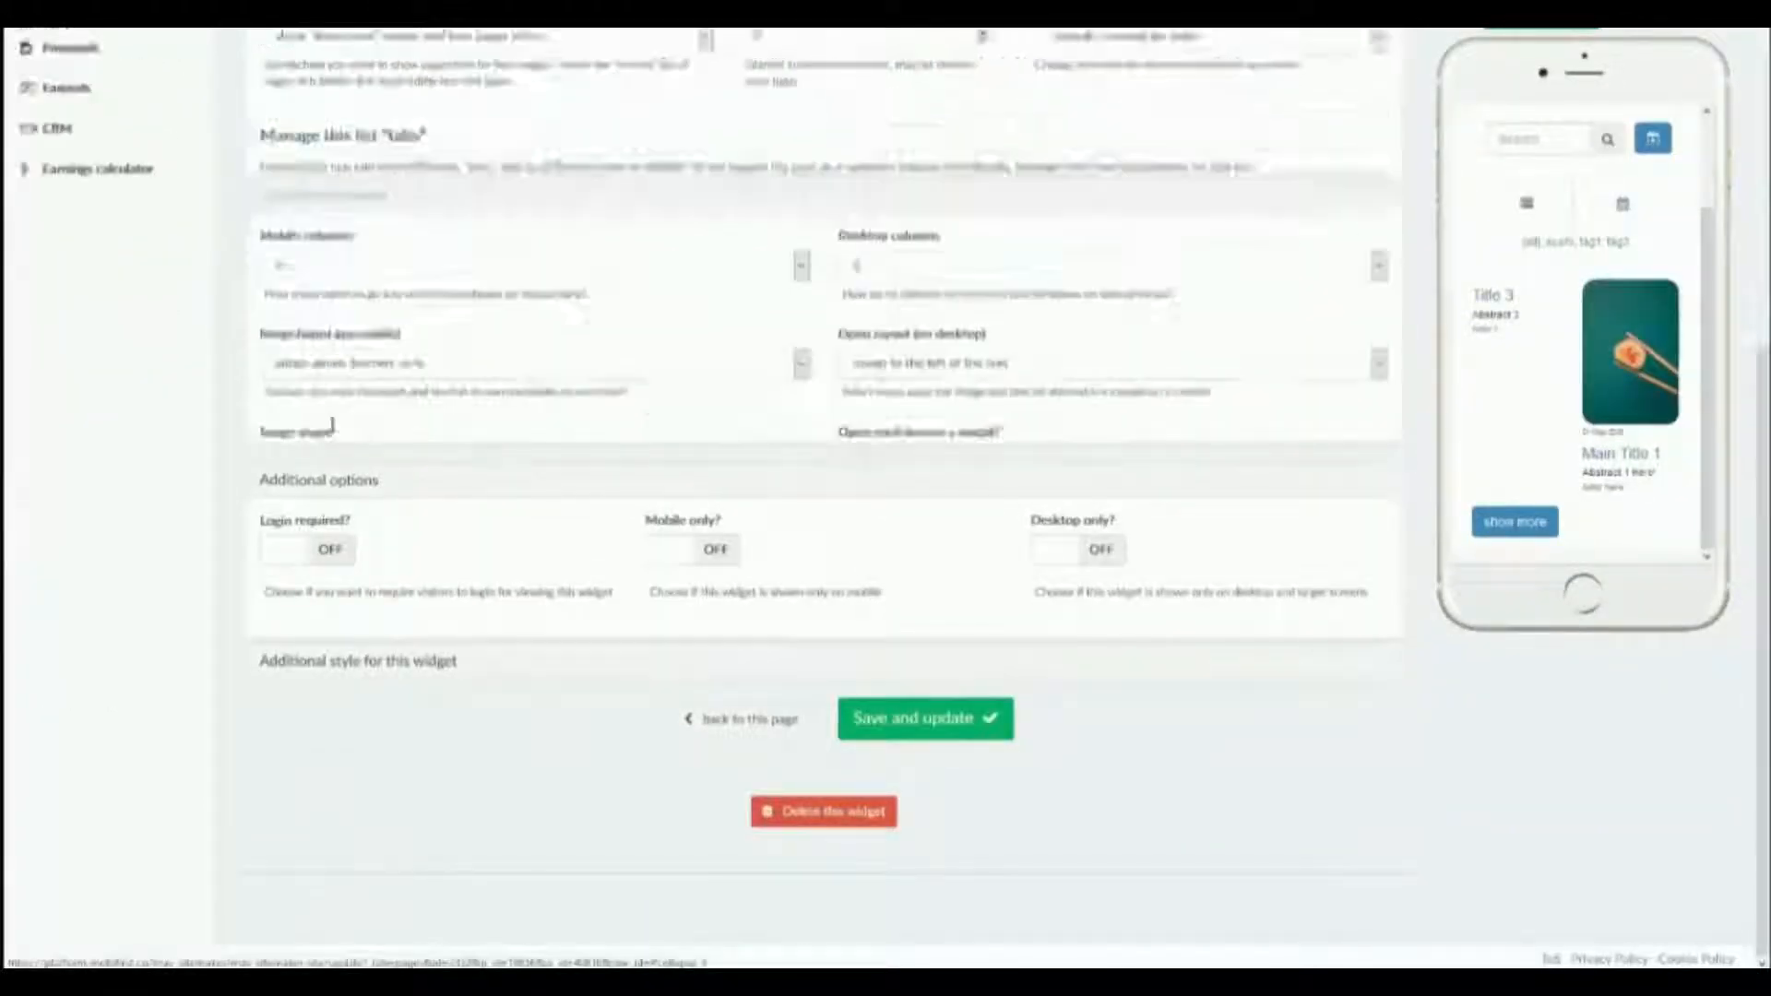
{"action": "left_click", "coordinate": [722, 360]}
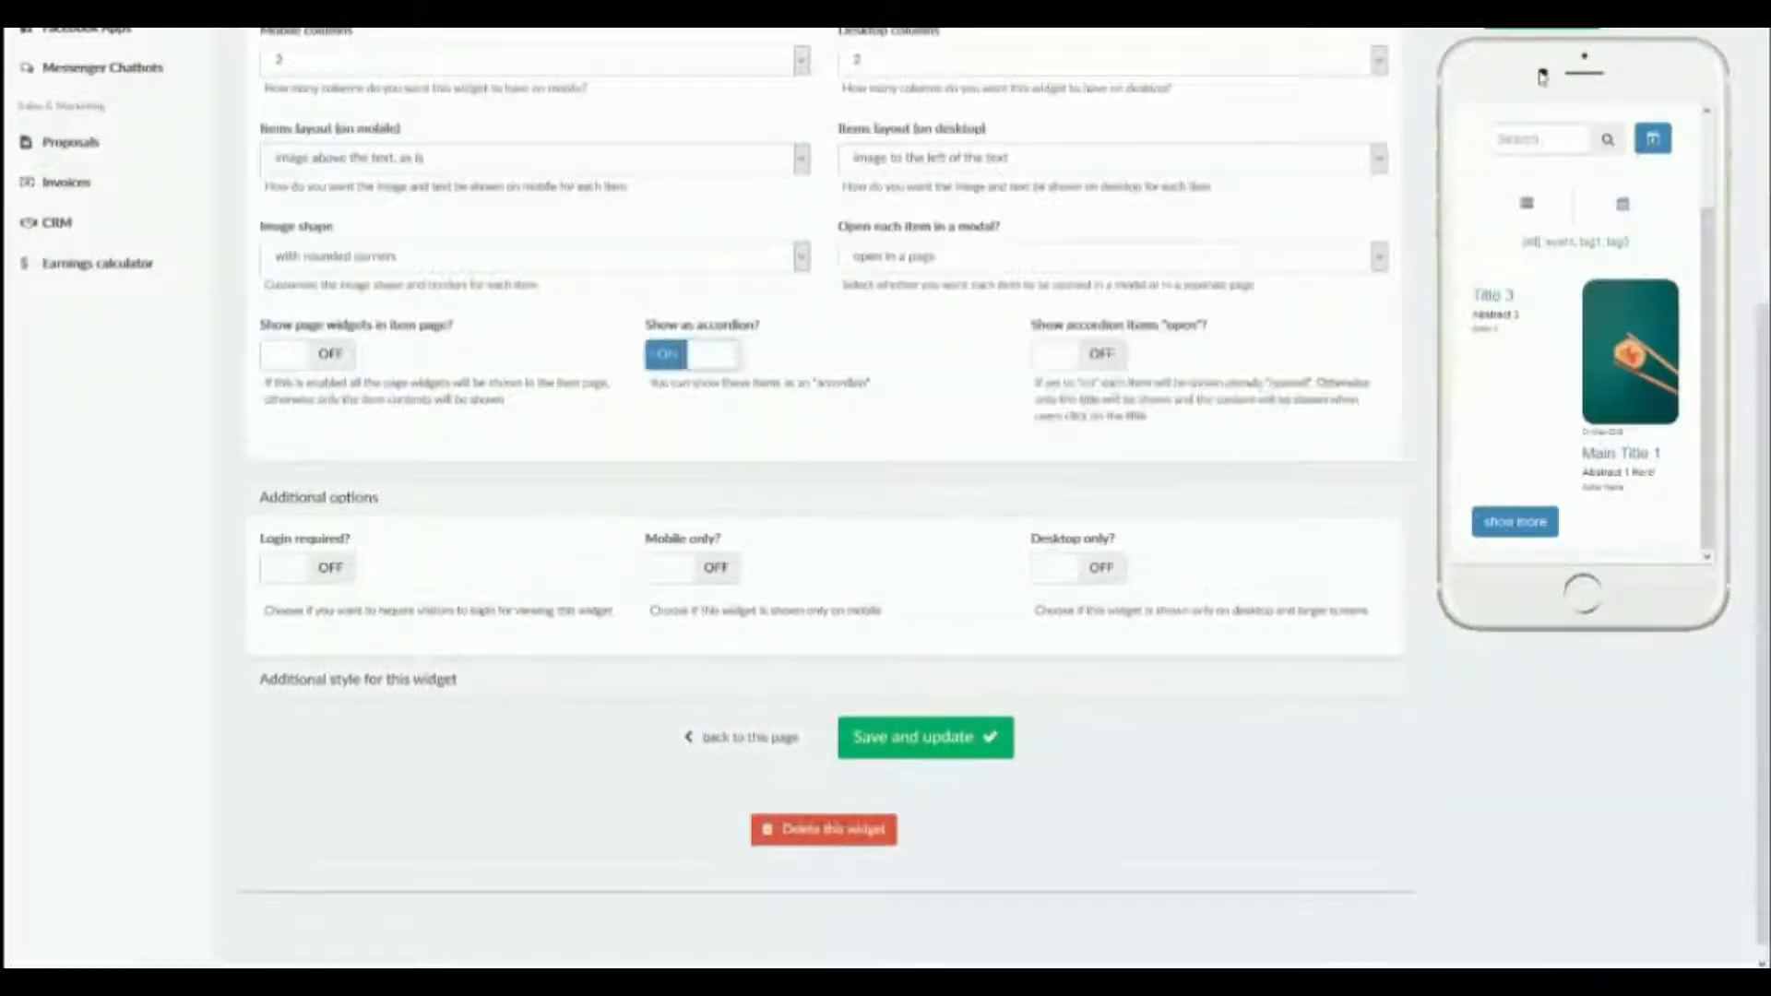
{"action": "left_click", "coordinate": [1513, 31]}
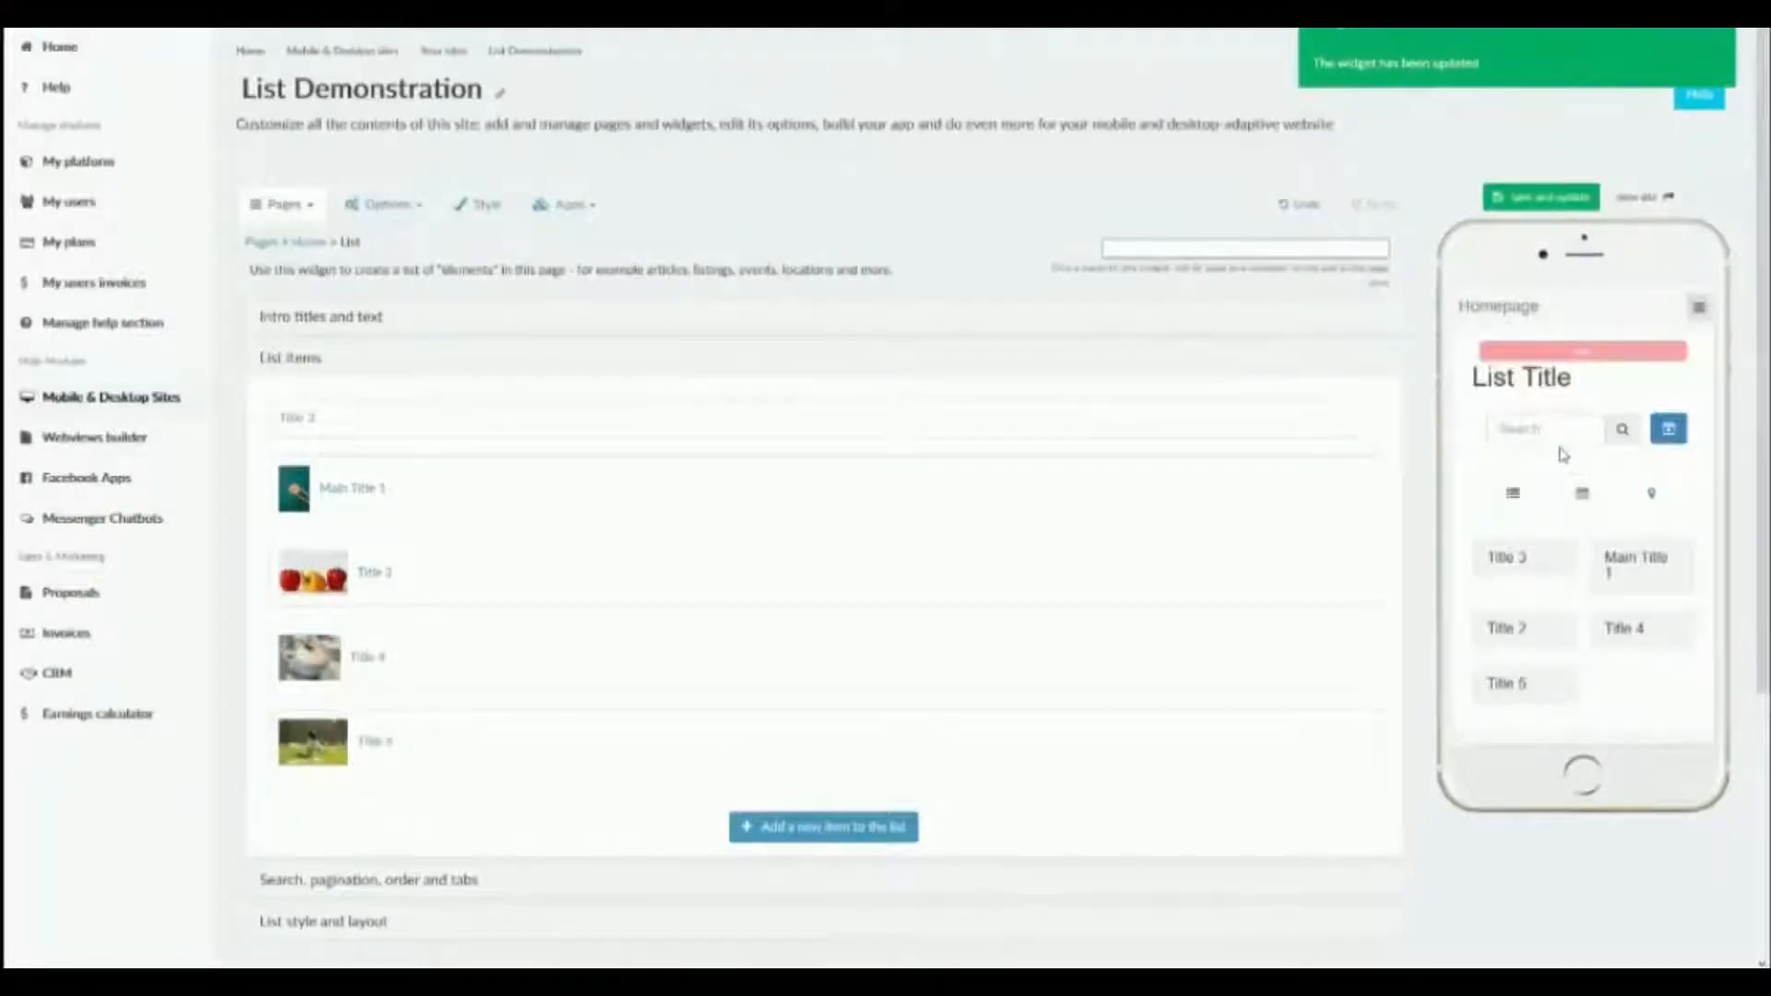
Expand the Main Title 1 and Title 4 accordion items in the phone preview and look through their content.
{"action": "scroll", "coordinate": [1563, 454], "scroll_direction": "down", "scroll_amount": 1}
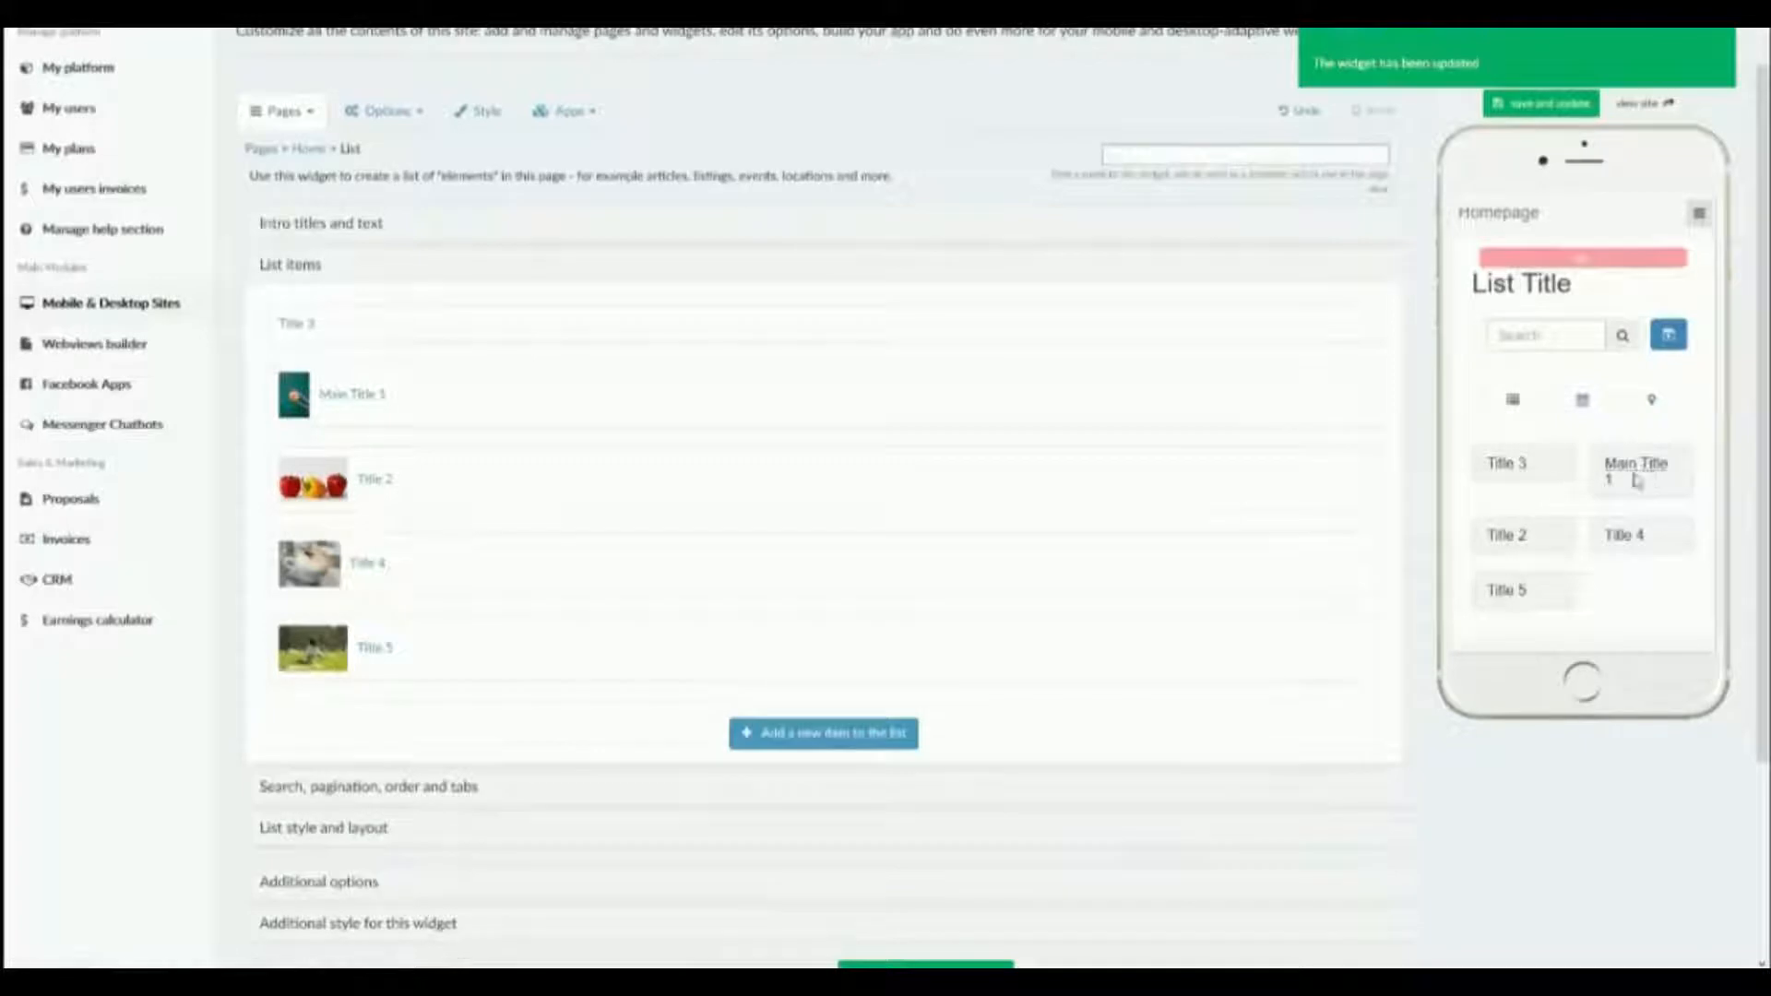
{"action": "scroll", "coordinate": [1588, 470], "scroll_direction": "down", "scroll_amount": 1}
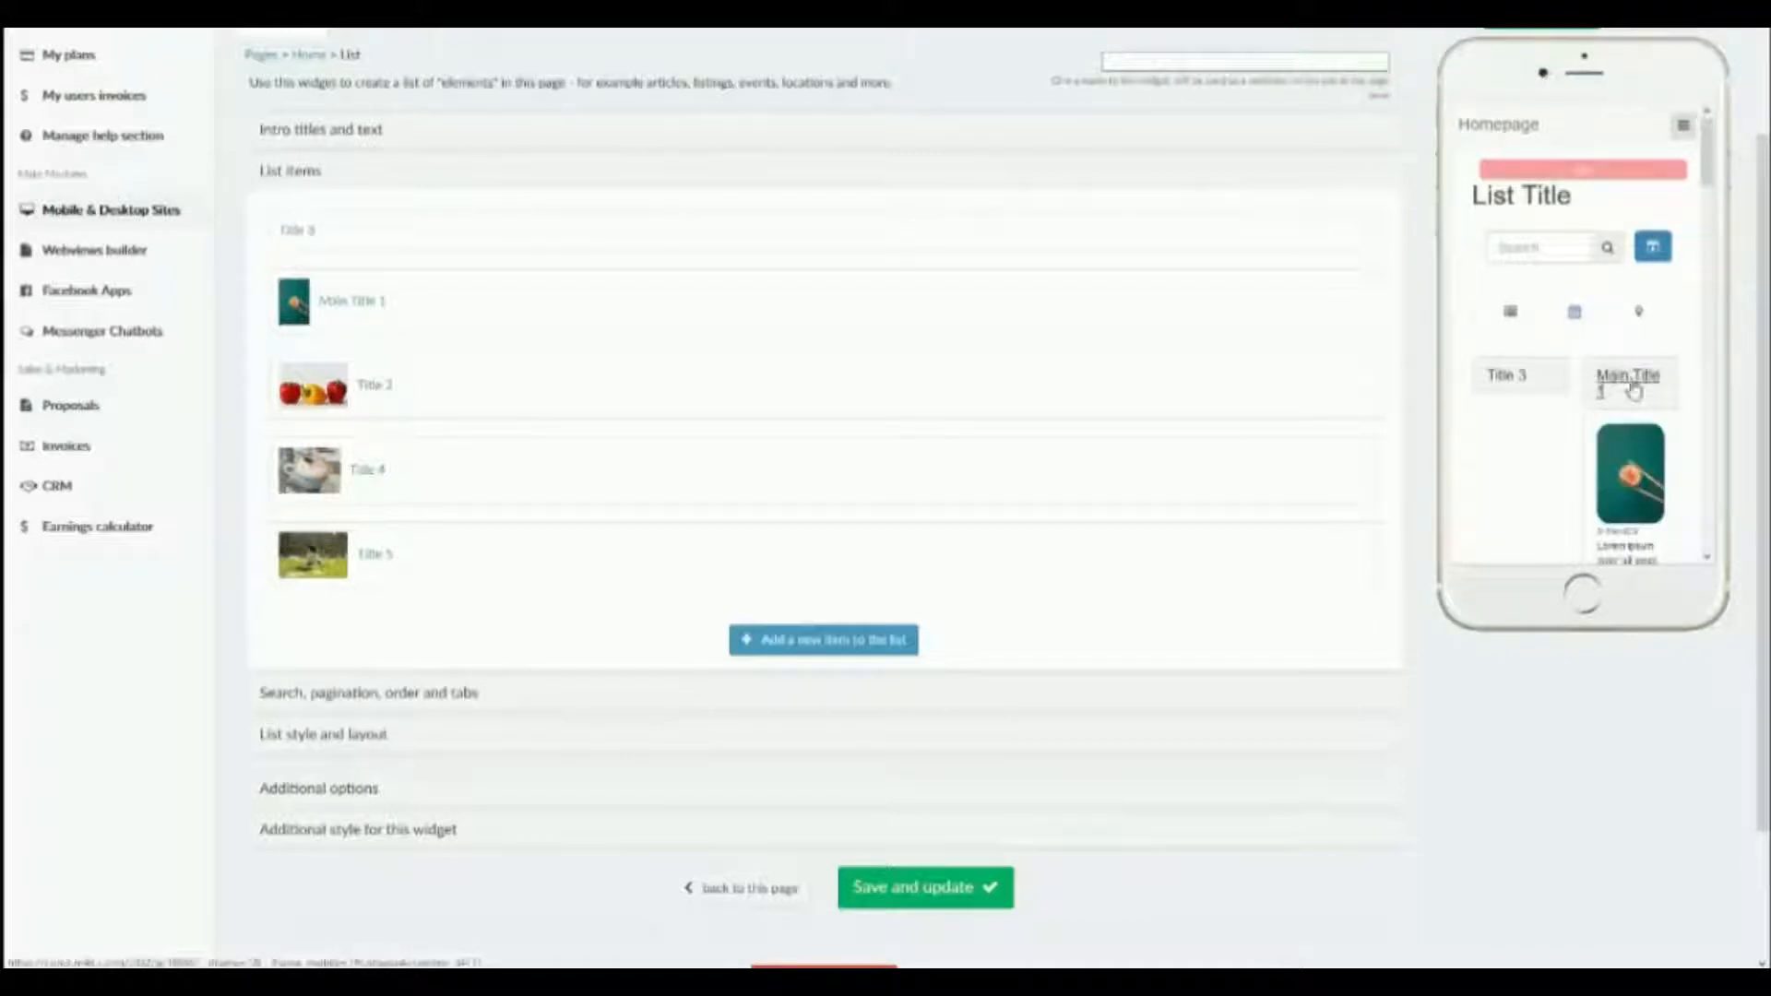
{"action": "scroll", "coordinate": [1632, 390], "scroll_direction": "down", "scroll_amount": 5}
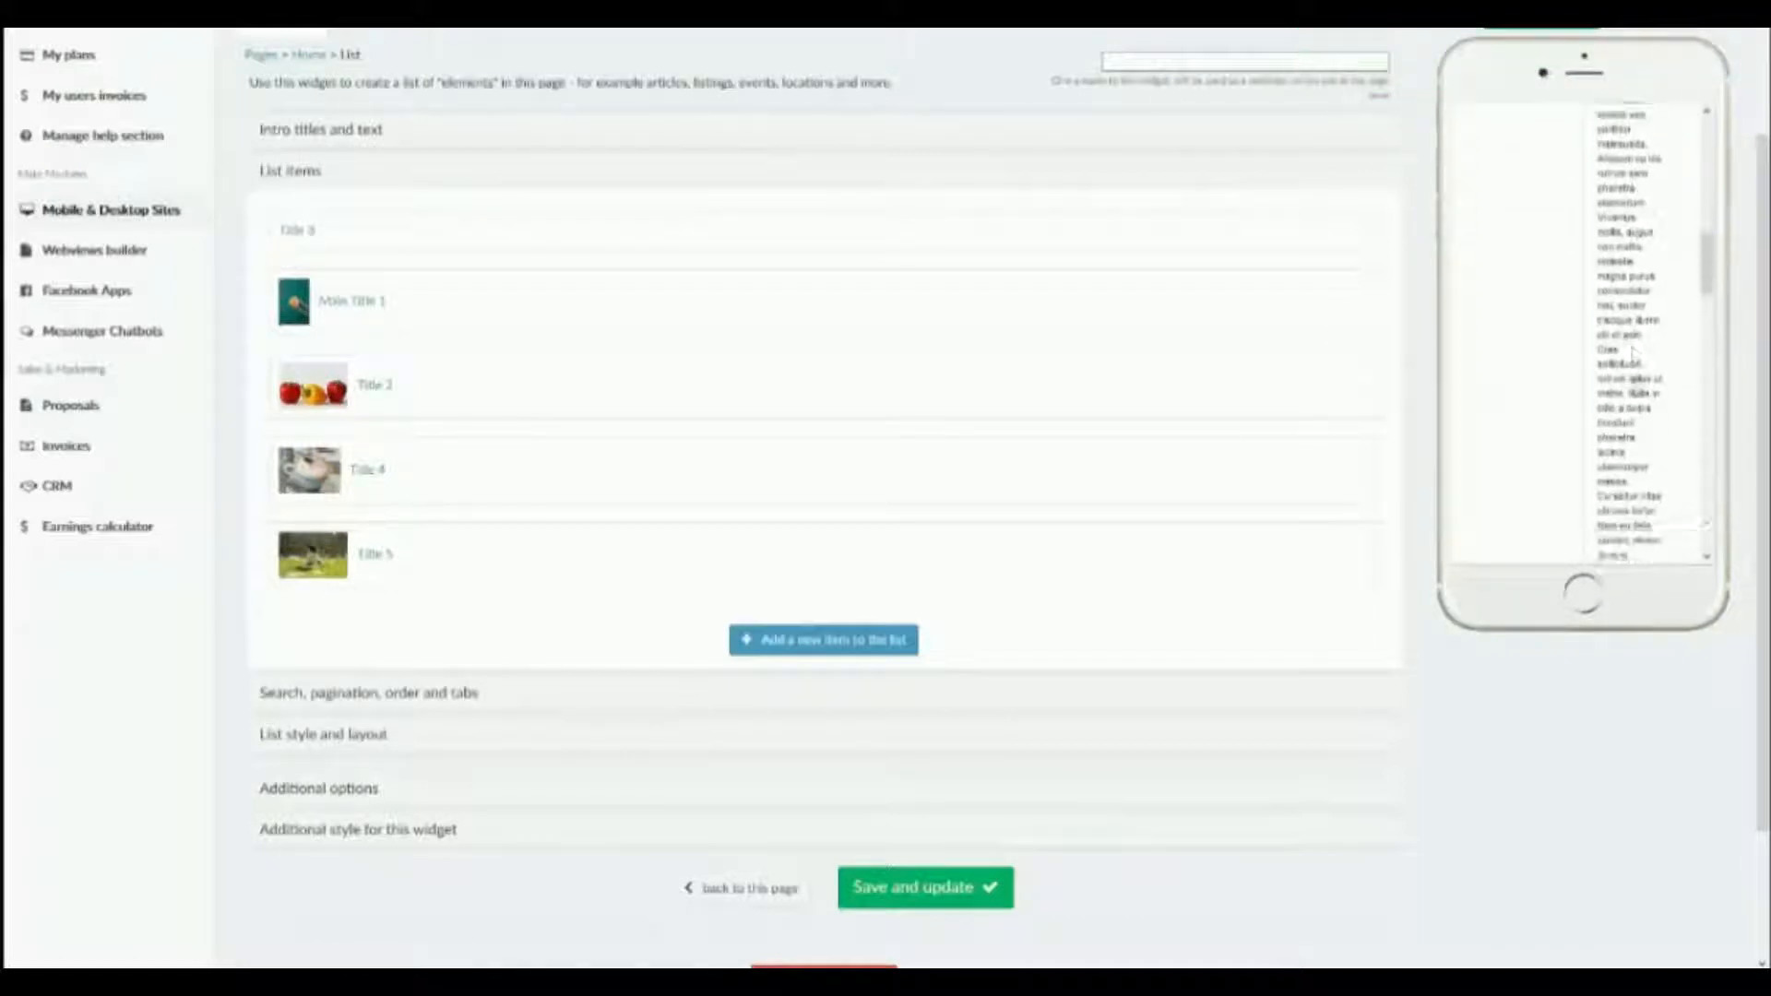
{"action": "scroll", "coordinate": [1633, 360], "scroll_direction": "down", "scroll_amount": 8}
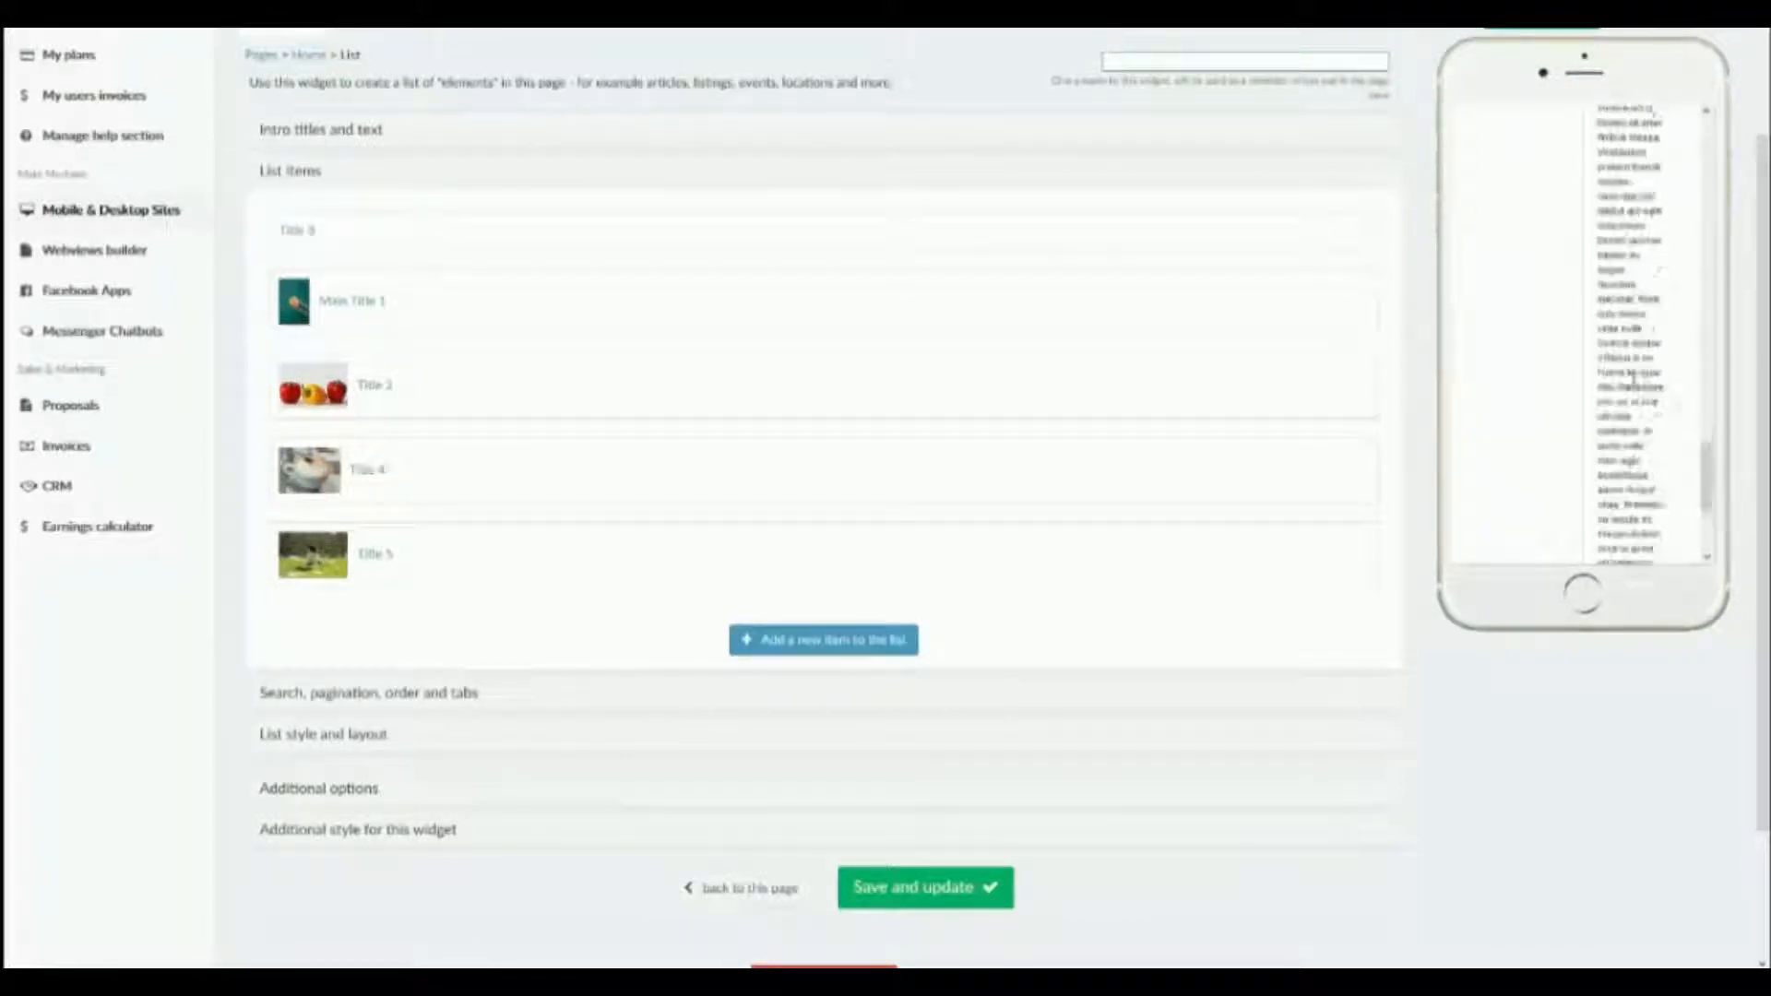
{"action": "scroll", "coordinate": [1633, 376], "scroll_direction": "down", "scroll_amount": 10}
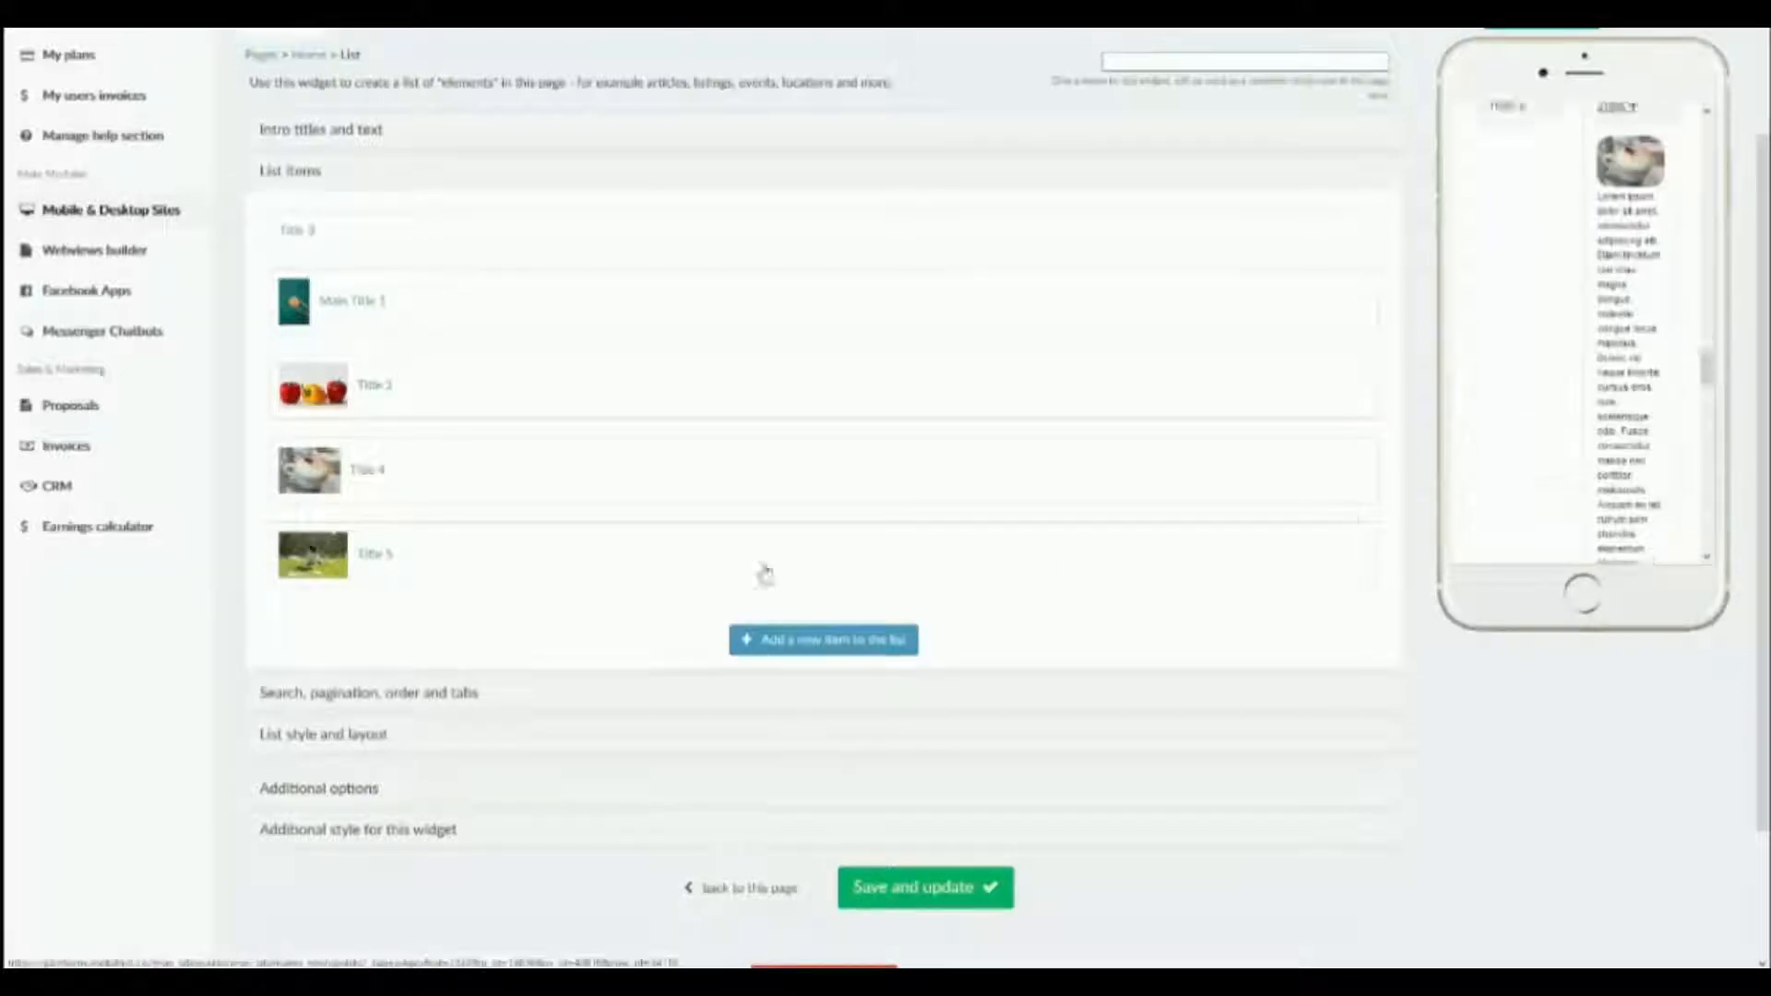
Review the option for showing accordion items already open and the additional login, mobile-only and desktop-only options.
{"action": "scroll", "coordinate": [764, 572], "scroll_direction": "down", "scroll_amount": 2}
{"action": "left_click", "coordinate": [319, 620]}
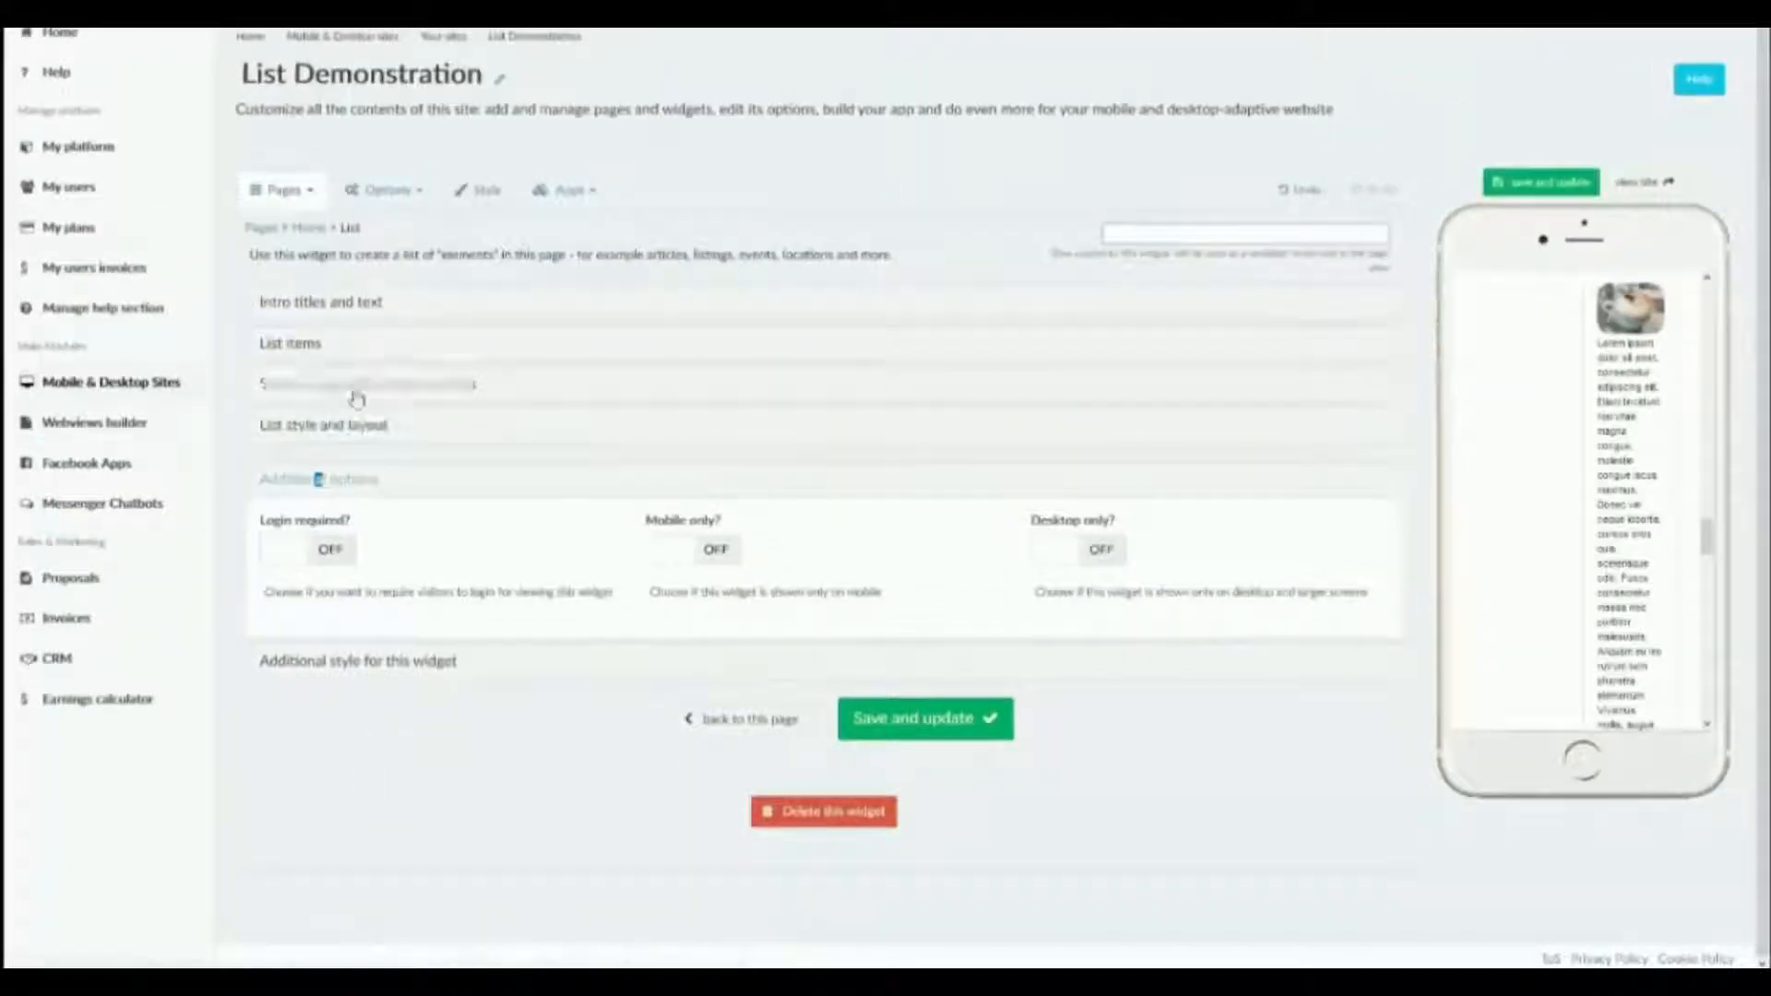
{"action": "left_click", "coordinate": [363, 427]}
{"action": "scroll", "coordinate": [1079, 399], "scroll_direction": "down", "scroll_amount": 5}
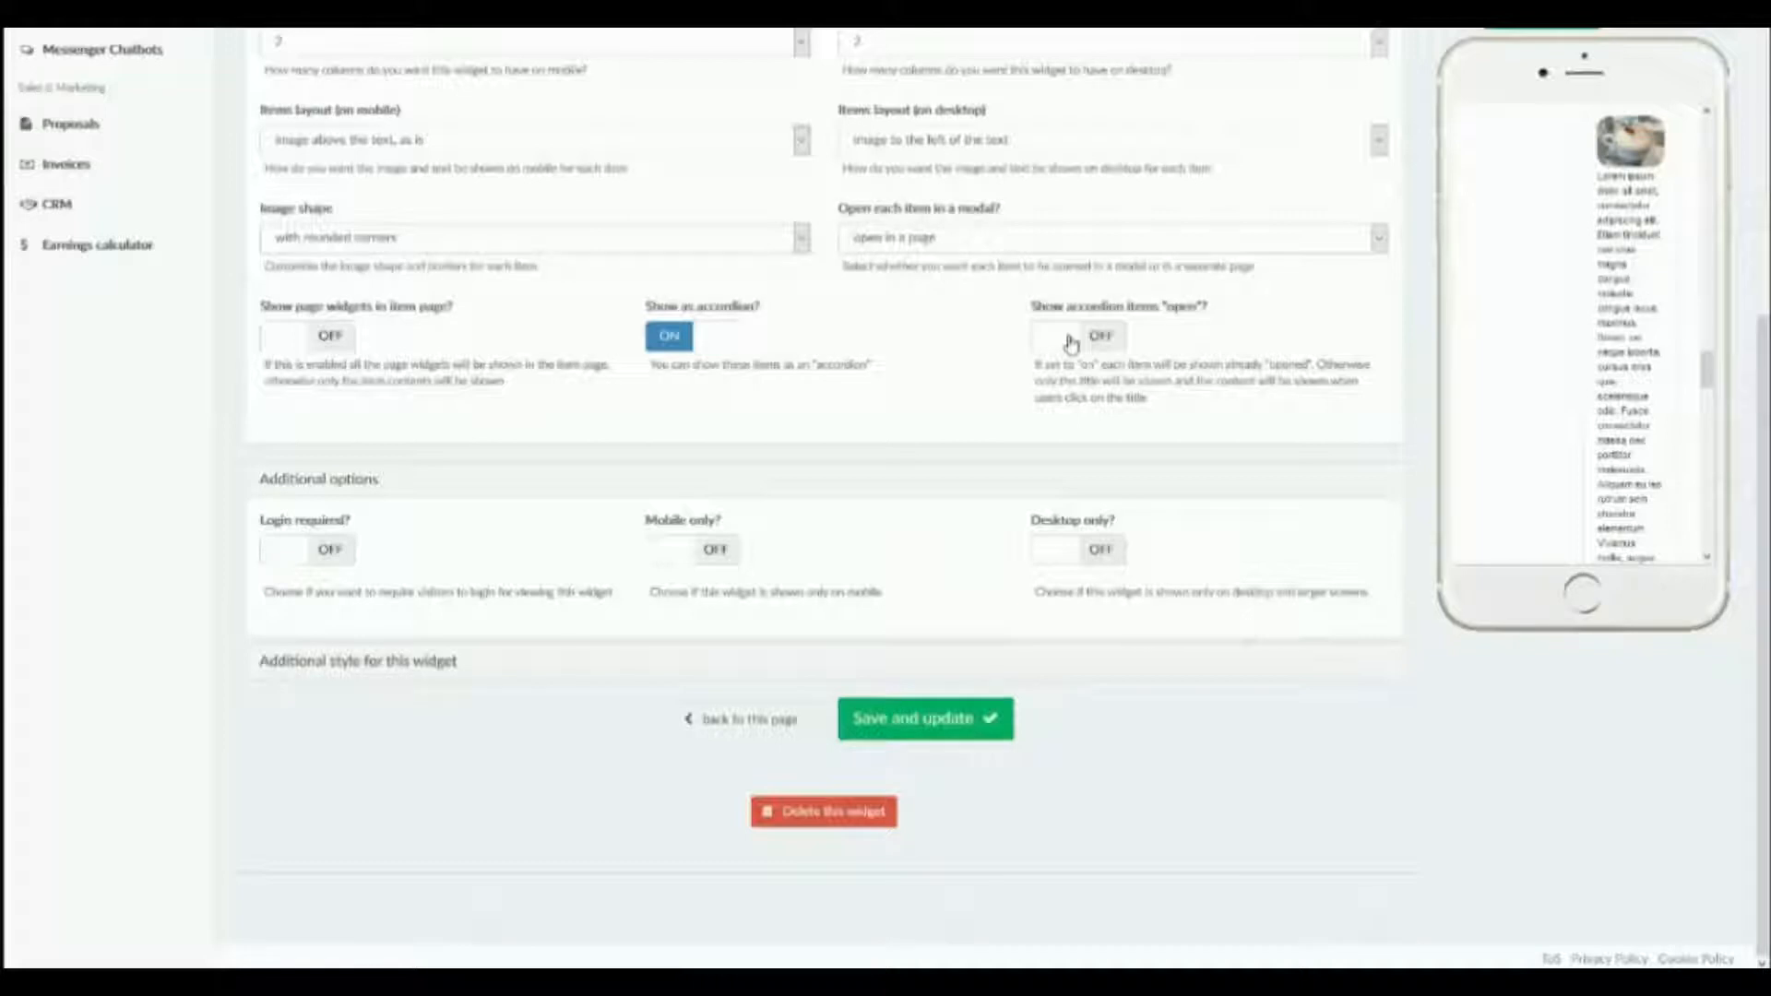
{"action": "scroll", "coordinate": [955, 408], "scroll_direction": "up", "scroll_amount": 1}
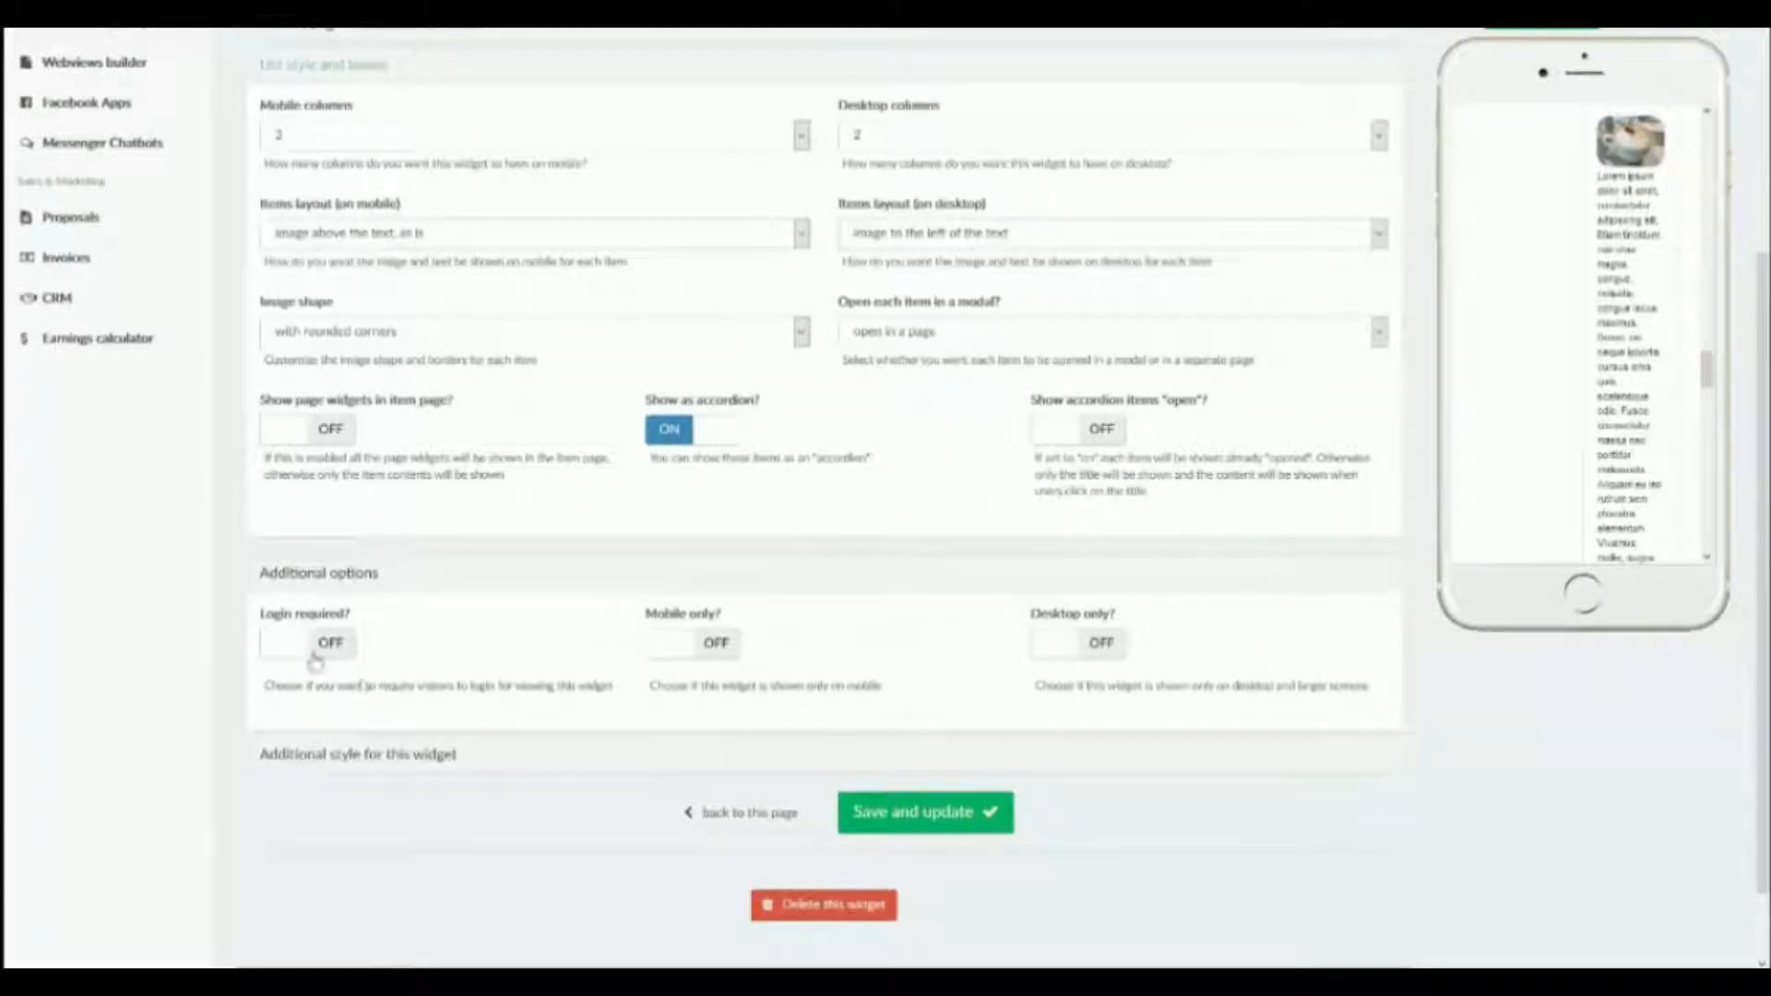
Examine the widget's additional style settings for desktop space, margins, custom class and background, and reopen the list items.
{"action": "left_click", "coordinate": [322, 756]}
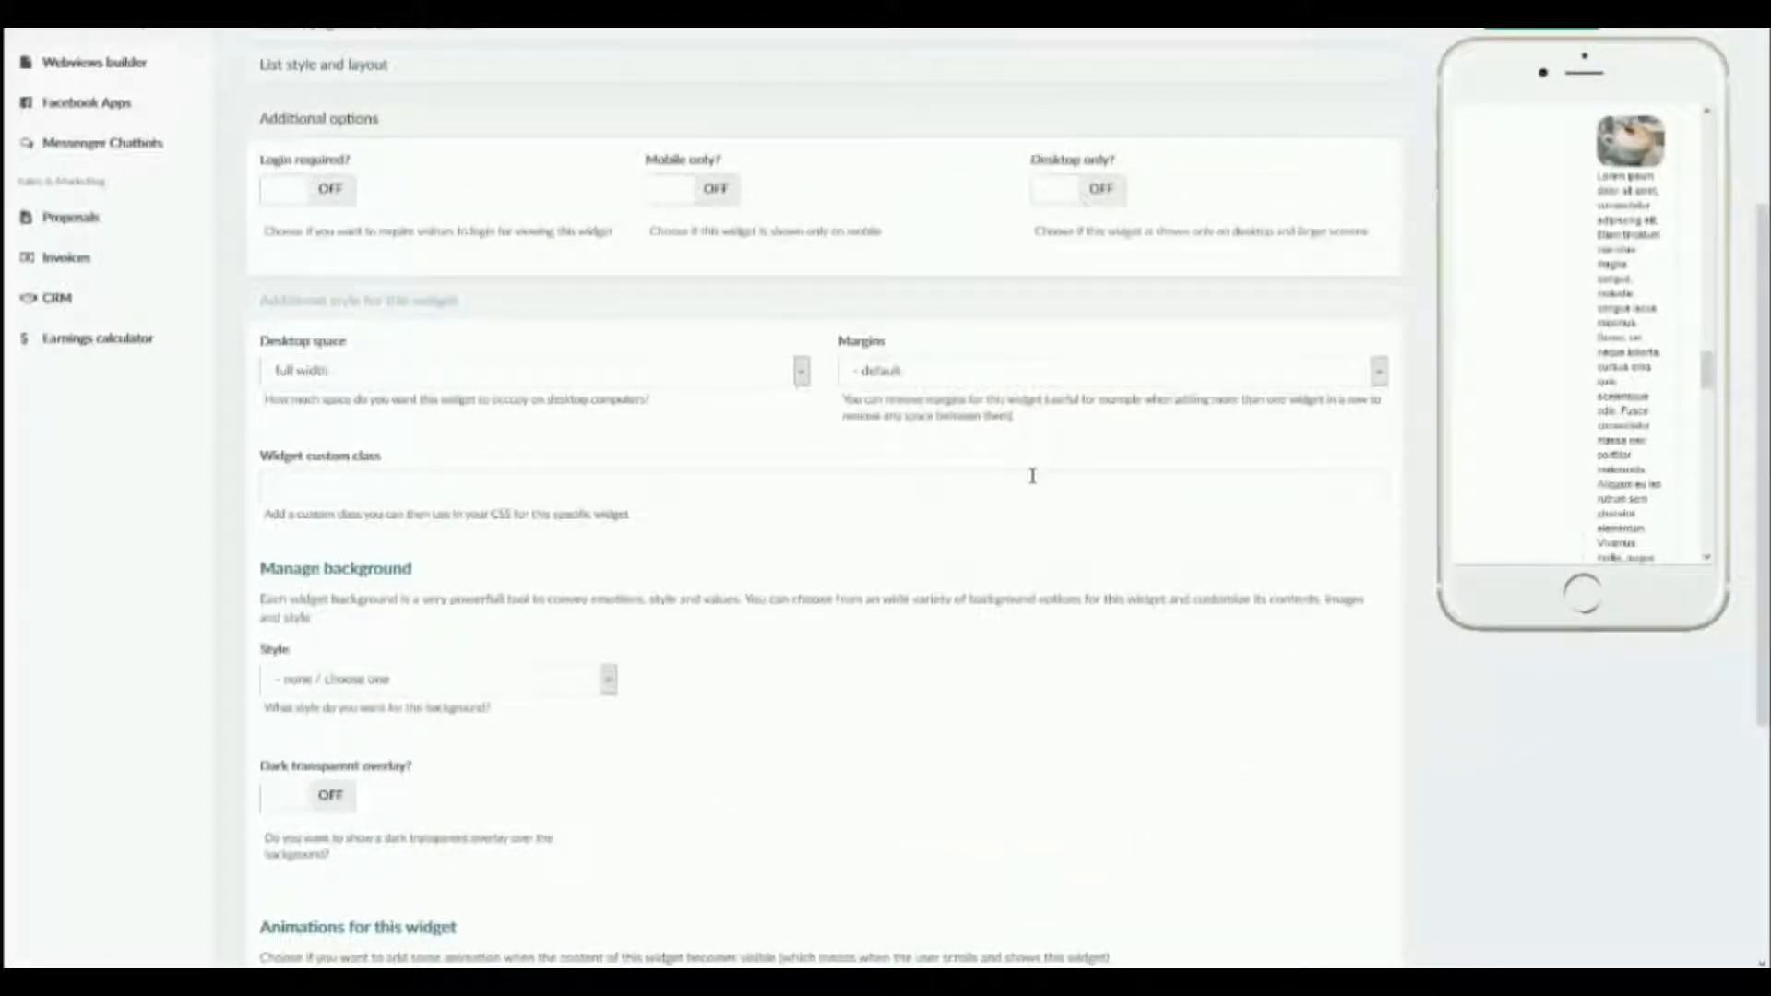
{"action": "scroll", "coordinate": [1032, 475], "scroll_direction": "down", "scroll_amount": 3}
{"action": "scroll", "coordinate": [632, 415], "scroll_direction": "up", "scroll_amount": 4}
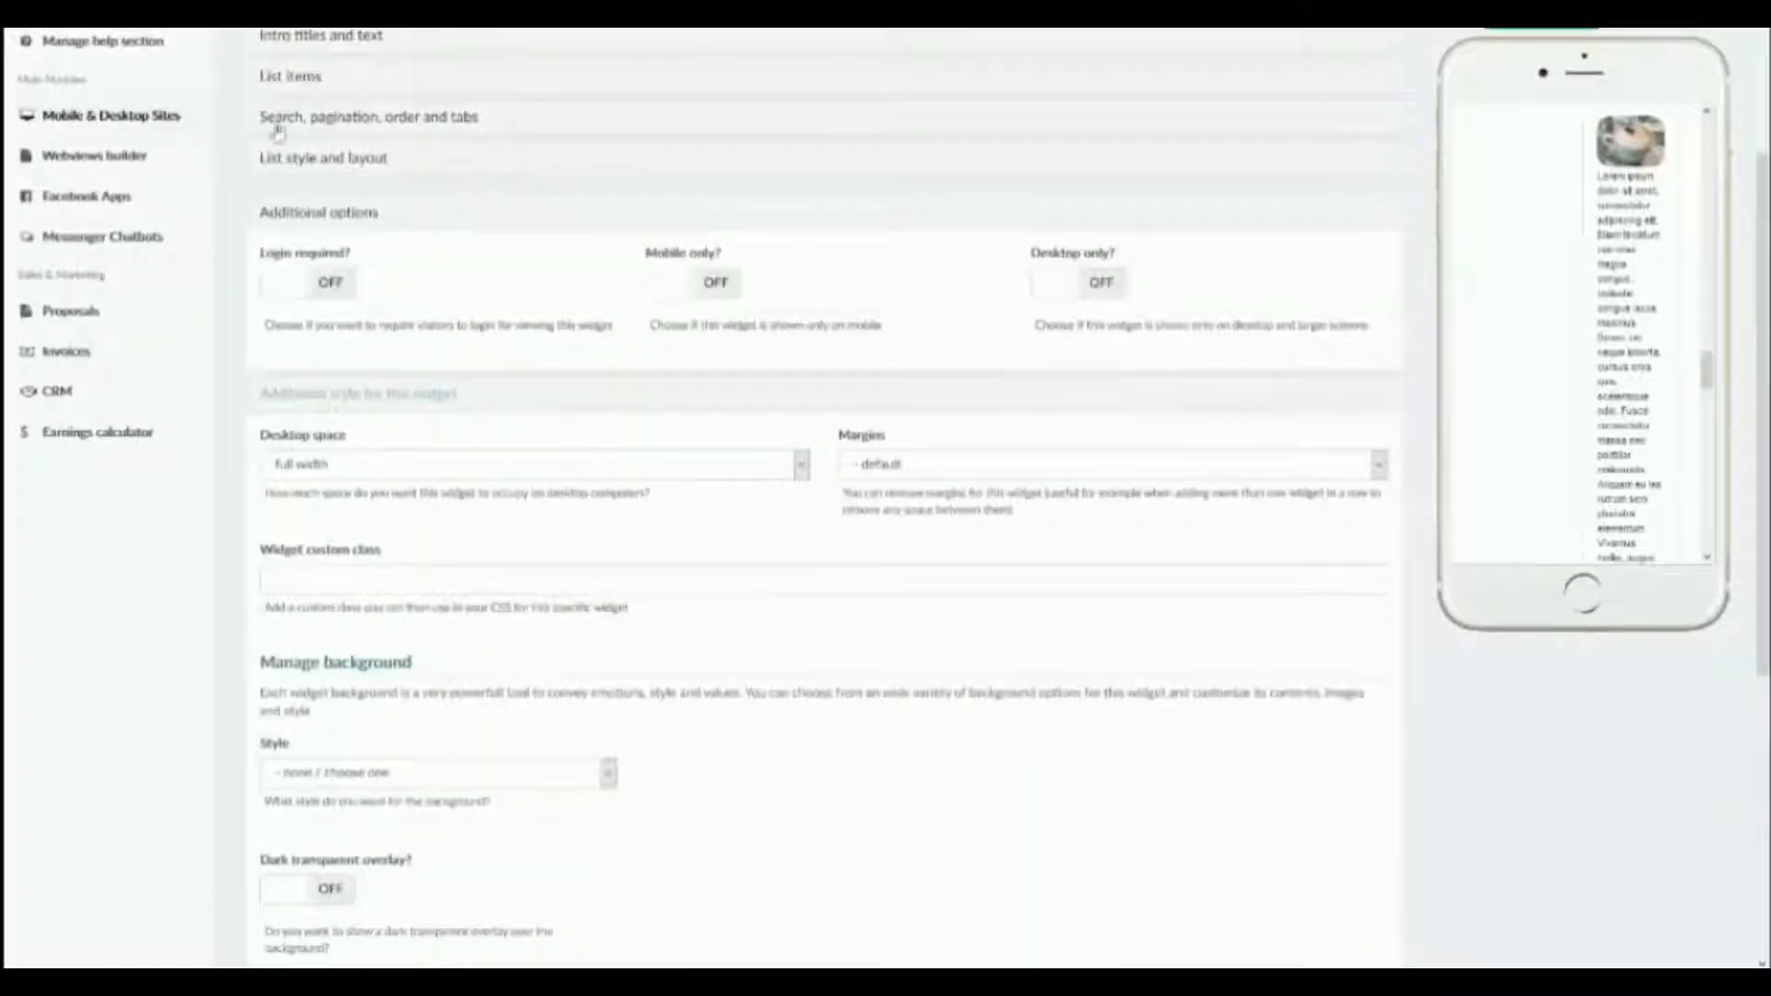
{"action": "left_click", "coordinate": [282, 91]}
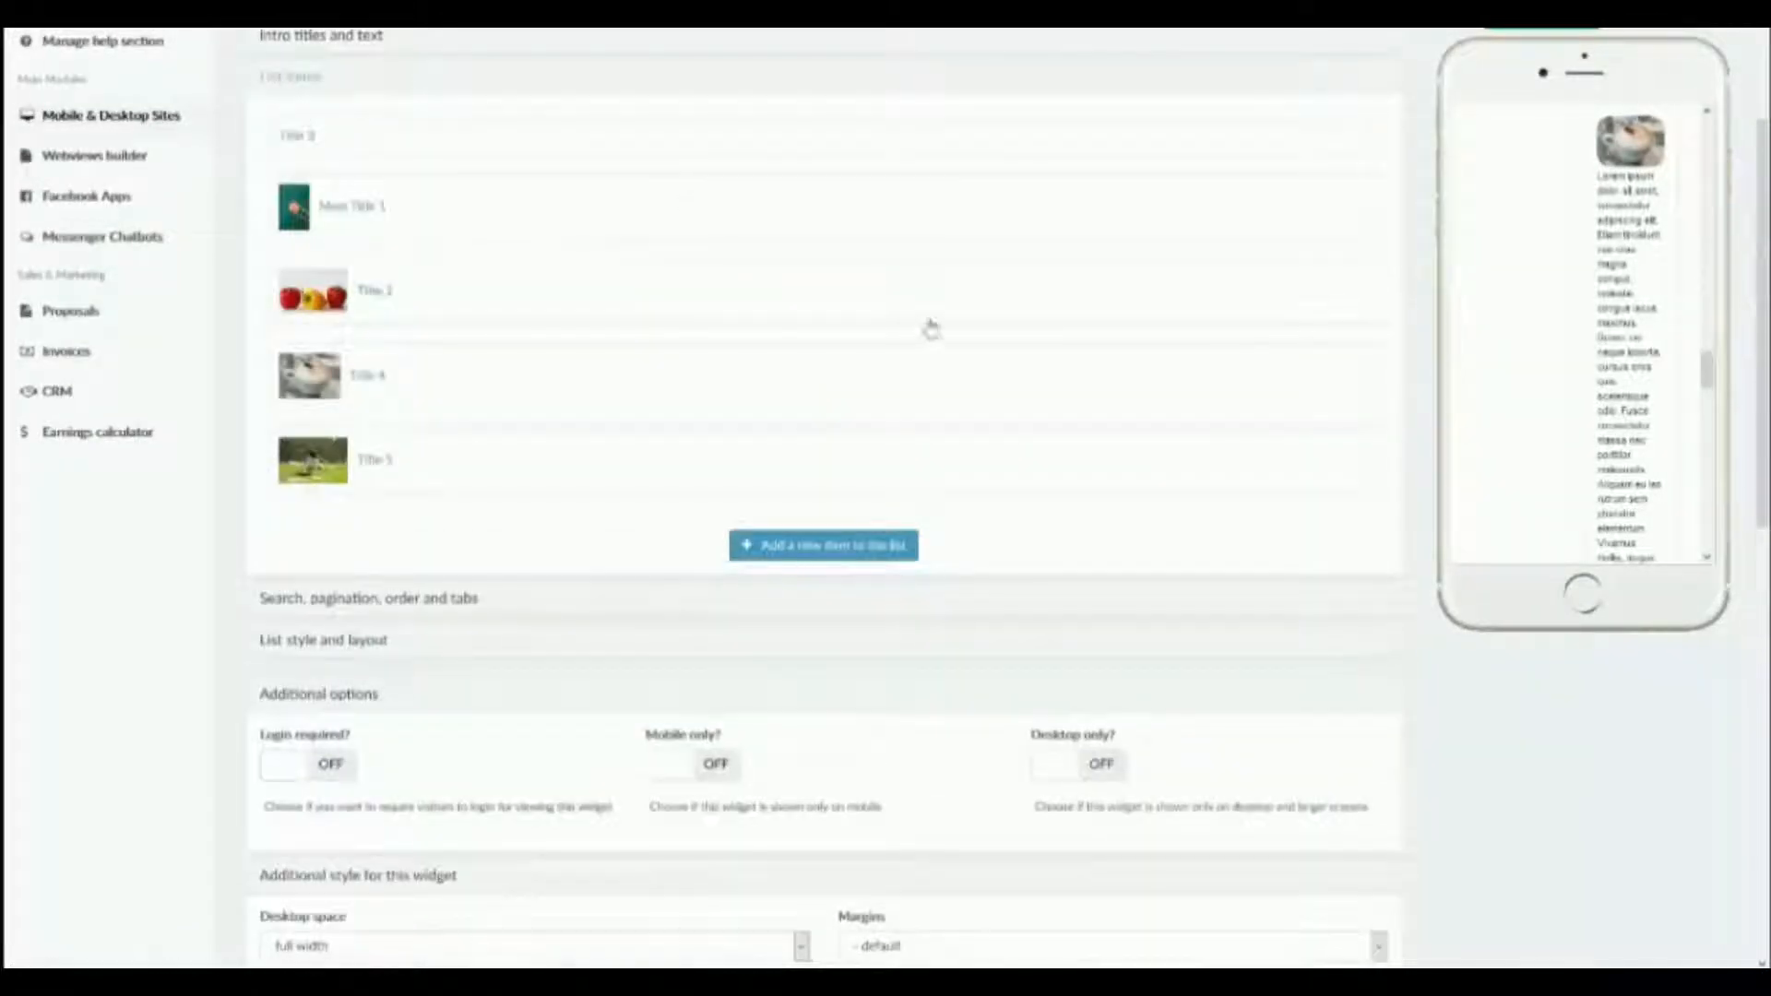